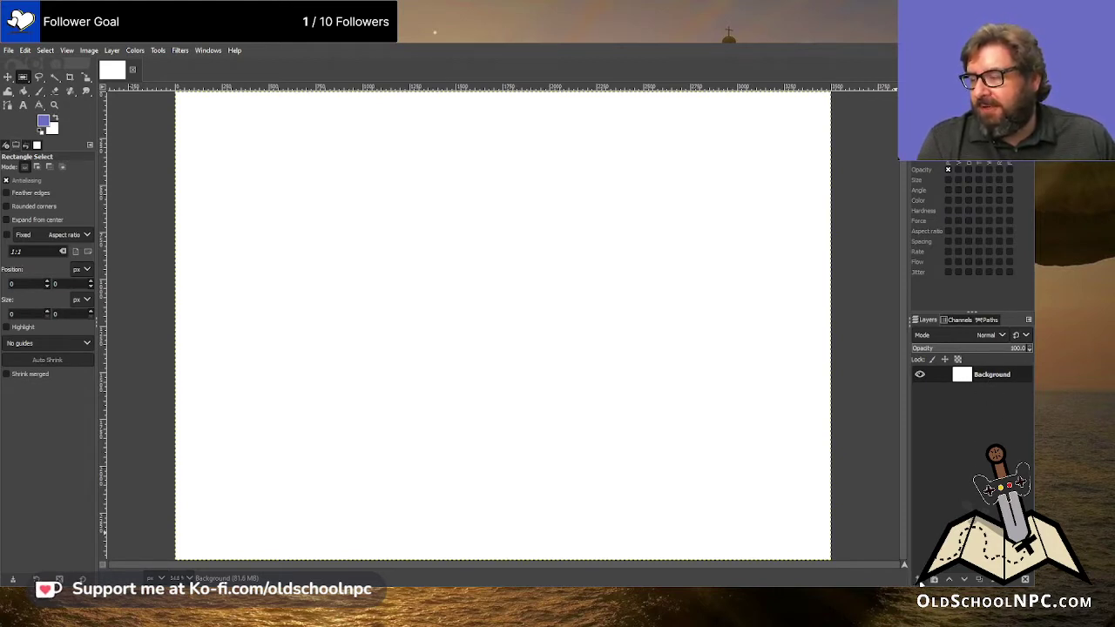
- Add new transparent layers above Background and rename the lowest one 'Solid Grid'
left_click(920, 580, "shift")
left_click(919, 579, "shift")
left_click(920, 579, "shift")
left_click(920, 579, "shift")
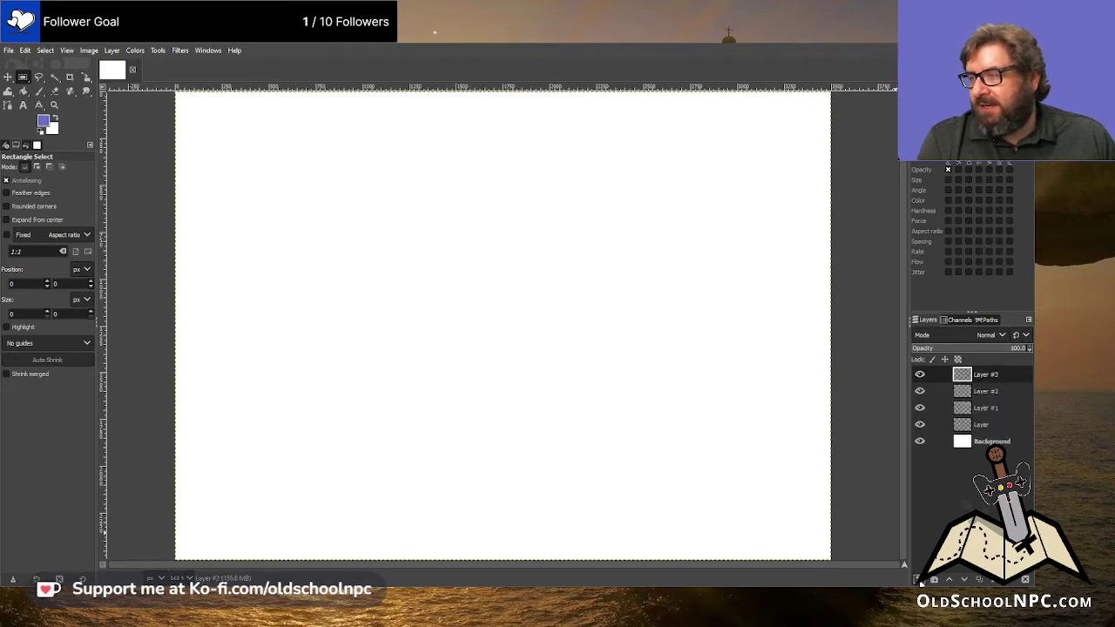
double_click(982, 425)
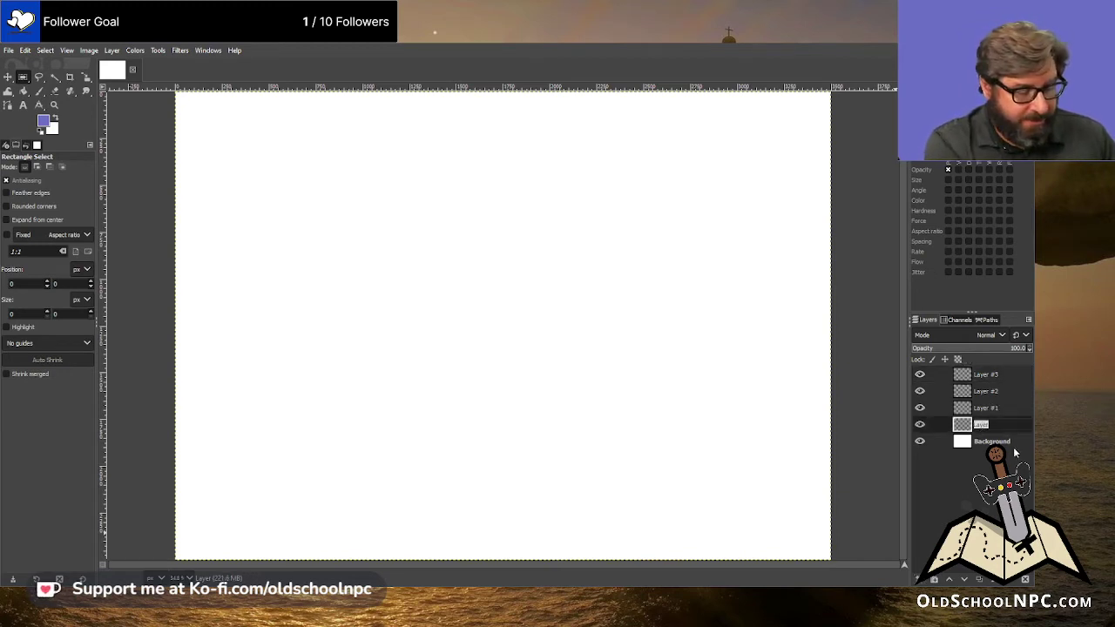
type("Sol")
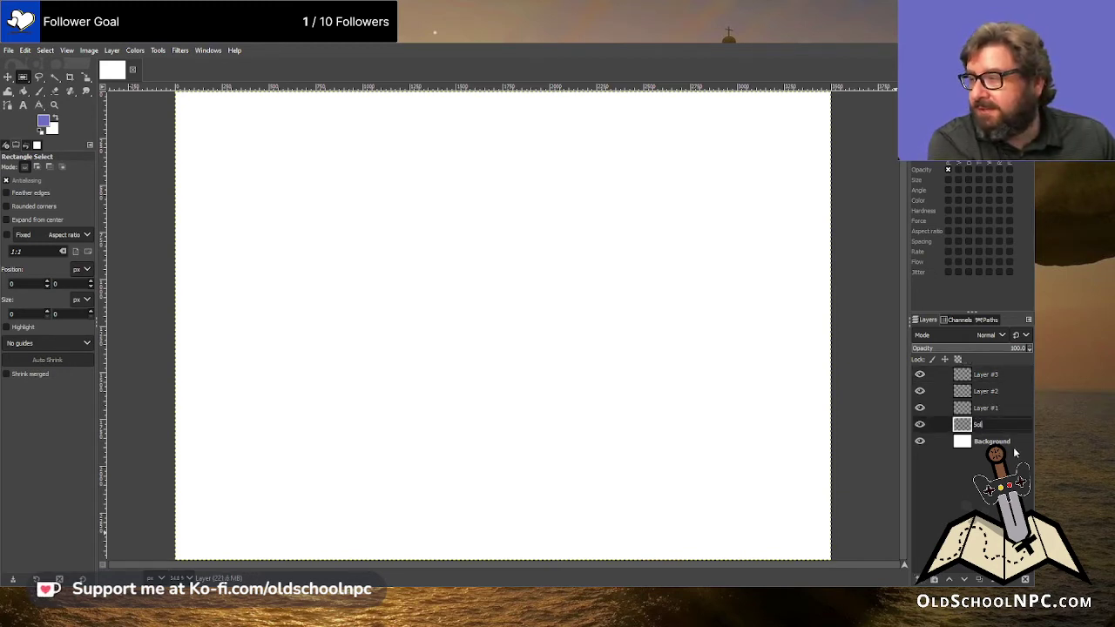
type("id Grid")
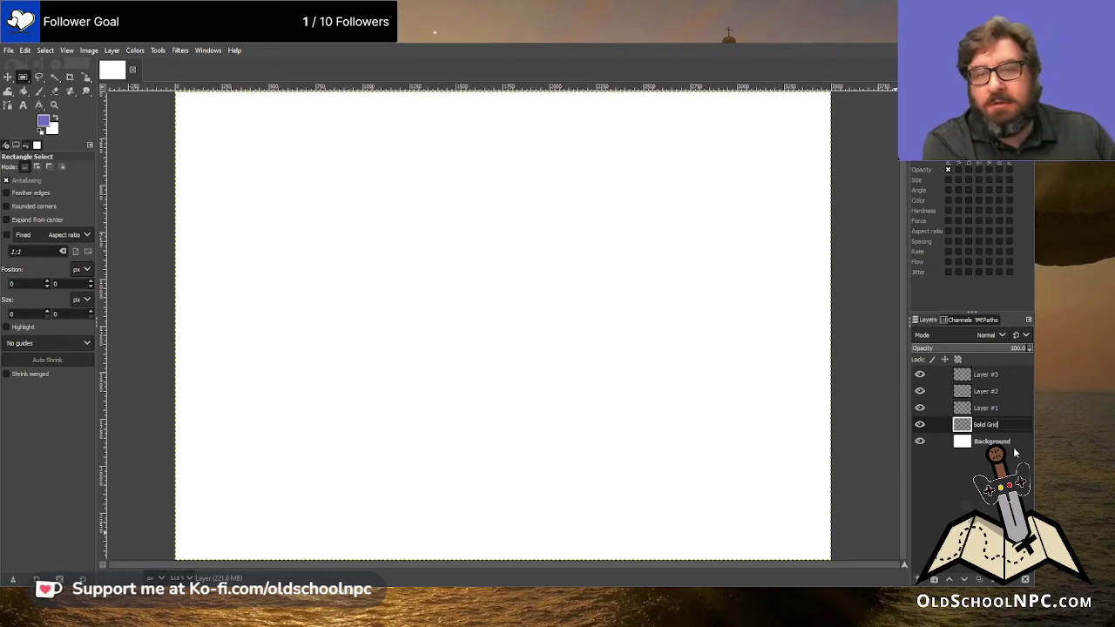
key("Return")
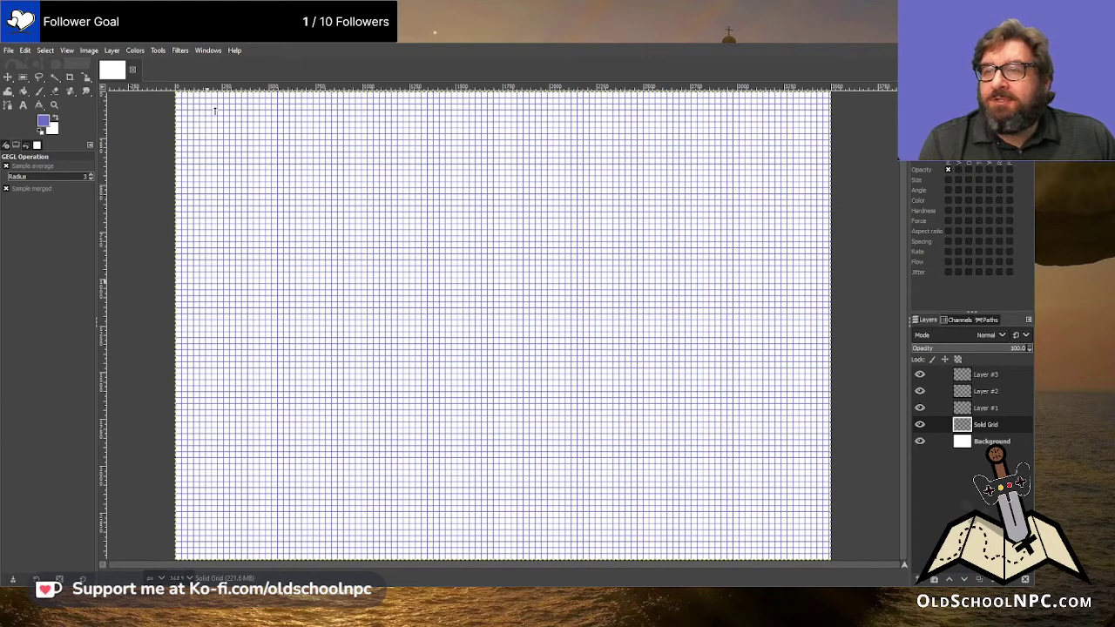
- Undo the last two grid renders to readjust the grid's spacing and grey colour
key("ctrl+z")
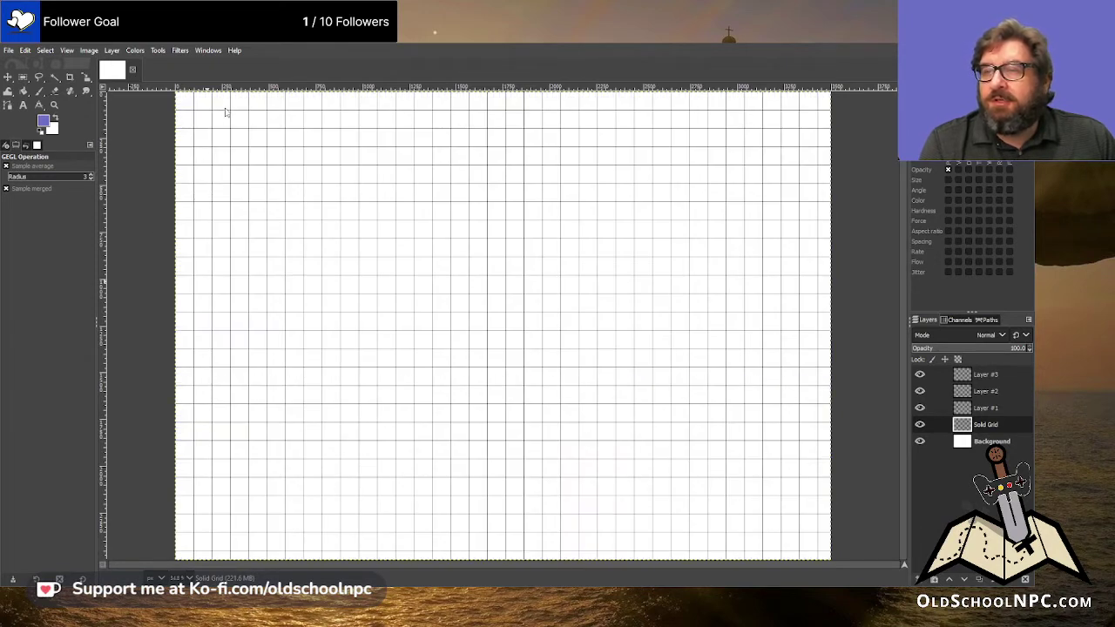
key("ctrl+z")
key("ctrl+z")
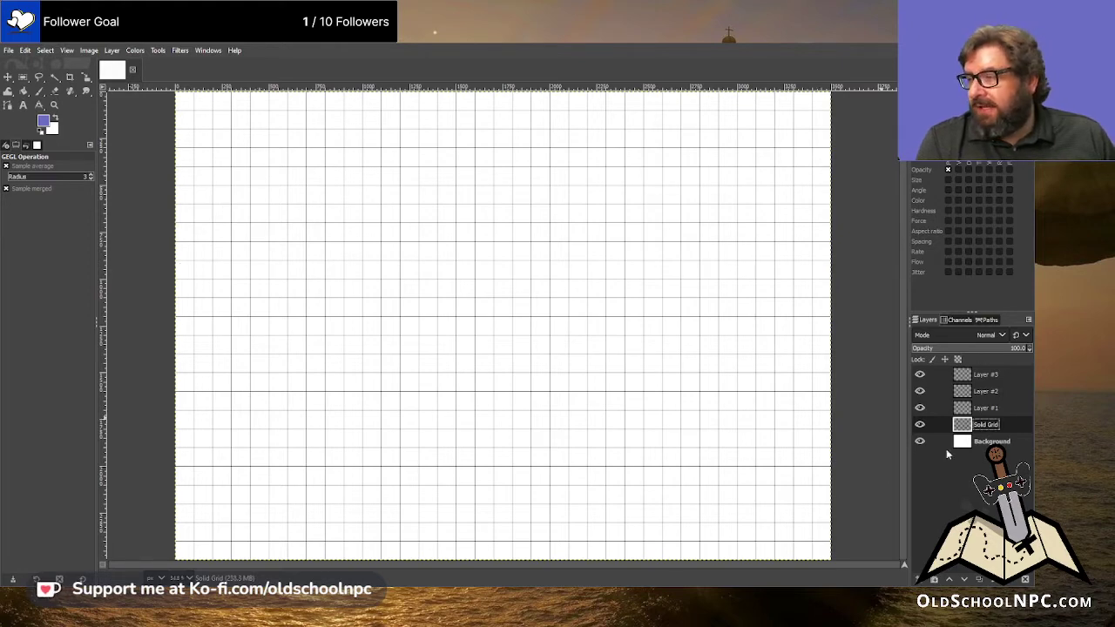
- Toggle the Solid Grid layer's visibility off and back on
left_click(921, 424)
left_click(921, 424)
left_click(923, 425)
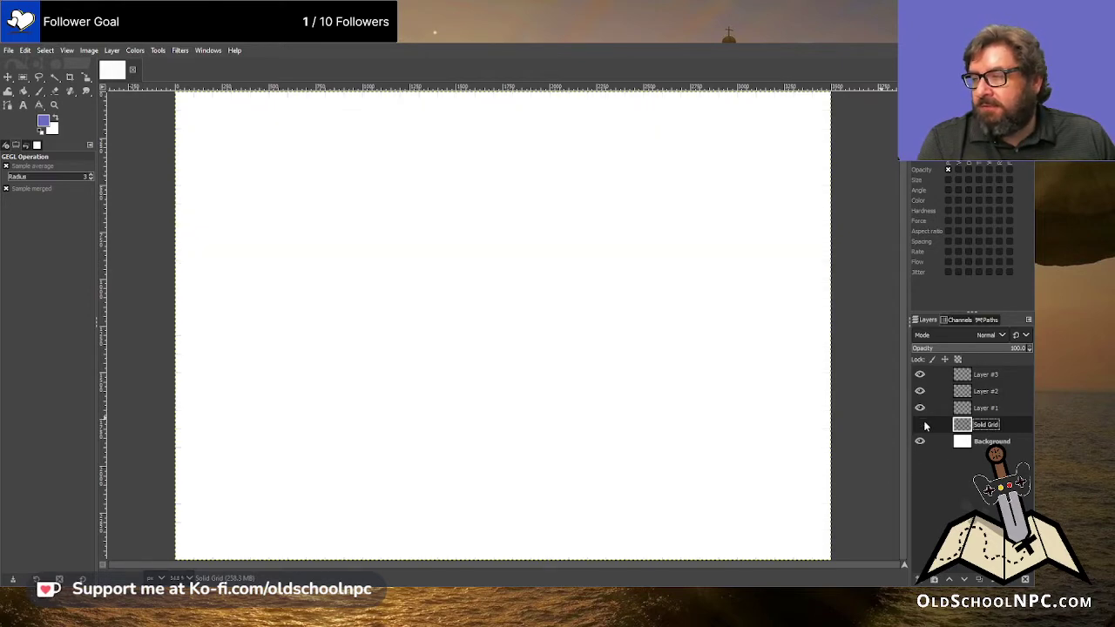
left_click(922, 424)
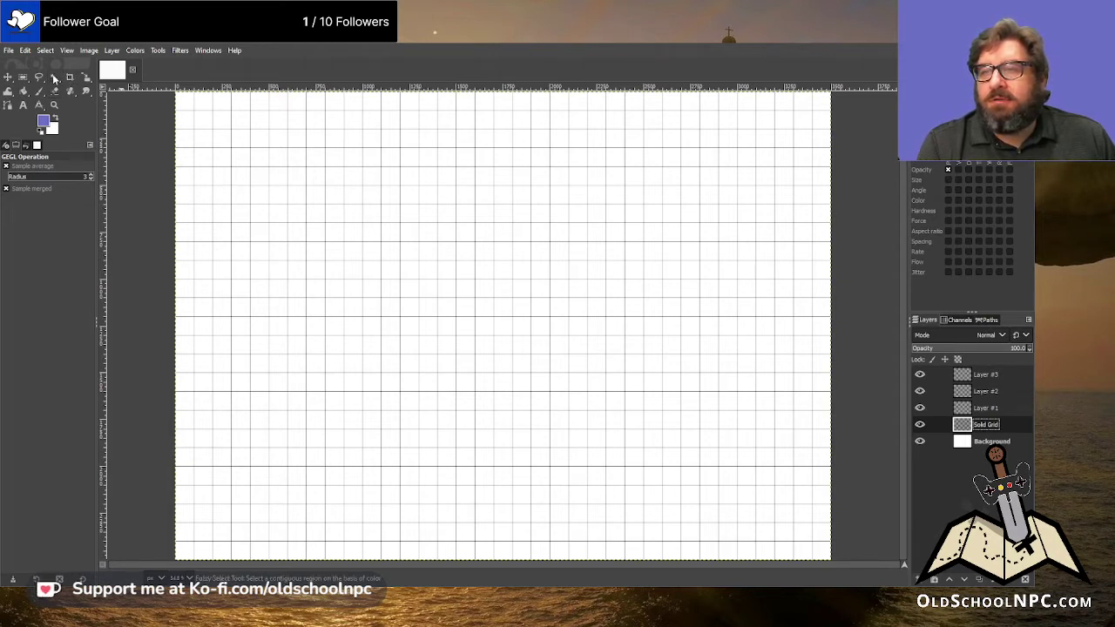
- Select all the black grid lines with the Select by Color tool
left_click(87, 94)
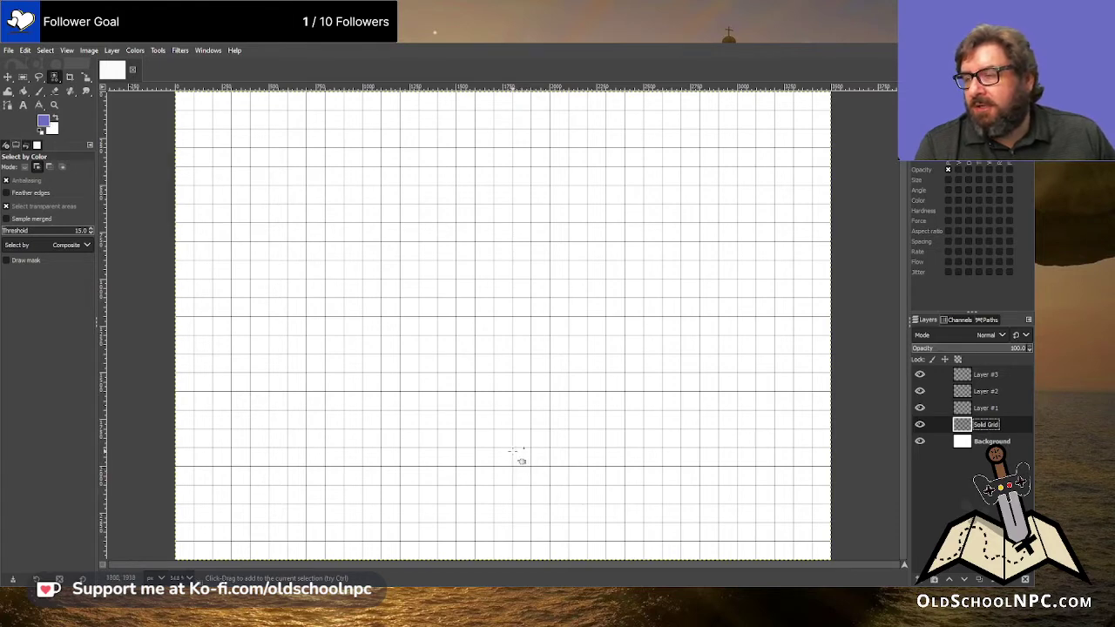
scroll(506, 391, "up", 2)
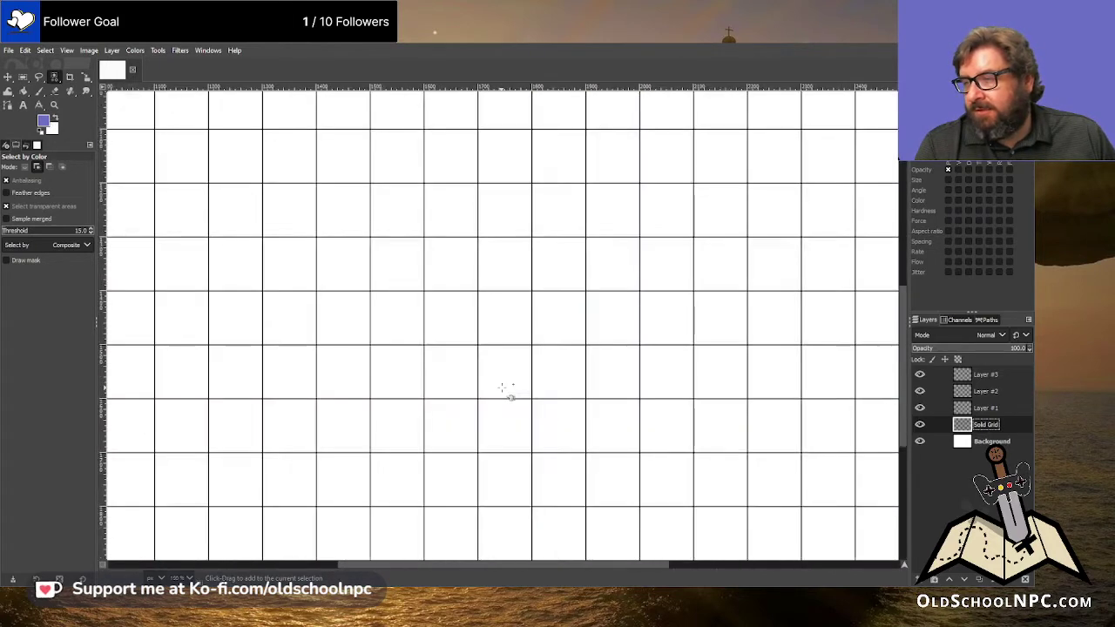
scroll(505, 391, "up", 2)
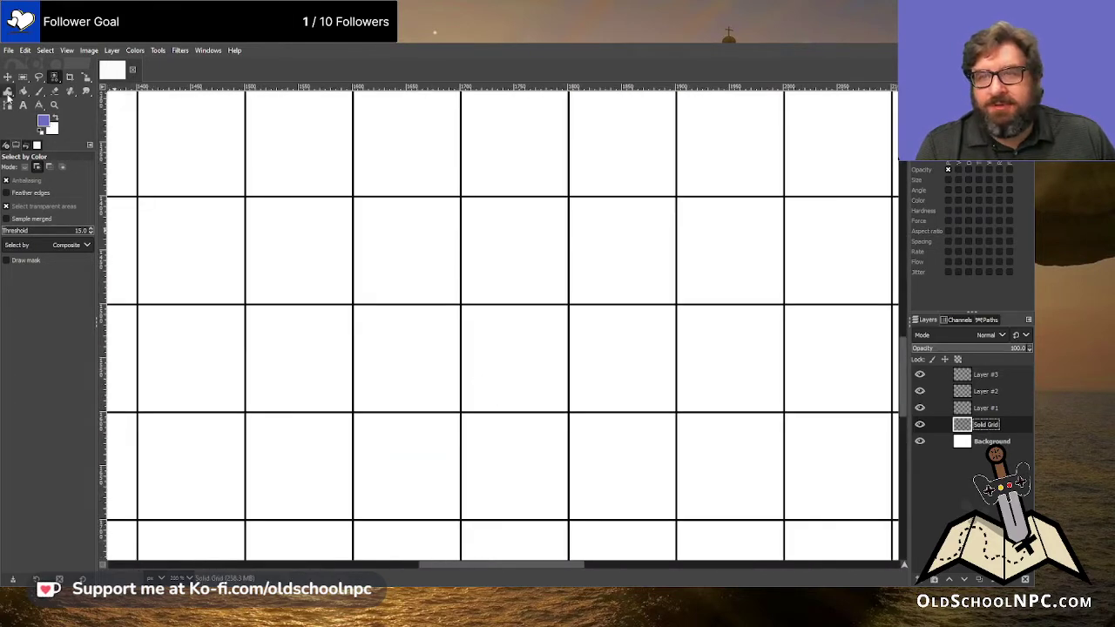
left_click(353, 412)
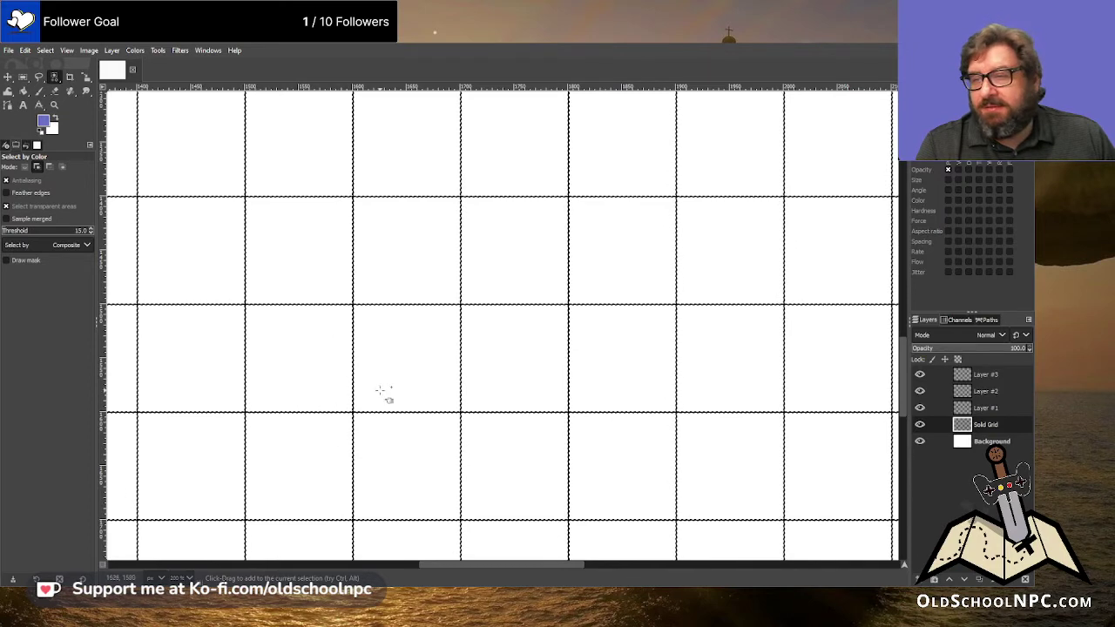
scroll(451, 471, "down", 5)
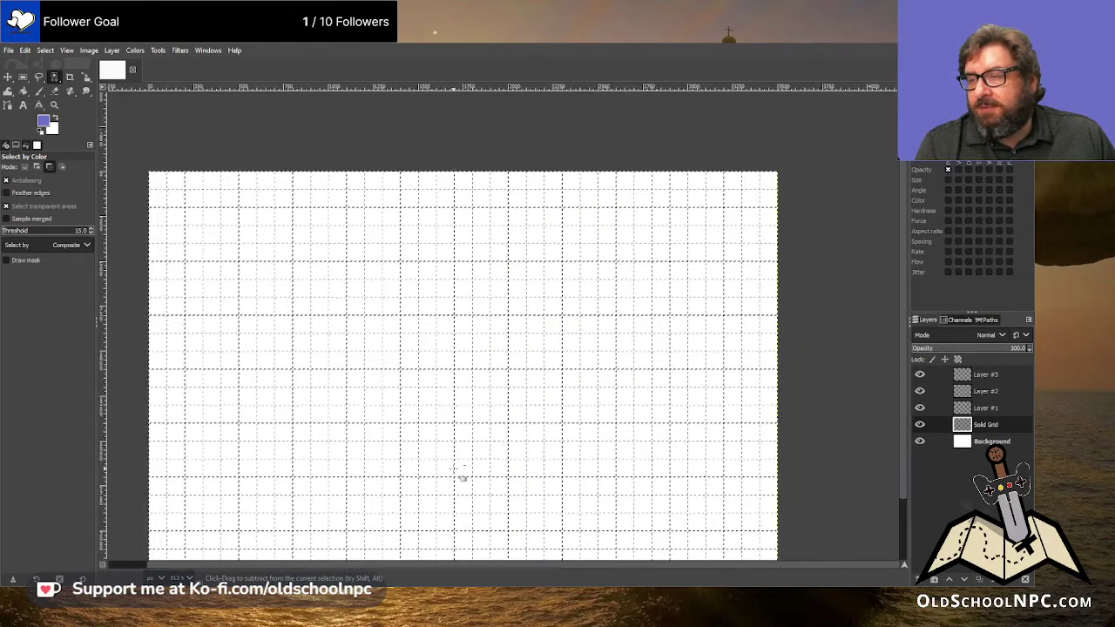
scroll(460, 478, "down", 2)
scroll(299, 564, "left", 2)
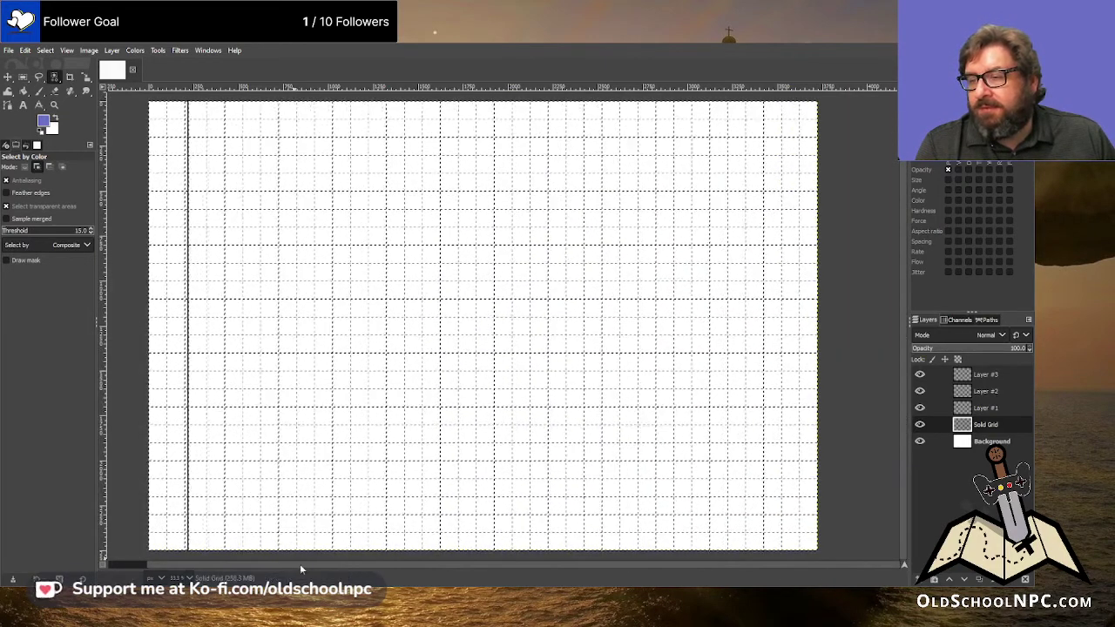
- Rename Layer #1 to 'Dotted Grid'
left_click(1001, 407)
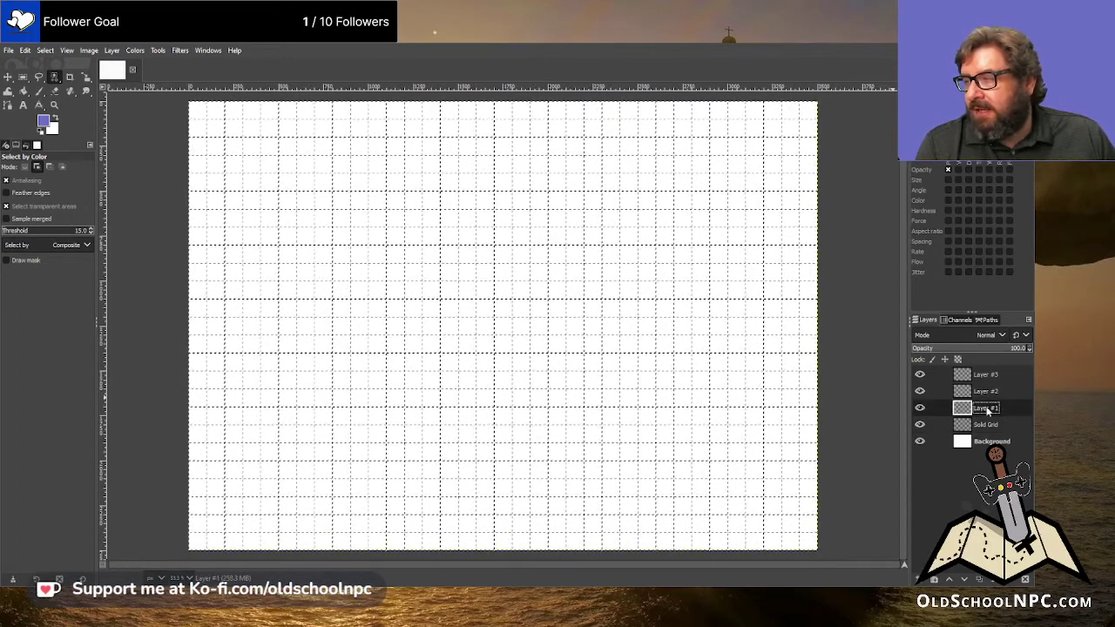
double_click(999, 408)
type("Dotted ")
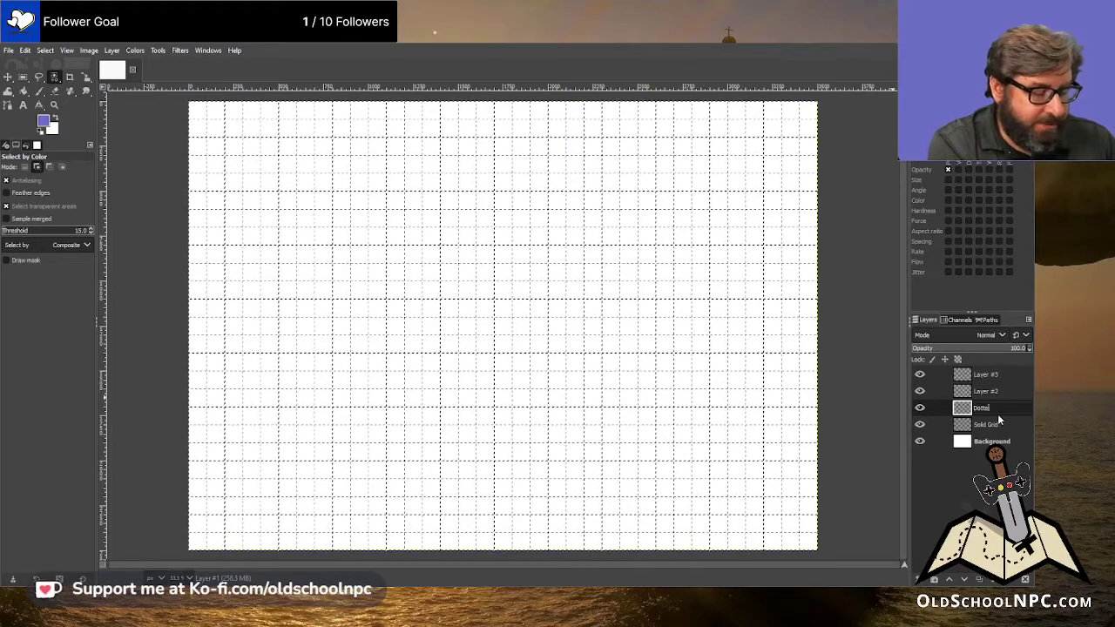
type("Grid")
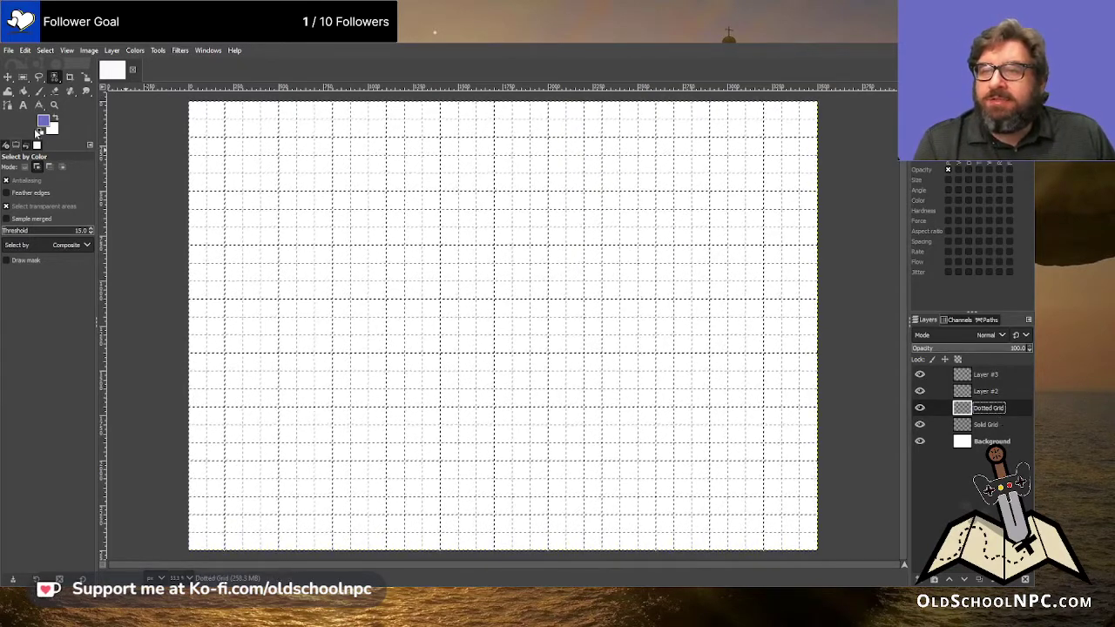
- Reset colours to black and white and set up the Paintbrush at size 5, angle 45
left_click(40, 131)
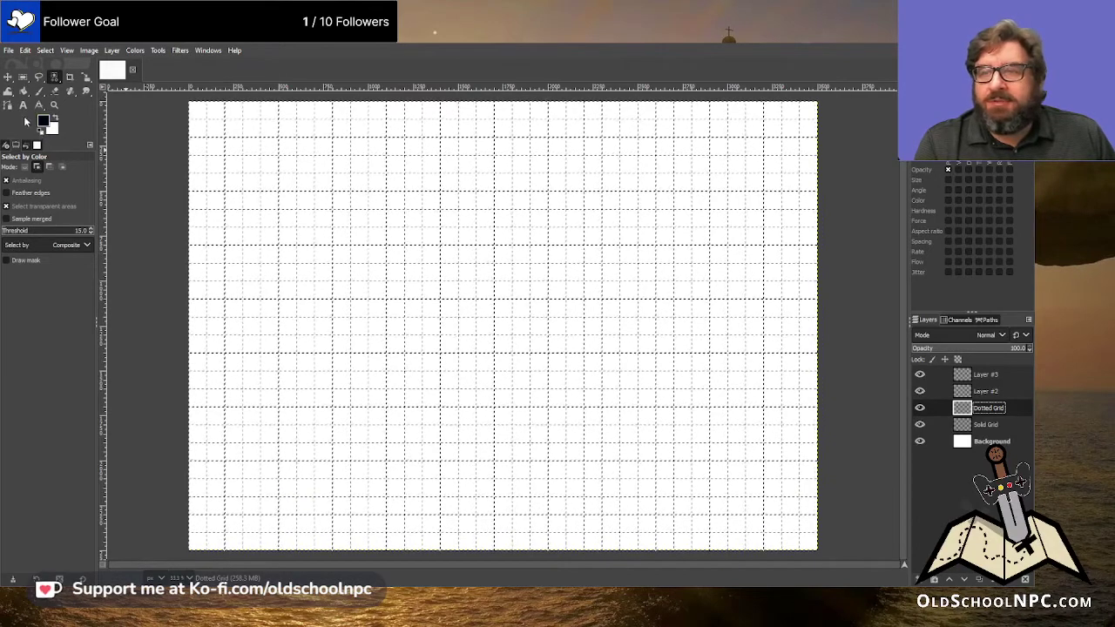
left_click(38, 90)
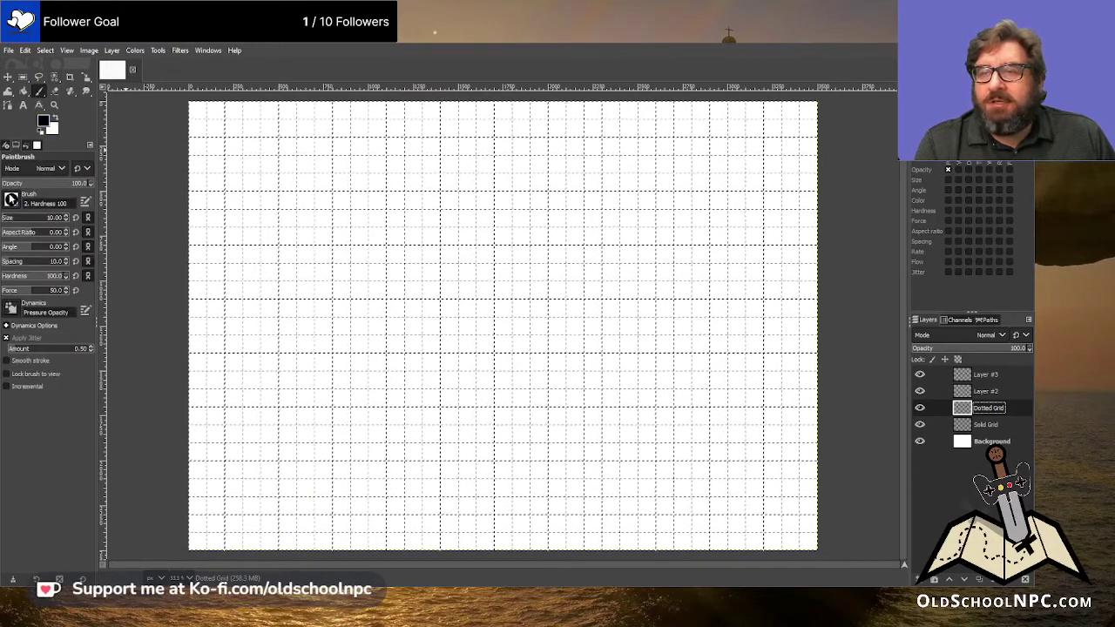
left_click_drag(39, 217, 40, 220)
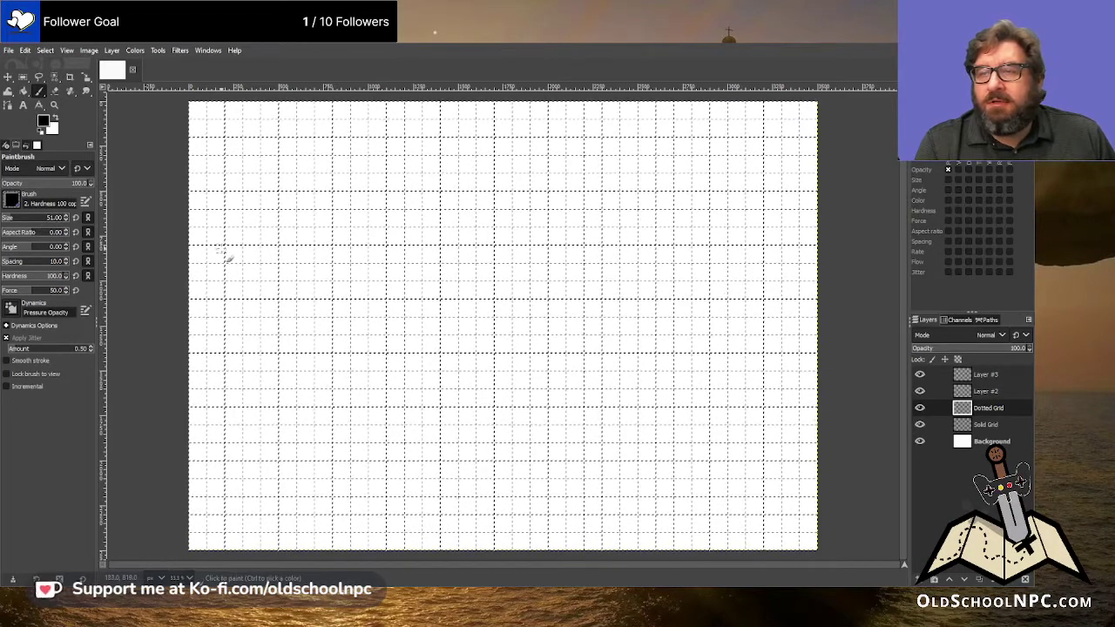
left_click(52, 217)
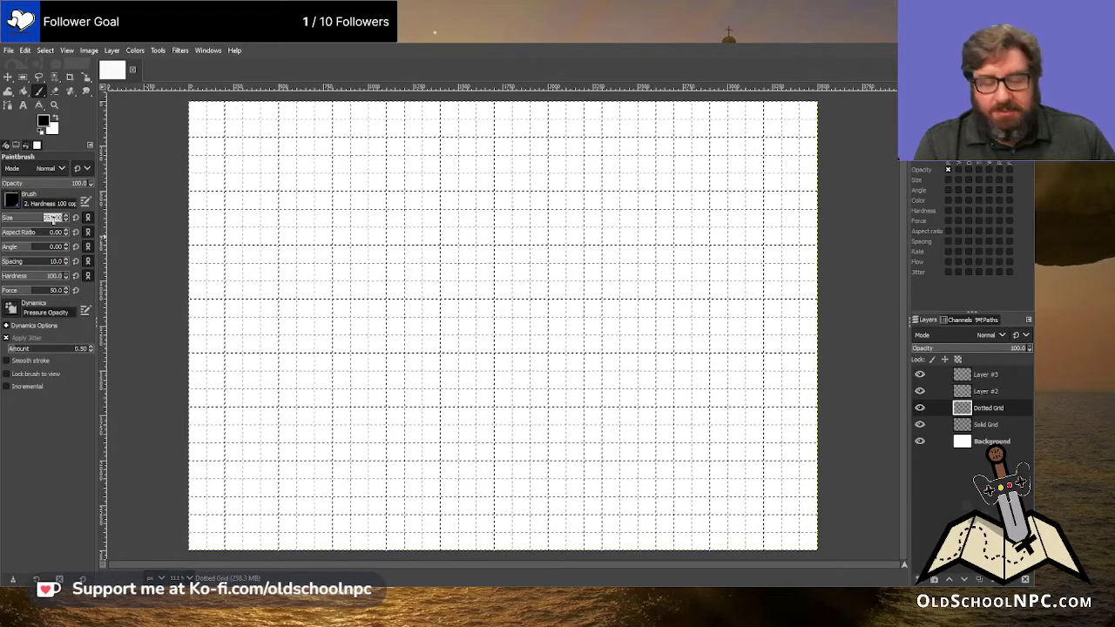
type("5")
key("Return")
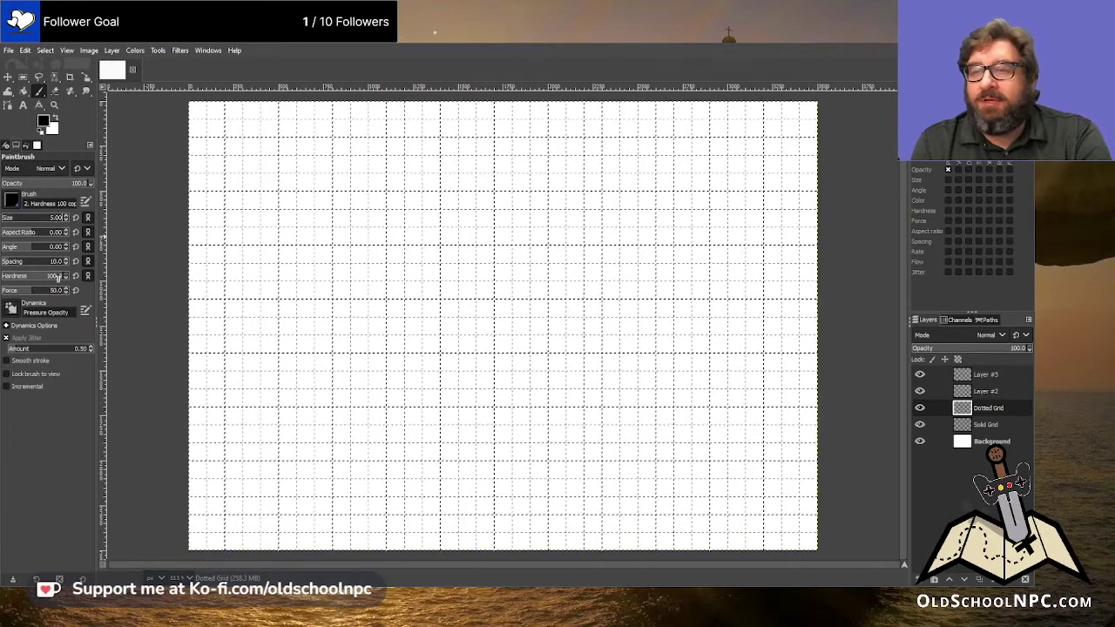
left_click(54, 246)
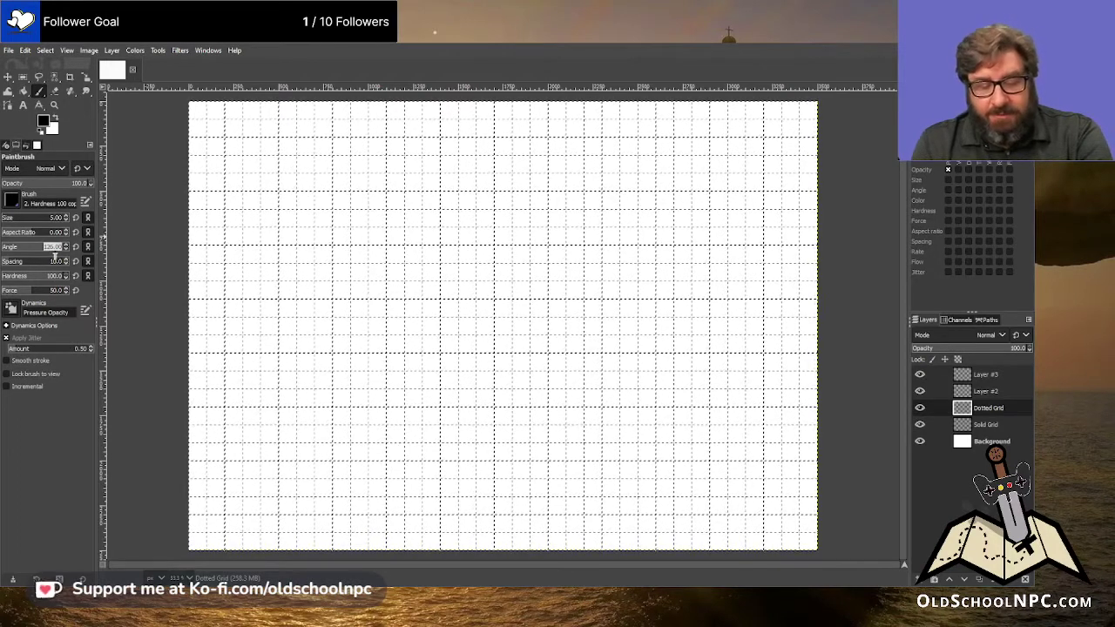
type("45")
key("Return")
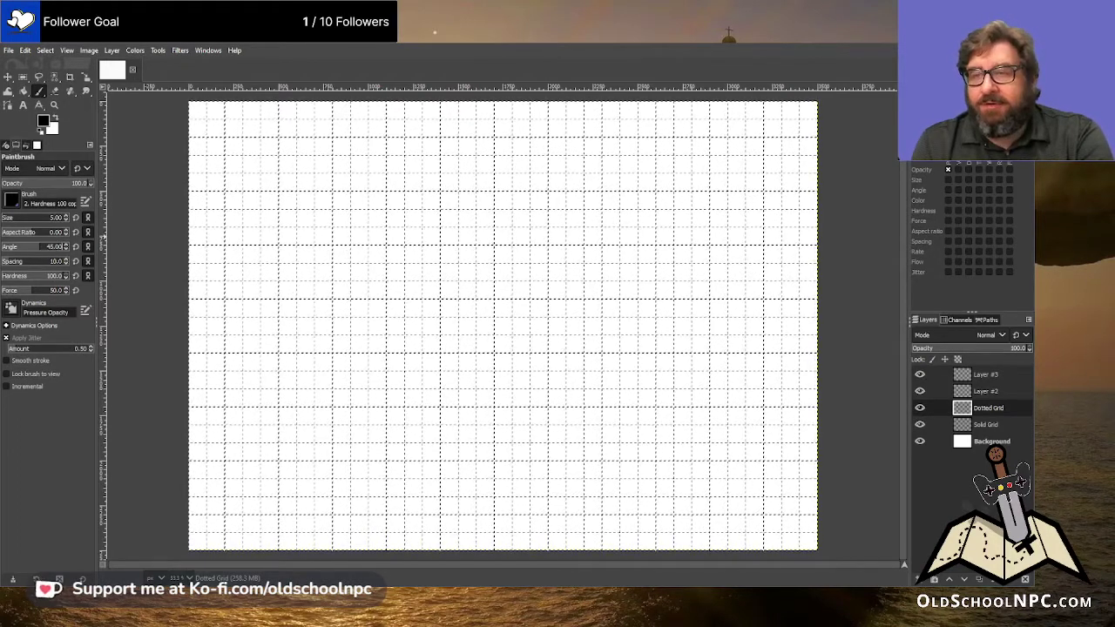
- Set the brush spacing to 500 and jitter amount to 1.5
left_click(58, 263)
type("5")
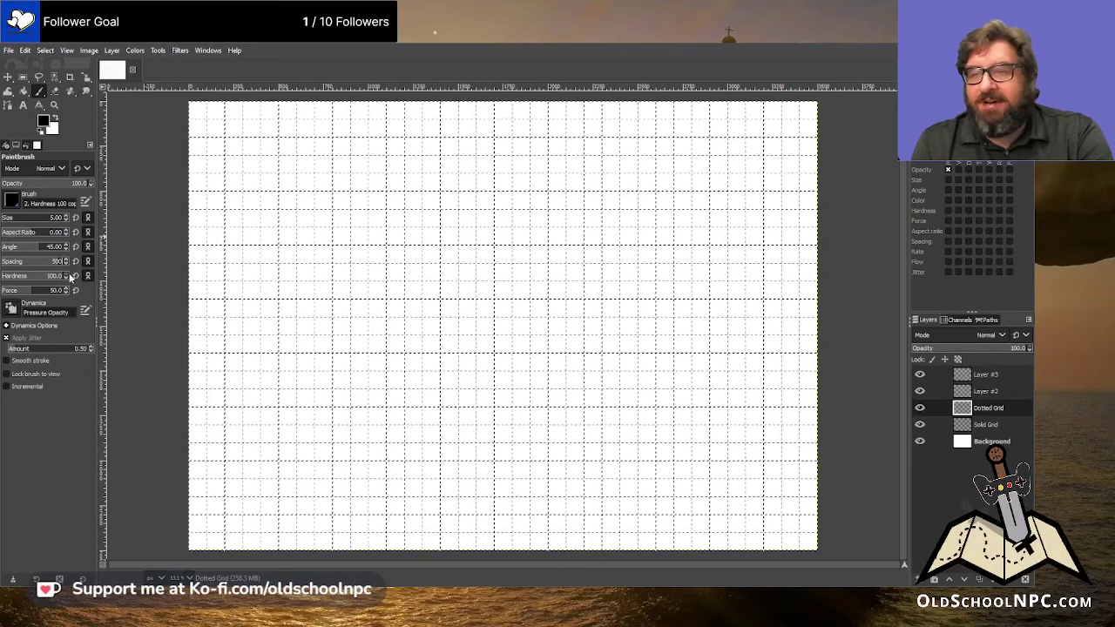
key("Return")
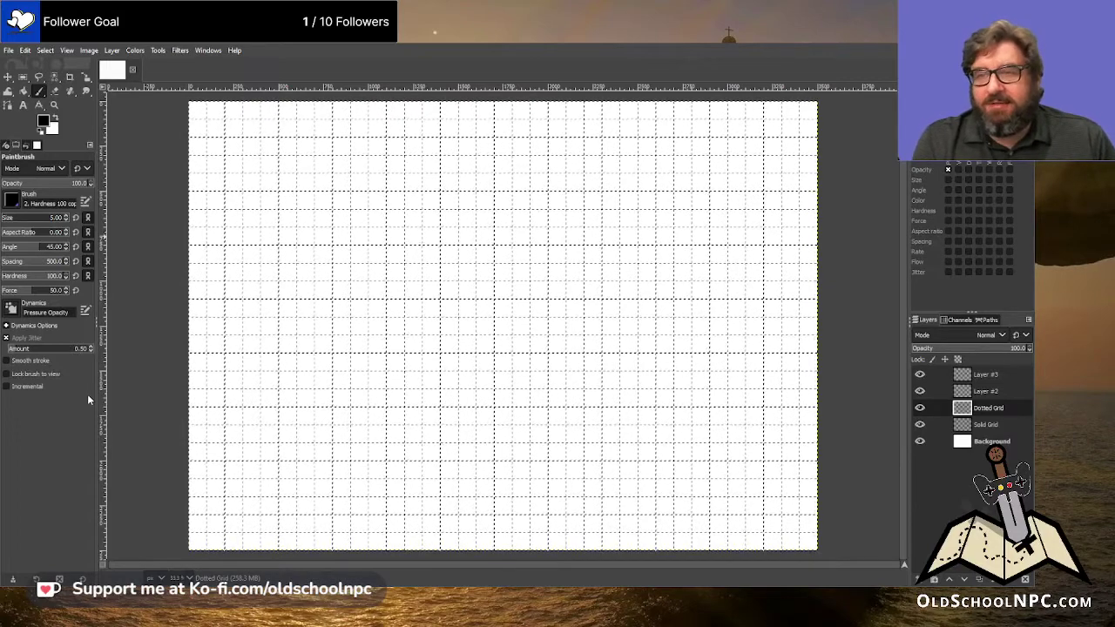
double_click(53, 261)
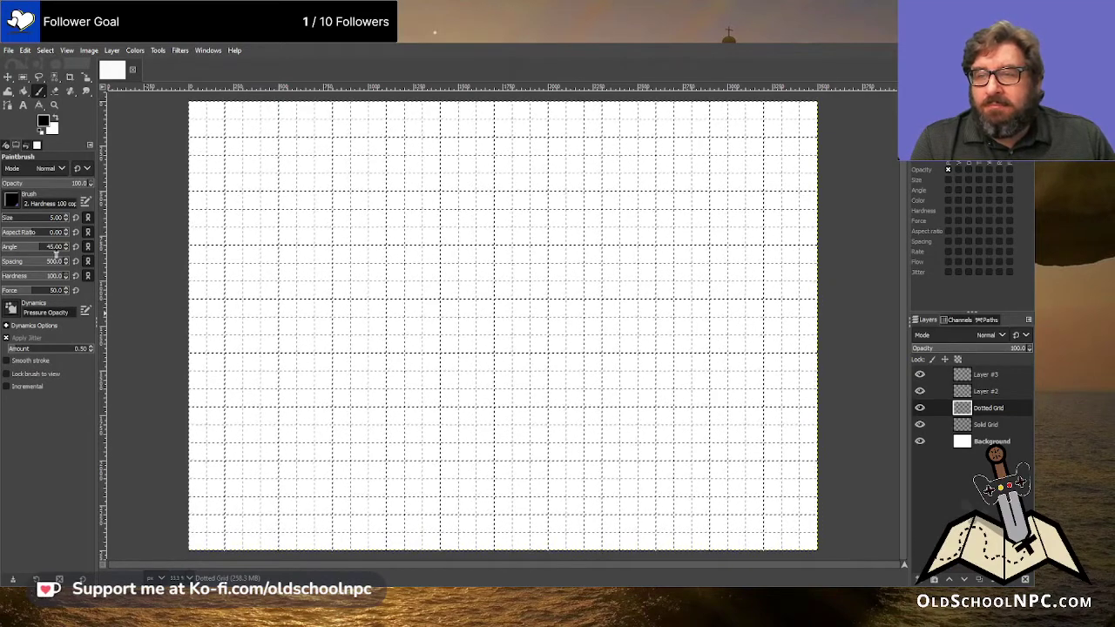
left_click(85, 350)
type("1.5")
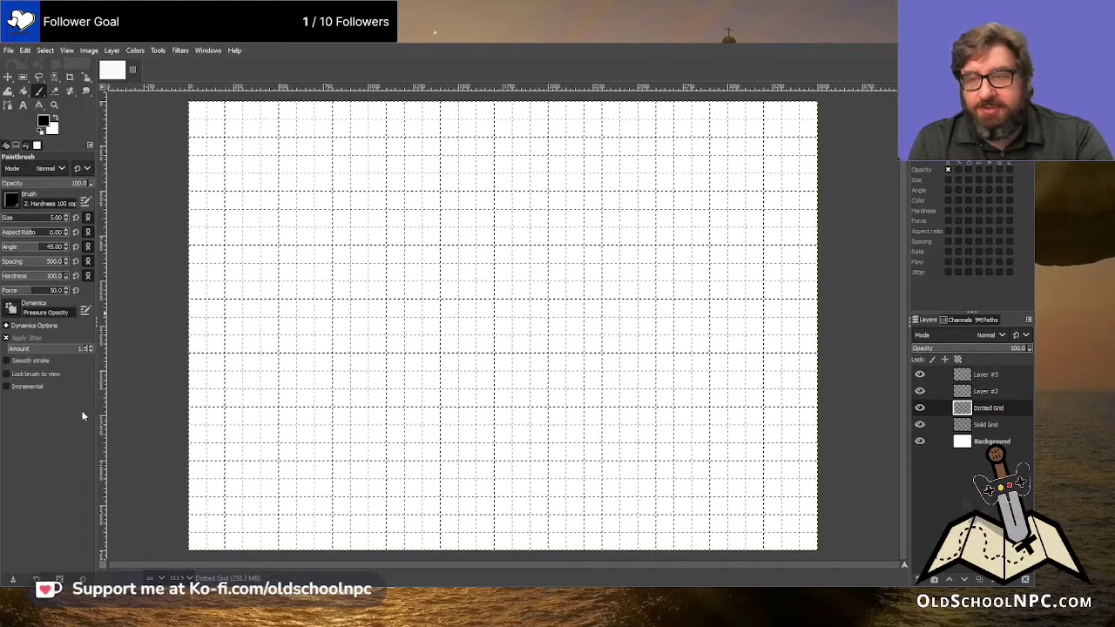
key("Return")
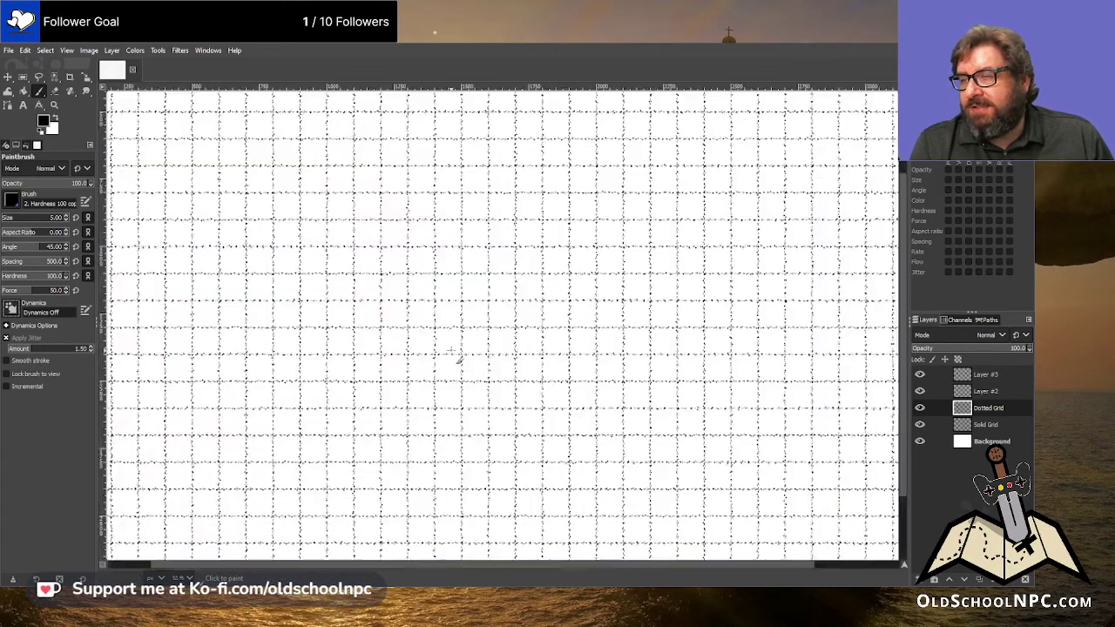
scroll(531, 383, "up", 6)
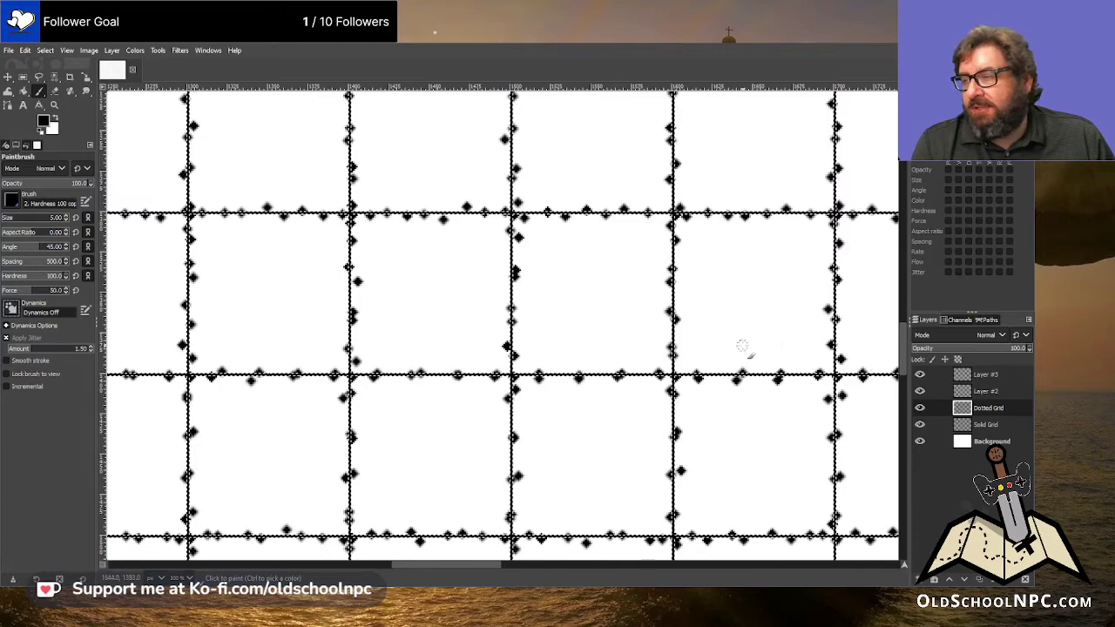
scroll(805, 389, "down", 4)
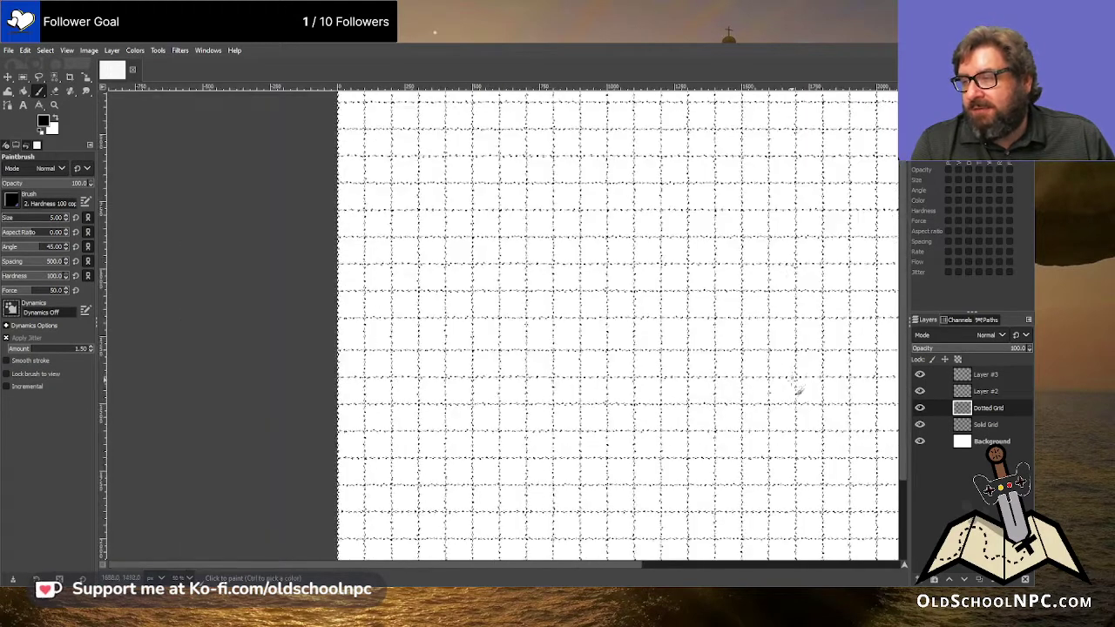
scroll(664, 564, "right", 3)
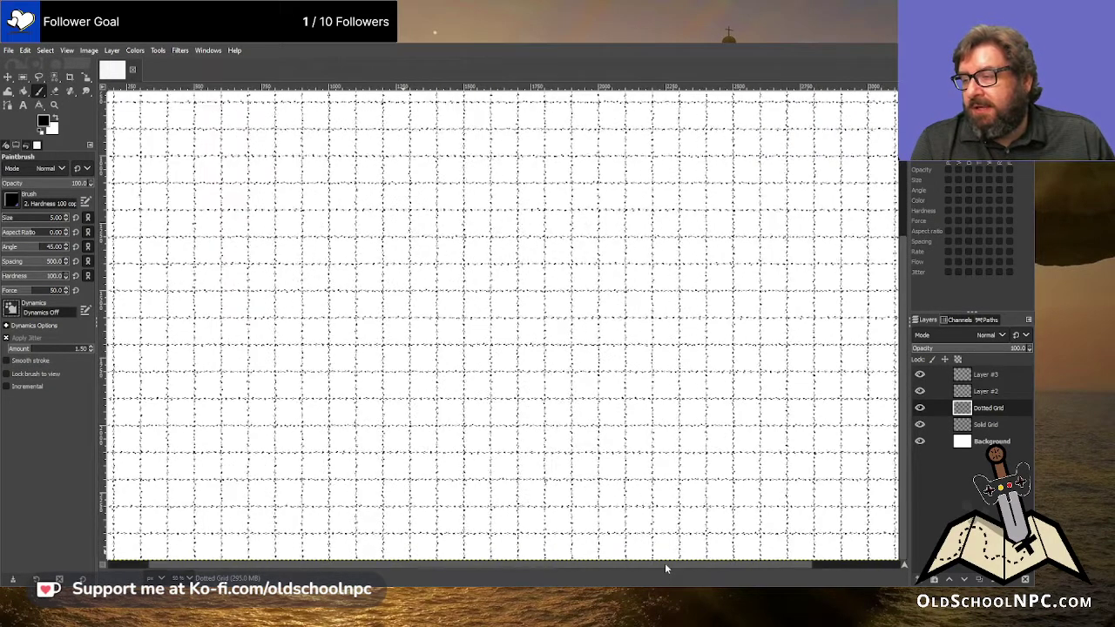
scroll(618, 471, "down", 2)
scroll(620, 512, "up", 1)
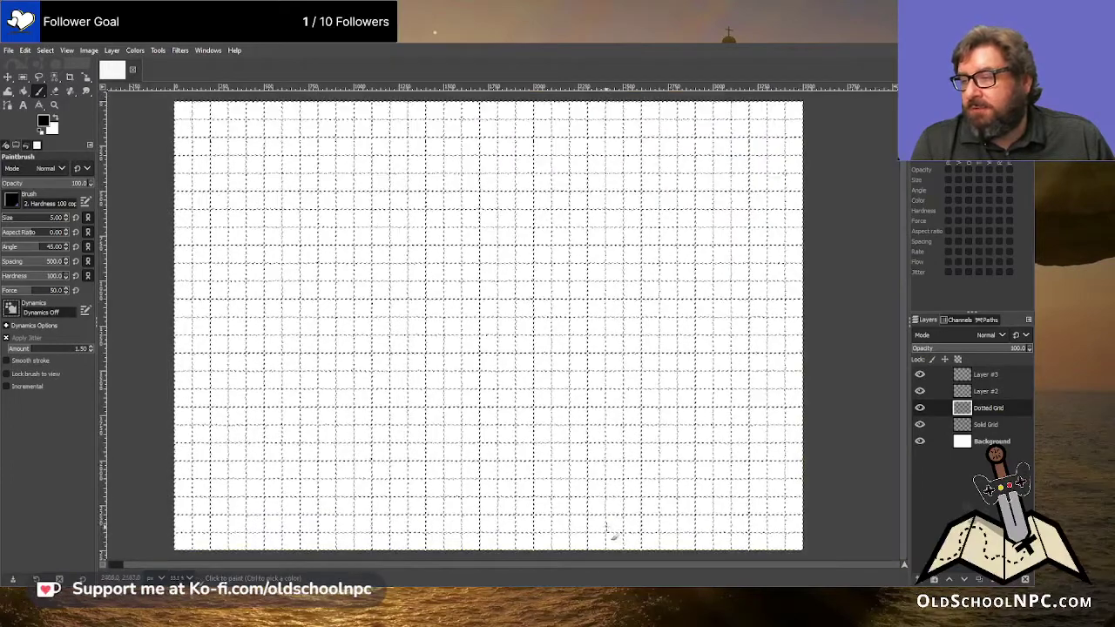
scroll(680, 567, "left", 1)
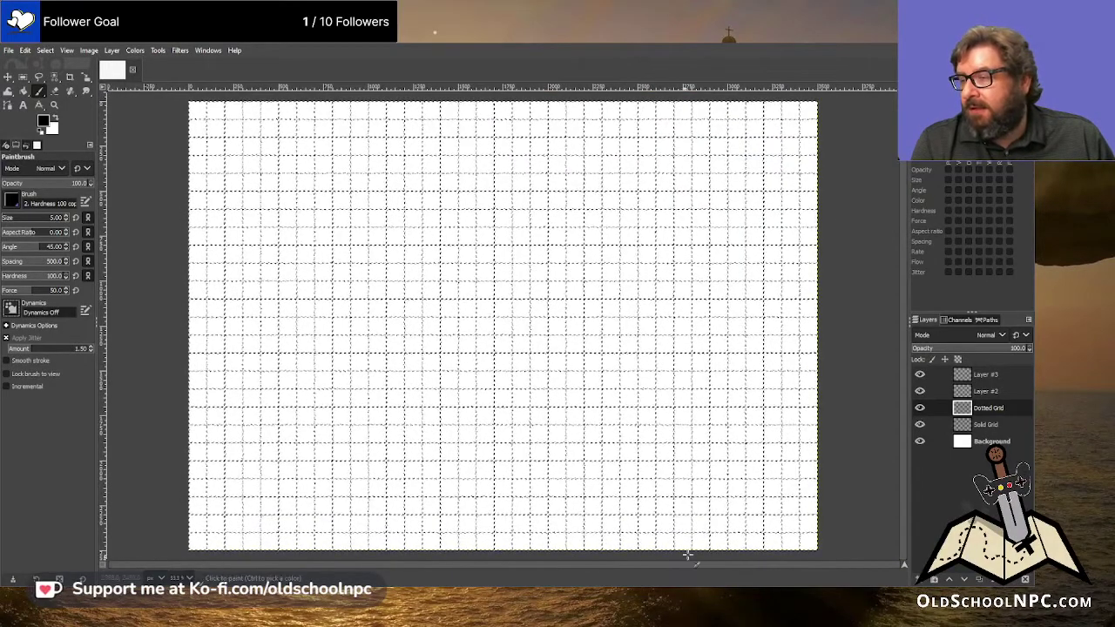
- Hide the Solid Grid layer, keep its name, and make Dotted Grid the active layer
left_click(976, 426)
left_click(919, 425)
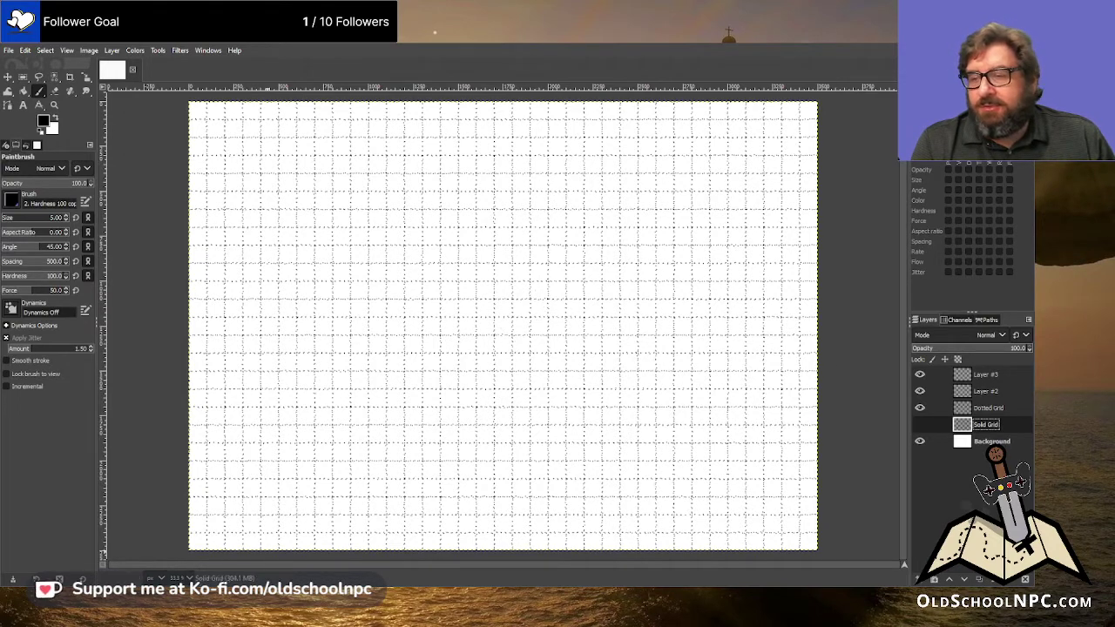
key("Return")
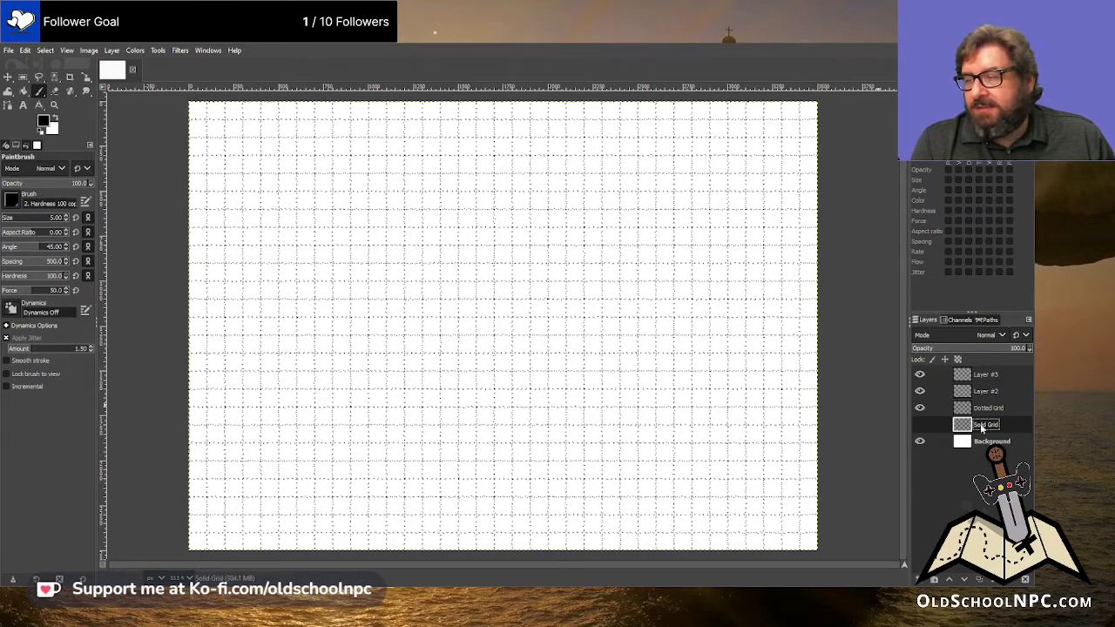
left_click(984, 410)
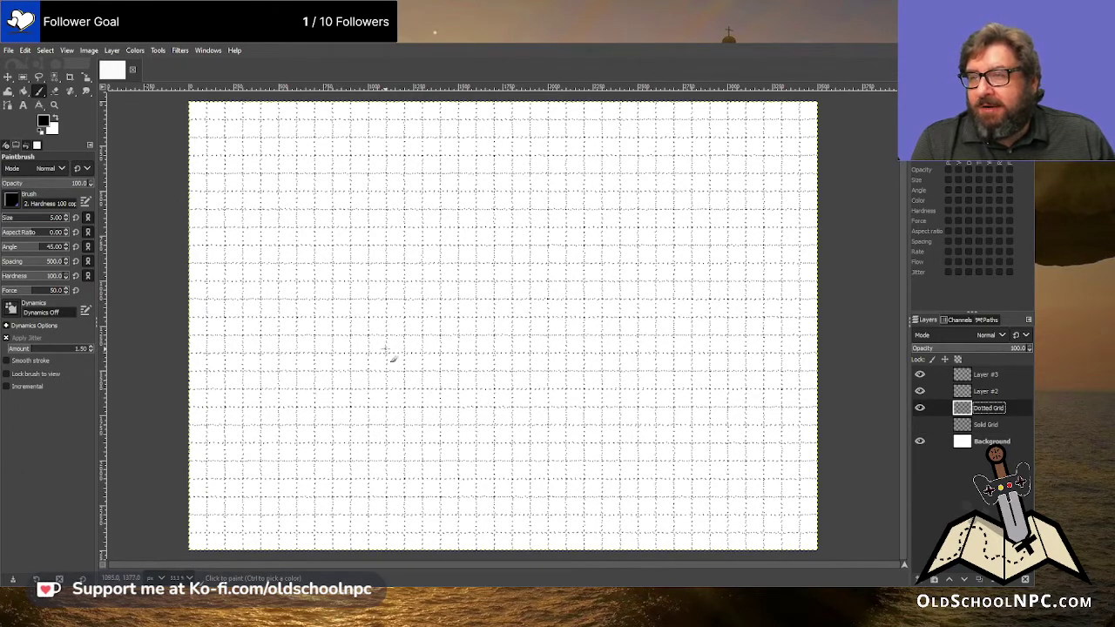
scroll(392, 357, "up", 2, "ctrl")
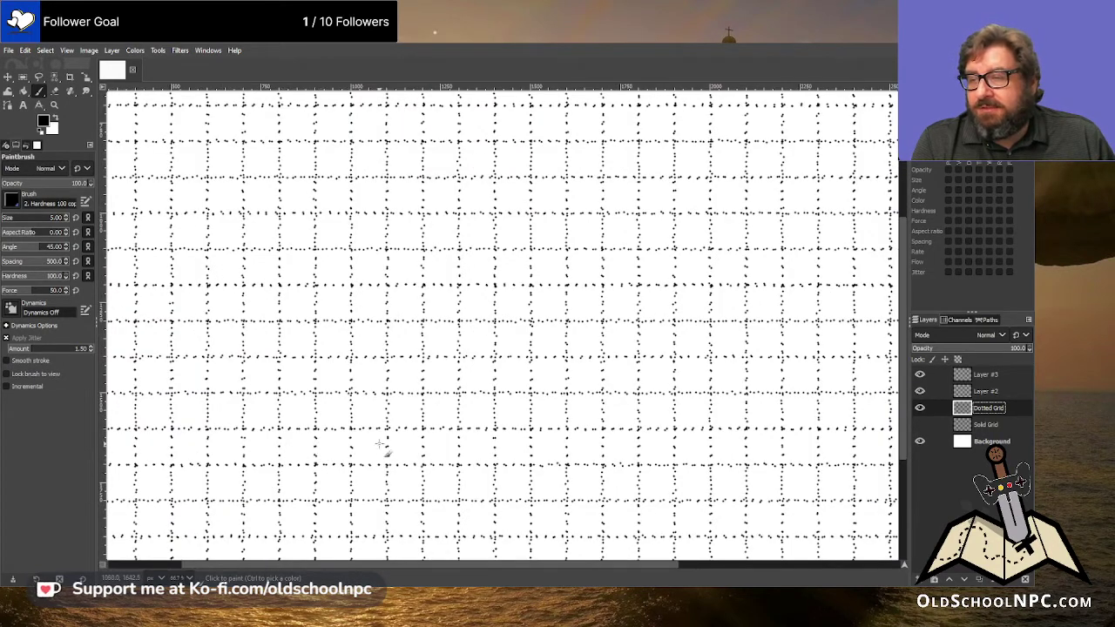
- Make Layer #3 active and reset the Paintbrush options to defaults
scroll(462, 479, "down", 3, "ctrl")
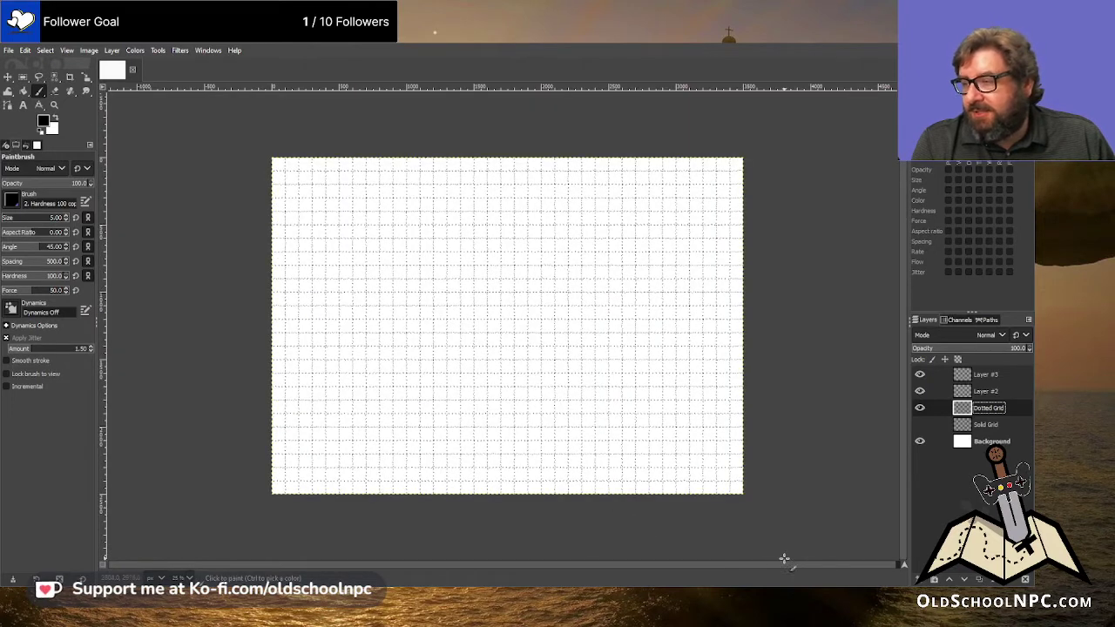
scroll(789, 567, "right", 1)
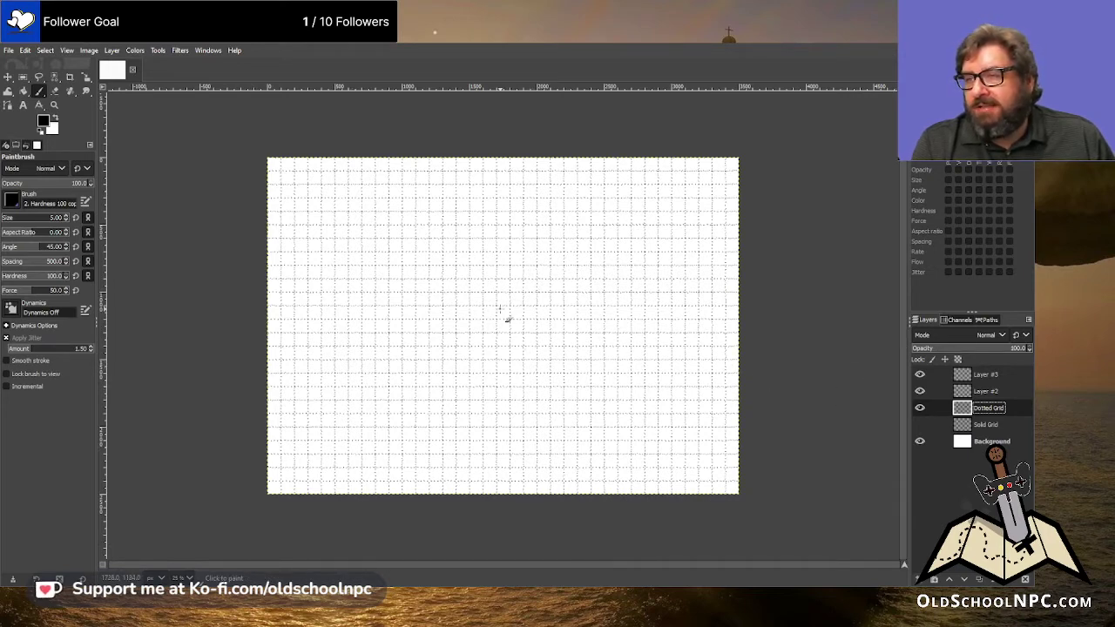
scroll(505, 317, "up", 1)
scroll(505, 315, "down", 1)
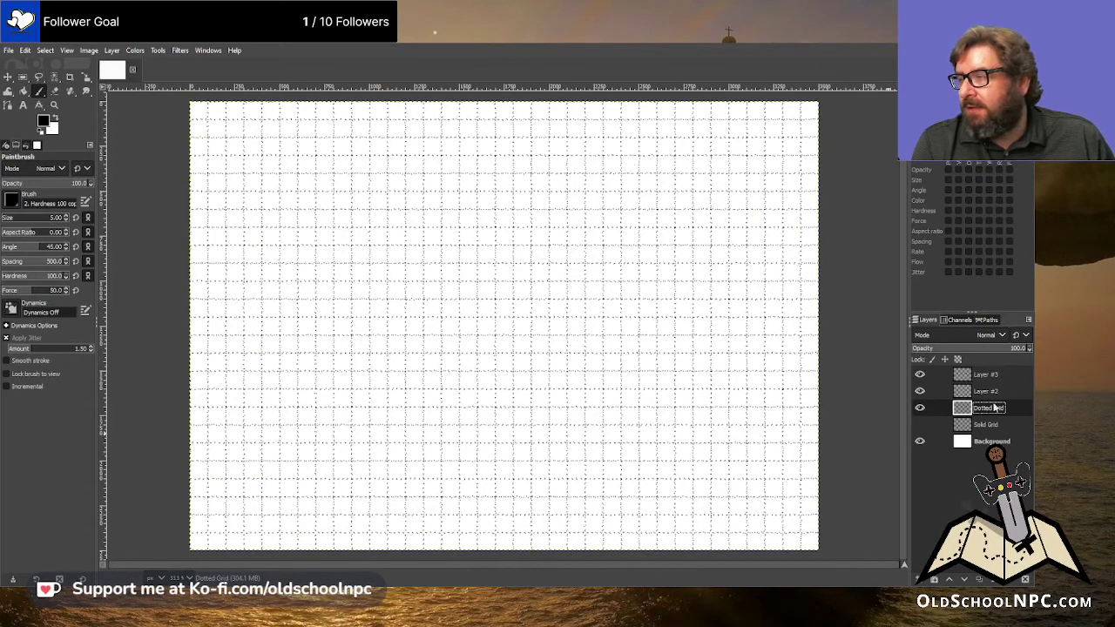
left_click(984, 376)
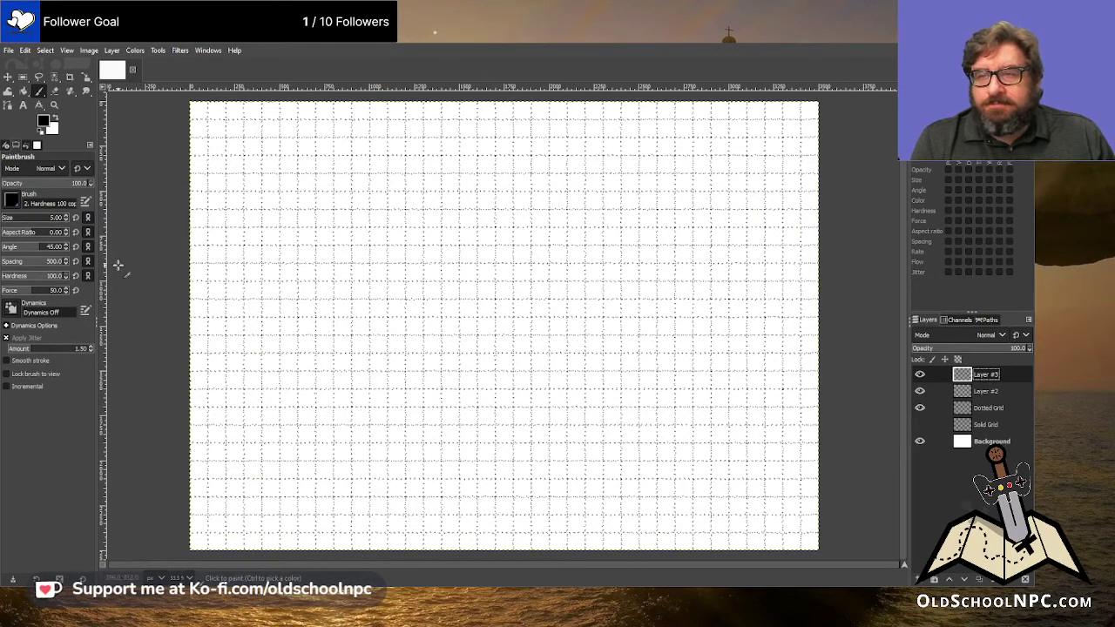
left_click(87, 232)
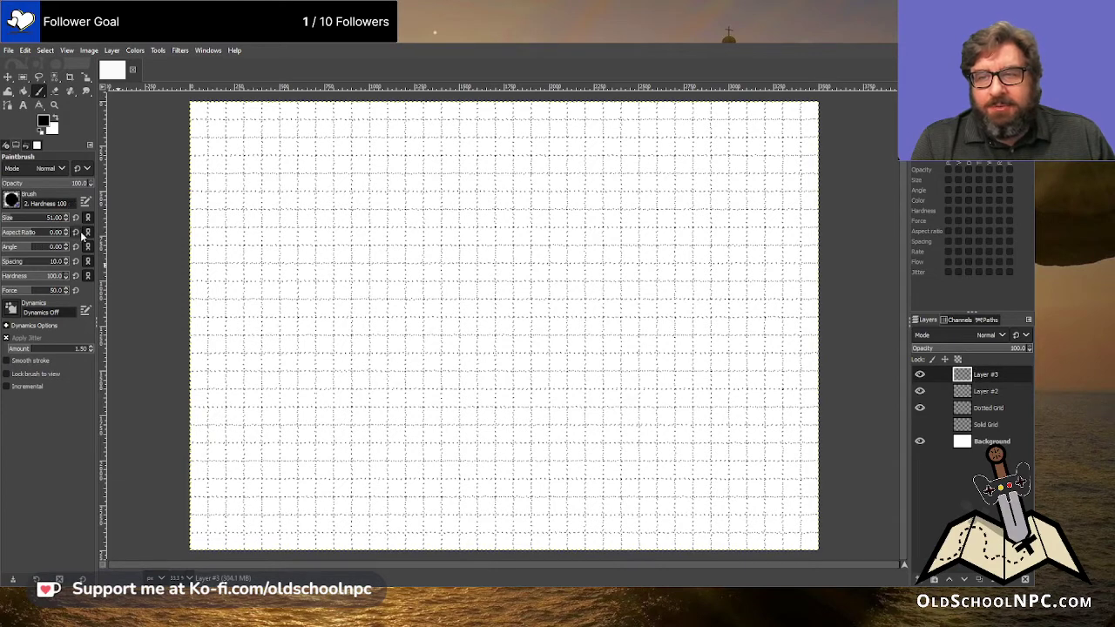
left_click(87, 218)
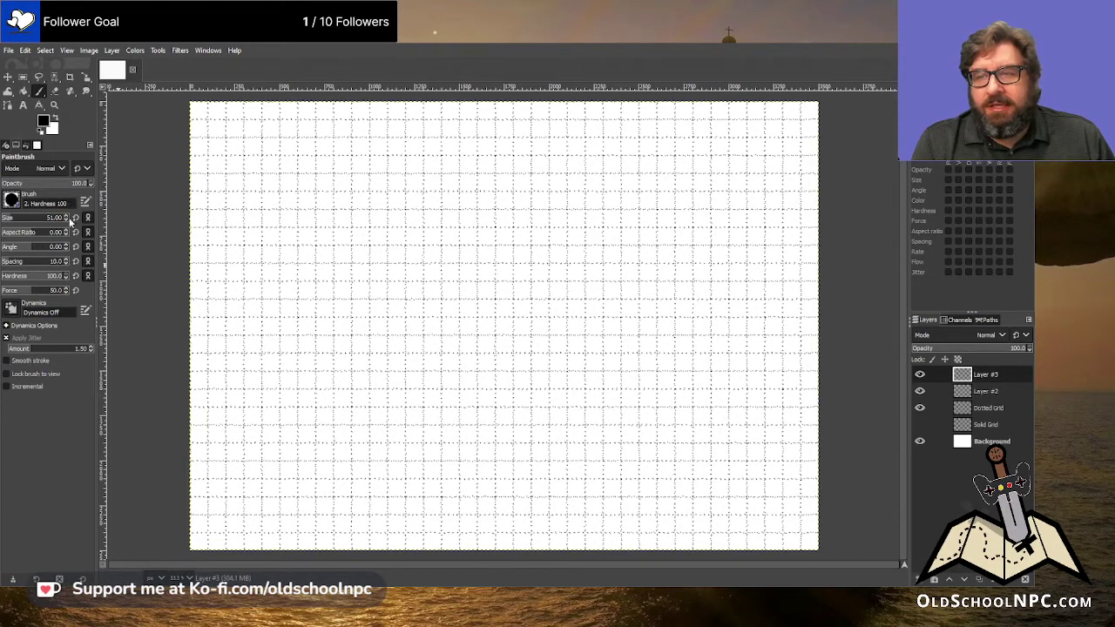
- Set the brush size to 15 and the jitter amount to 0.50
left_click(59, 218)
type("15")
key("Return")
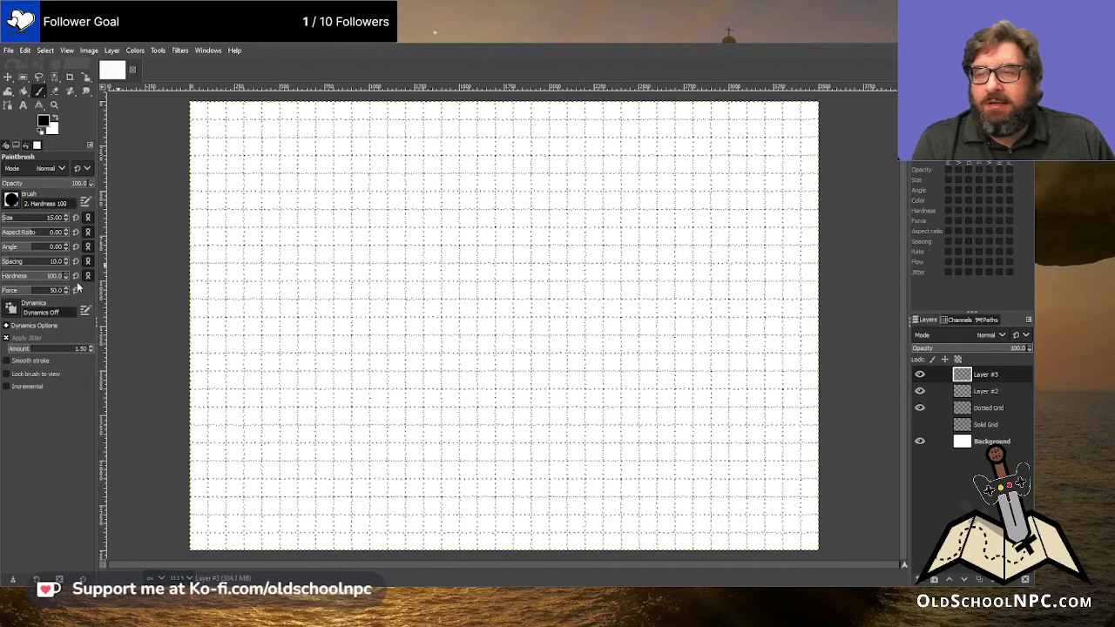
left_click(83, 349)
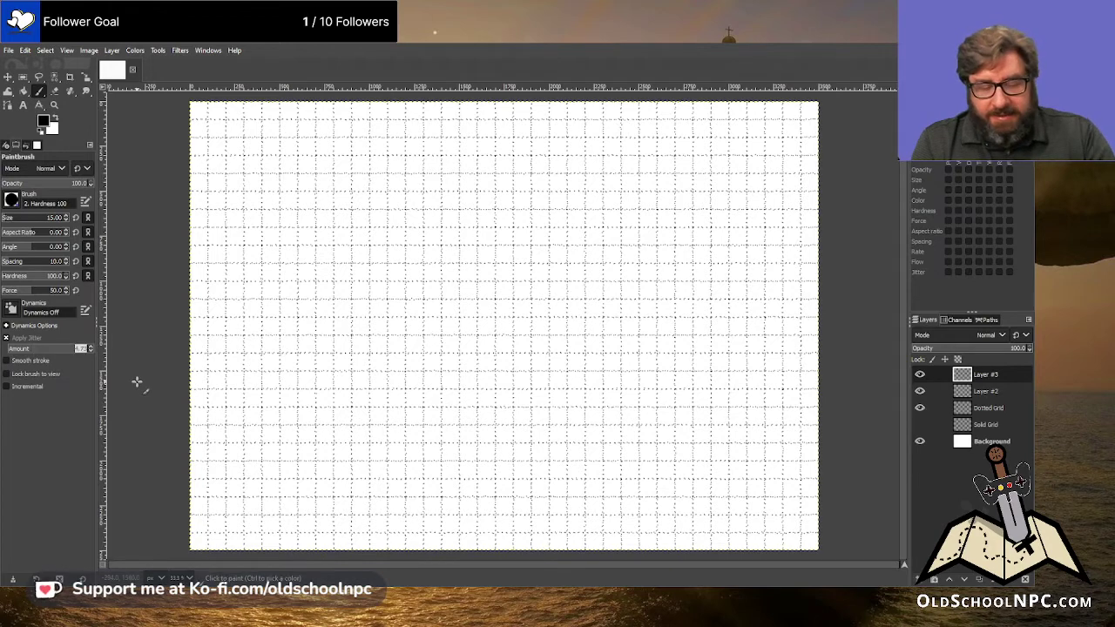
type("0.5")
key("Return")
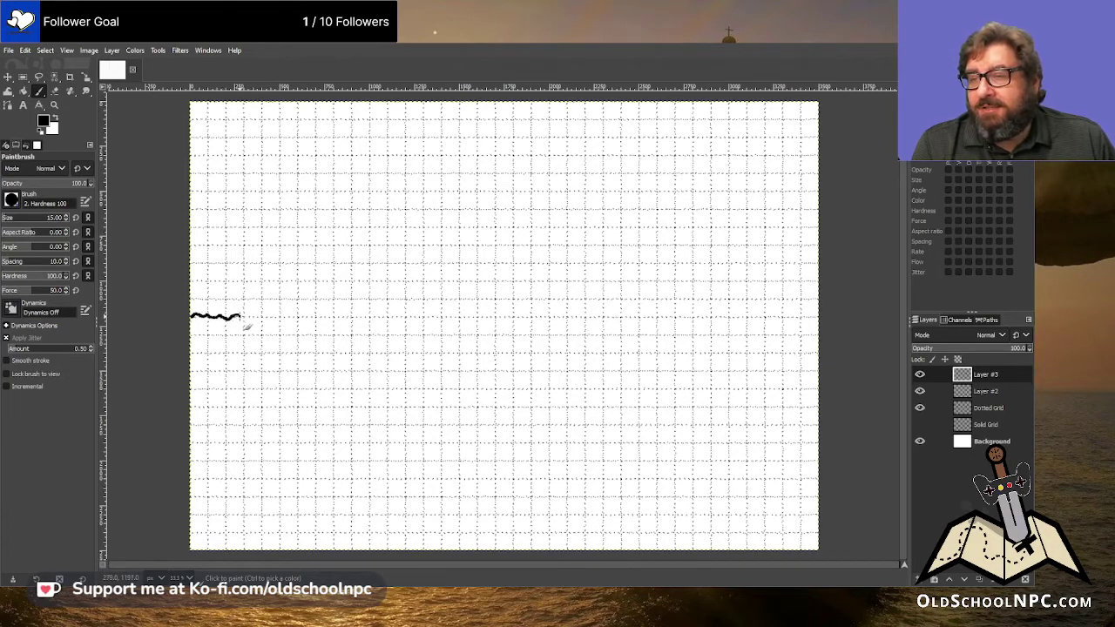
mouse_move(241, 317)
left_mouse_down()
mouse_move(264, 316)
mouse_move(260, 263)
left_mouse_up()
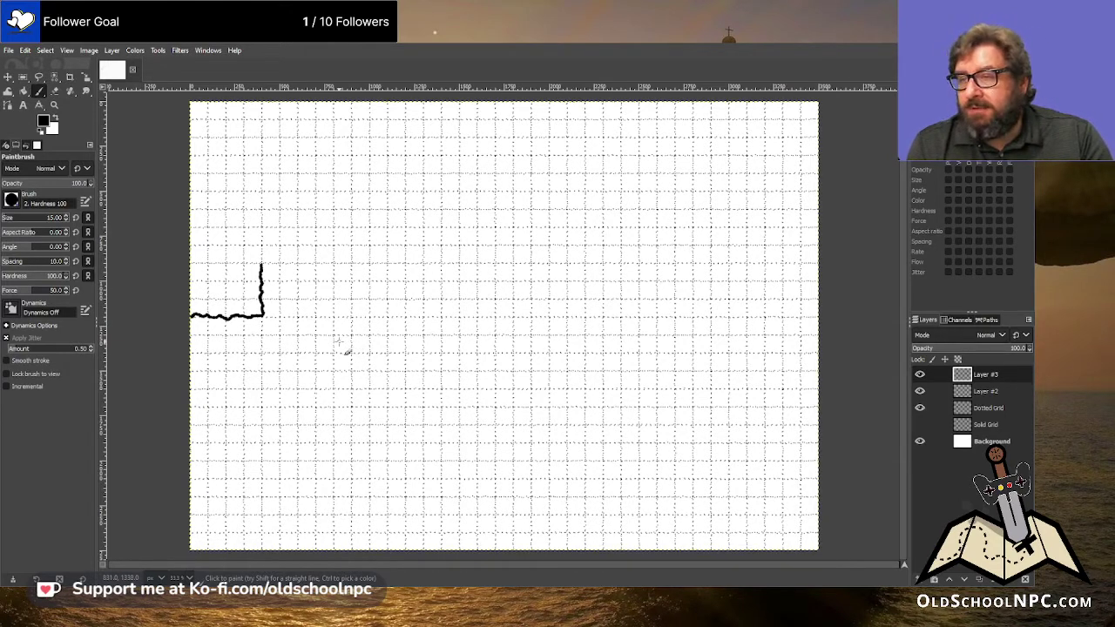
key("ctrl+z")
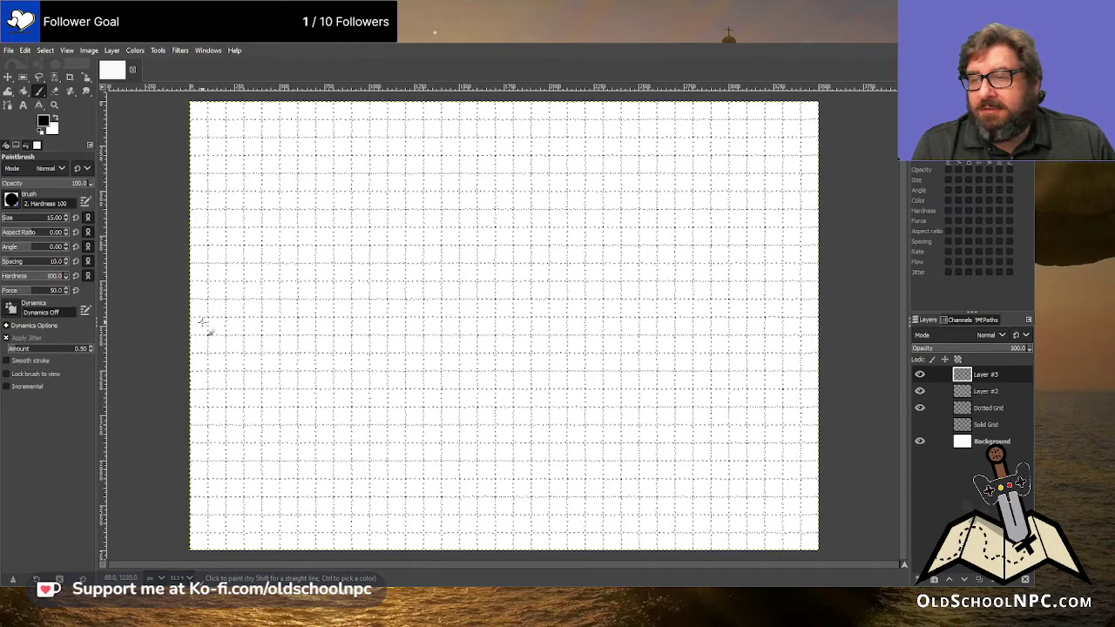
- Paint two wavy black wall strokes running in from the left canvas edge
mouse_move(184, 318)
left_mouse_down()
mouse_move(239, 306)
mouse_move(270, 321)
mouse_move(278, 288)
left_mouse_up()
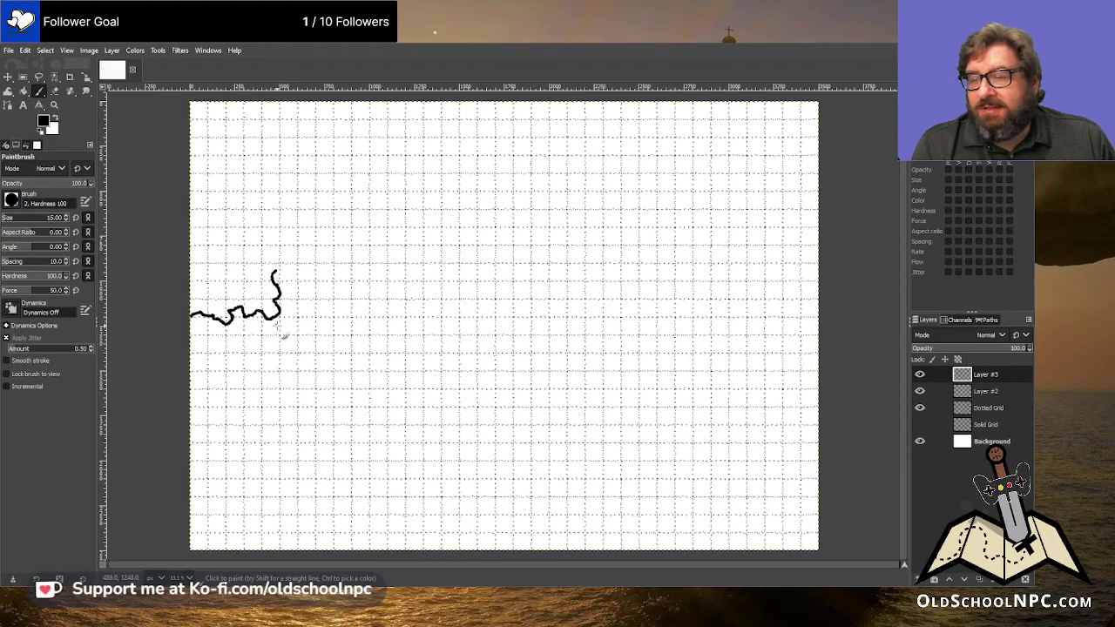
mouse_move(190, 353)
left_mouse_down()
mouse_move(278, 369)
mouse_move(313, 366)
mouse_move(329, 345)
left_mouse_up()
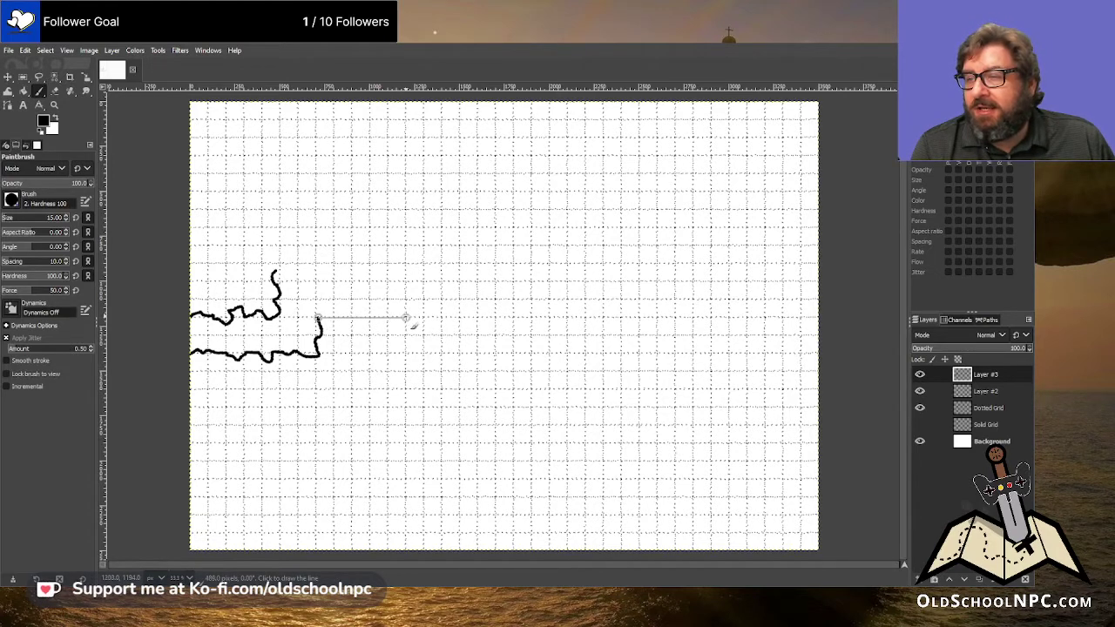
- Draw straight walls forming a square room plus a short leftward wall stub
left_click(405, 318, "shift")
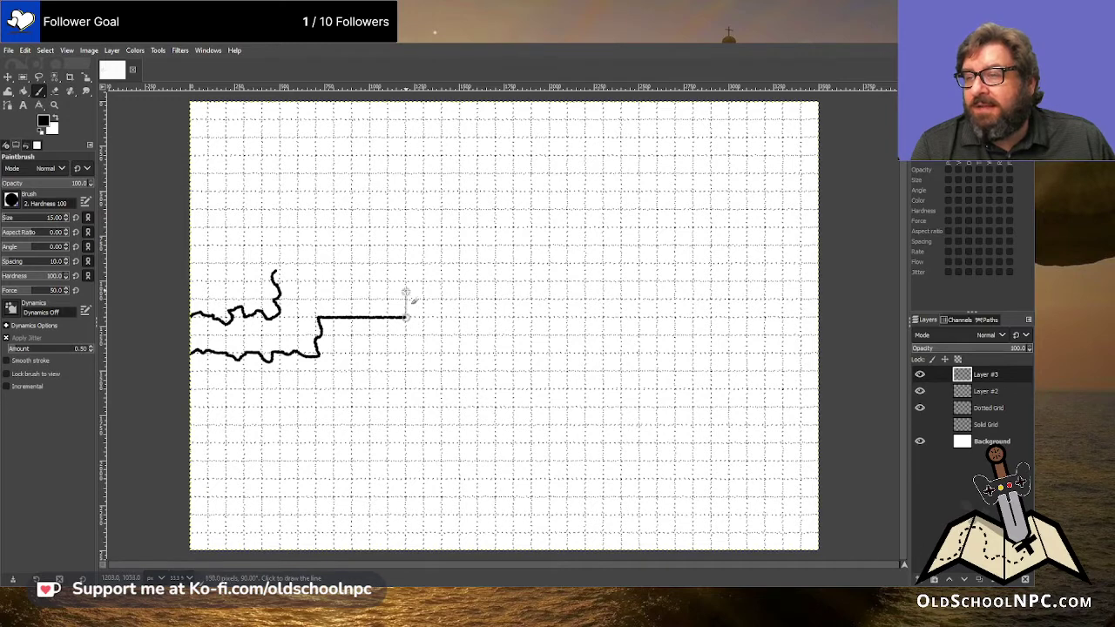
left_click(405, 246, "shift")
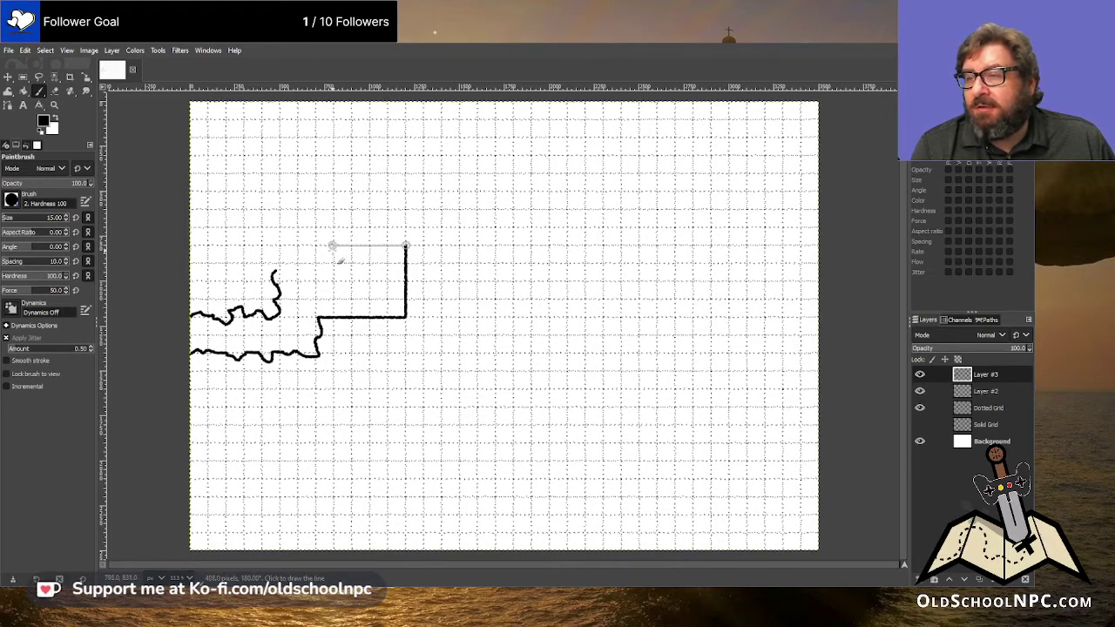
left_click(331, 245, "shift")
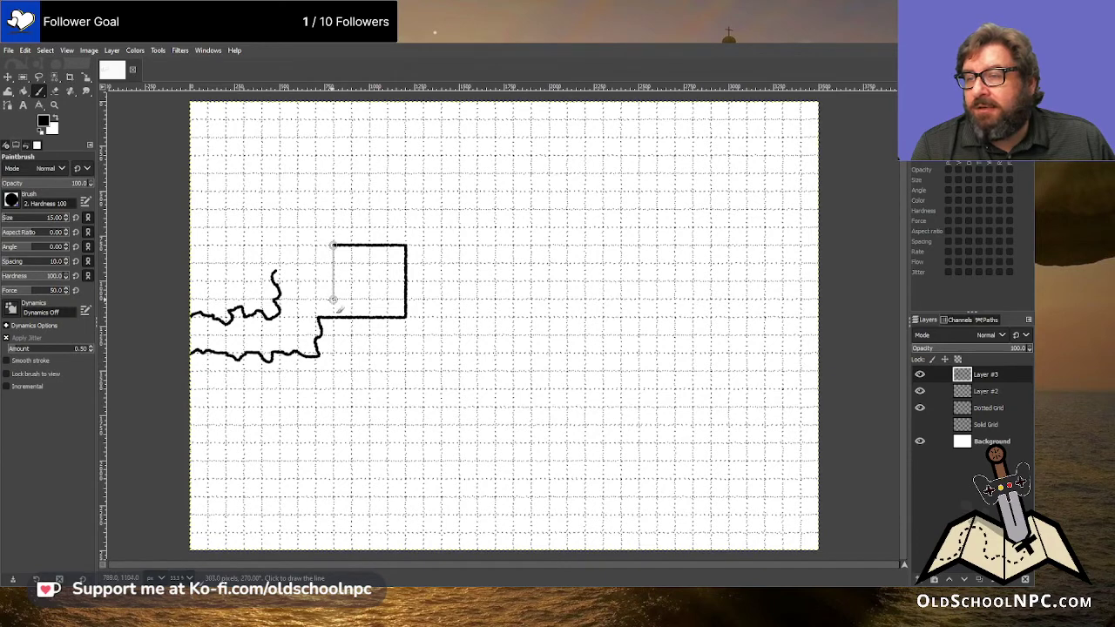
left_click(333, 301, "shift")
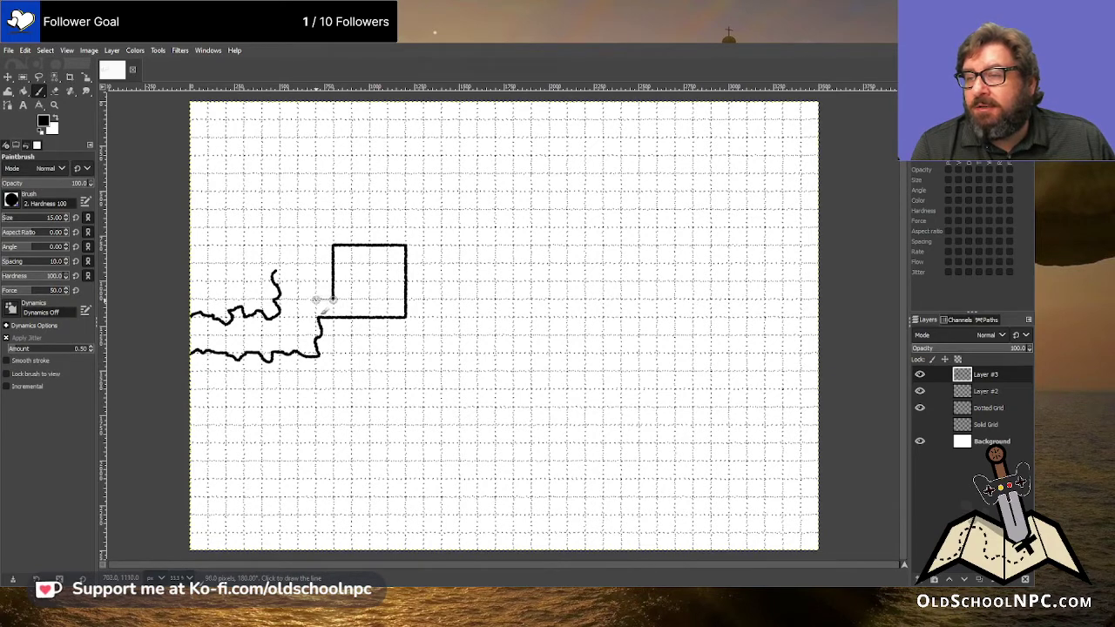
left_click(316, 300, "shift")
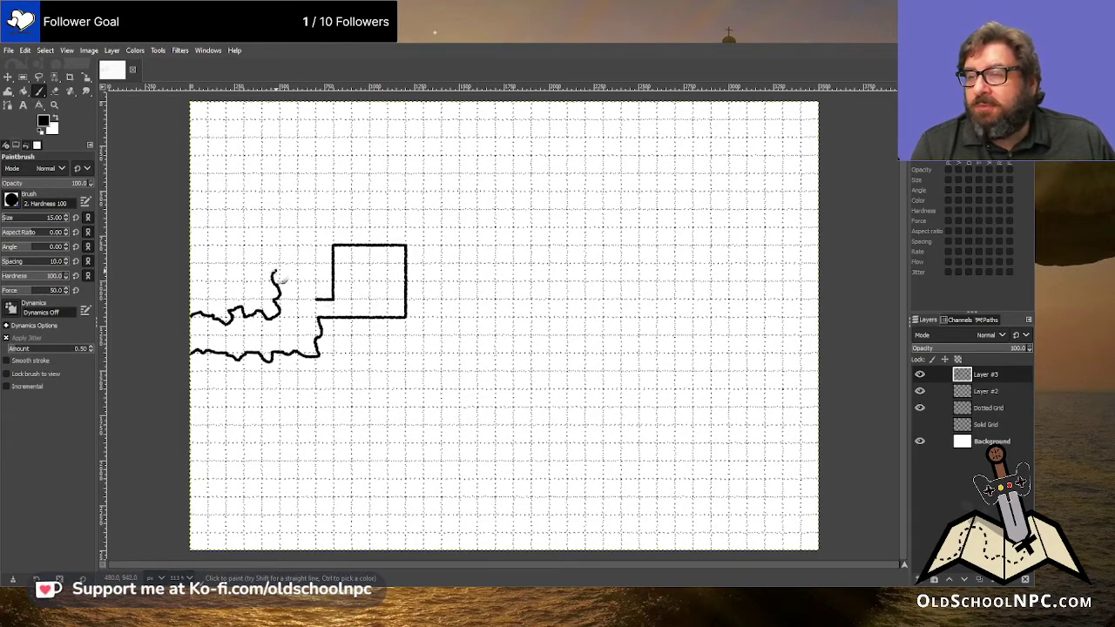
- Extend the wavy walls into an upper chamber and long rightward passage, adding a small pillar
mouse_move(279, 264)
left_mouse_down()
mouse_move(279, 229)
mouse_move(250, 230)
mouse_move(248, 270)
mouse_move(224, 275)
mouse_move(211, 276)
mouse_move(200, 252)
mouse_move(210, 166)
mouse_move(254, 168)
mouse_move(286, 211)
left_mouse_up()
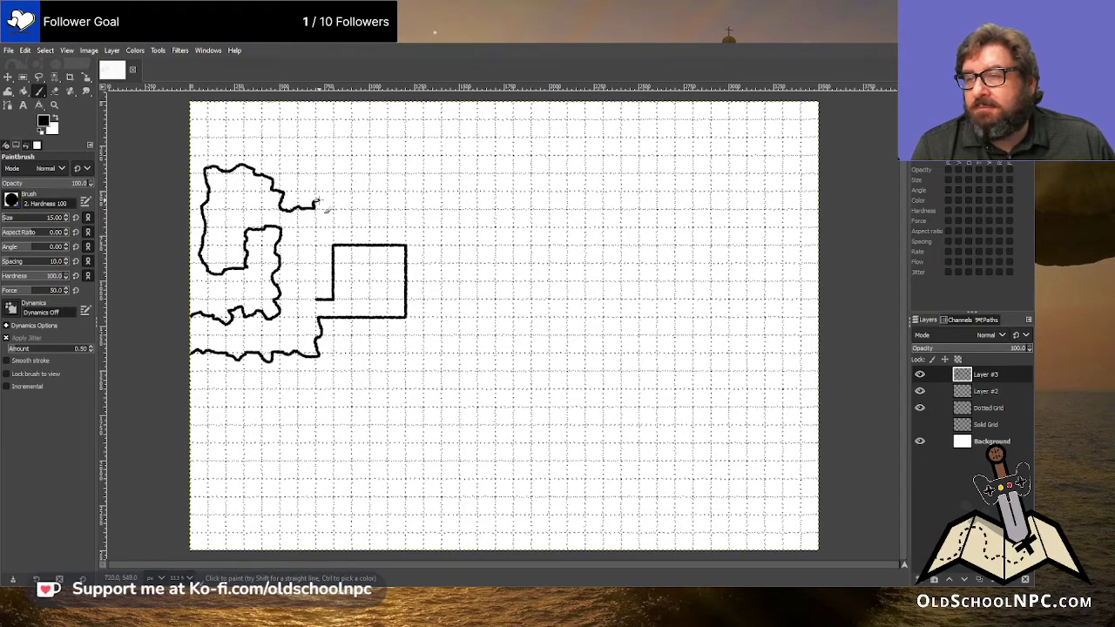
mouse_move(321, 200)
left_mouse_down()
mouse_move(324, 174)
mouse_move(294, 146)
mouse_move(318, 130)
mouse_move(382, 135)
mouse_move(390, 174)
mouse_move(369, 184)
mouse_move(399, 192)
mouse_move(419, 178)
left_mouse_up()
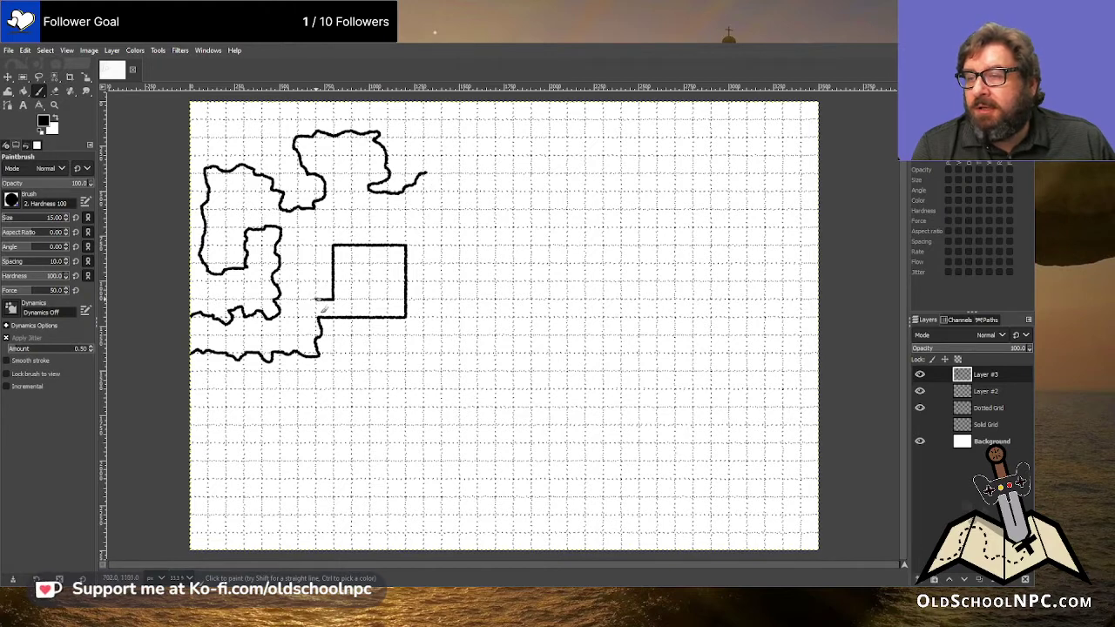
mouse_move(320, 302)
left_mouse_down()
mouse_move(318, 236)
mouse_move(353, 210)
mouse_move(367, 210)
mouse_move(371, 232)
mouse_move(424, 232)
left_mouse_up()
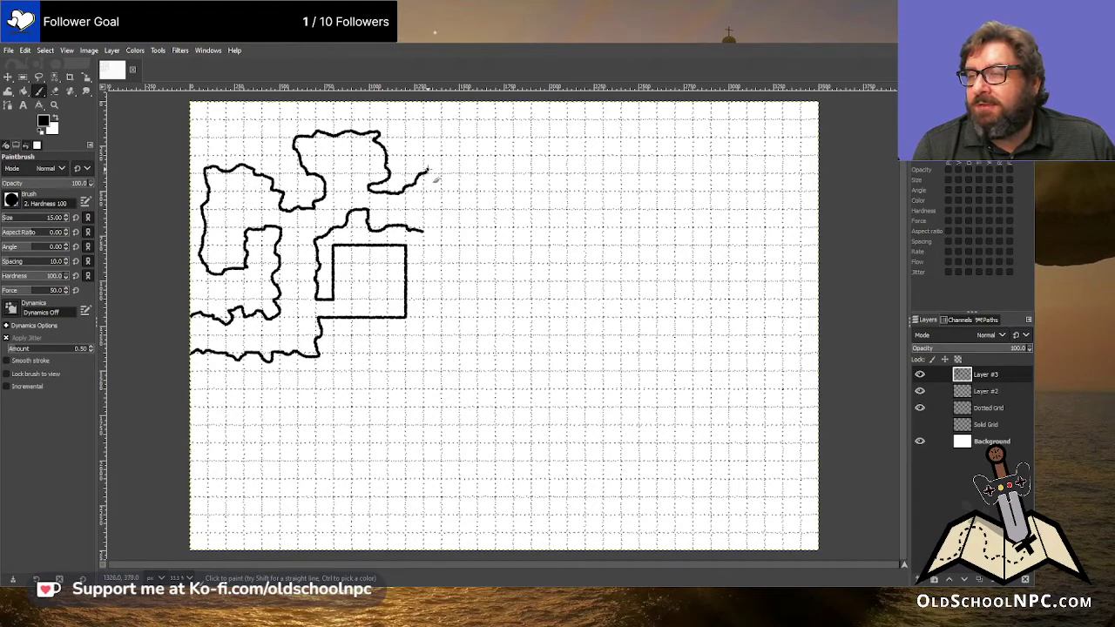
left_click_drag(427, 160, 489, 159)
mouse_move(424, 232)
left_mouse_down()
mouse_move(436, 273)
mouse_move(489, 276)
mouse_move(485, 255)
mouse_move(514, 212)
left_mouse_up()
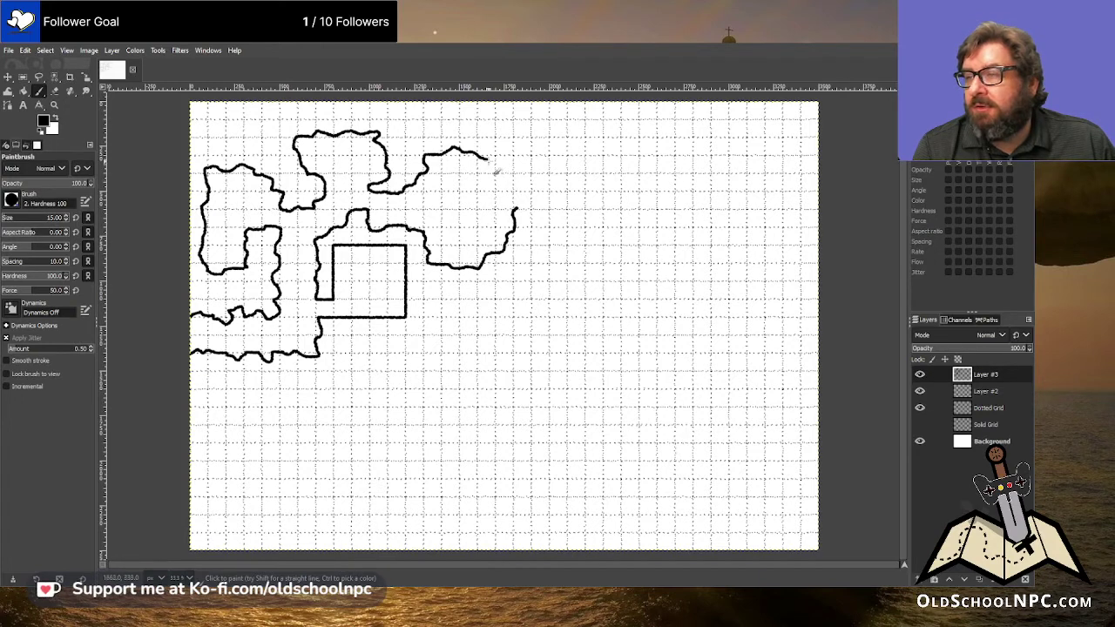
left_click_drag(488, 159, 522, 174)
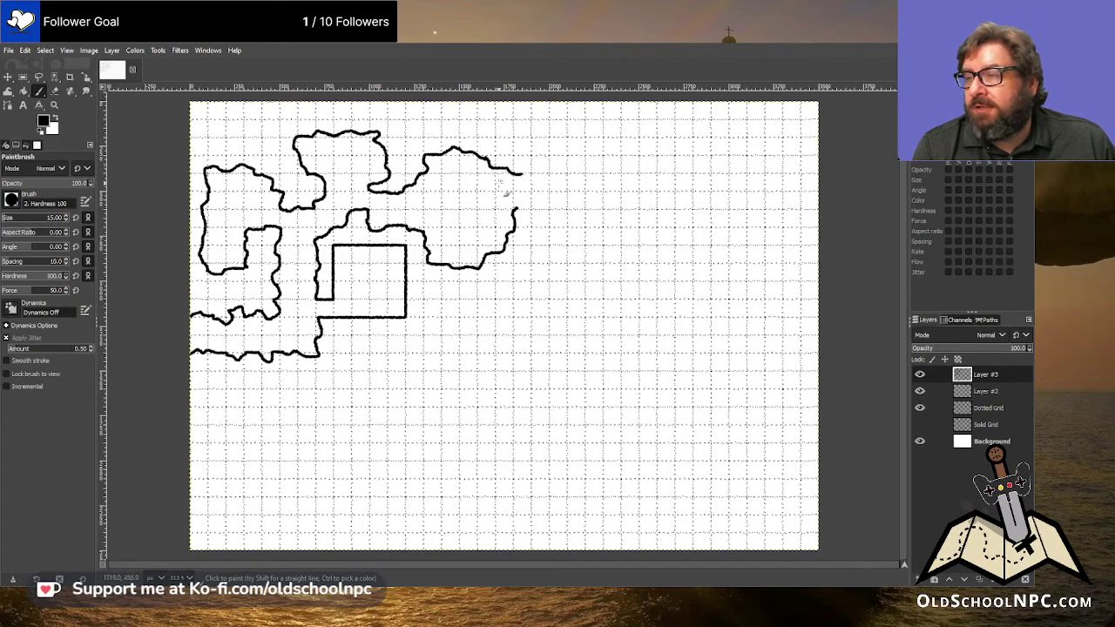
mouse_move(454, 193)
left_mouse_down()
mouse_move(442, 211)
mouse_move(456, 230)
mouse_move(466, 224)
left_mouse_up()
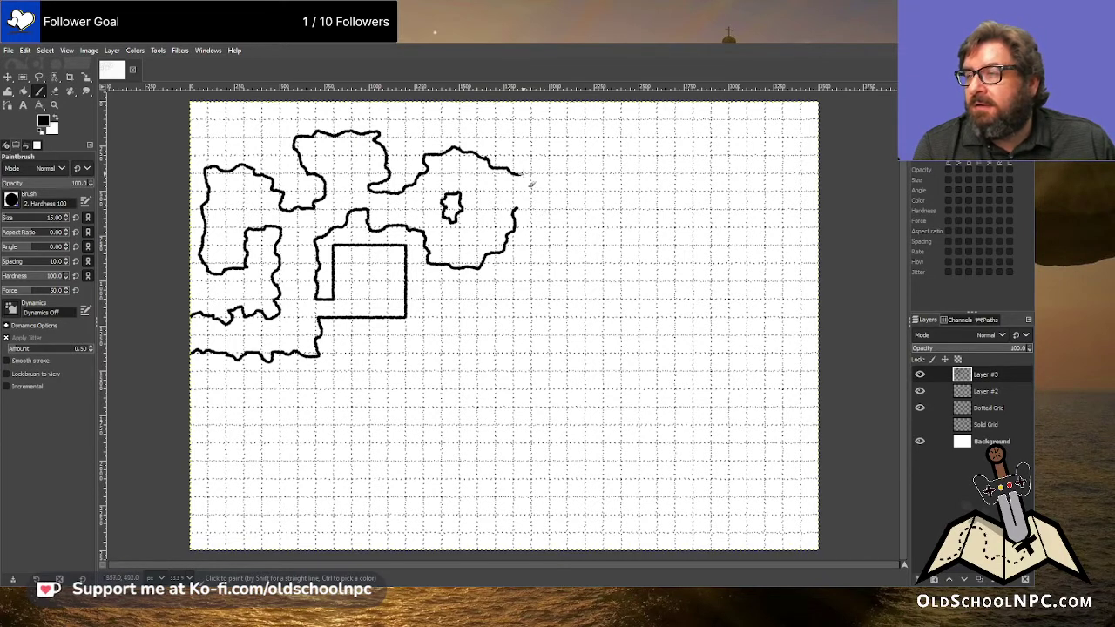
left_click_drag(525, 174, 561, 174)
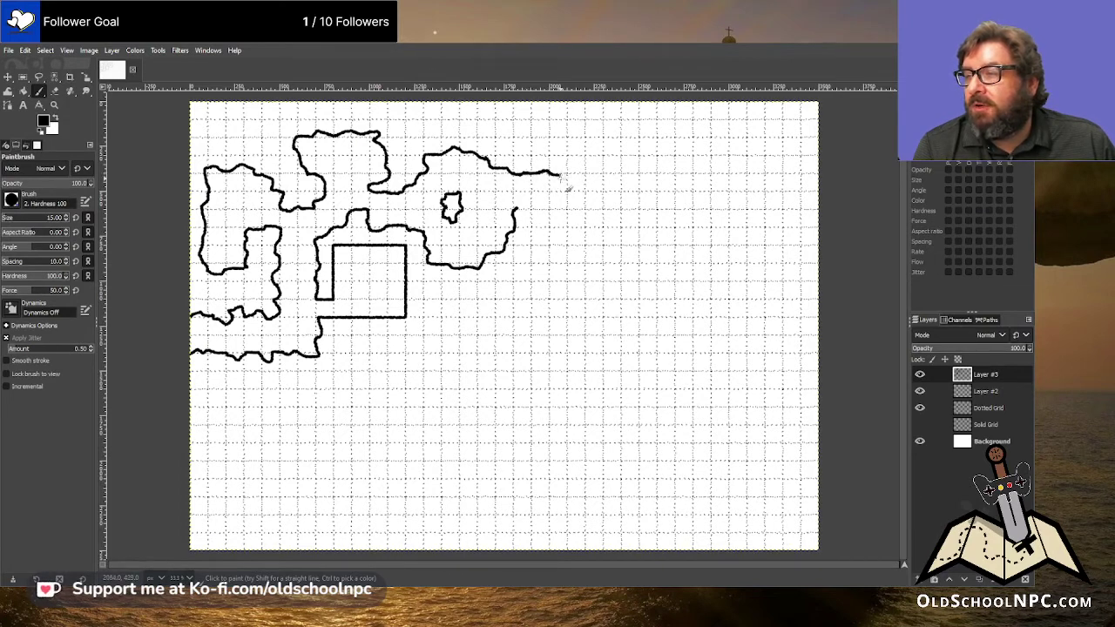
mouse_move(568, 174)
left_mouse_down()
mouse_move(613, 179)
mouse_move(630, 224)
mouse_move(664, 230)
mouse_move(654, 159)
mouse_move(586, 140)
mouse_move(584, 93)
left_mouse_up()
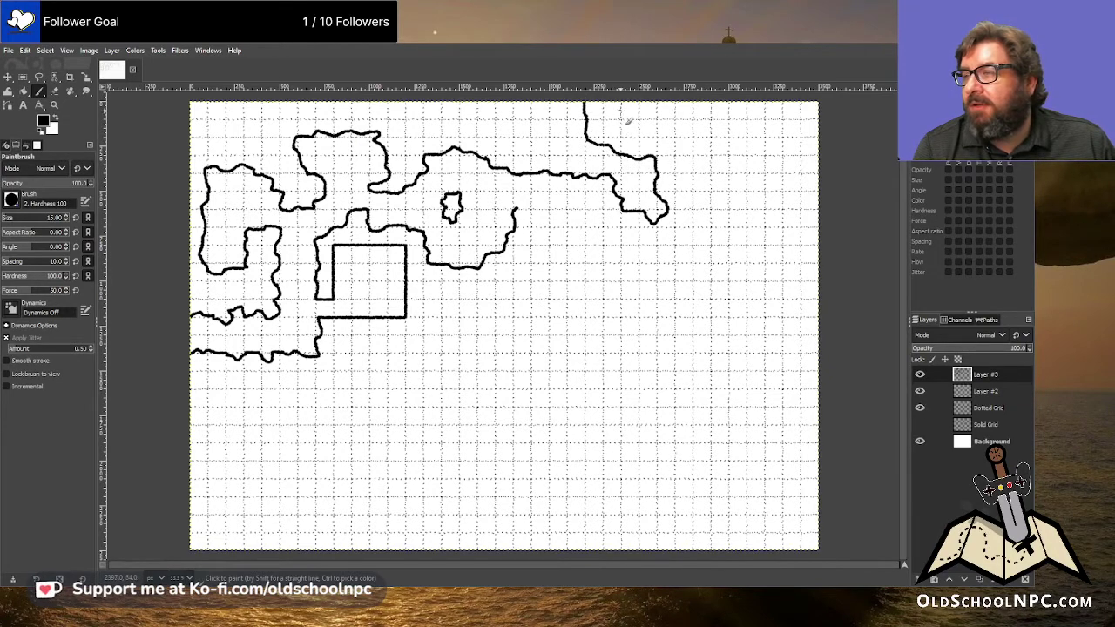
- Draw a passage wall from the top edge curving down into a rounded right-hand cavern
left_click_drag(622, 103, 634, 131)
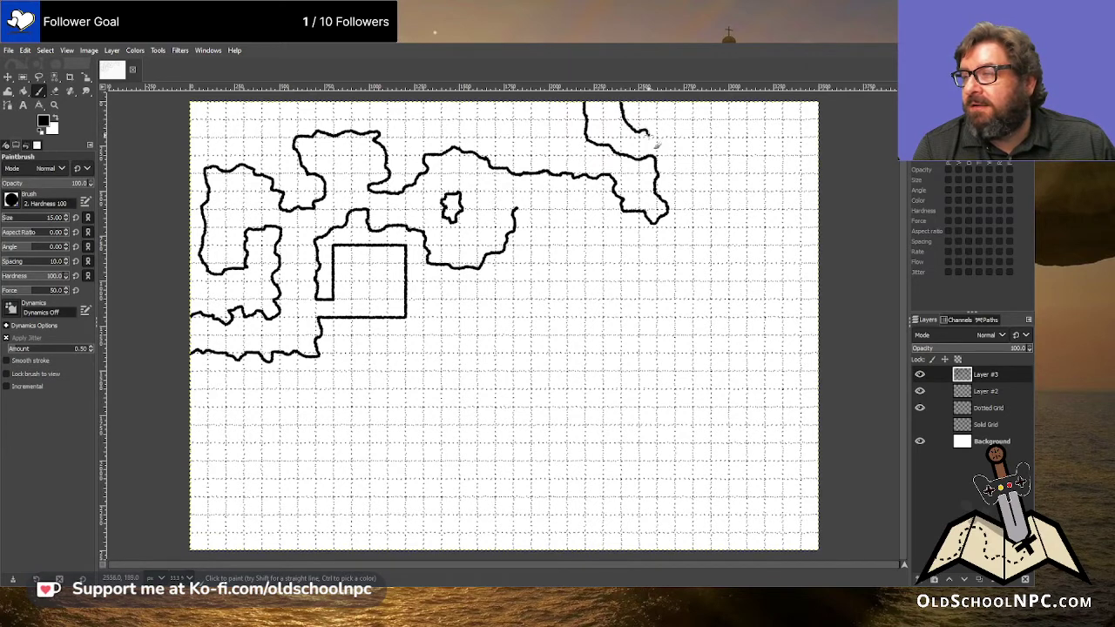
mouse_move(651, 135)
left_mouse_down()
mouse_move(680, 135)
mouse_move(682, 183)
left_mouse_up()
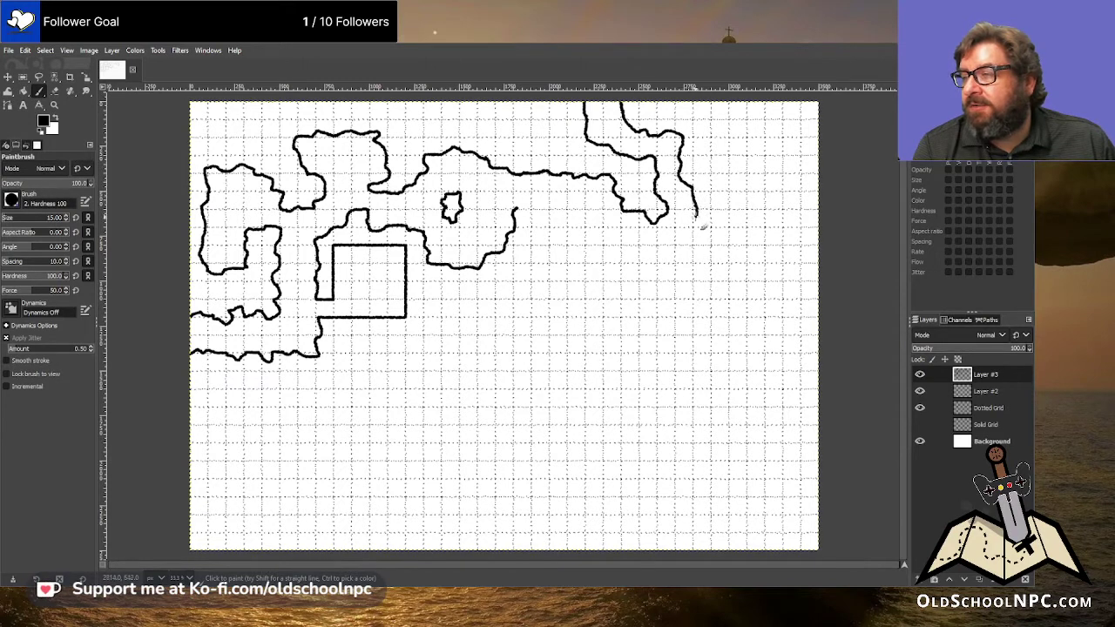
left_click_drag(681, 244, 656, 259)
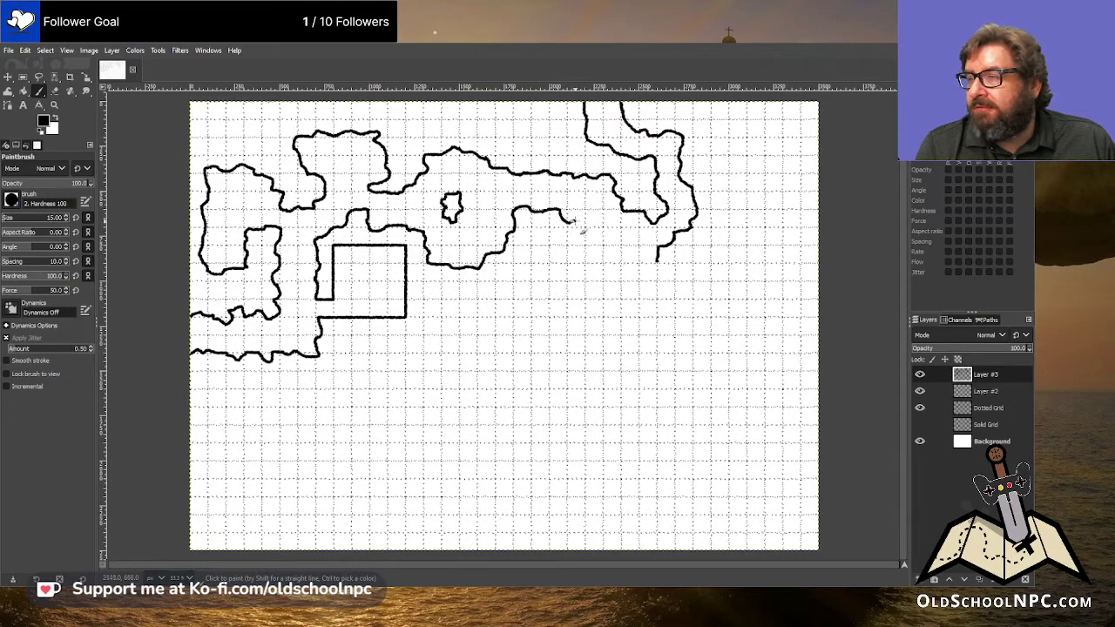
left_click_drag(587, 226, 624, 272)
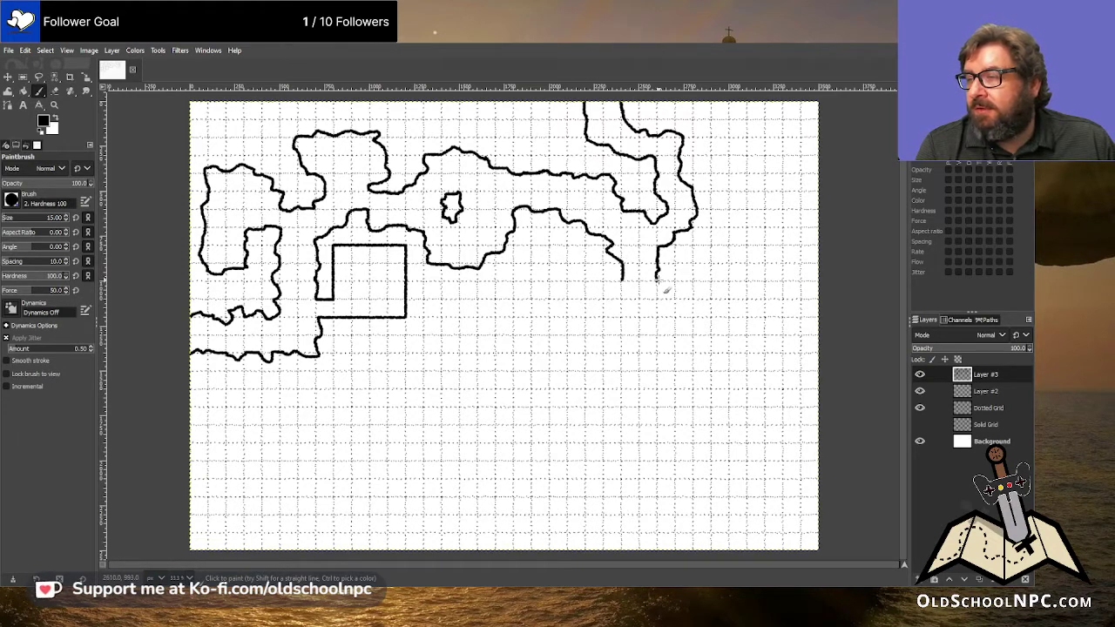
left_click_drag(657, 278, 671, 286)
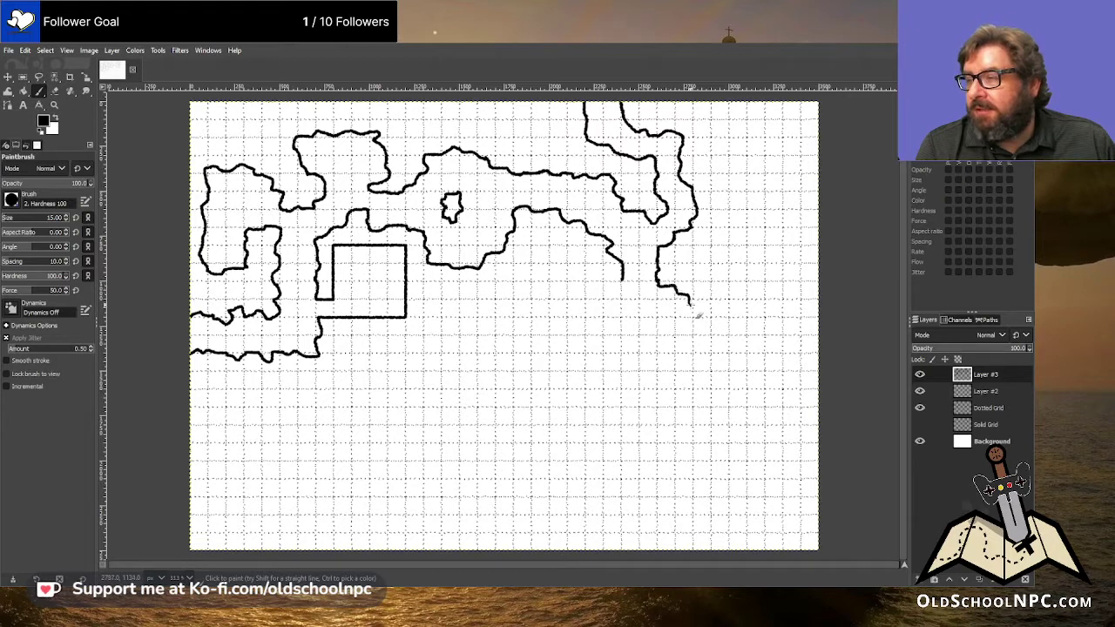
mouse_move(696, 334)
left_mouse_down()
mouse_move(685, 354)
mouse_move(617, 359)
mouse_move(601, 299)
left_mouse_up()
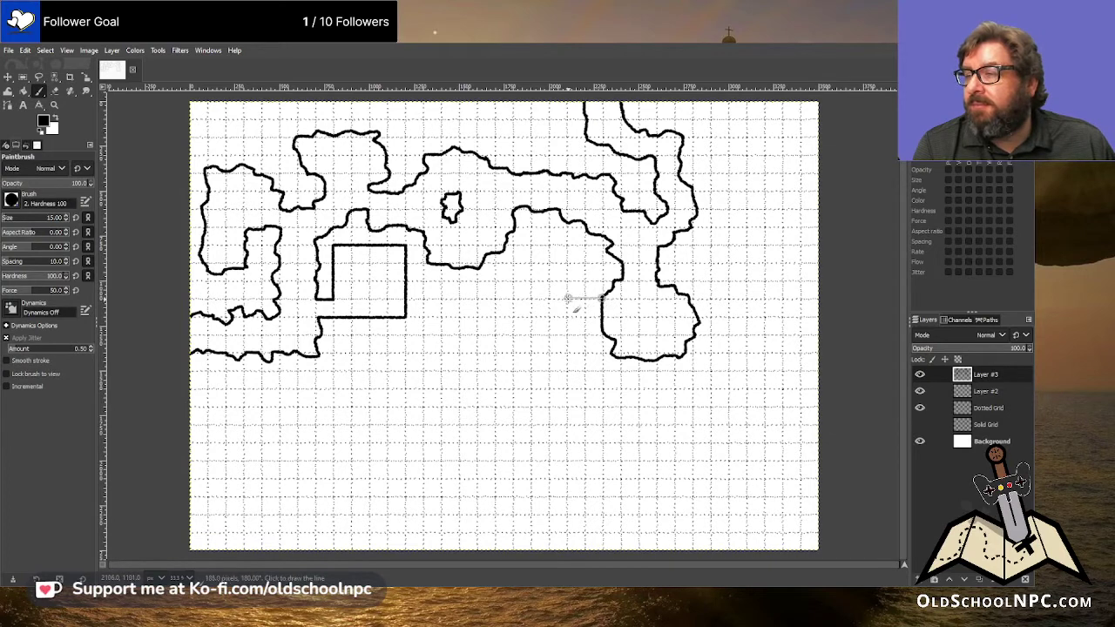
- Paint straight walls outlining a small square alcove
left_click(567, 297, "shift")
left_click(567, 278, "shift")
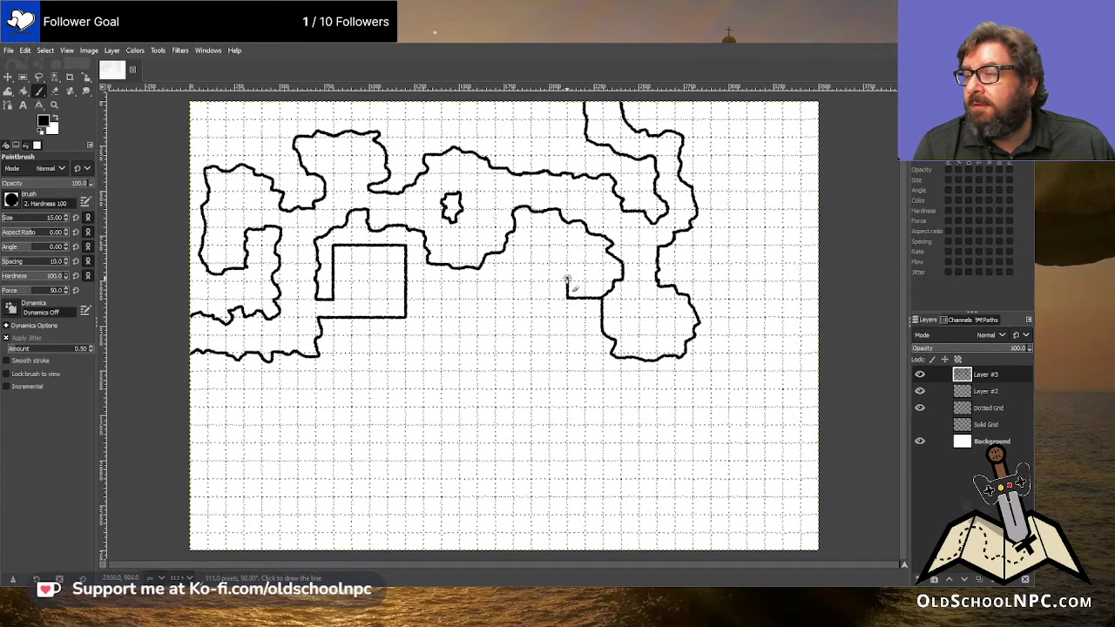
left_click(583, 279, "shift")
left_click(584, 248, "shift")
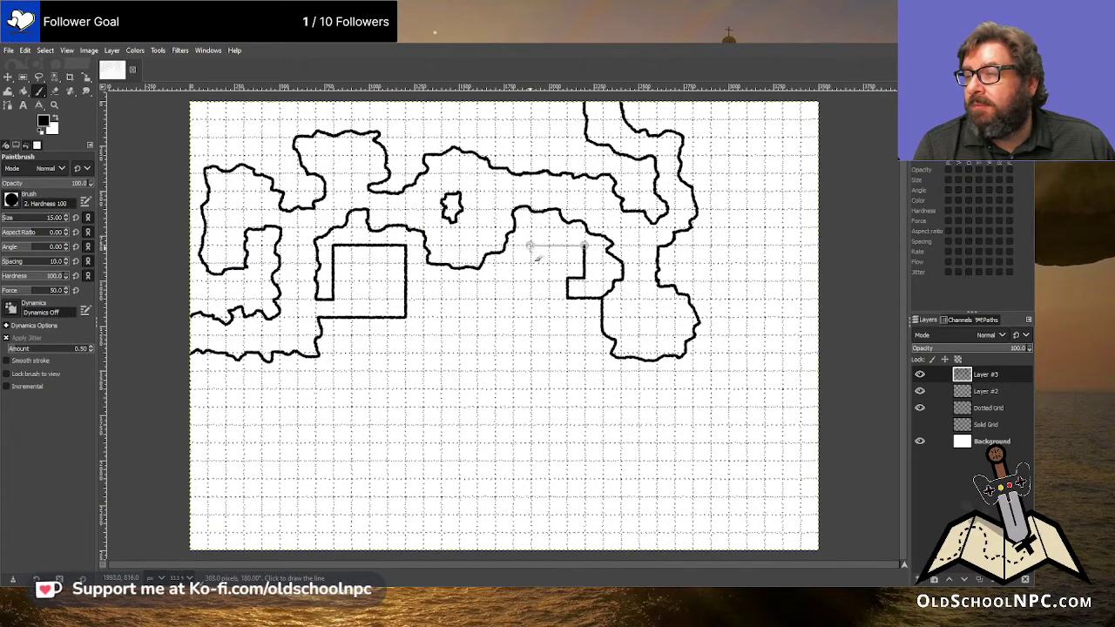
left_click(530, 245, "shift")
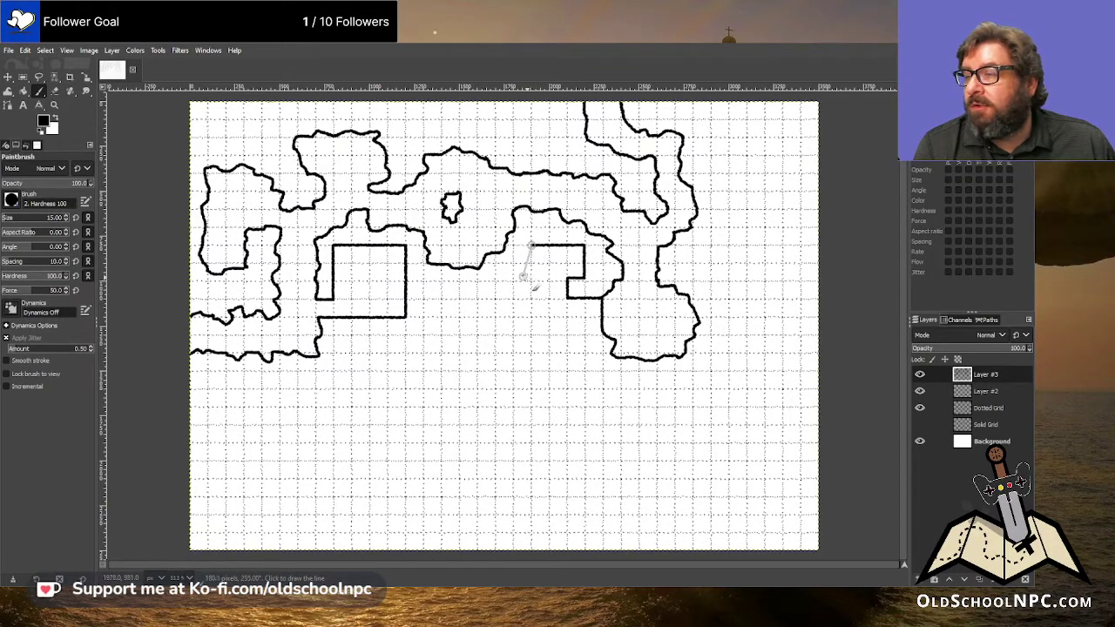
left_click(548, 280, "shift")
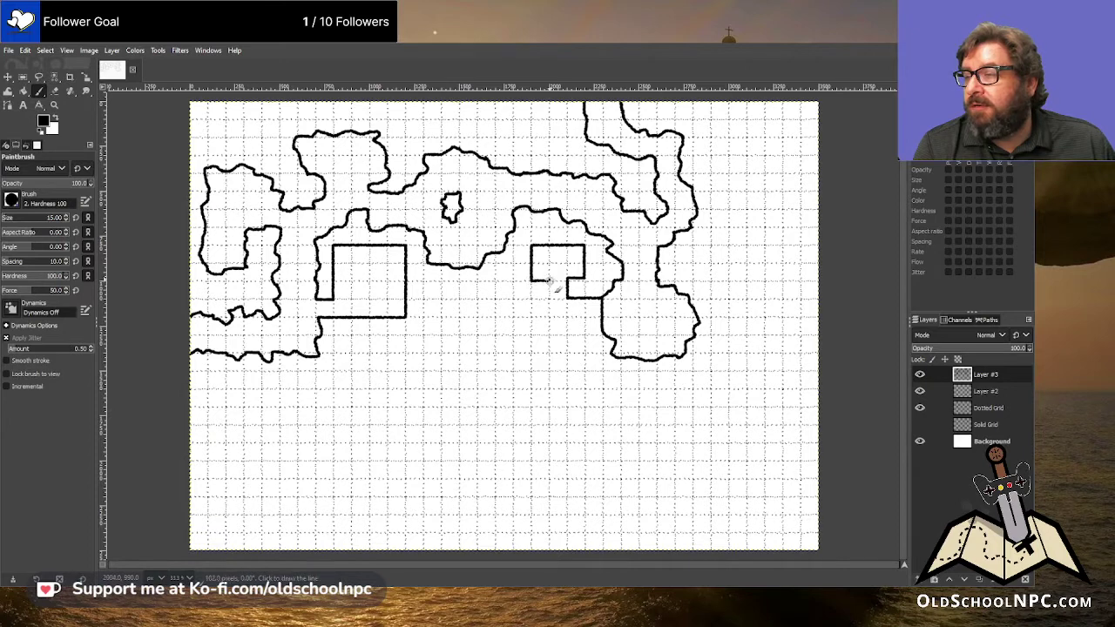
left_click(549, 299, "shift")
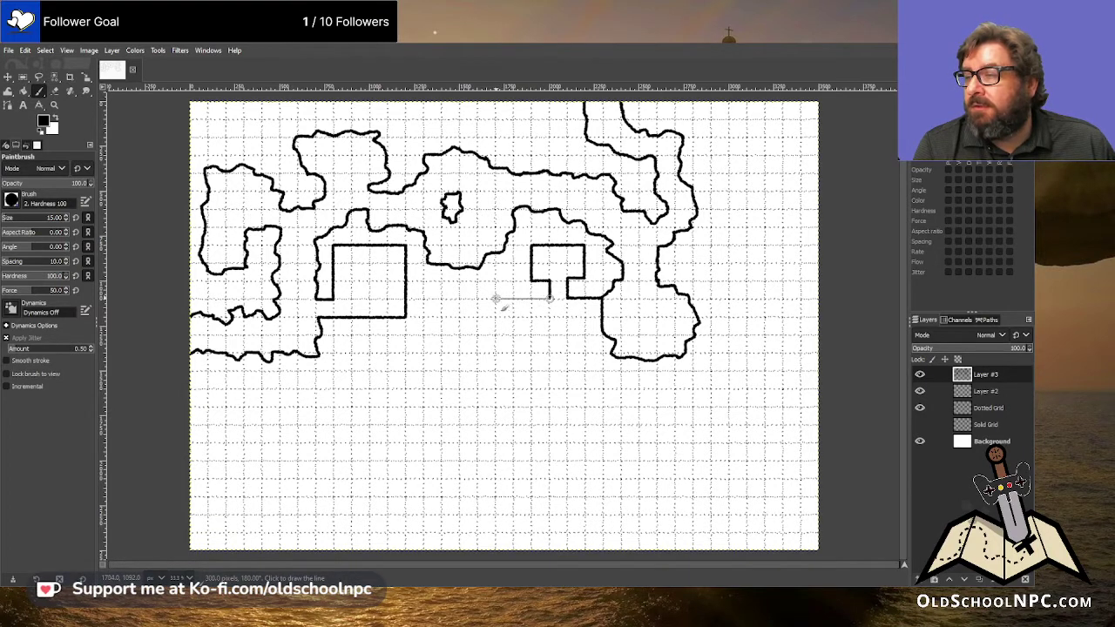
- Run a straight corridor wall left, then angle it diagonally down-left and down
left_click(493, 299, "shift")
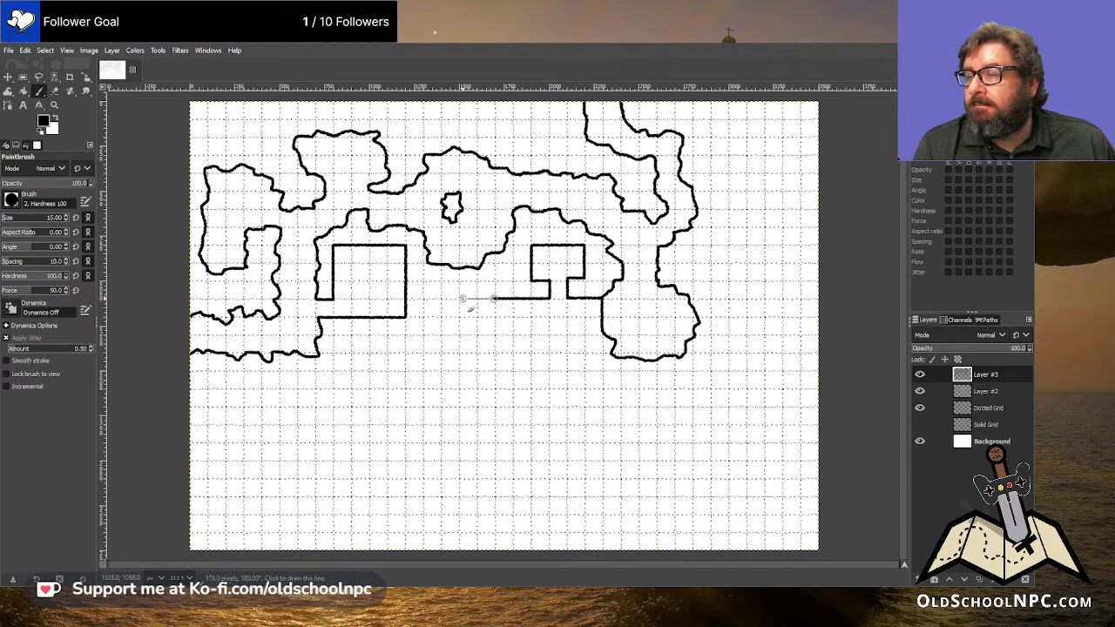
left_click(462, 299, "shift")
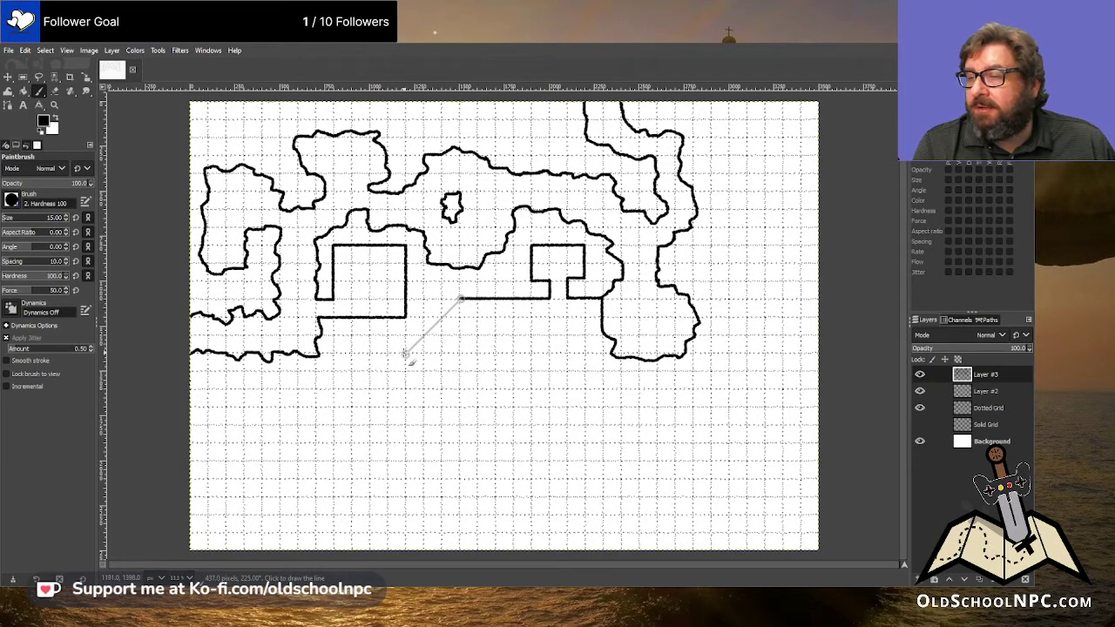
left_click(405, 351, "shift")
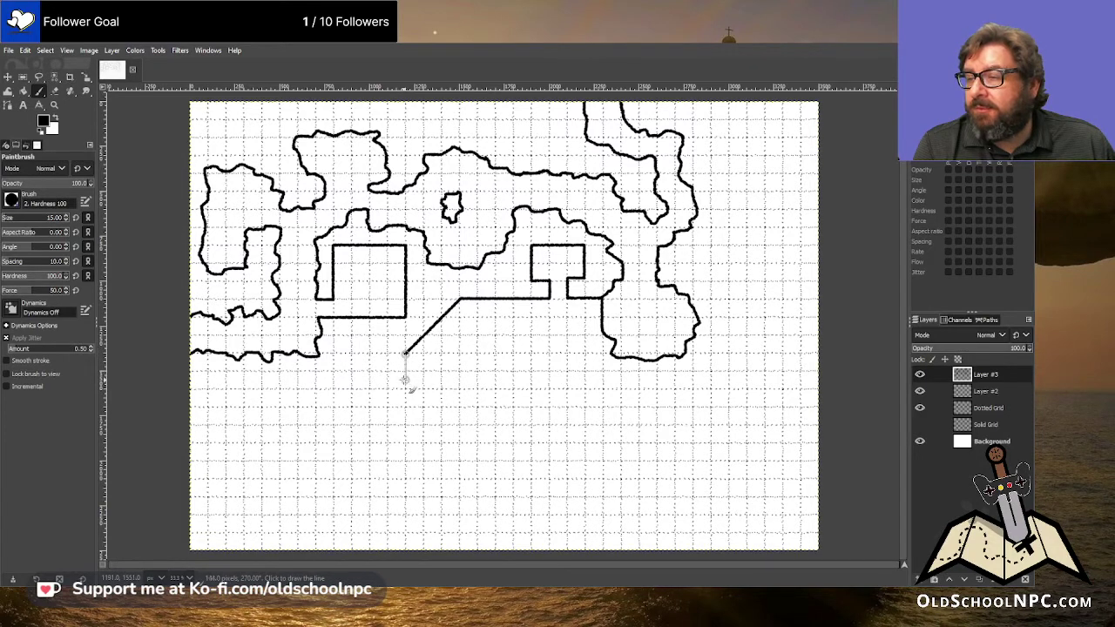
left_click(405, 388, "shift")
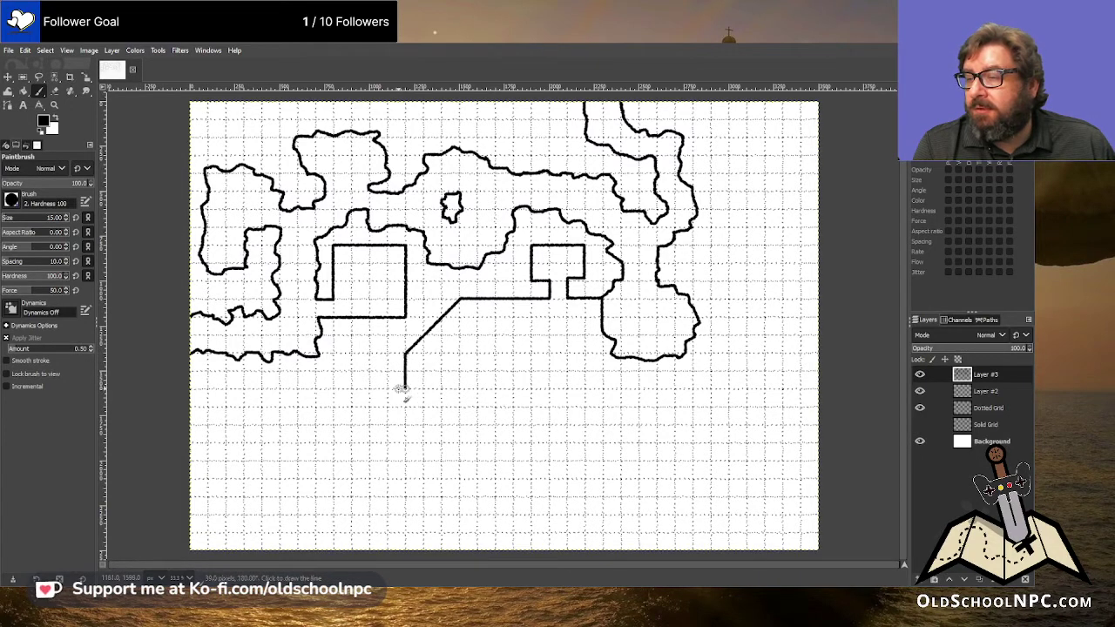
- Paint the bottom wall running left with a series of square notches
left_click(392, 388, "shift")
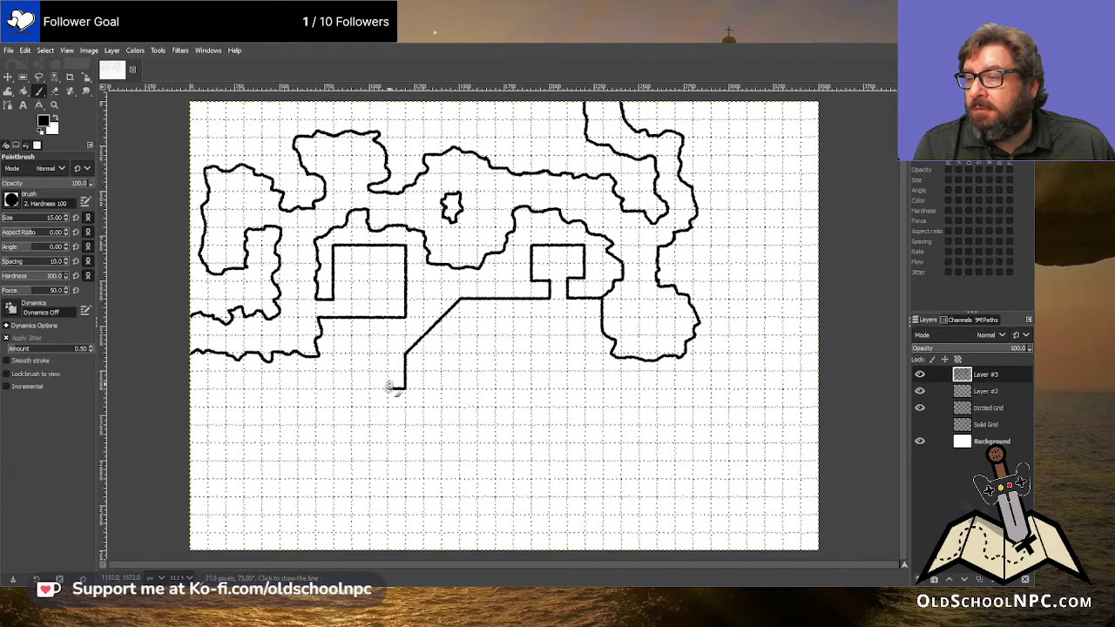
left_click(389, 373, "shift")
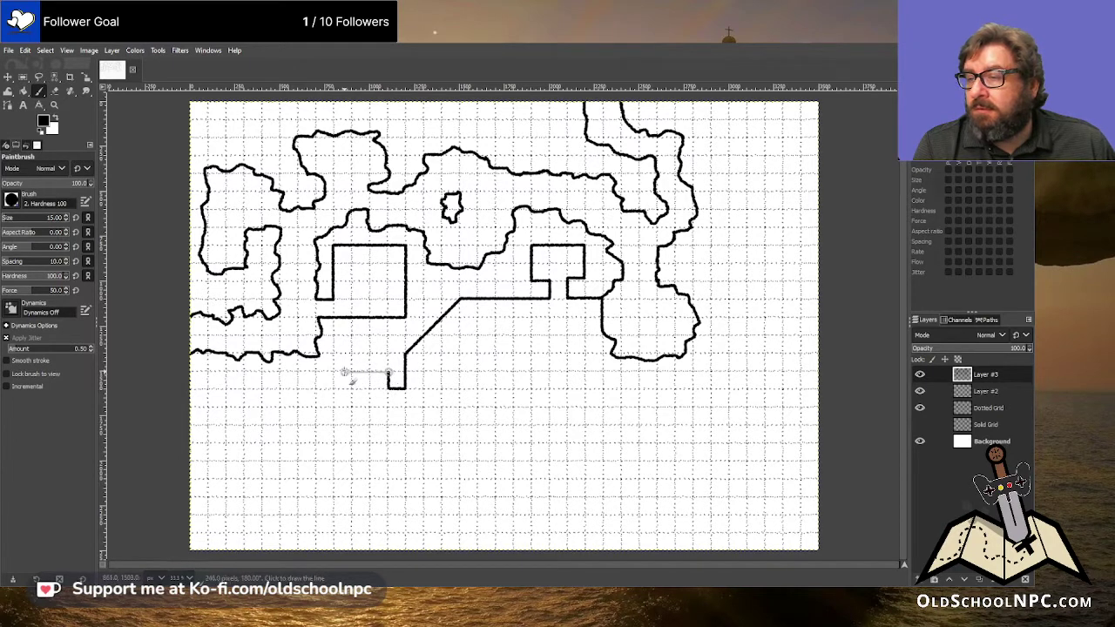
left_click(330, 371, "shift")
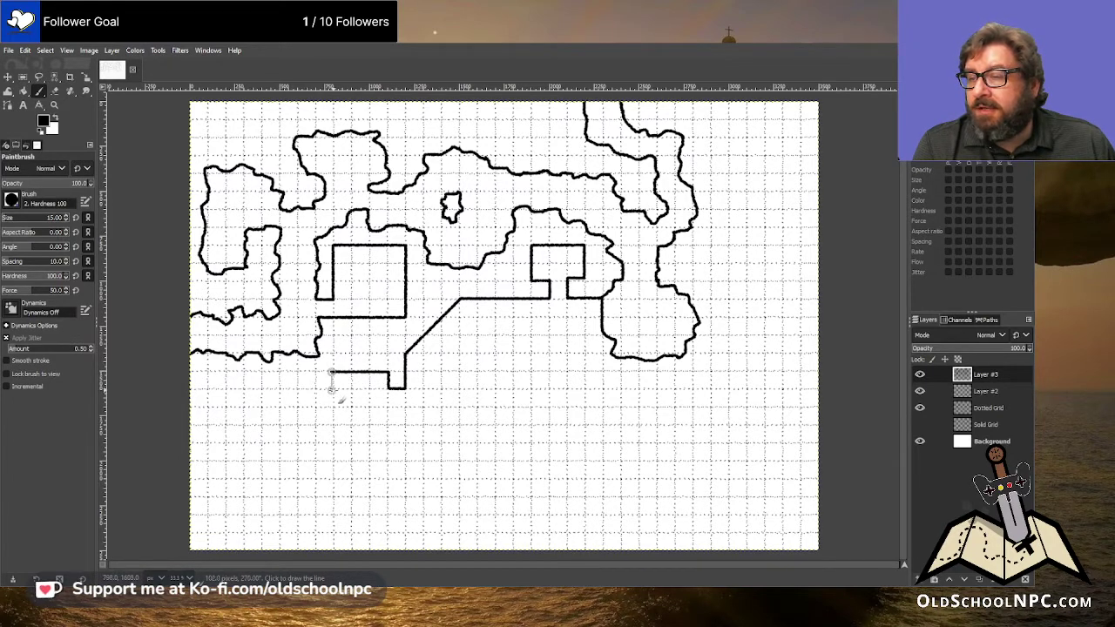
left_click(331, 389, "shift")
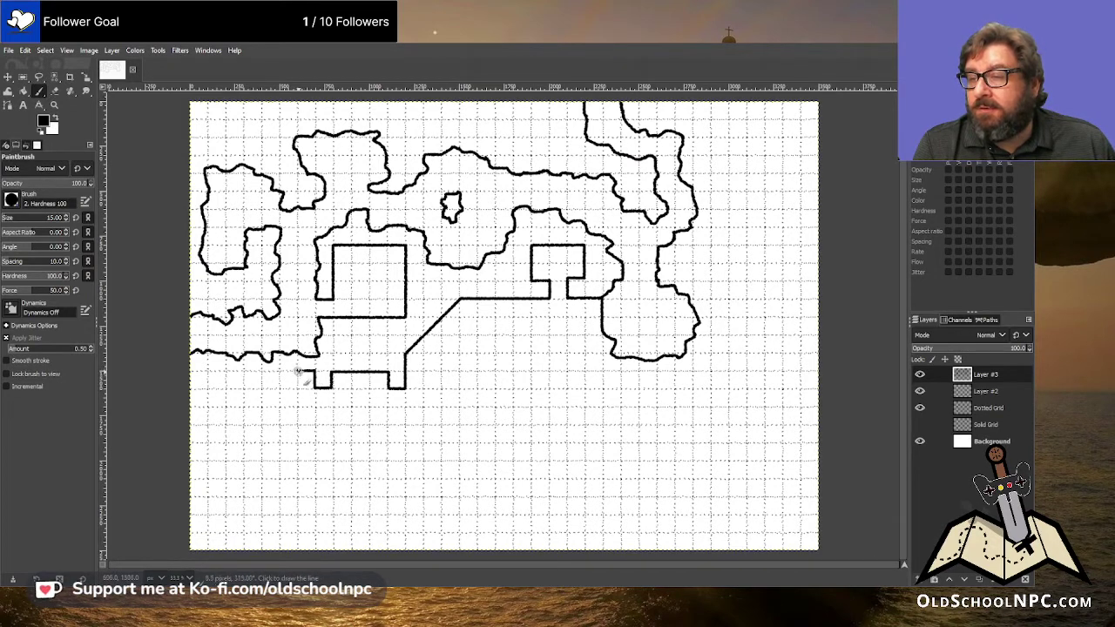
left_click(297, 387, "shift")
left_click(278, 386, "shift")
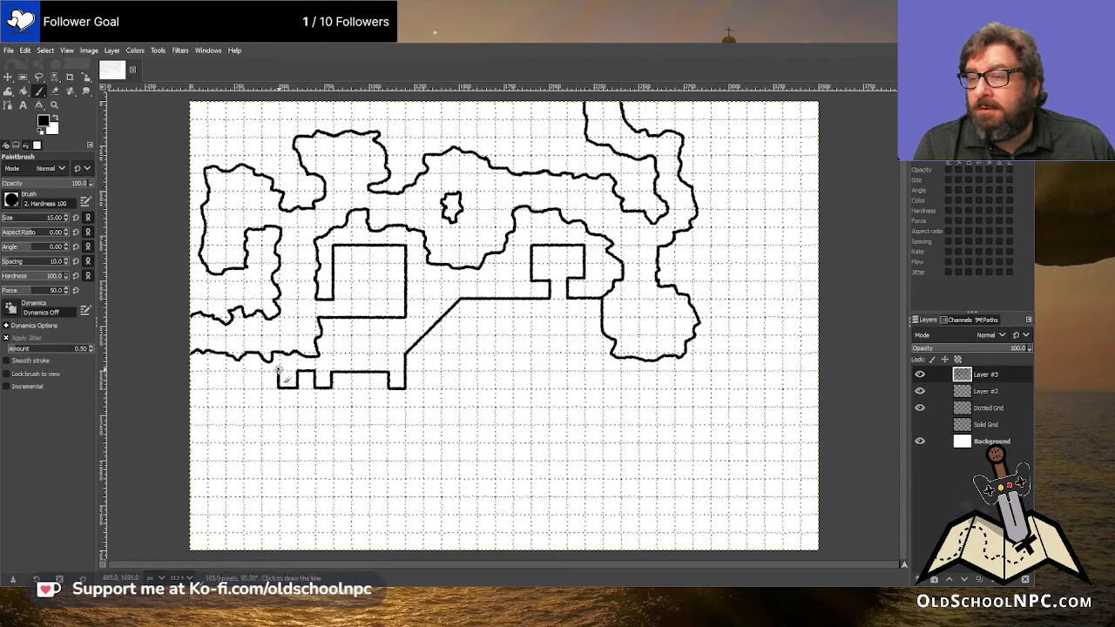
left_click(279, 371, "shift")
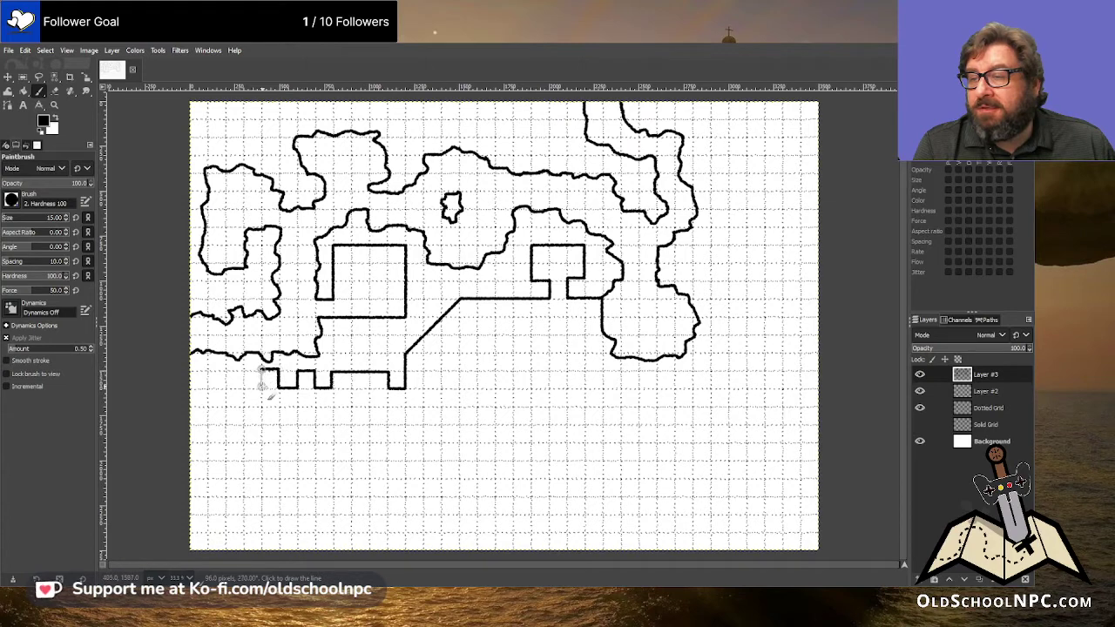
left_click(260, 388, "shift")
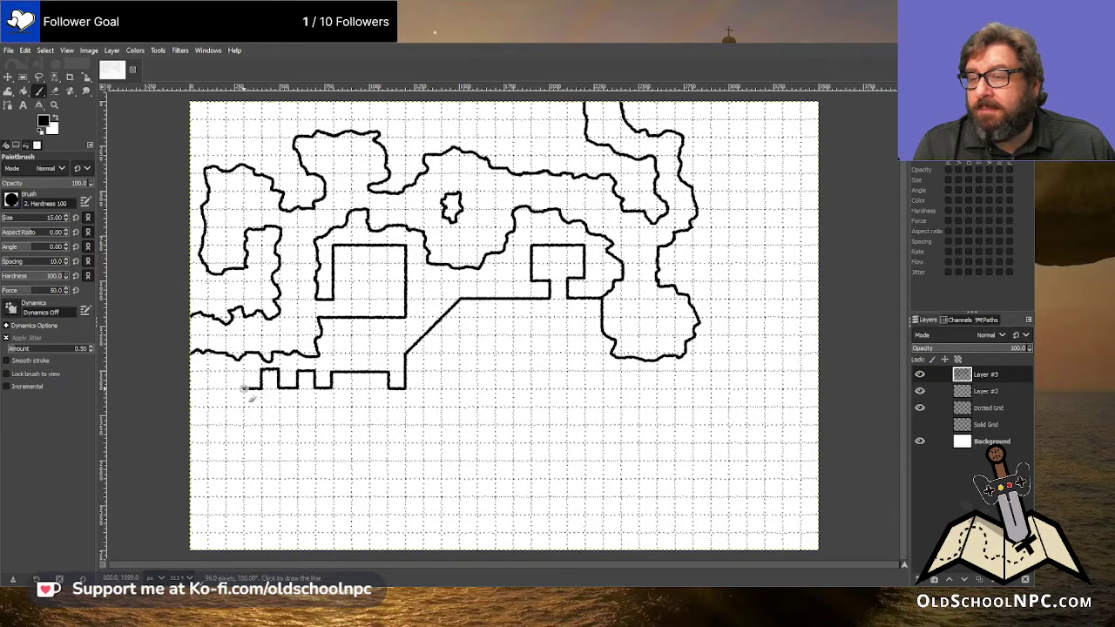
left_click(245, 388, "shift")
left_click(243, 371, "shift")
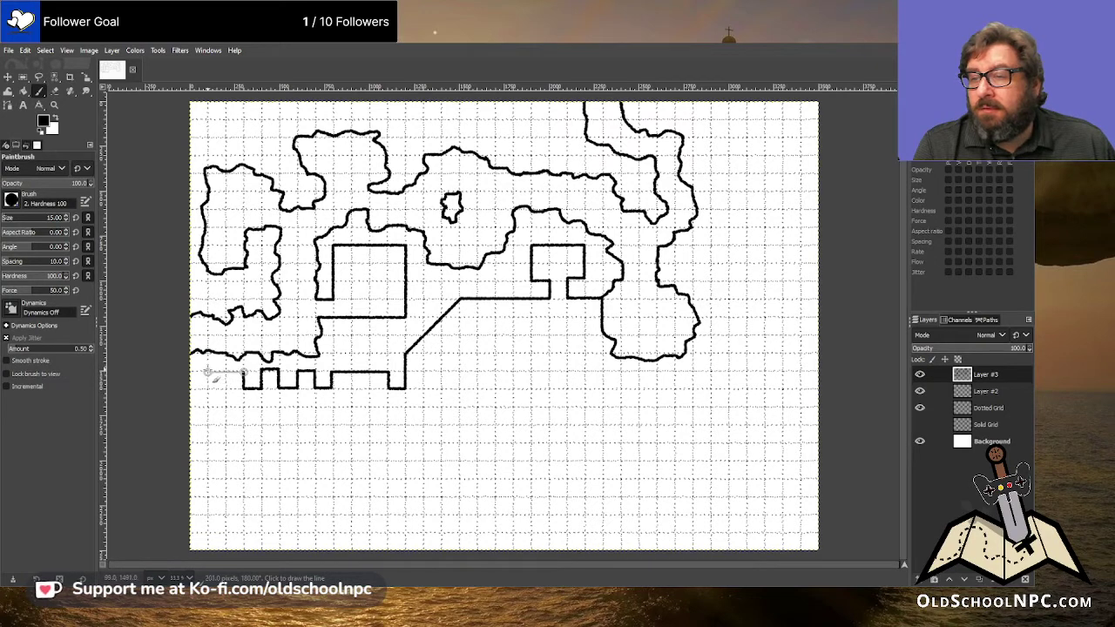
left_click(226, 372, "shift")
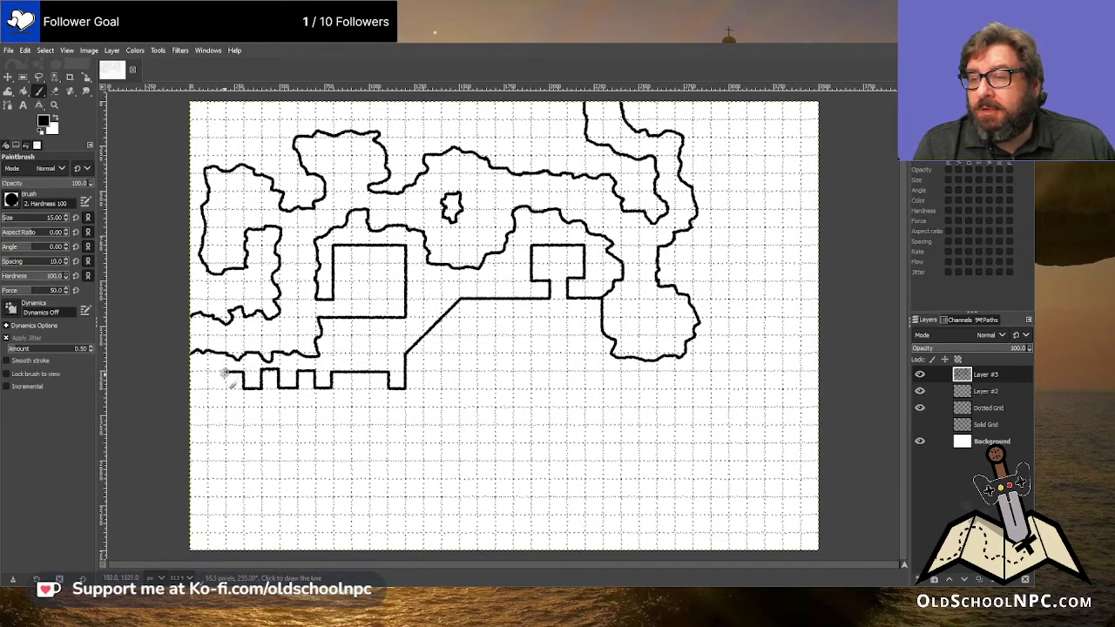
left_click(207, 387, "shift")
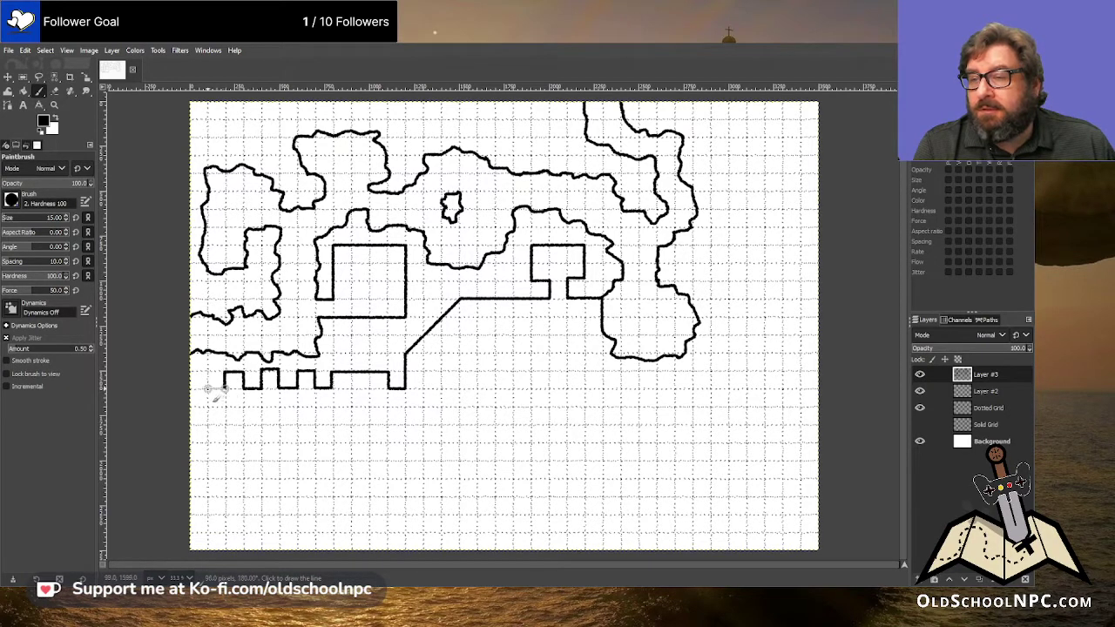
- Draw the left wall straight down and start the bottom wall with two square notches
left_click(207, 497, "shift")
left_click(225, 497, "shift")
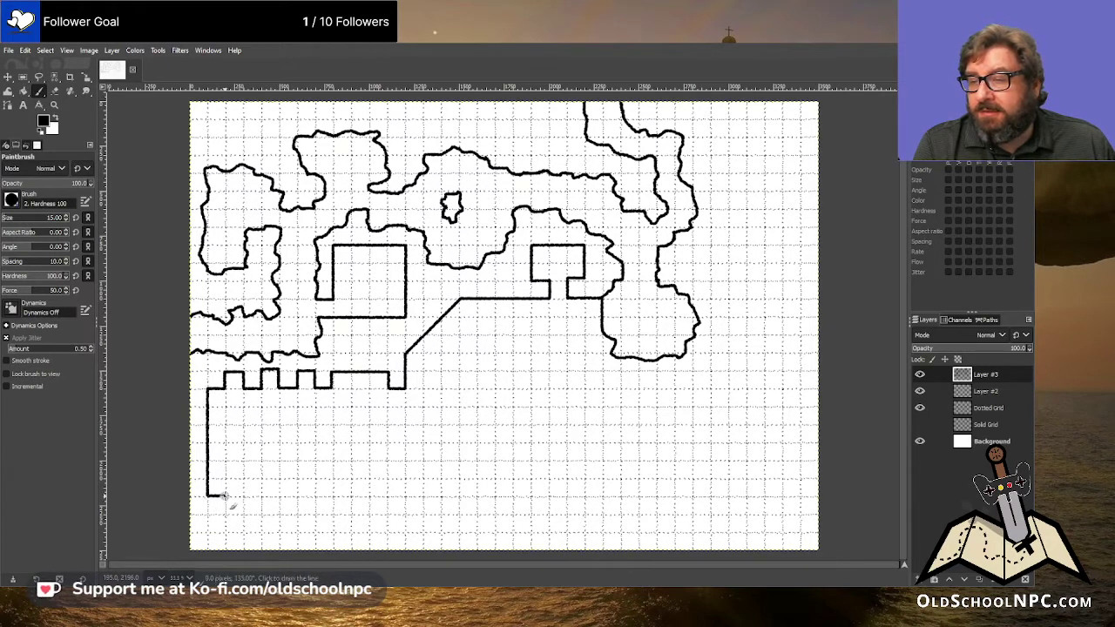
left_click(225, 513, "shift")
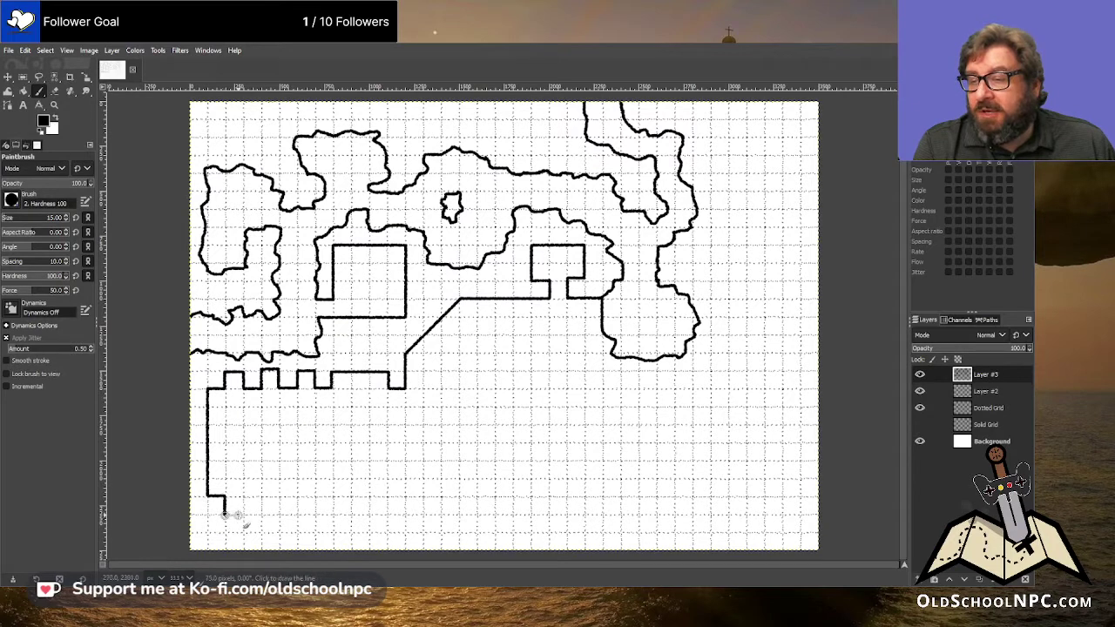
left_click(243, 514, "shift")
left_click(243, 497, "shift")
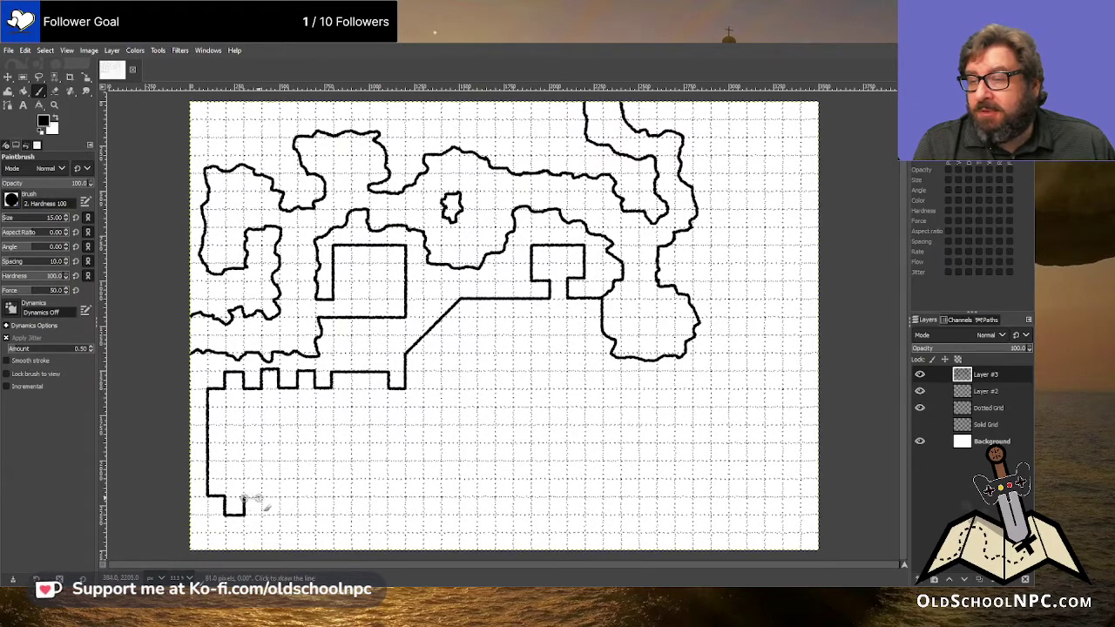
left_click(261, 496, "shift")
left_click(261, 514, "shift")
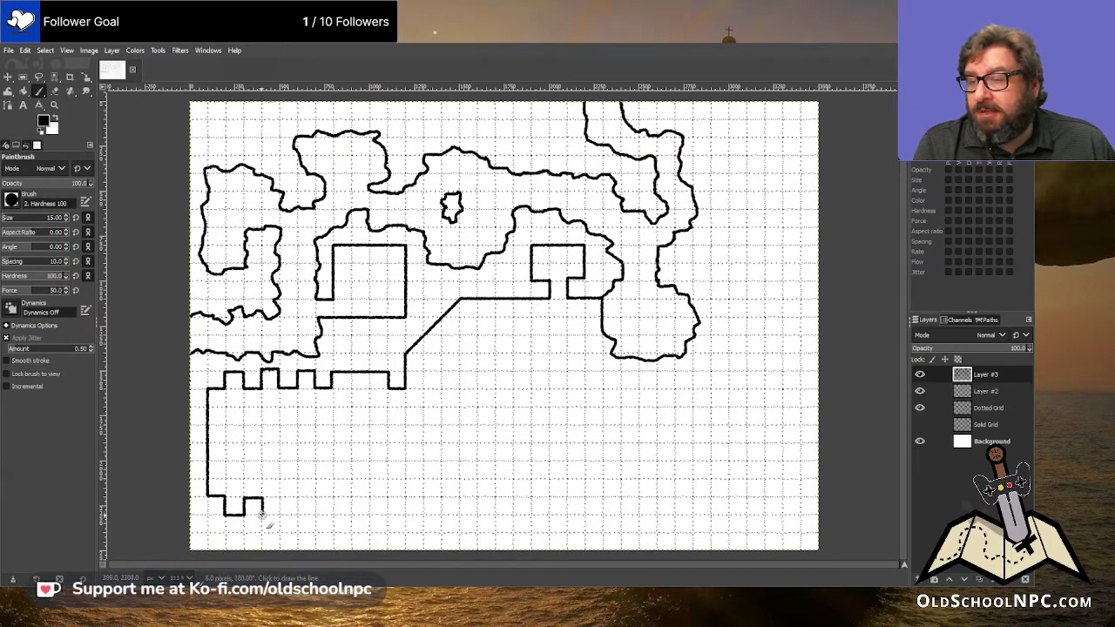
left_click(279, 514, "shift")
left_click(278, 496, "shift")
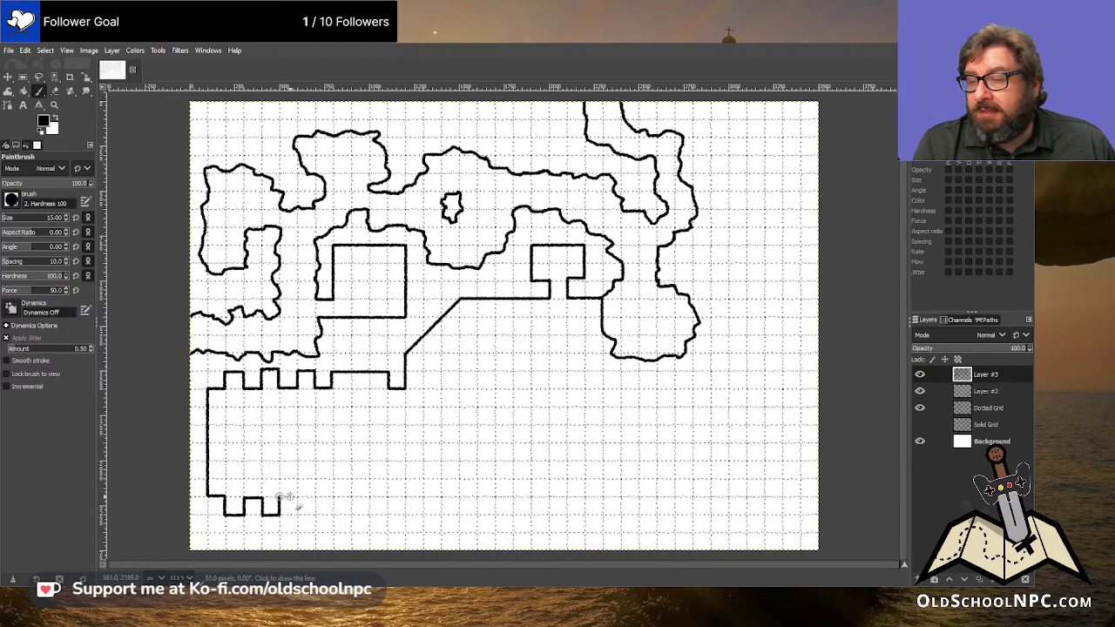
- Add the third and fourth notches and run the bottom wall to the corner, turning upward
left_click(296, 496, "shift")
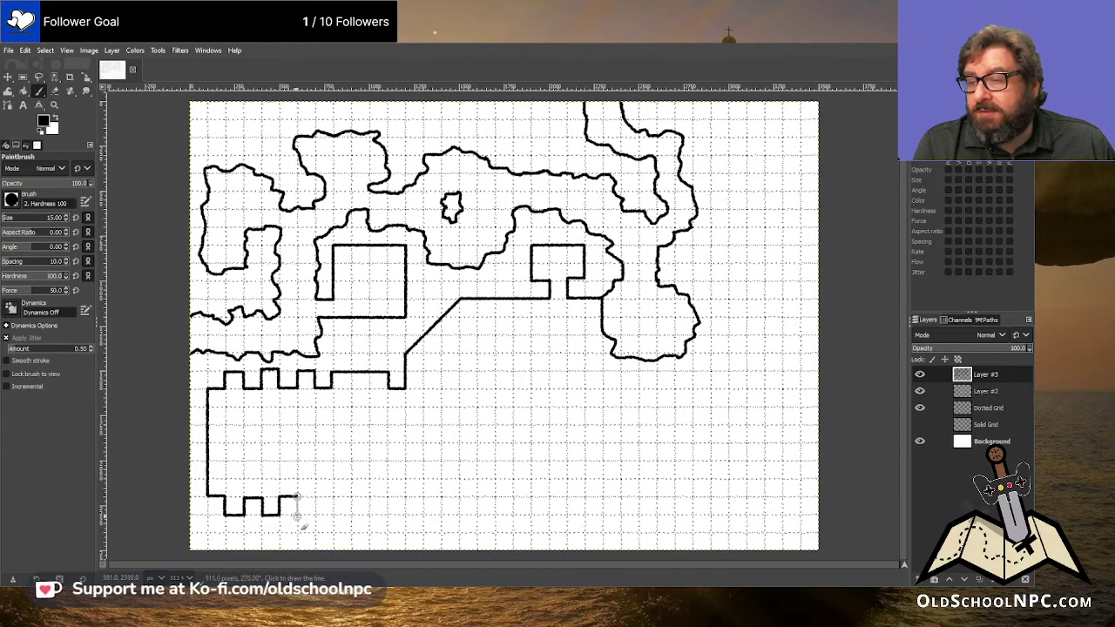
left_click(297, 514, "shift")
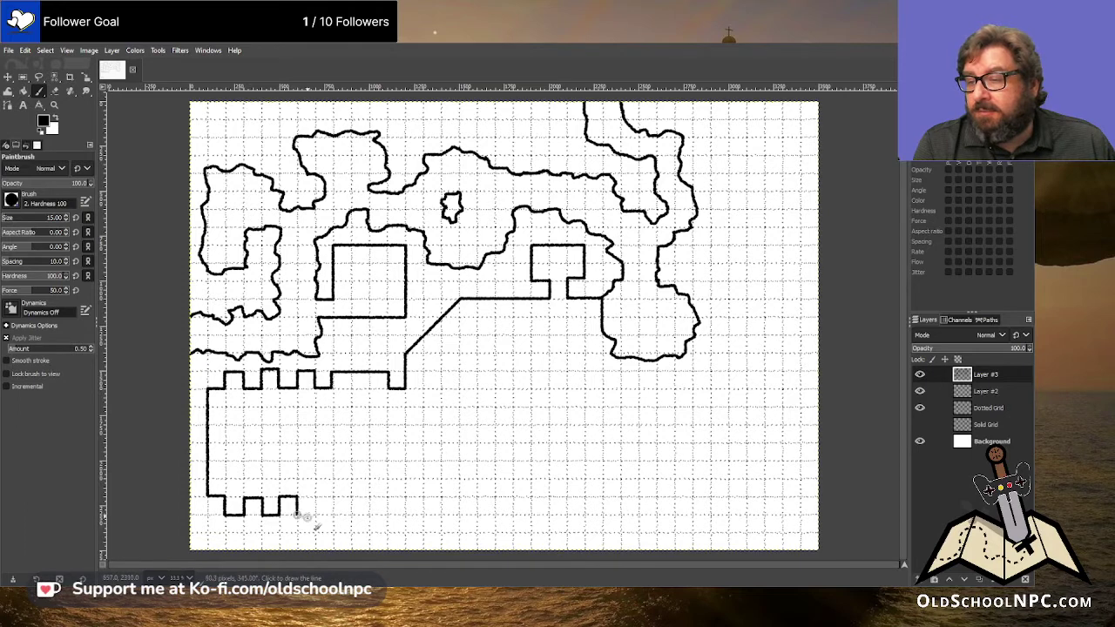
left_click(317, 513, "shift")
left_click(317, 497, "shift")
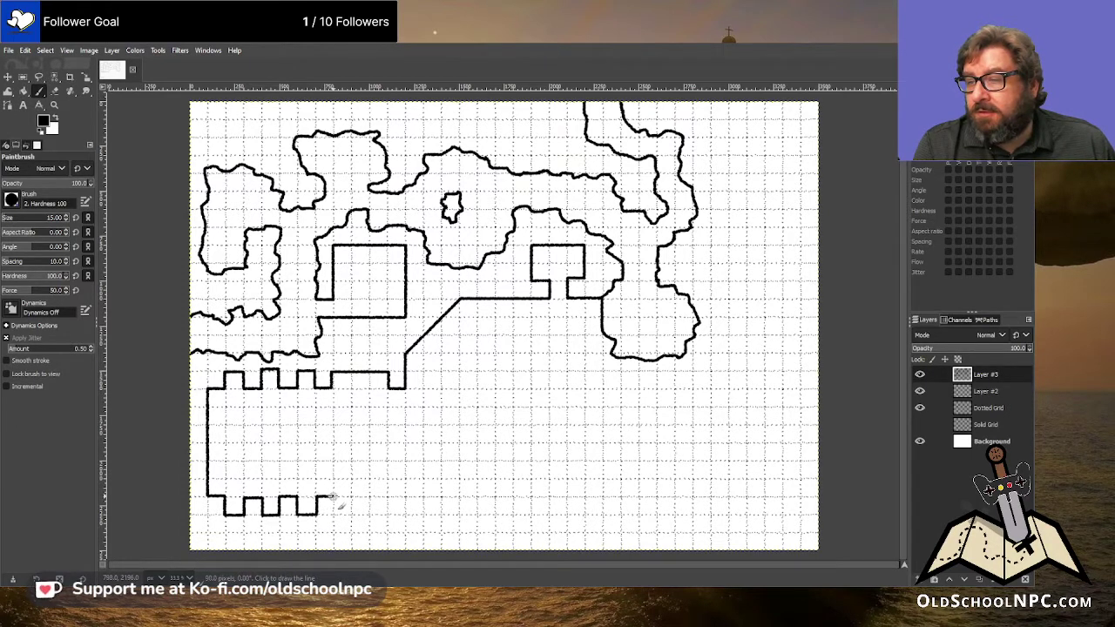
left_click(333, 497, "shift")
left_click(333, 514, "shift")
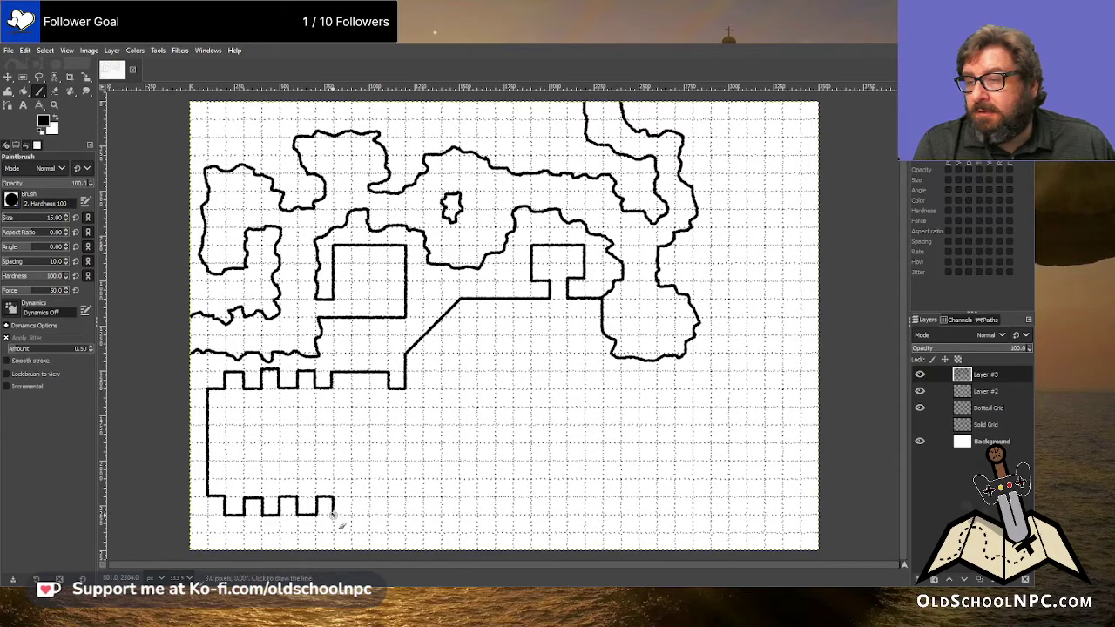
left_click(388, 515, "shift")
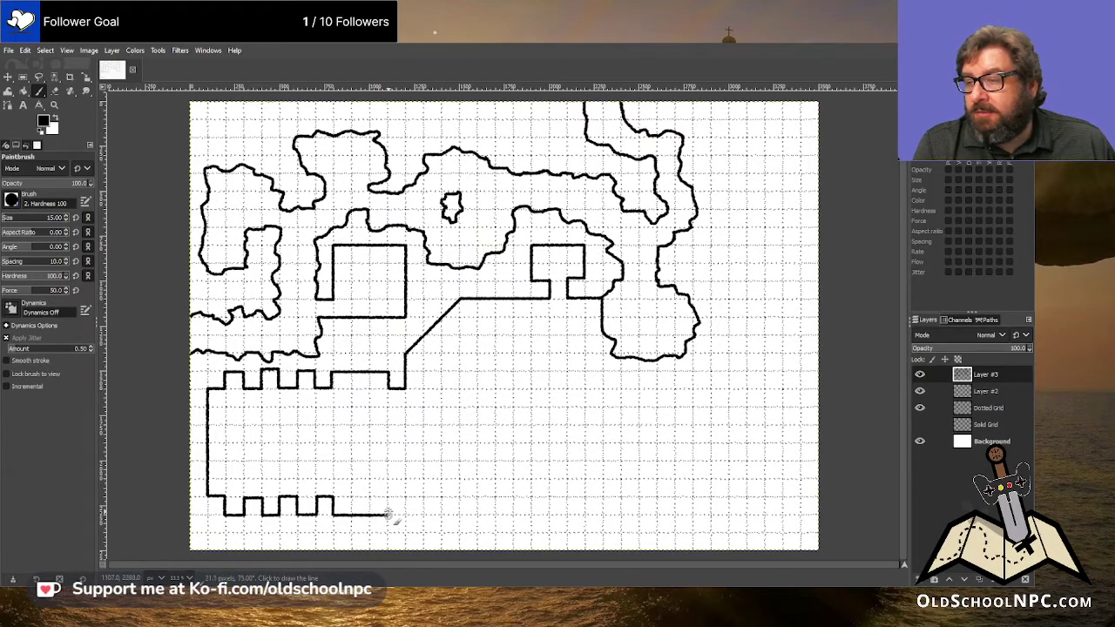
left_click(388, 496, "shift")
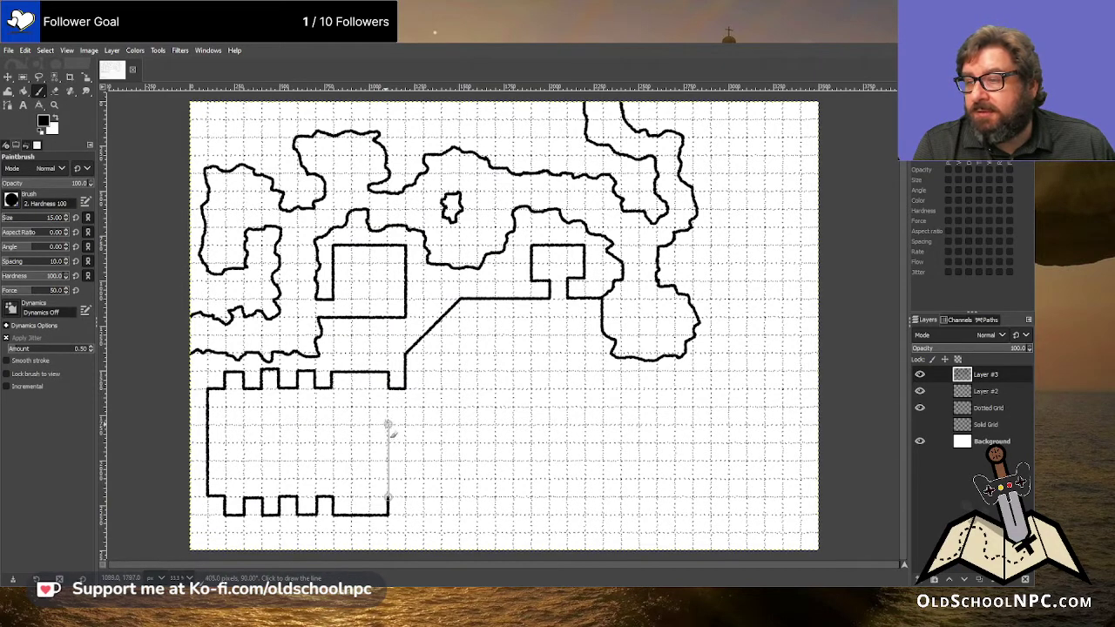
- Draw the hall's right wall up, a short stub right, and a new wall straight down
left_click(389, 425, "shift")
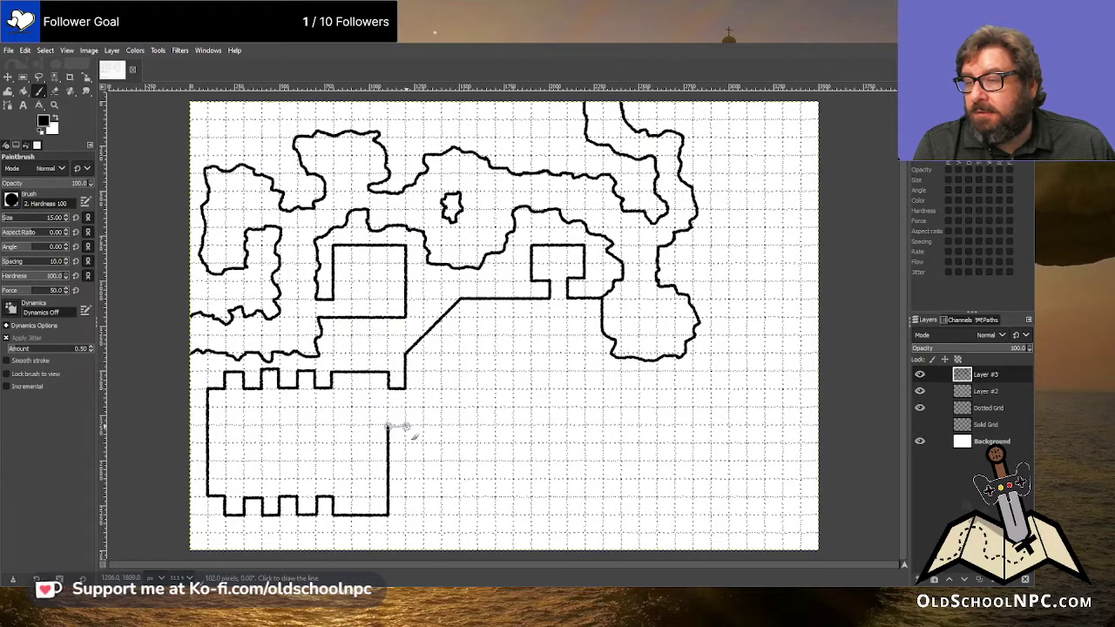
left_click(405, 426, "shift")
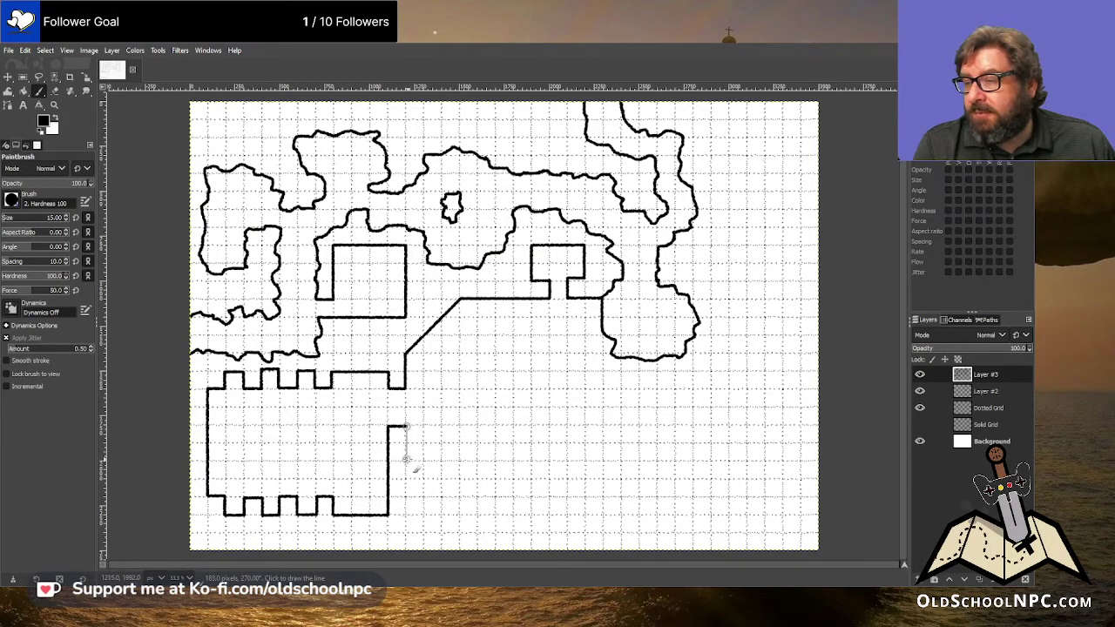
left_click(405, 531, "shift")
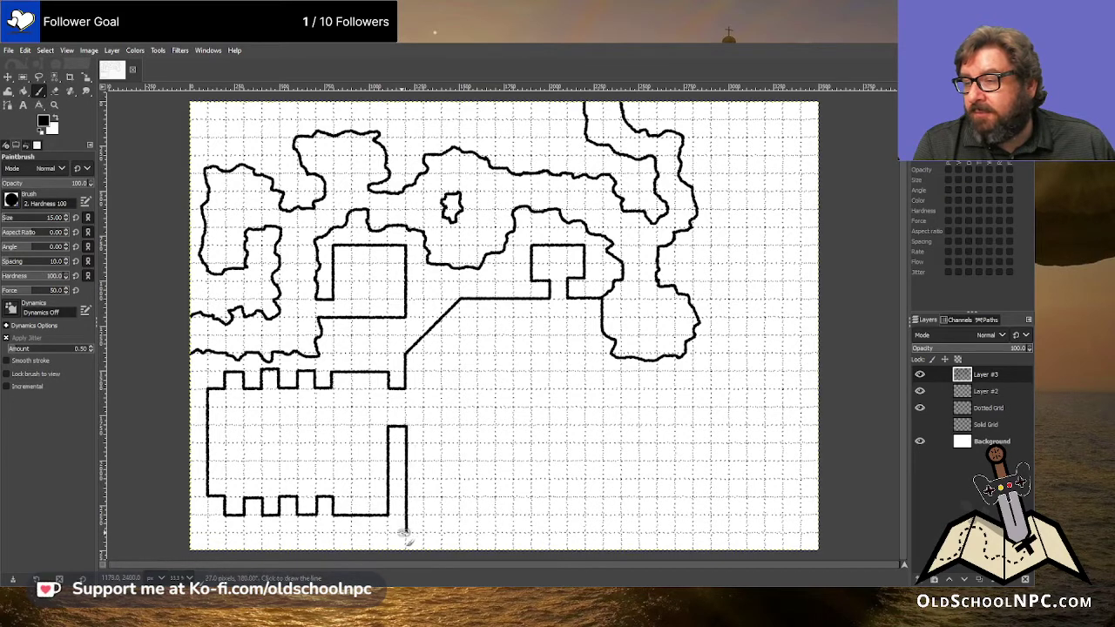
- Outline a spiral chamber of straight walls curling inward beside the hall
left_click(495, 532, "shift")
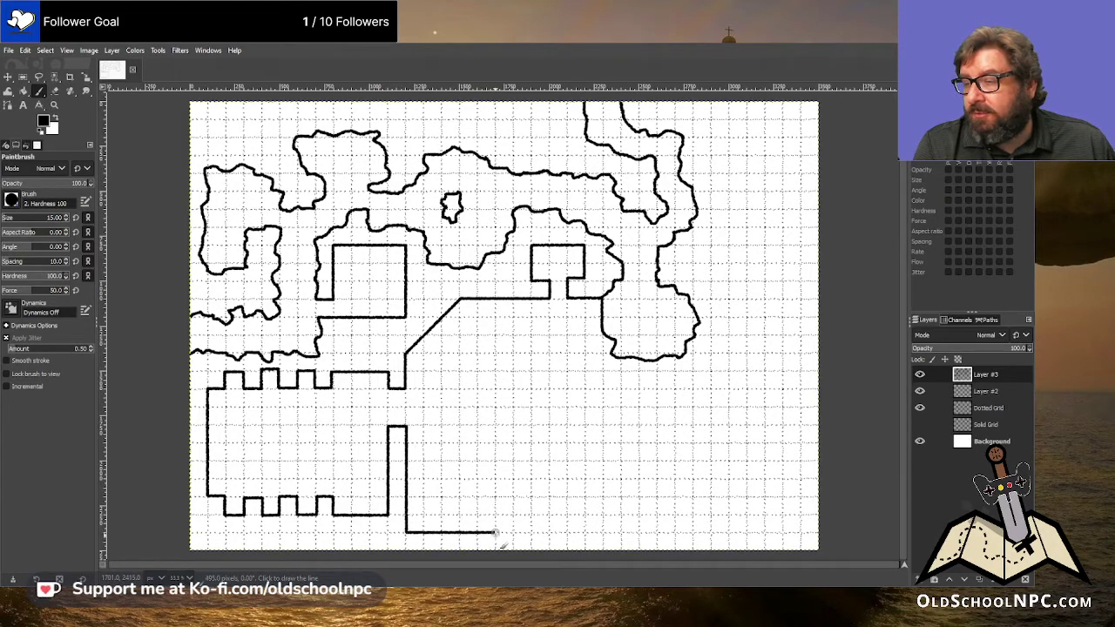
left_click(495, 479, "shift")
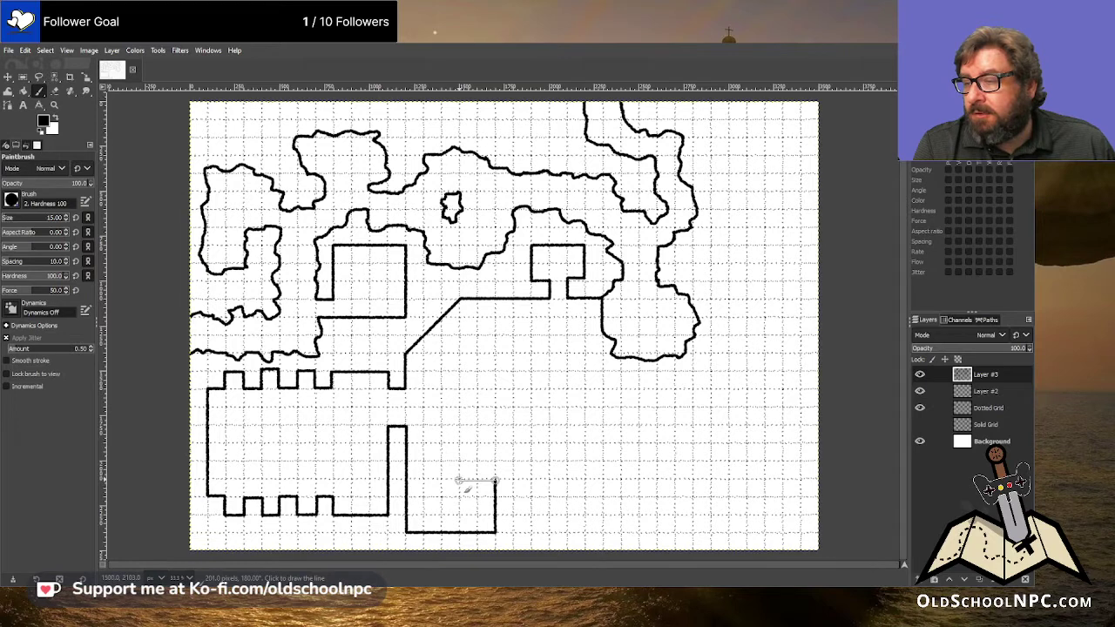
left_click(458, 480, "shift")
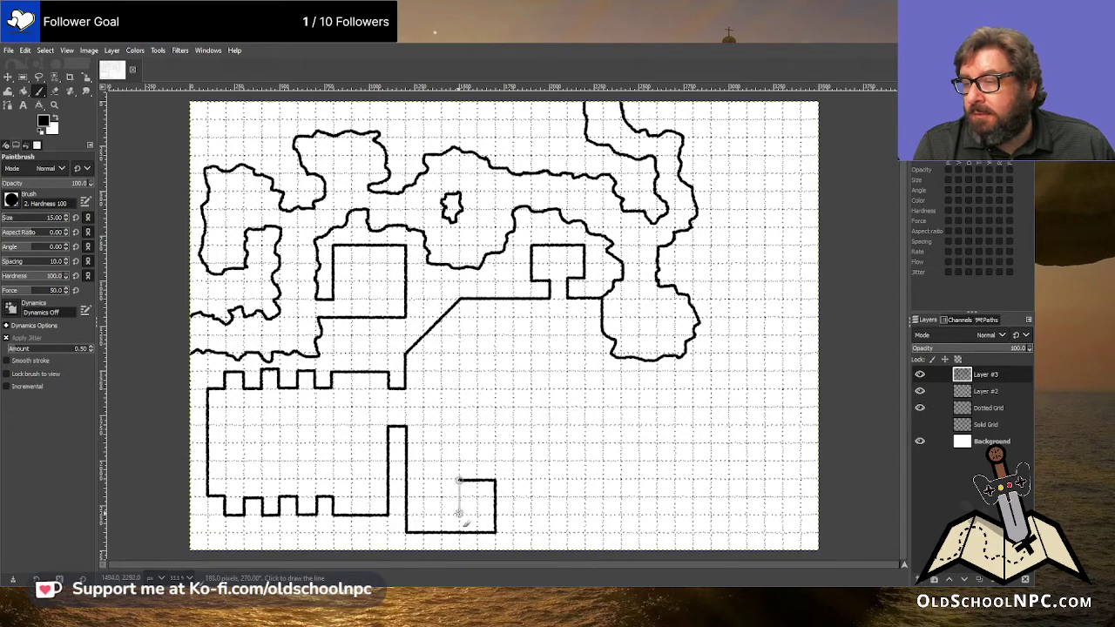
left_click(459, 514, "shift")
left_click(440, 513, "shift")
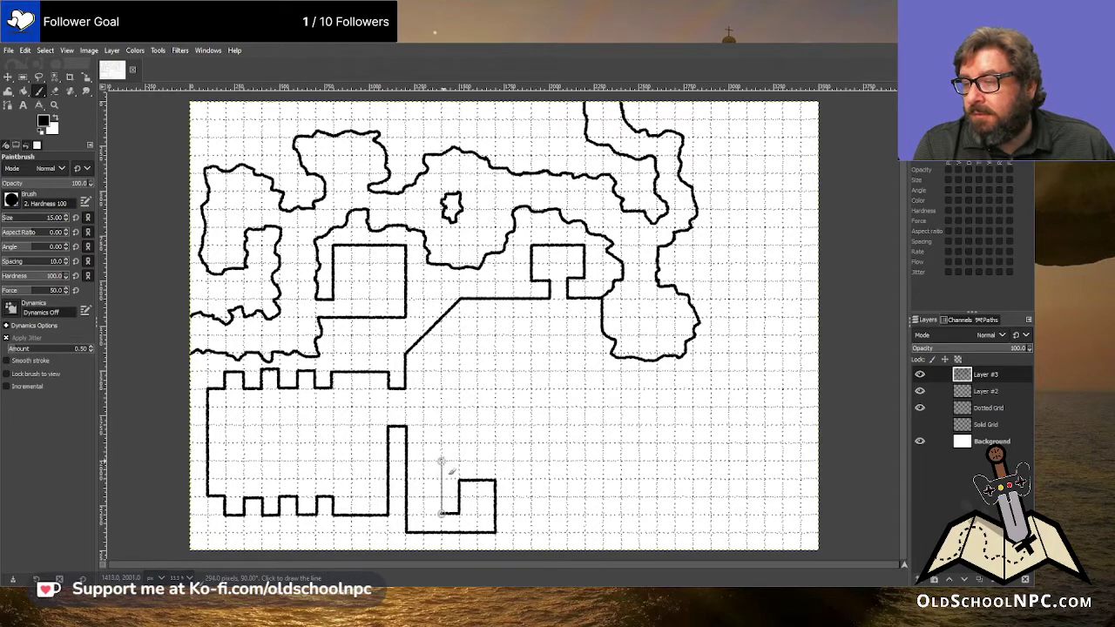
left_click(441, 459, "shift")
left_click(495, 459, "shift")
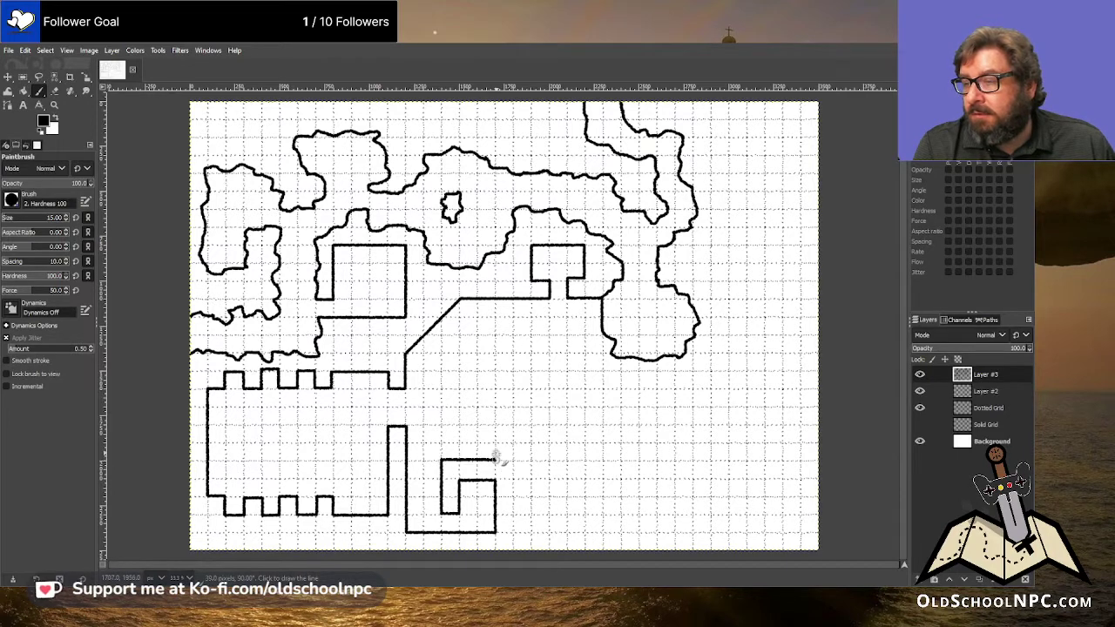
left_click(495, 425, "shift")
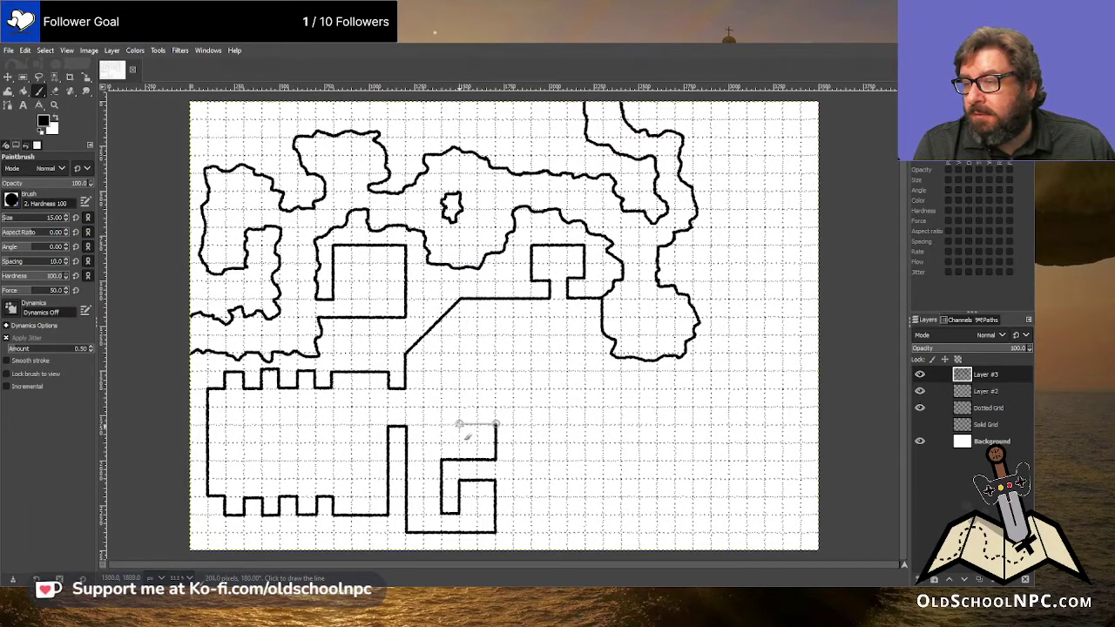
- Continue the spiral walls left and up toward the corridor, then across to the right
left_click(459, 424, "shift")
left_click(459, 443, "shift")
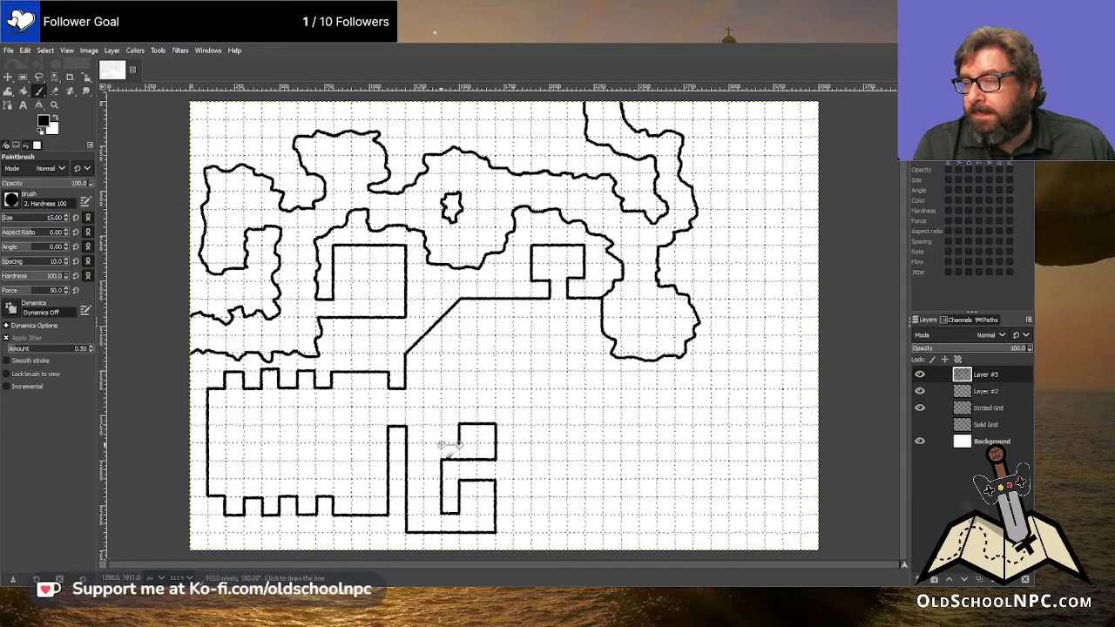
left_click(441, 442, "shift")
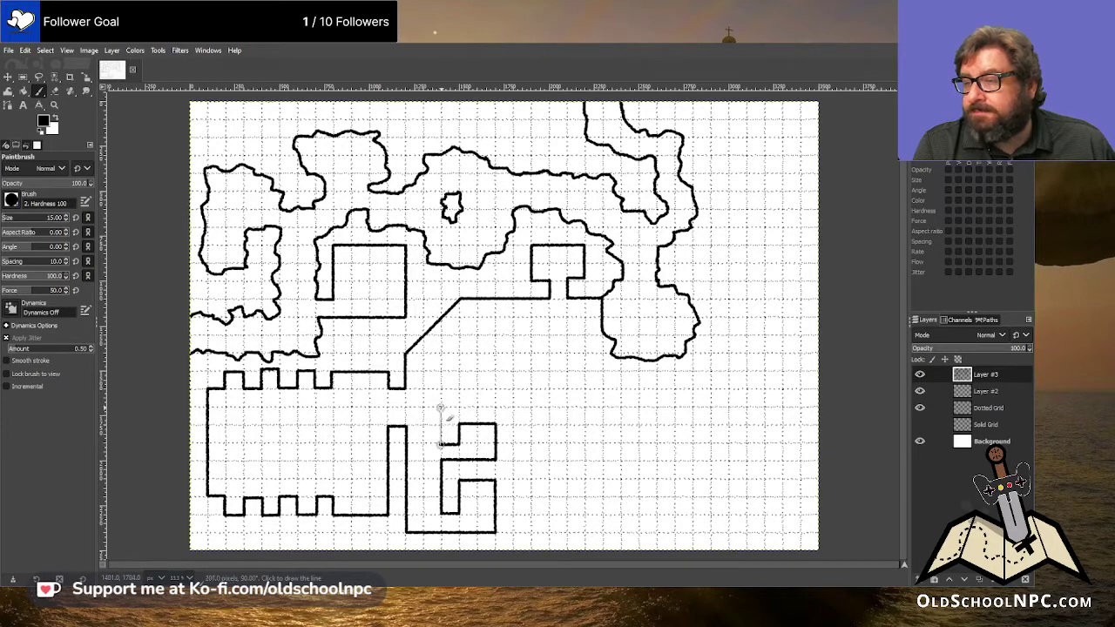
left_click(441, 407, "shift")
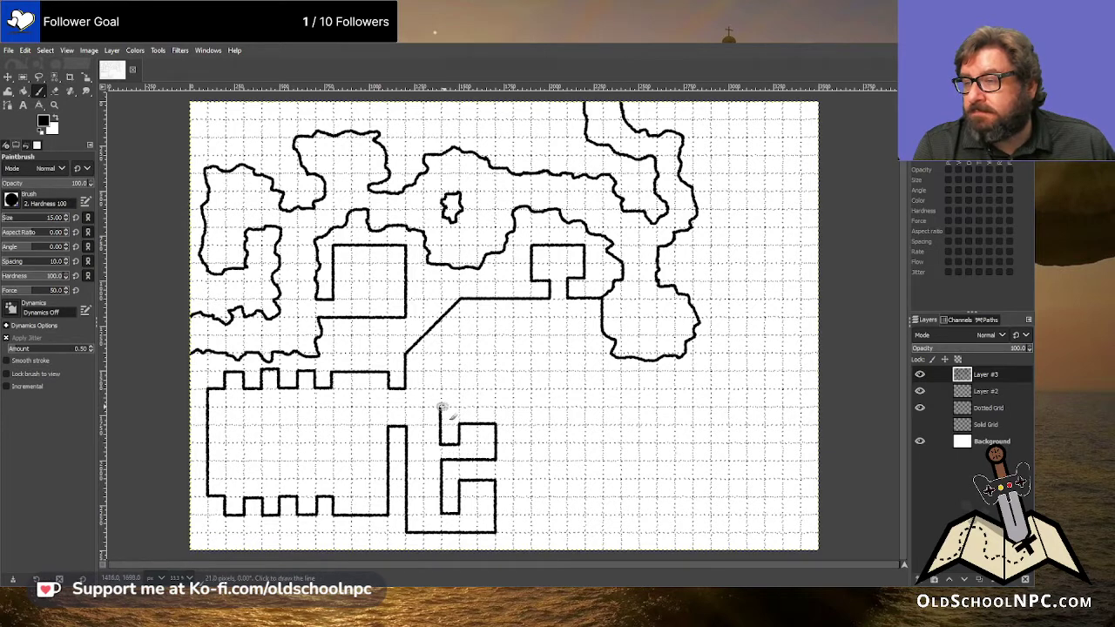
left_click(513, 407, "shift")
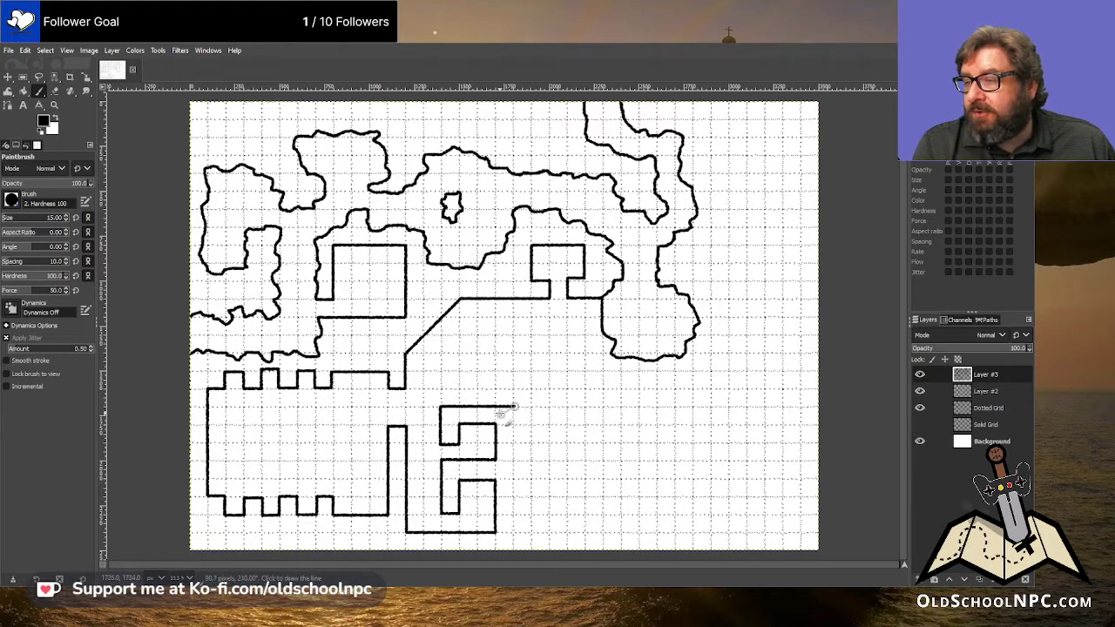
- Add an angled top wall and outline a new chamber reaching down to the map bottom
left_click(547, 389, "shift")
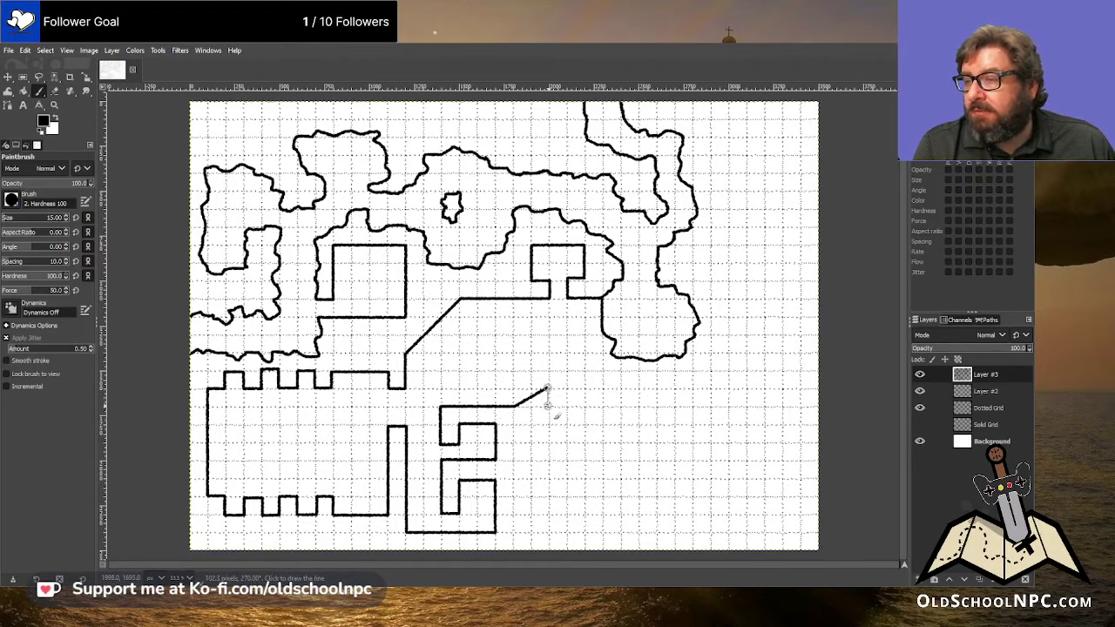
left_click(581, 388, "shift")
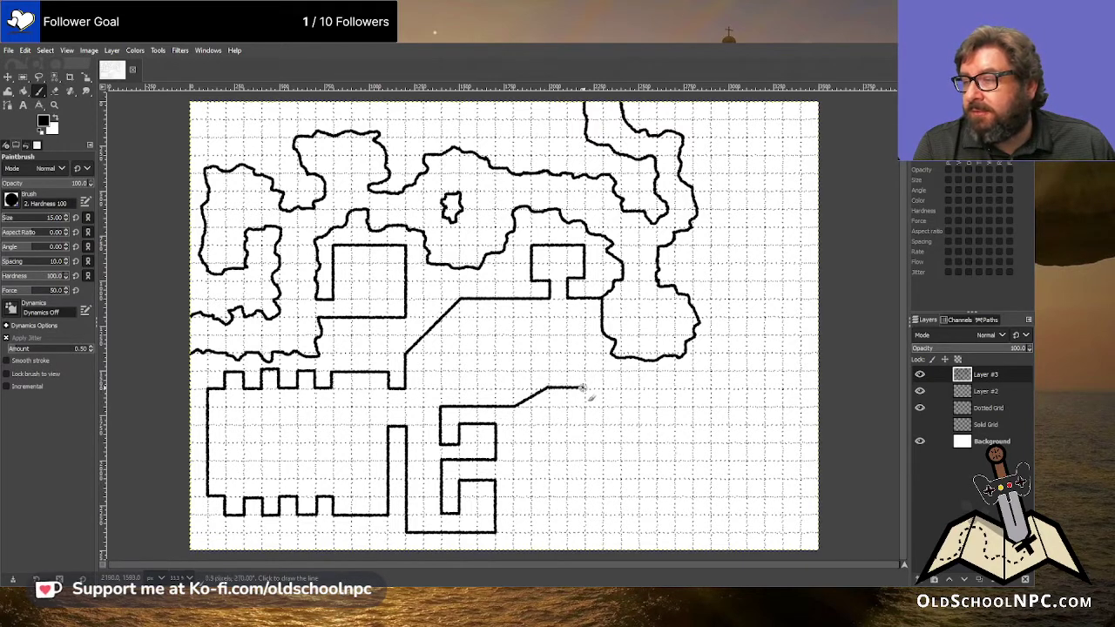
left_click(601, 388, "shift")
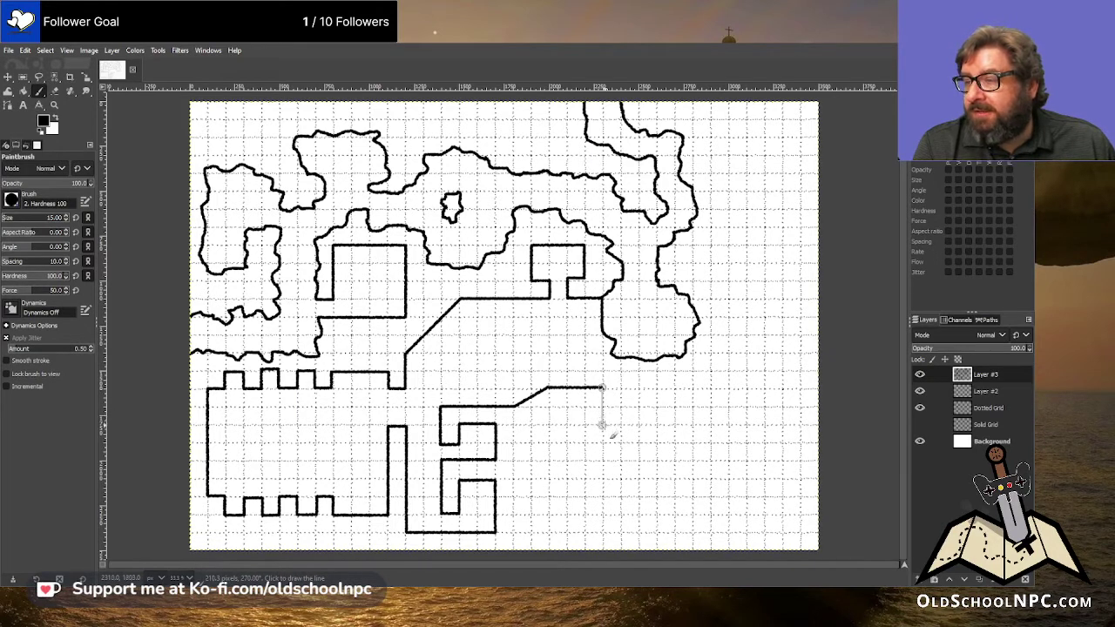
left_click(601, 425, "shift")
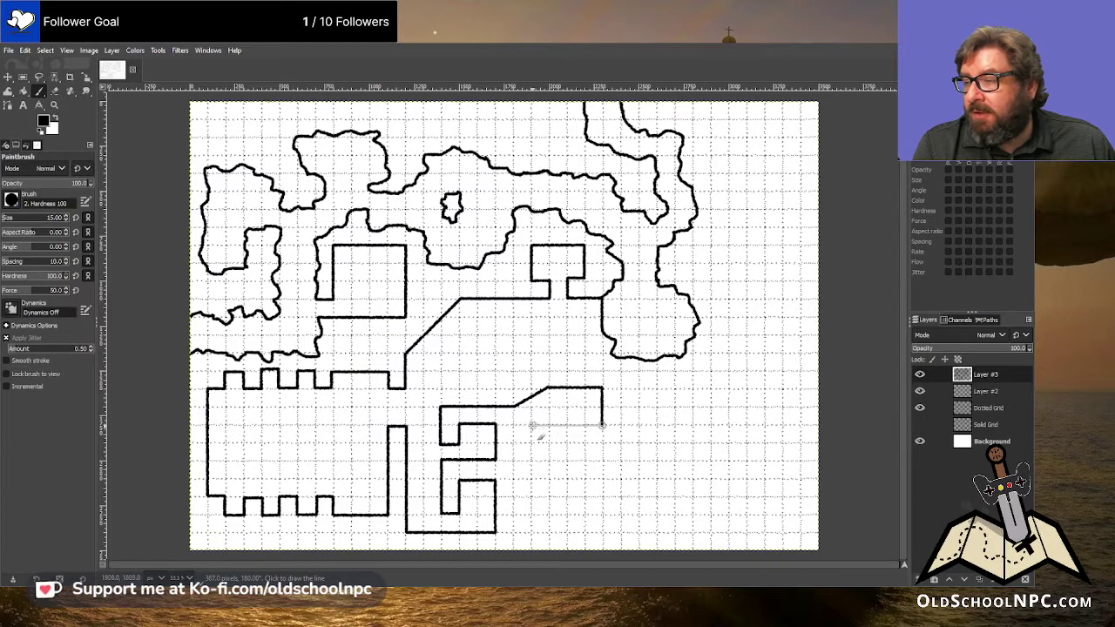
left_click(532, 426, "shift")
left_click(532, 528, "shift")
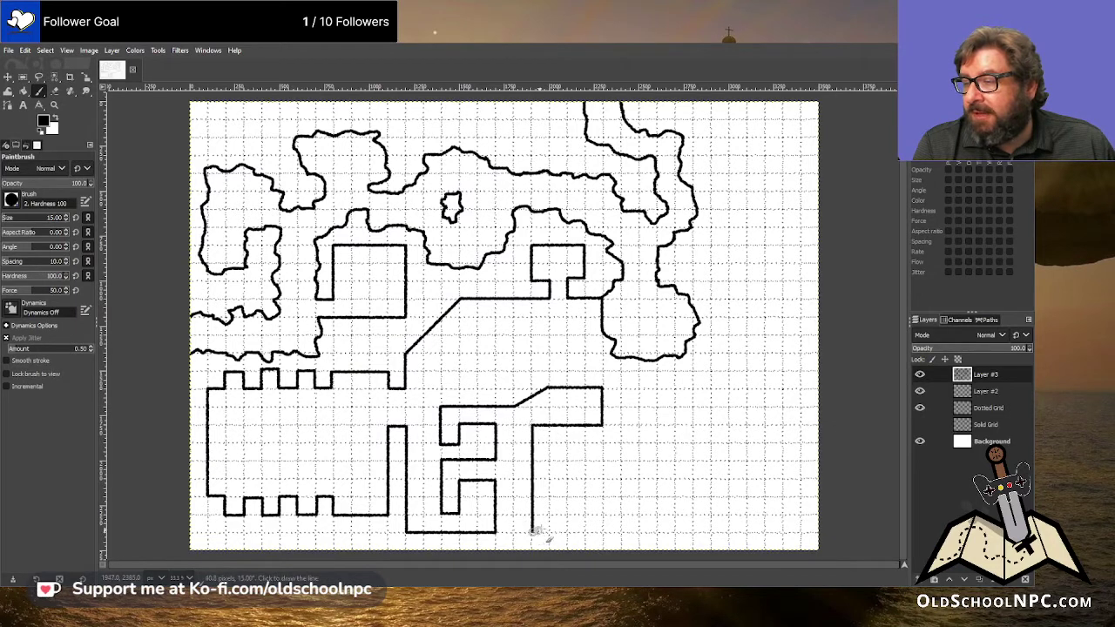
left_click(603, 530, "shift")
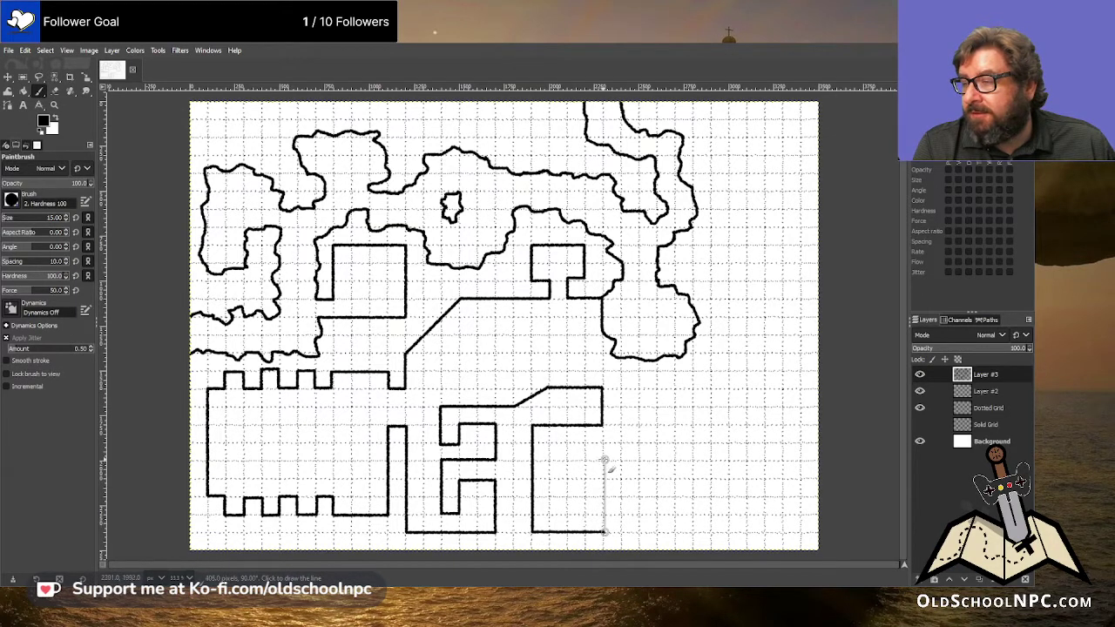
- Draw a small rectangular room, a wall spur to the east, and a rough rock outline above
left_click(603, 459, "shift")
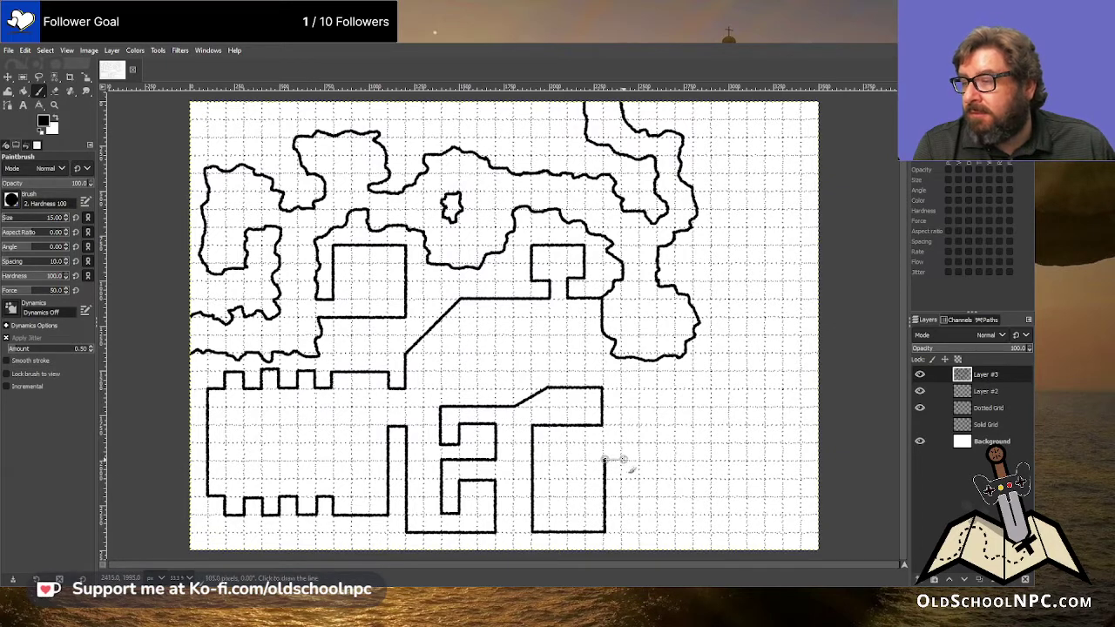
left_click(640, 458, "shift")
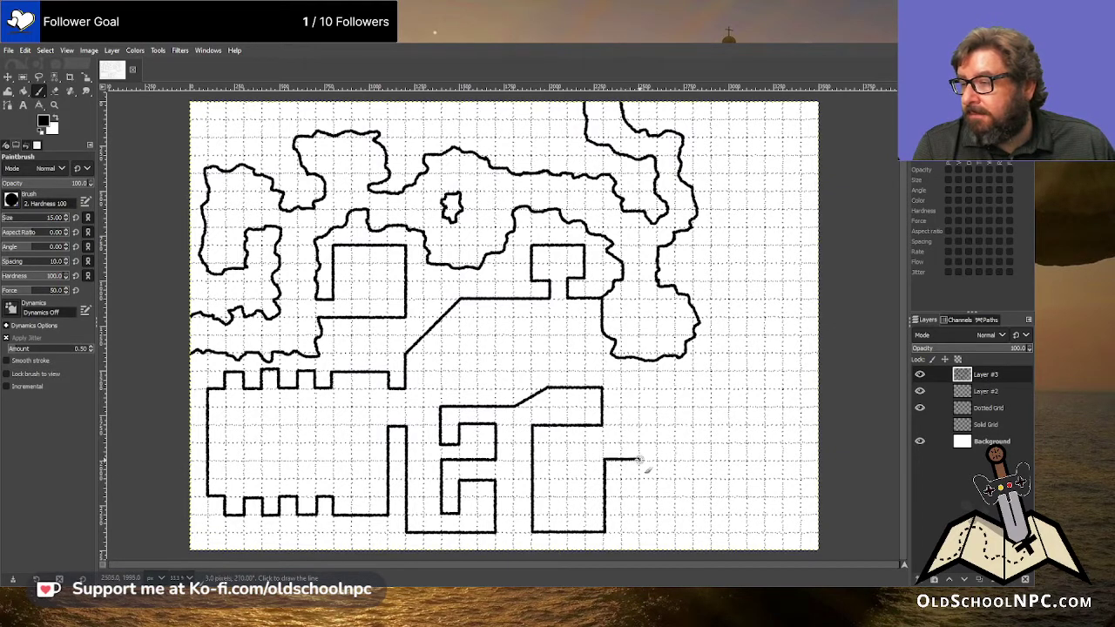
left_click(640, 514, "shift")
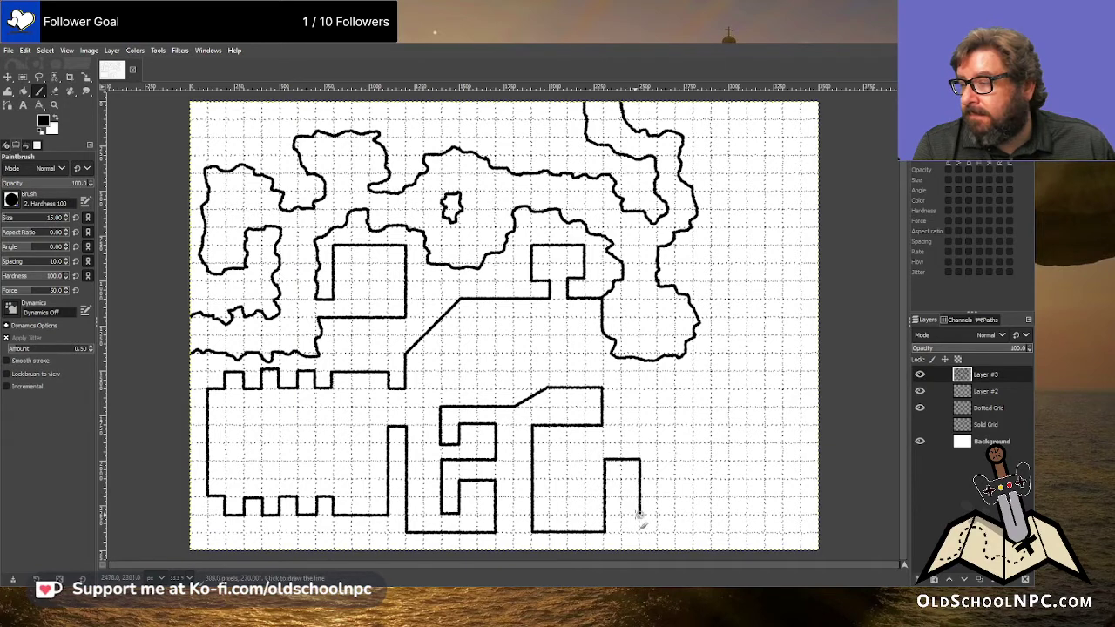
left_click(695, 513, "shift")
left_click(695, 459, "shift")
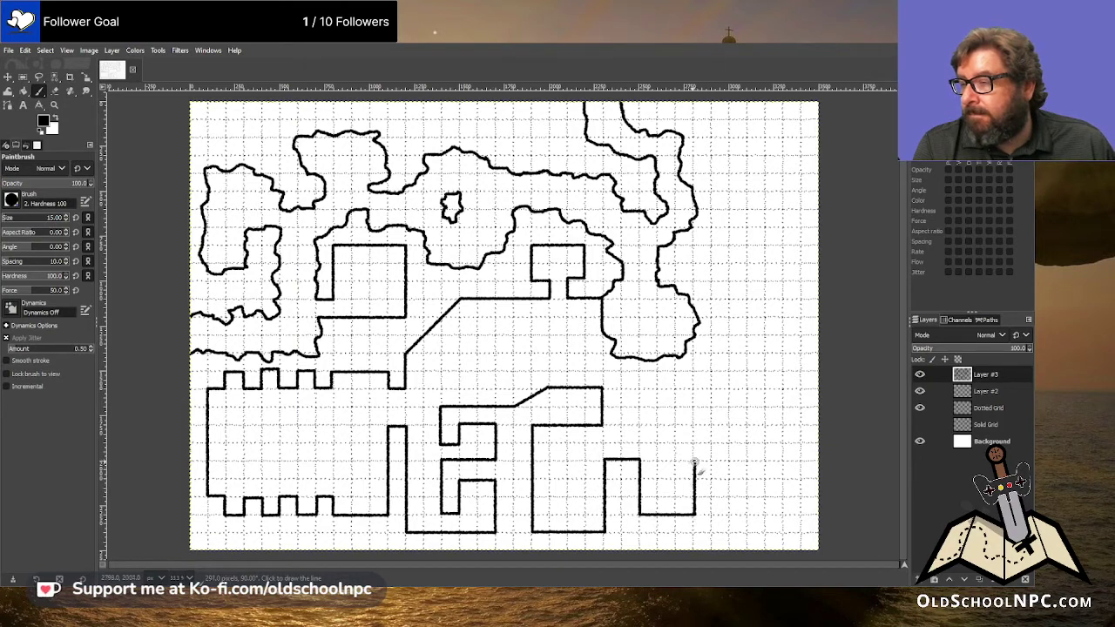
left_click(641, 458, "shift")
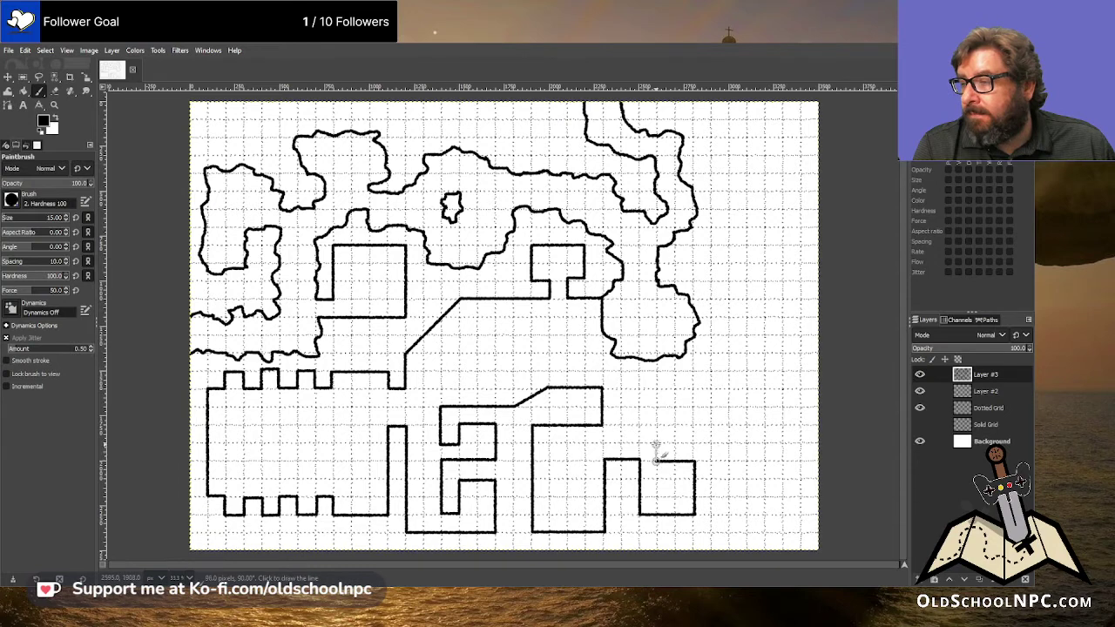
left_click(711, 443, "shift")
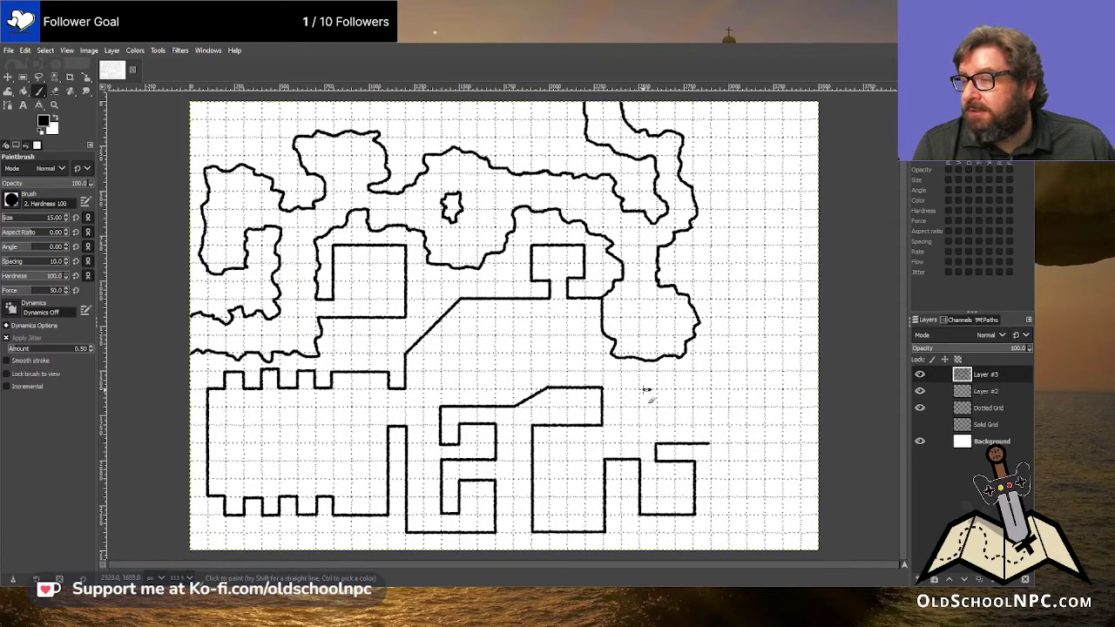
mouse_move(646, 391)
left_mouse_down()
mouse_move(640, 423)
mouse_move(685, 421)
mouse_move(690, 406)
mouse_move(667, 390)
mouse_move(656, 399)
left_mouse_up()
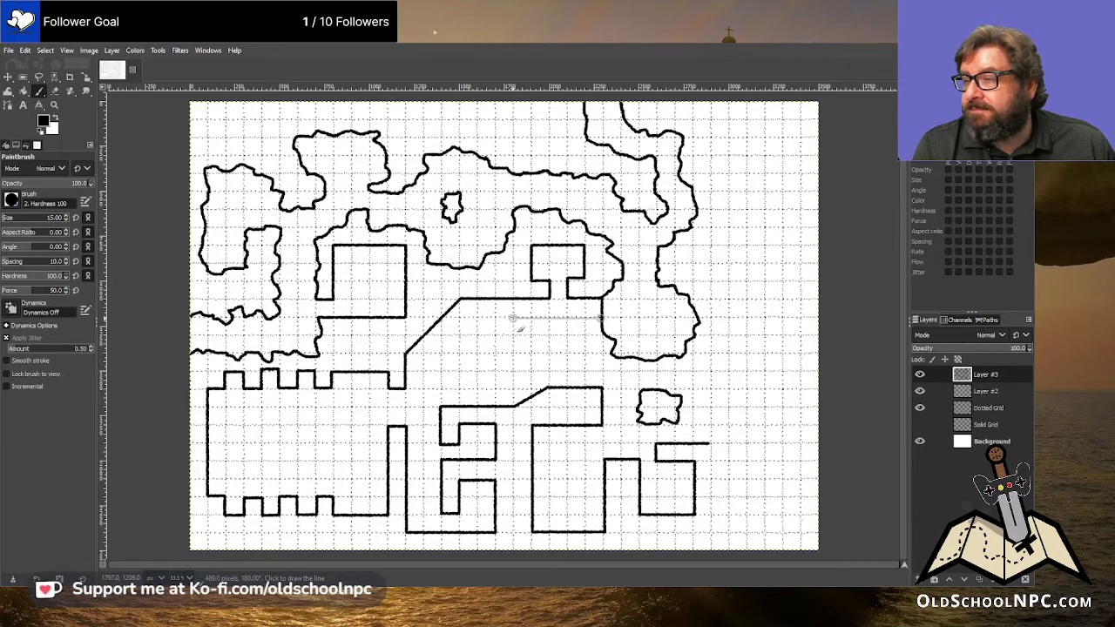
- Draw the corridor walls with diagonal jogs running right beneath the cave
left_click(512, 319, "shift")
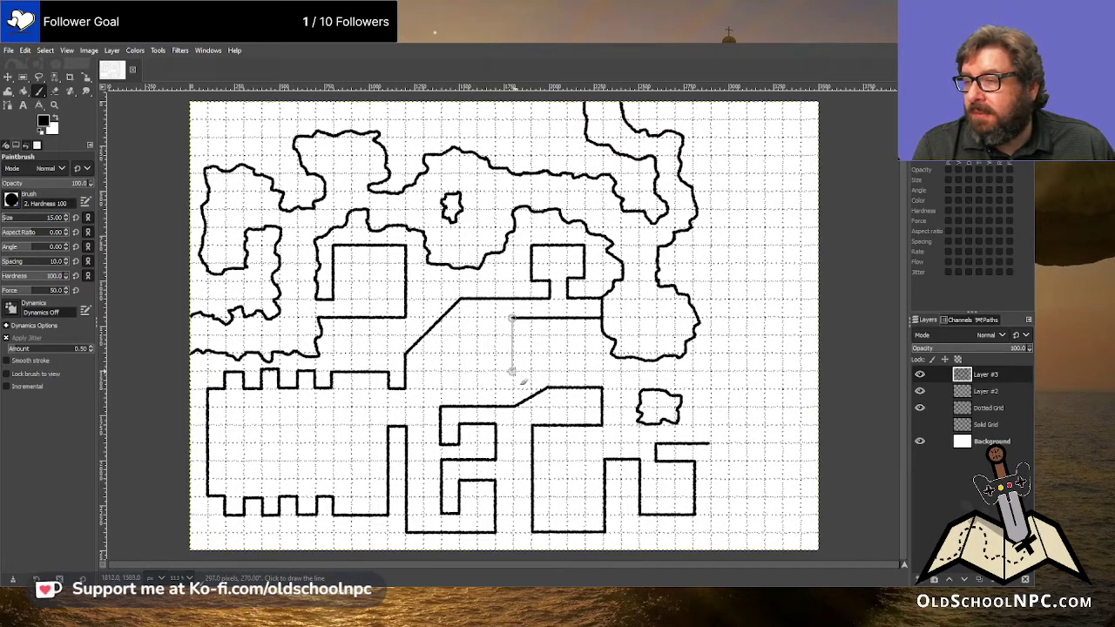
left_click(512, 370, "shift")
left_click(546, 351, "shift")
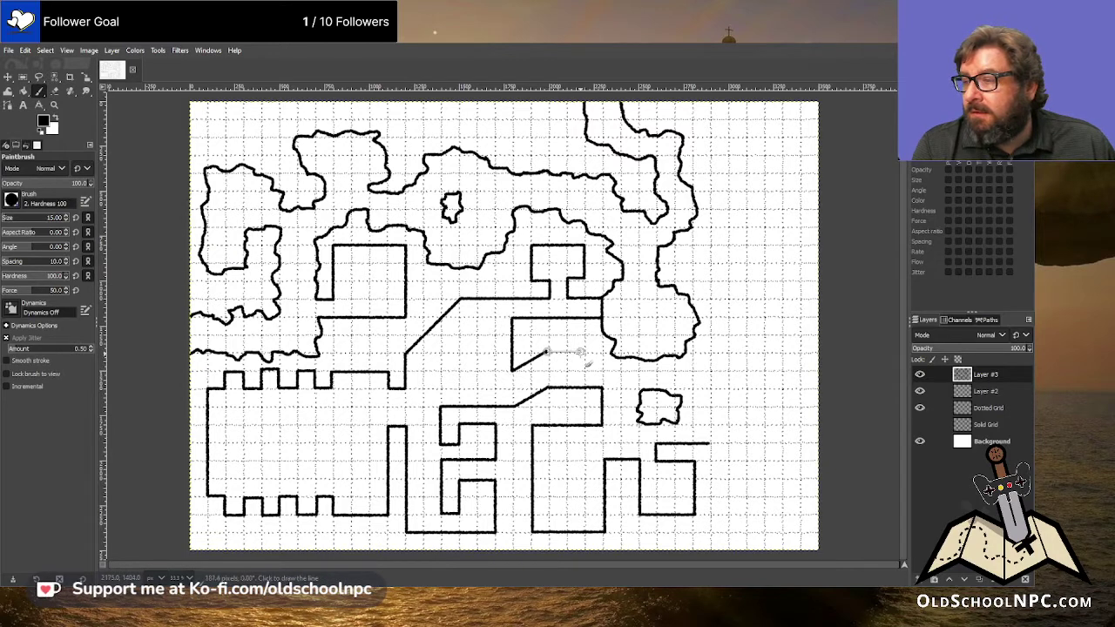
left_click(601, 351, "shift")
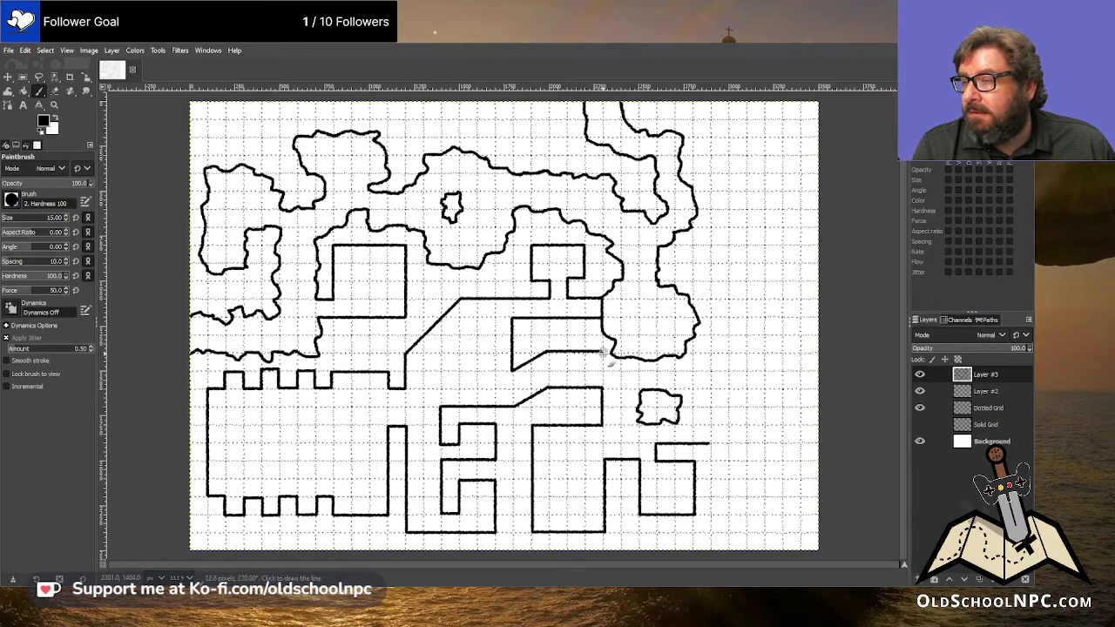
left_click(621, 369, "shift")
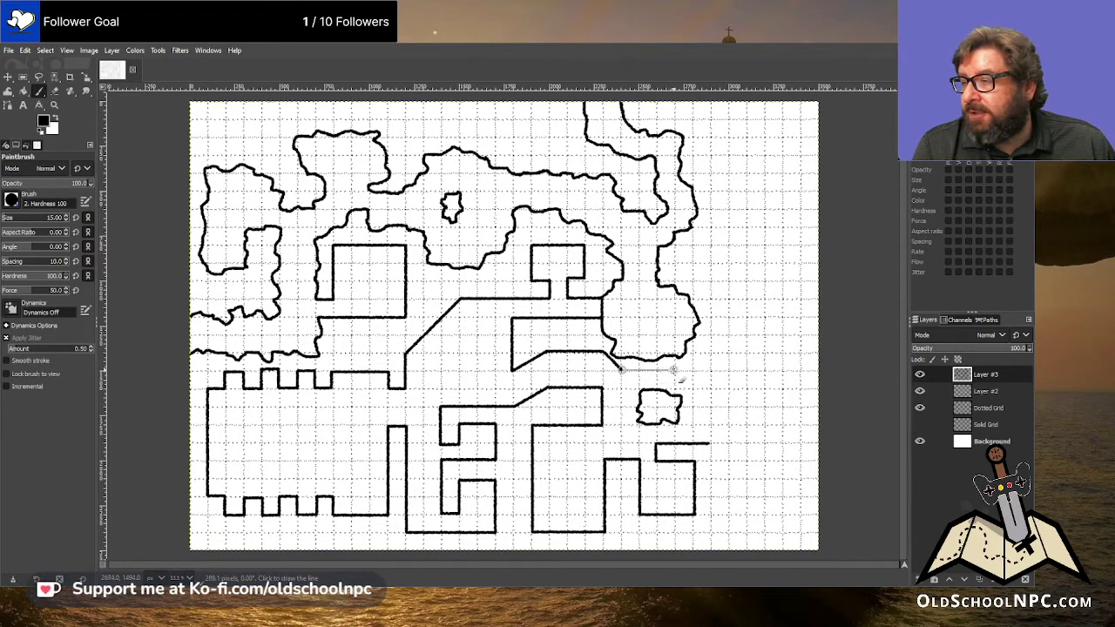
left_click(708, 370, "shift")
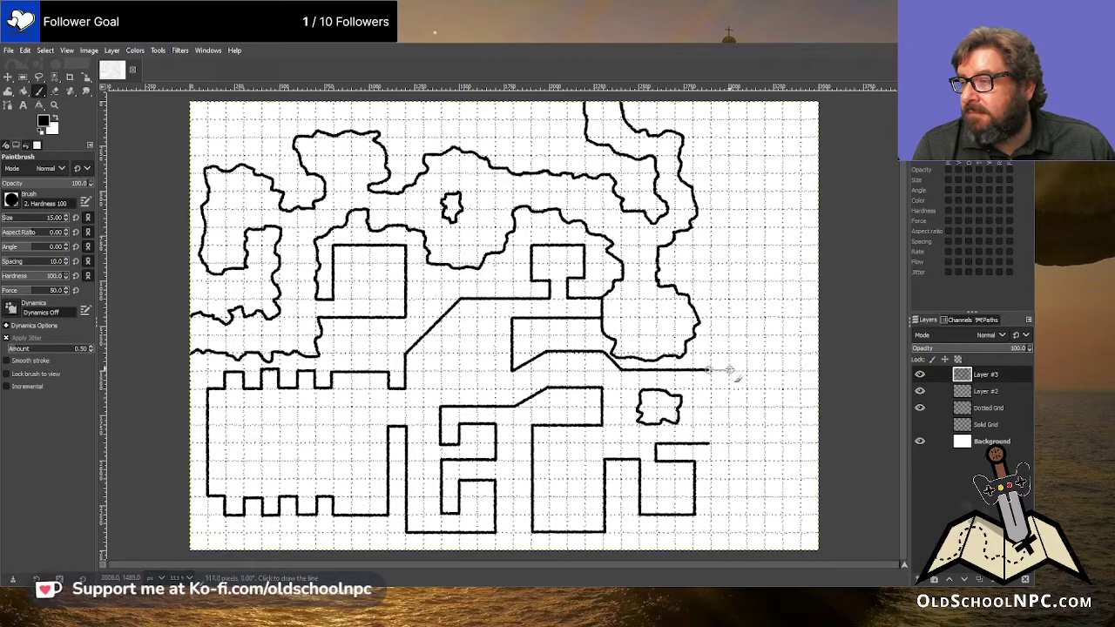
left_click(729, 370, "shift")
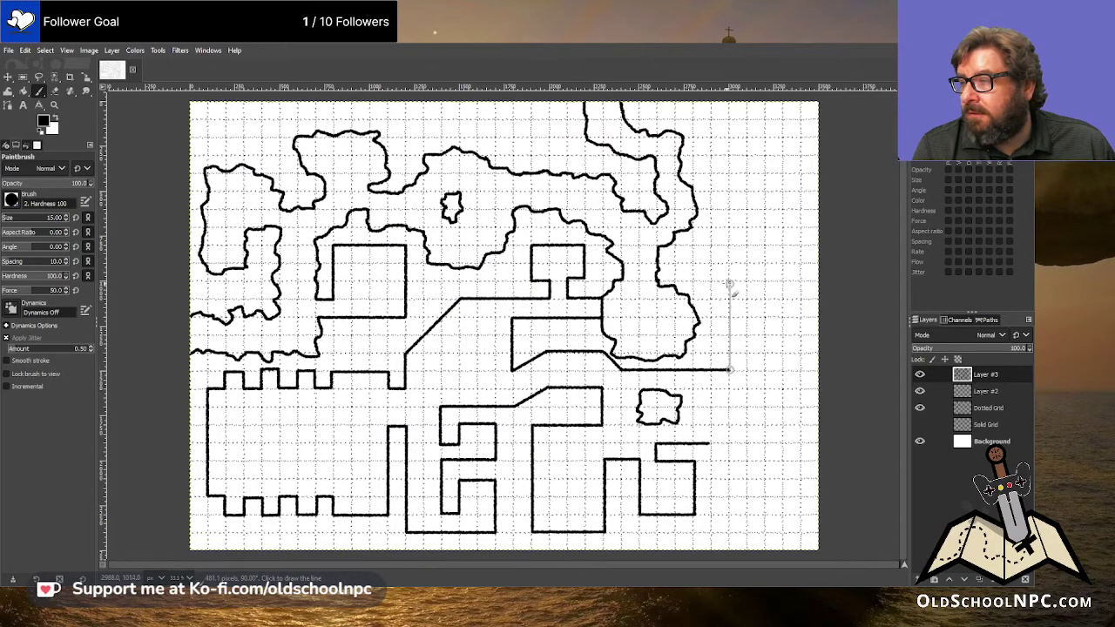
- Outline the large room along the right map edge and start a second rock outline inside it
left_click(730, 264, "shift")
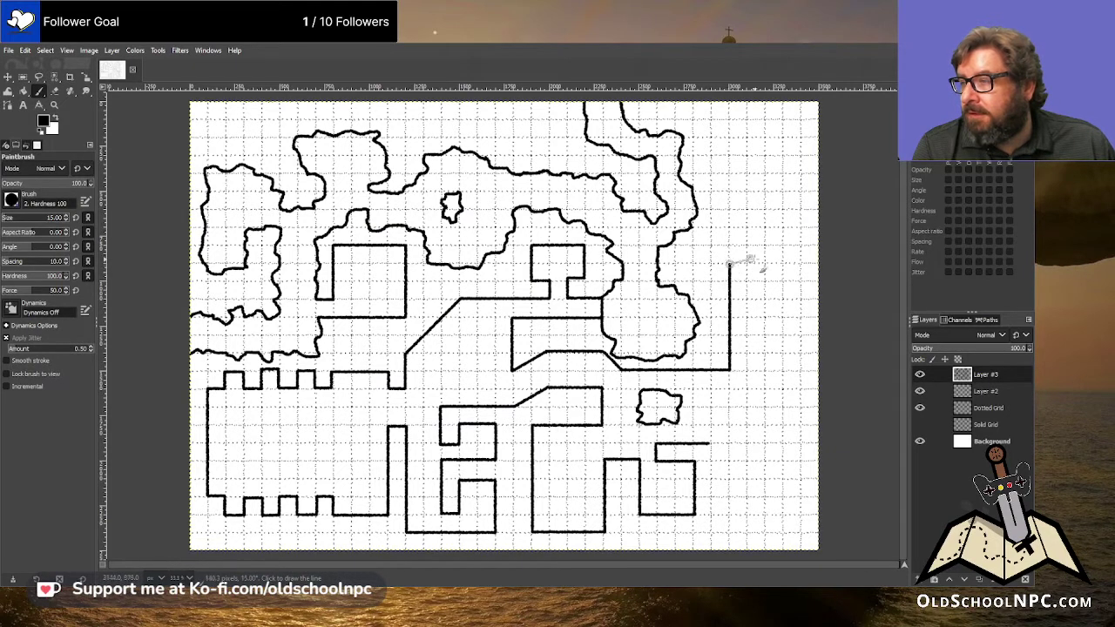
left_click(837, 264, "shift")
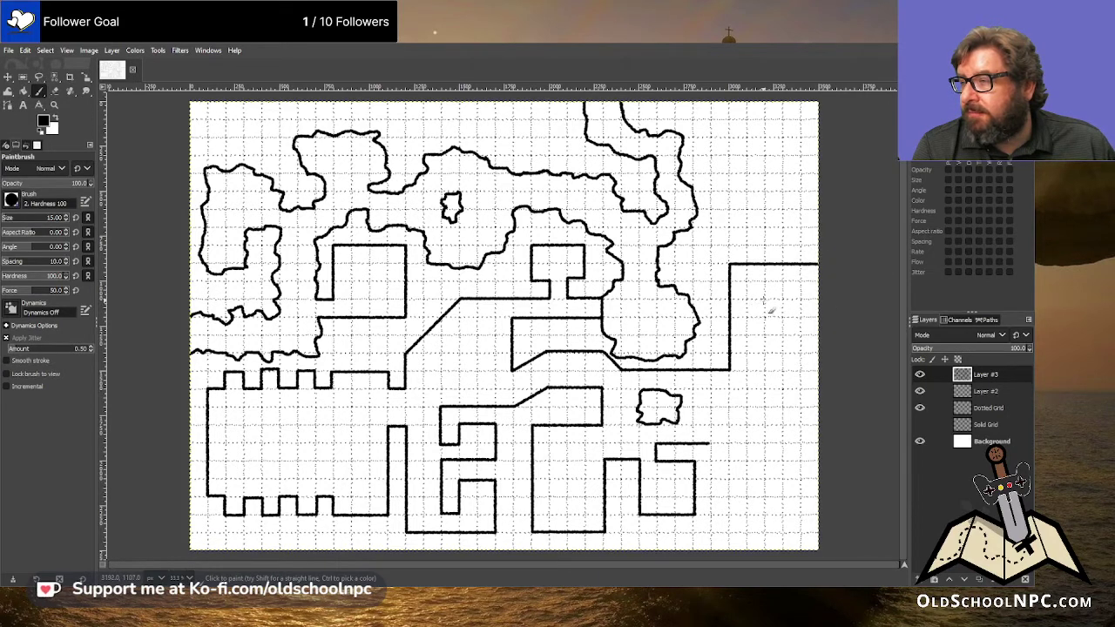
left_click(764, 298)
left_click(822, 299, "shift")
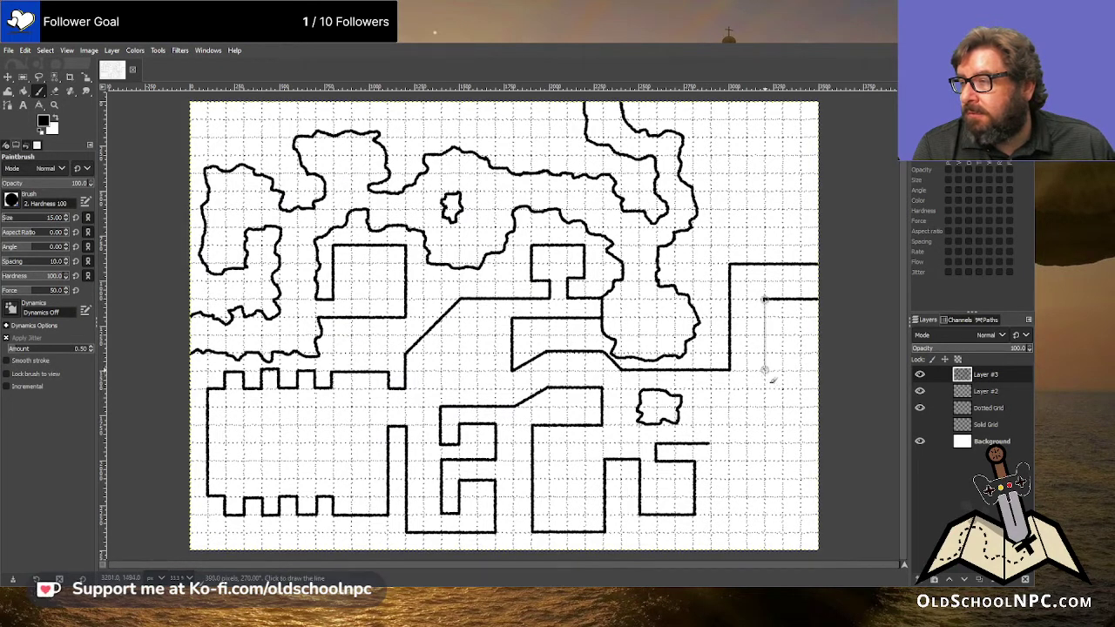
left_click(764, 371, "shift")
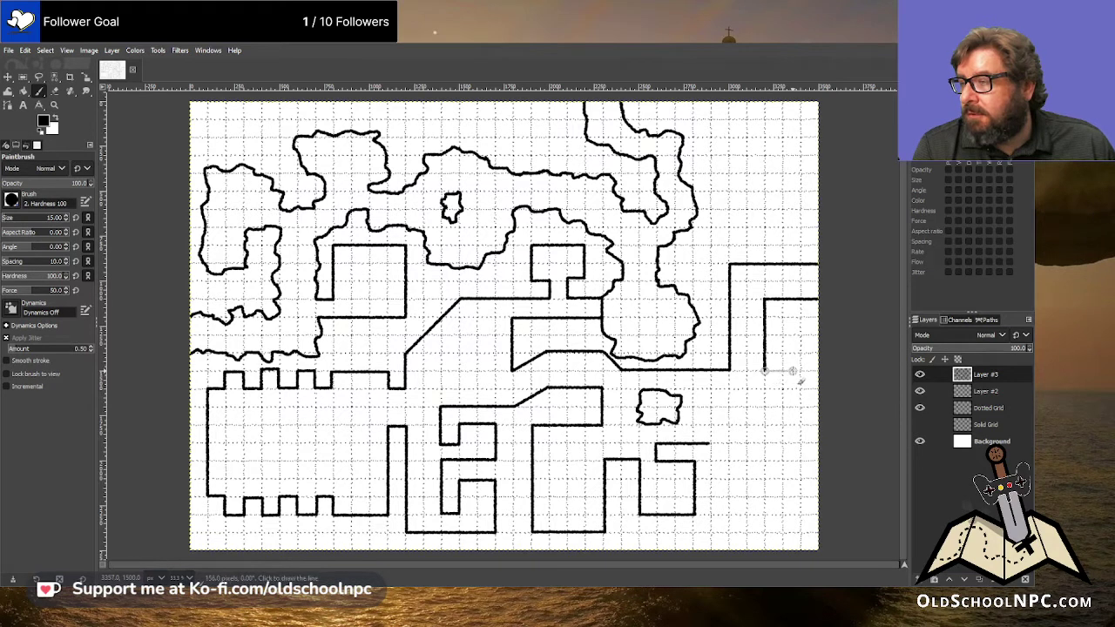
left_click(799, 371, "shift")
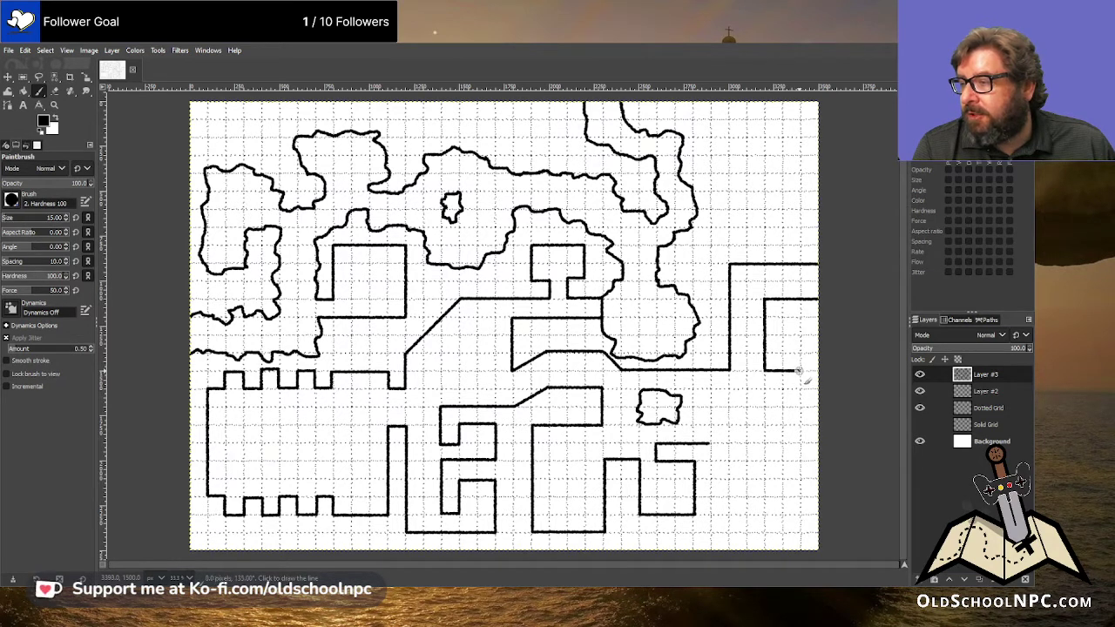
left_click(800, 513, "shift")
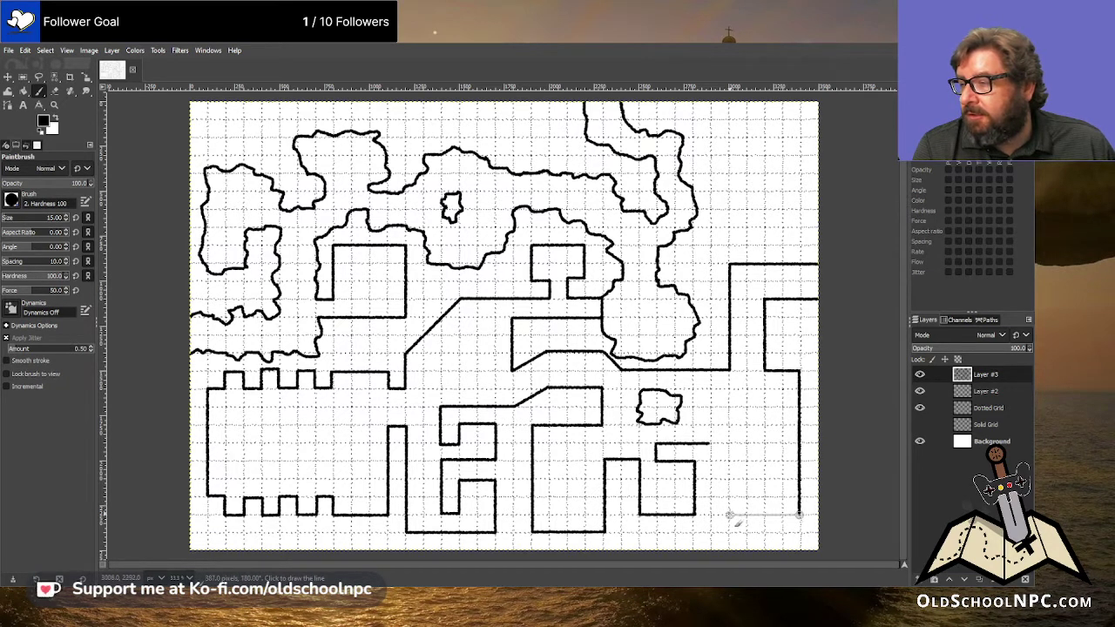
left_click(729, 514, "shift")
left_click(729, 443, "shift")
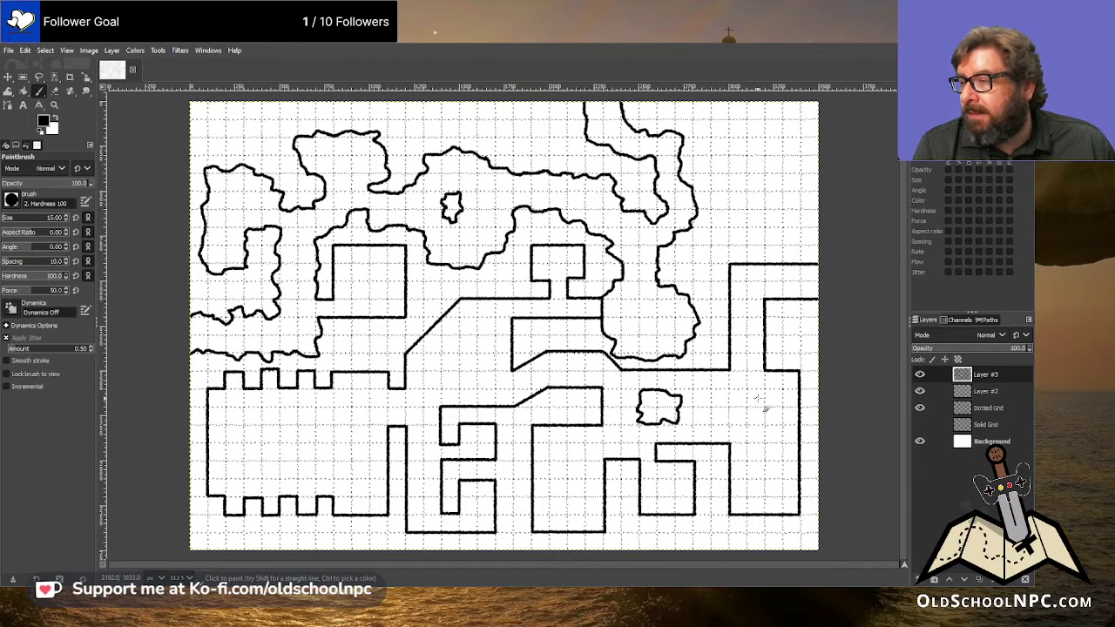
mouse_move(757, 401)
left_mouse_down()
mouse_move(748, 393)
mouse_move(728, 418)
mouse_move(770, 438)
mouse_move(780, 403)
mouse_move(761, 396)
left_mouse_up()
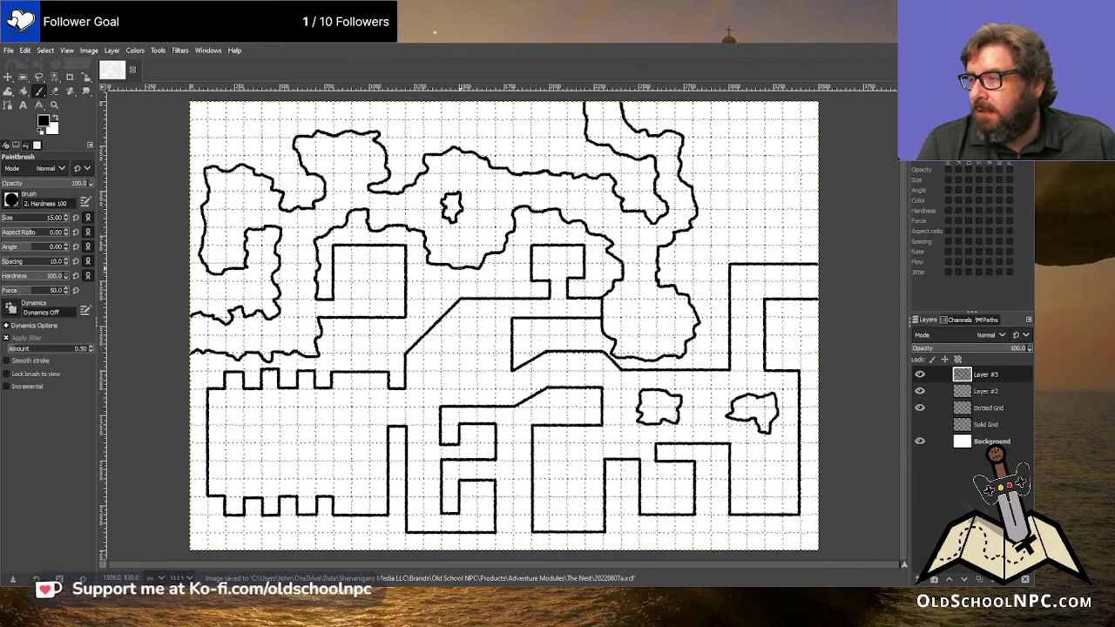
- Rename Layer #3 to 'Wall Edge' in the Layers panel
double_click(985, 375)
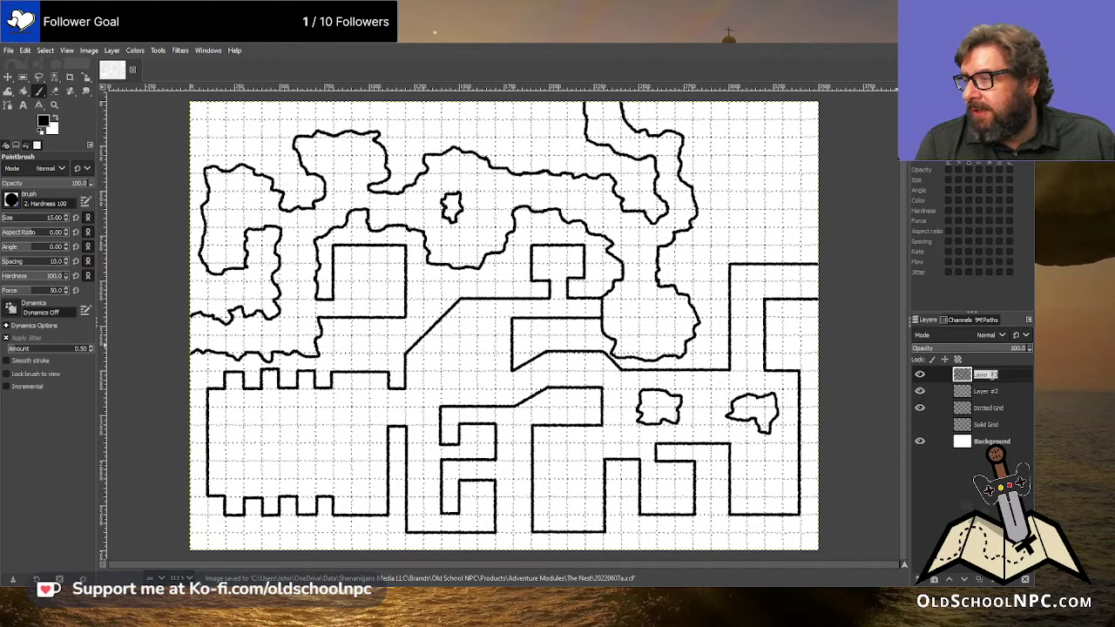
type("Wall")
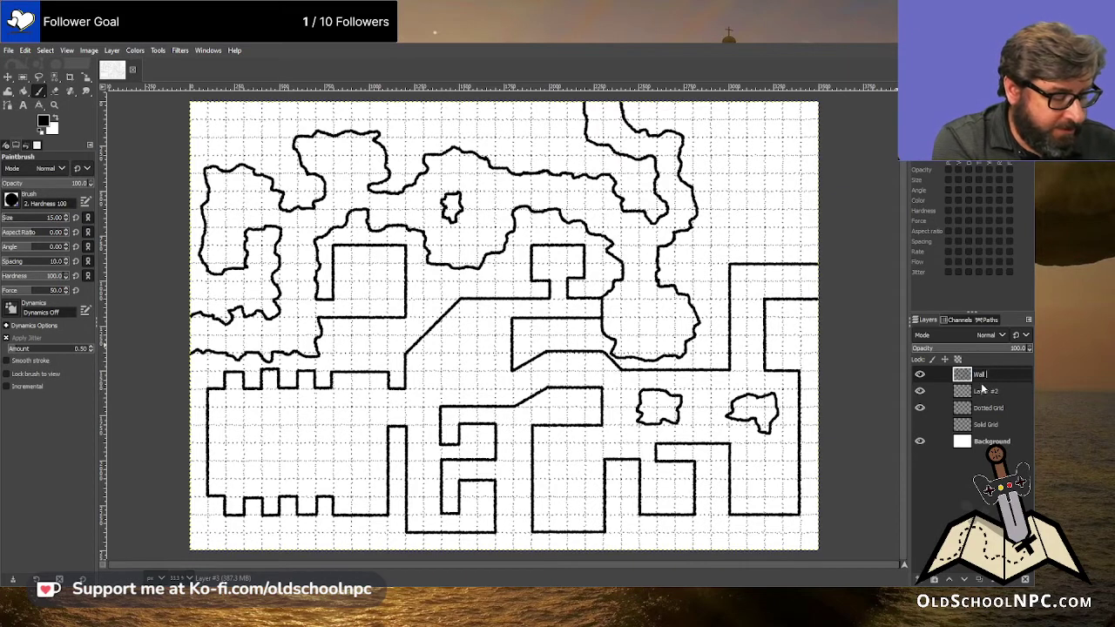
type(" Edge")
key("Return")
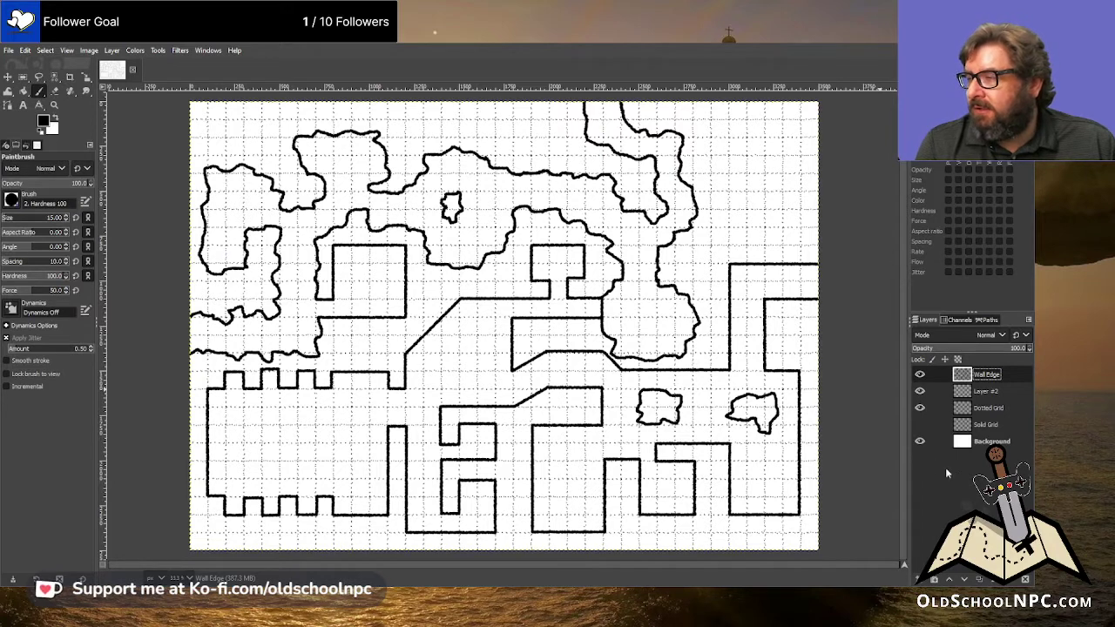
- Add a white mask to the Dotted Grid layer, reselect Wall Edge, and choose Fuzzy Select
left_click(965, 409)
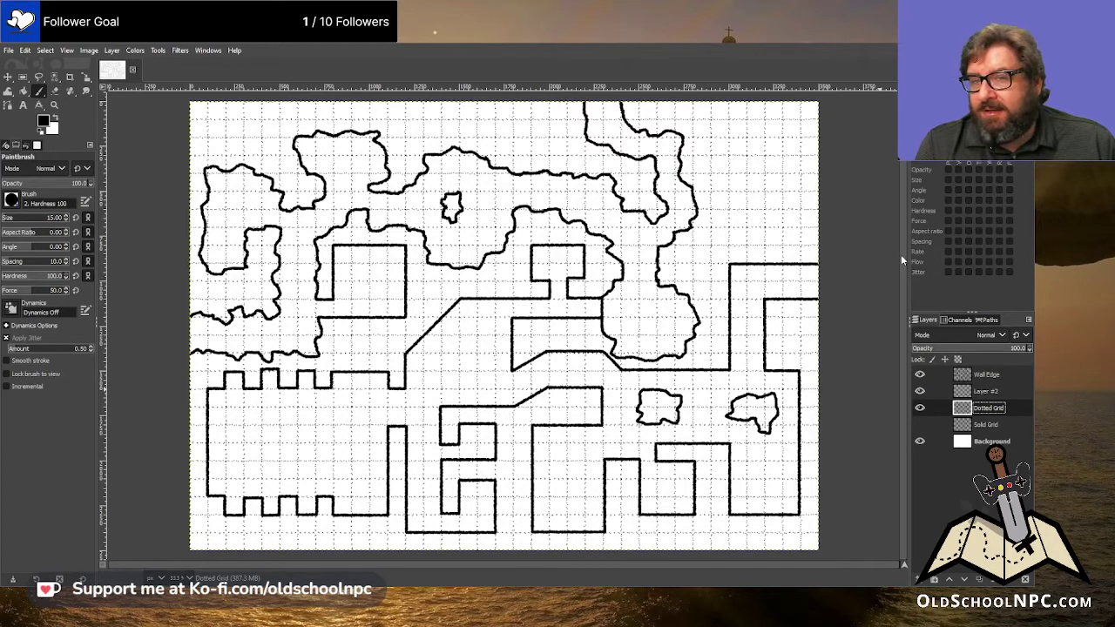
left_click(963, 376)
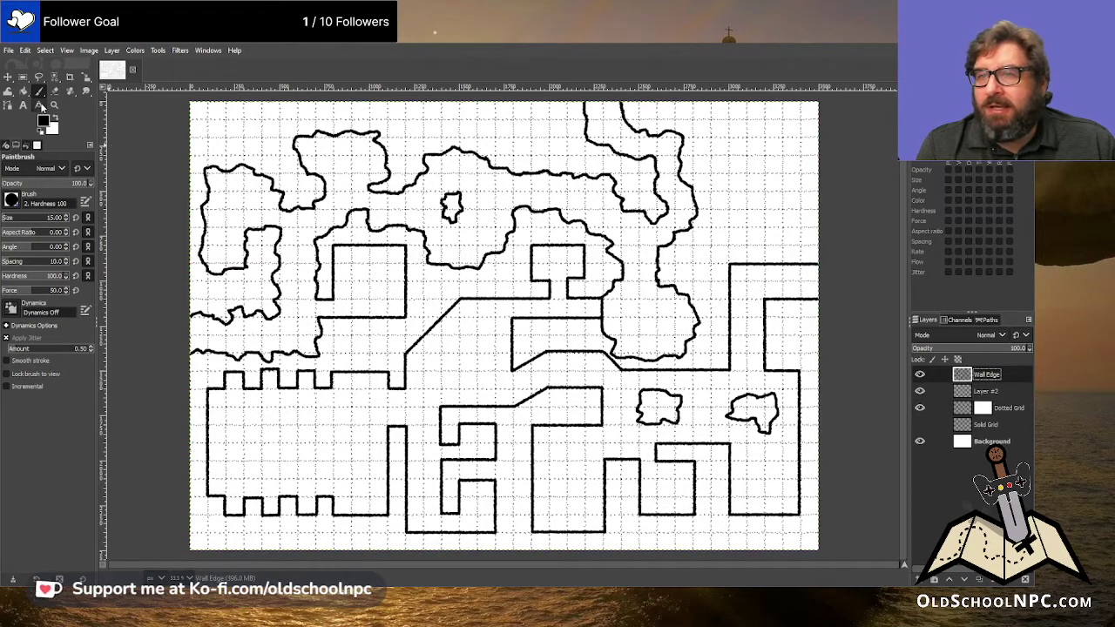
left_click(54, 78)
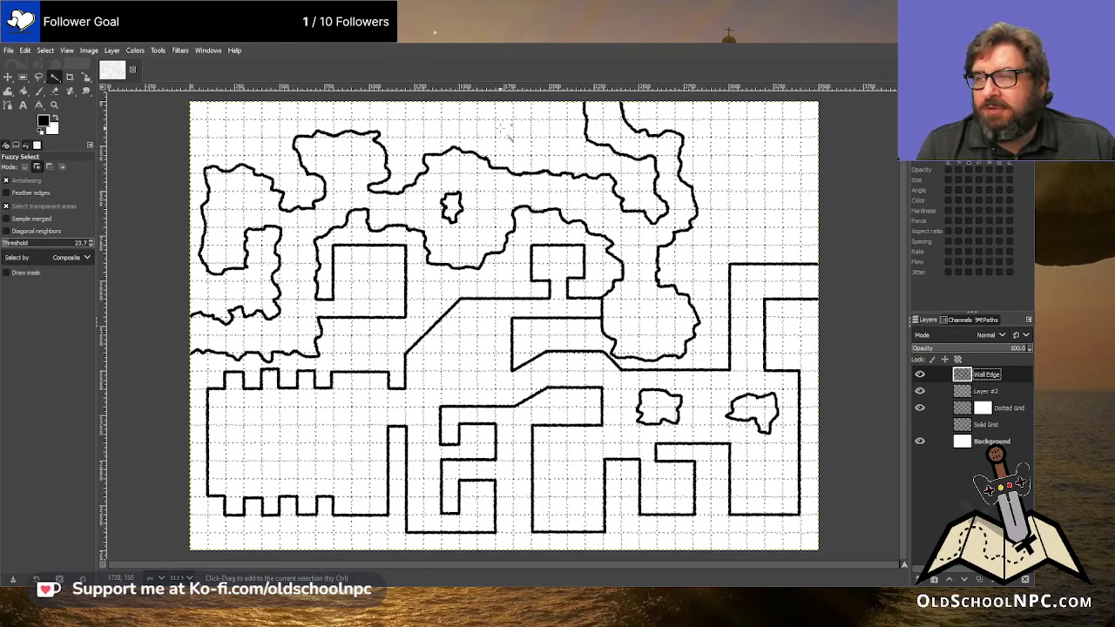
- Fuzzy-select the white area outside the walls and target the Dotted Grid layer mask for bucket filling
left_click(231, 133)
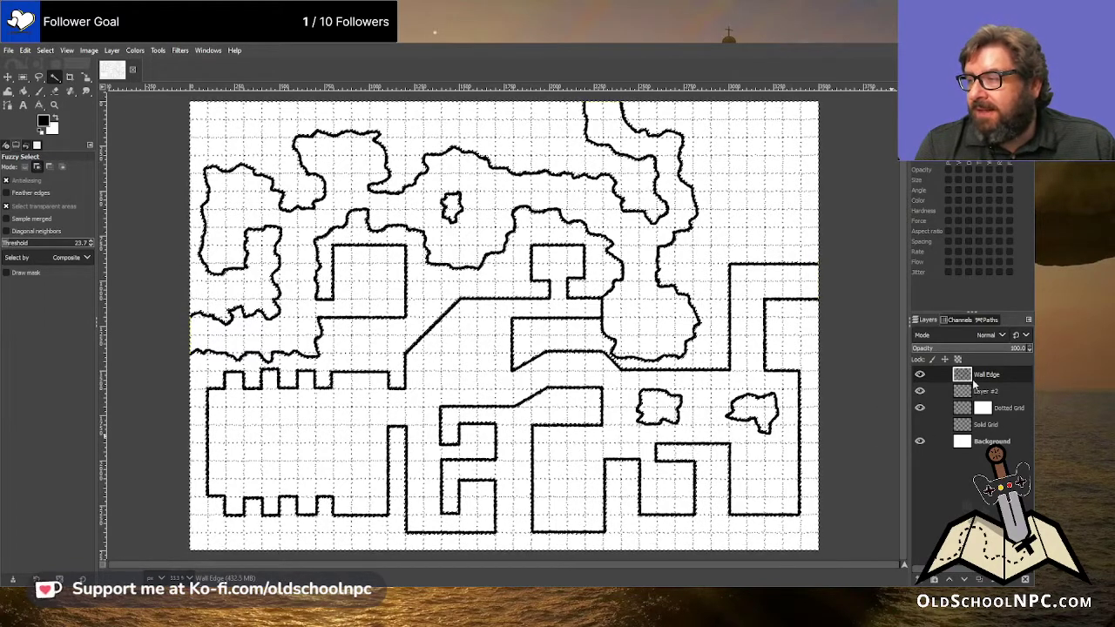
left_click(989, 413)
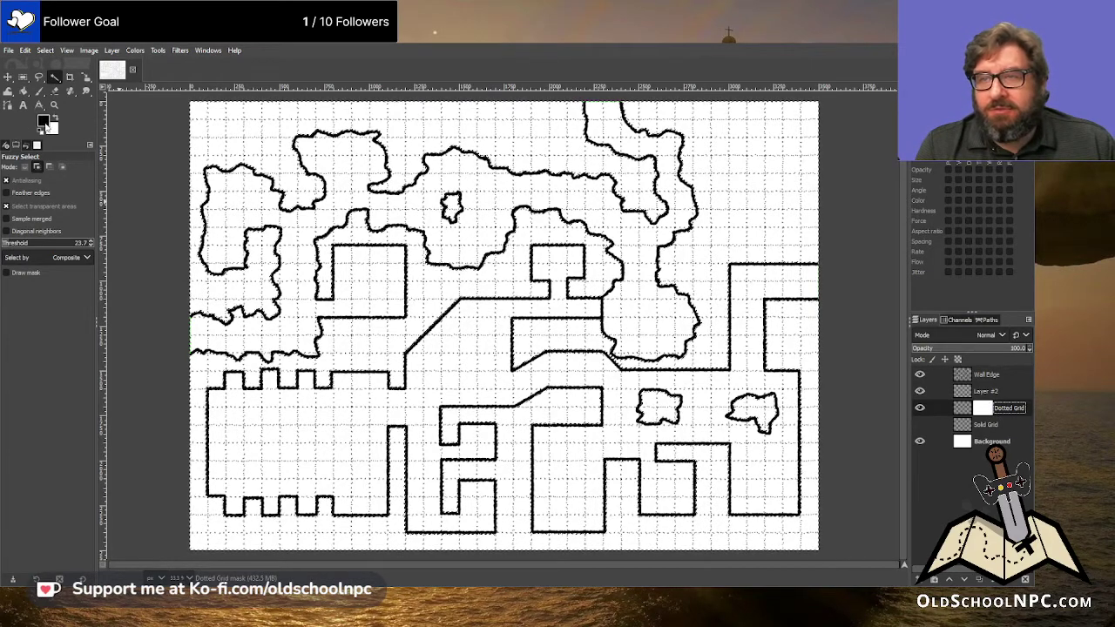
left_click(24, 91)
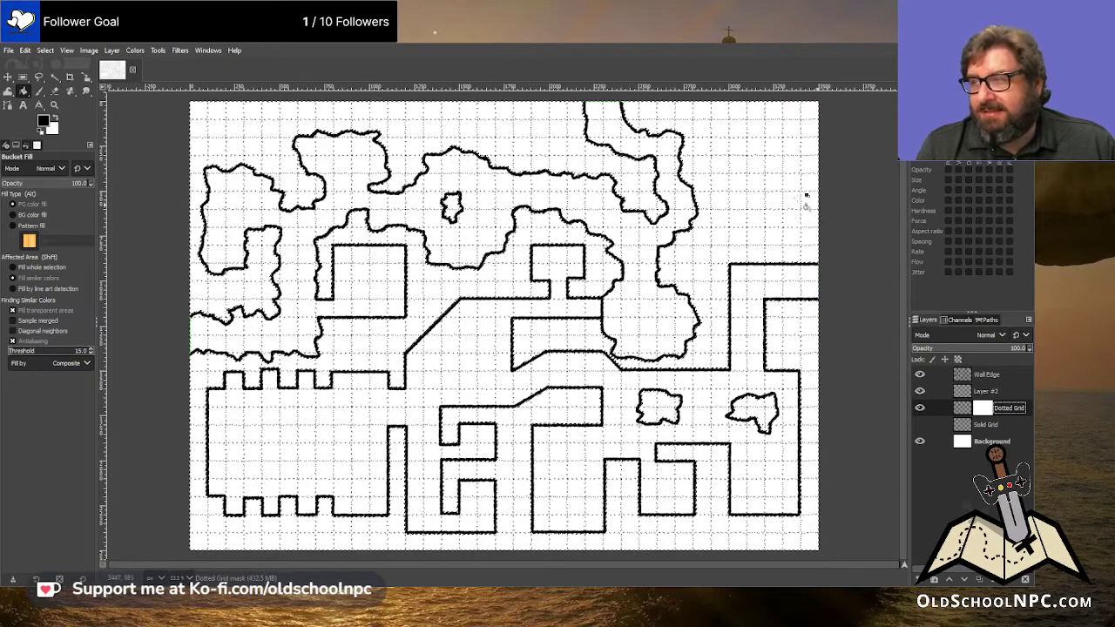
- Bucket-fill the Dotted Grid mask outside the rooms, then use Select > All
left_click(754, 180)
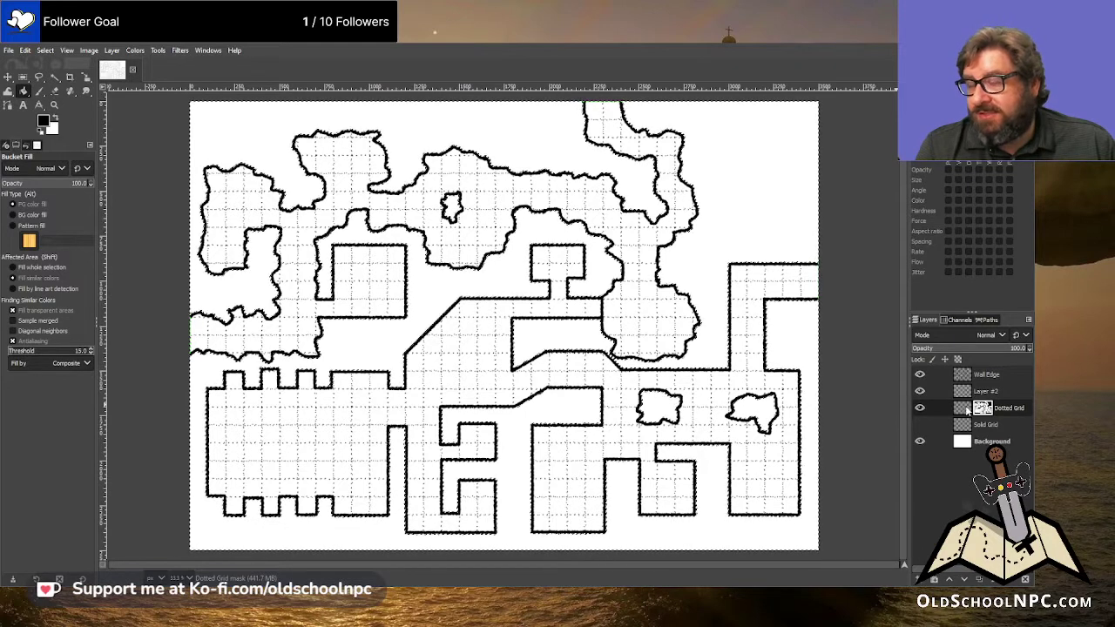
left_click(45, 51)
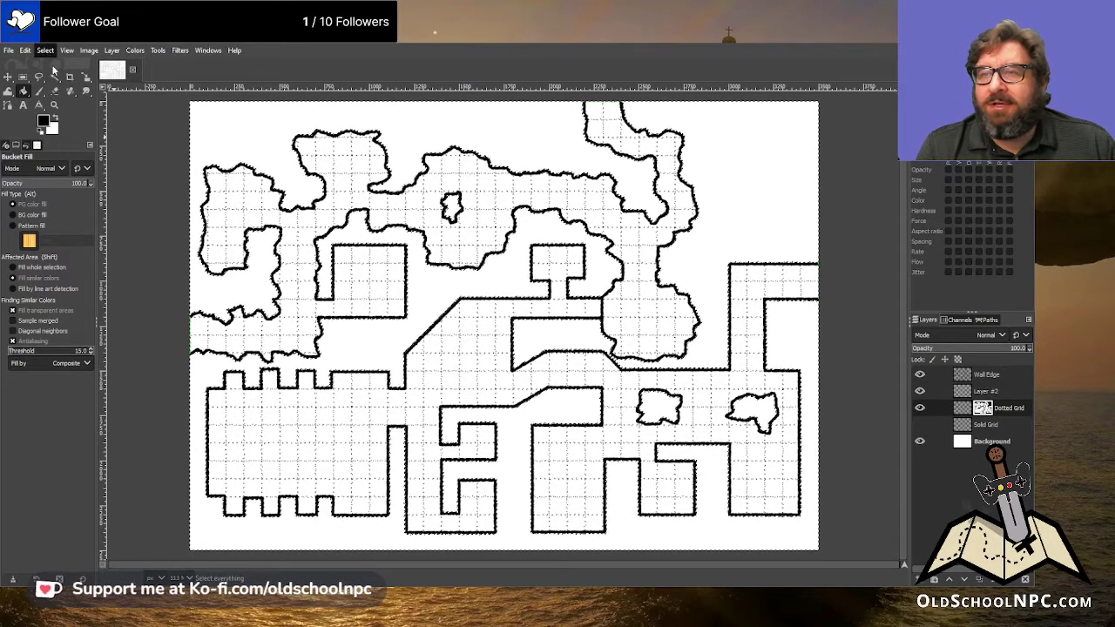
left_click(54, 72)
left_click(38, 92)
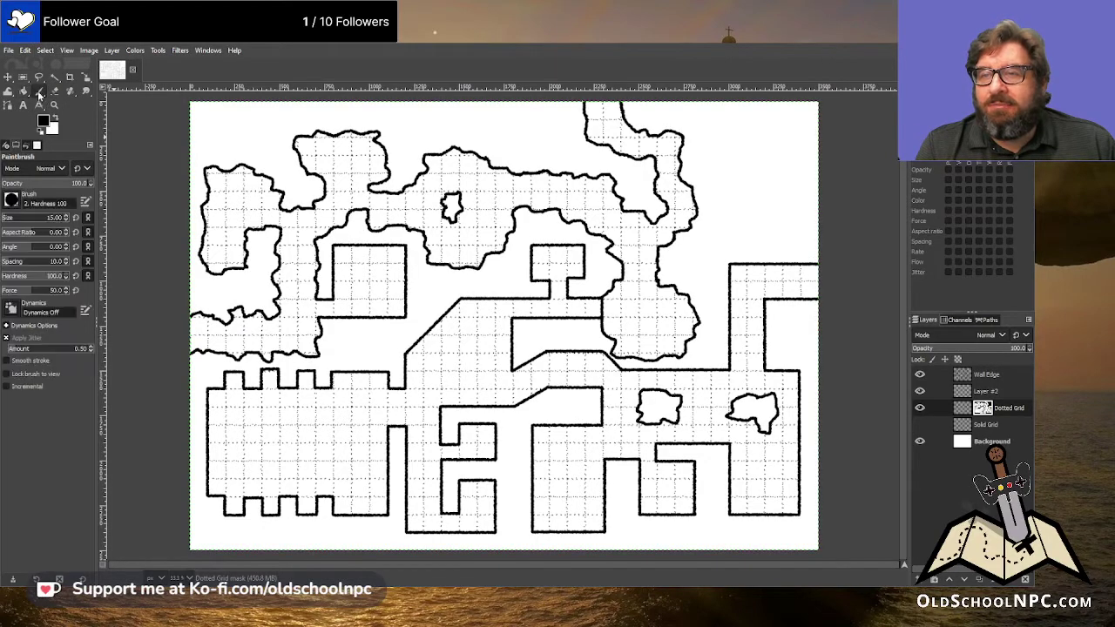
left_click(54, 122)
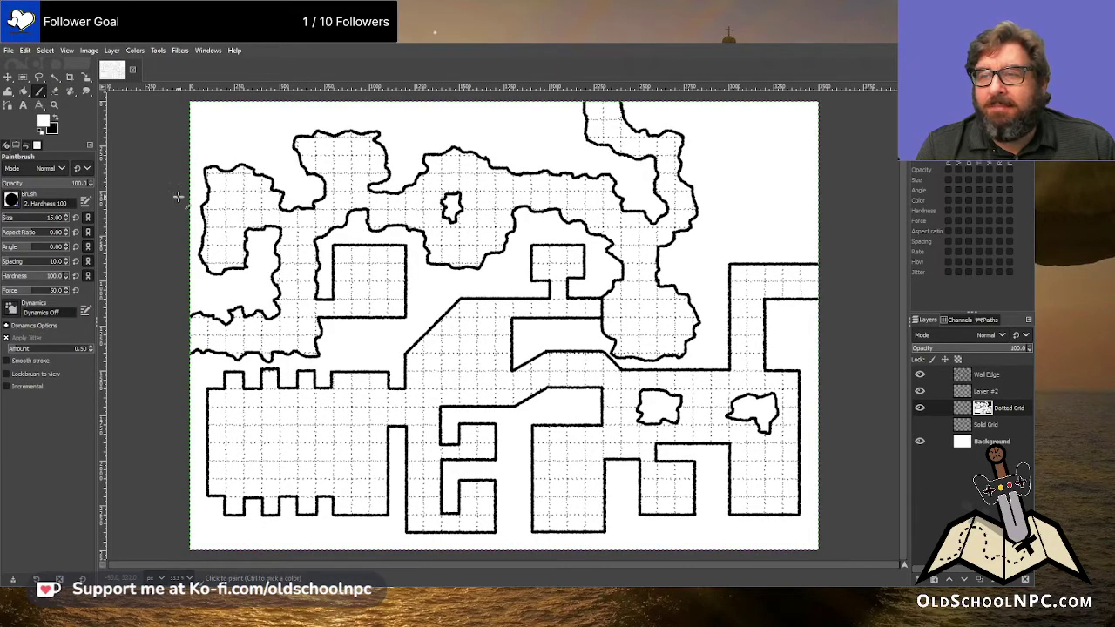
left_click_drag(52, 217, 75, 215)
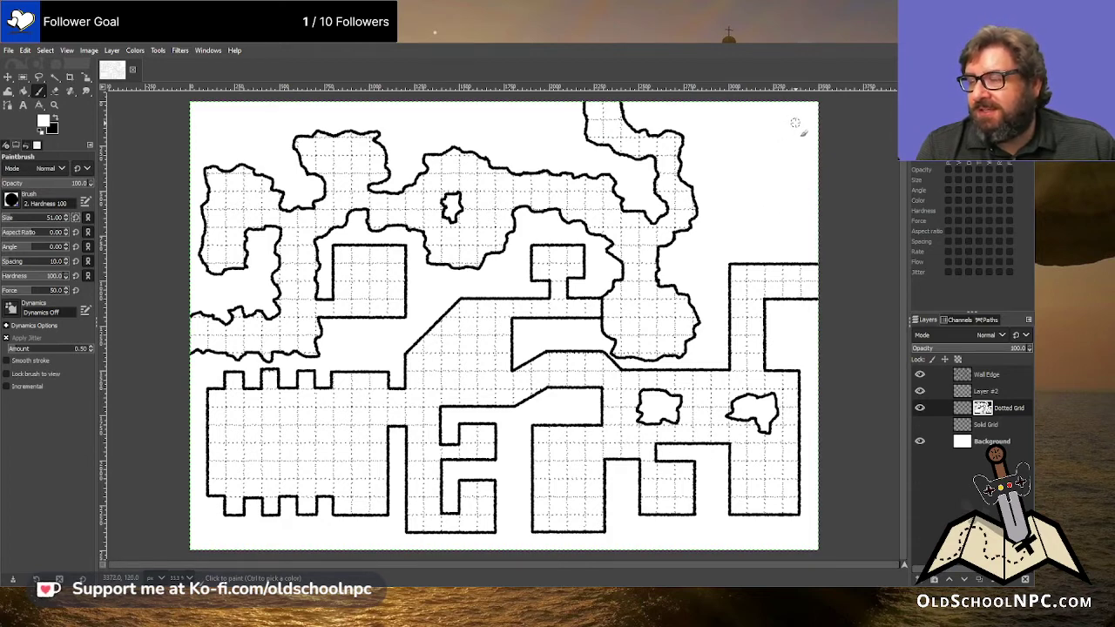
mouse_move(793, 124)
left_mouse_down()
mouse_move(754, 163)
mouse_move(723, 230)
mouse_move(772, 140)
mouse_move(757, 205)
mouse_move(801, 138)
mouse_move(759, 204)
left_mouse_up()
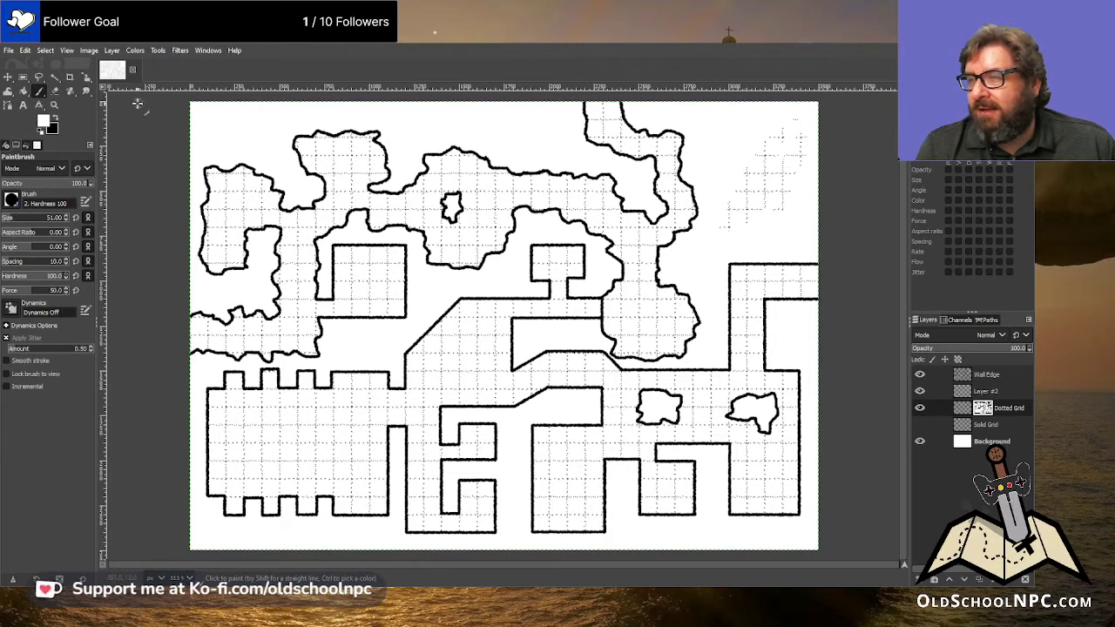
key("ctrl+z")
key("ctrl+z")
key("ctrl+z")
key("ctrl+z")
key("ctrl+z")
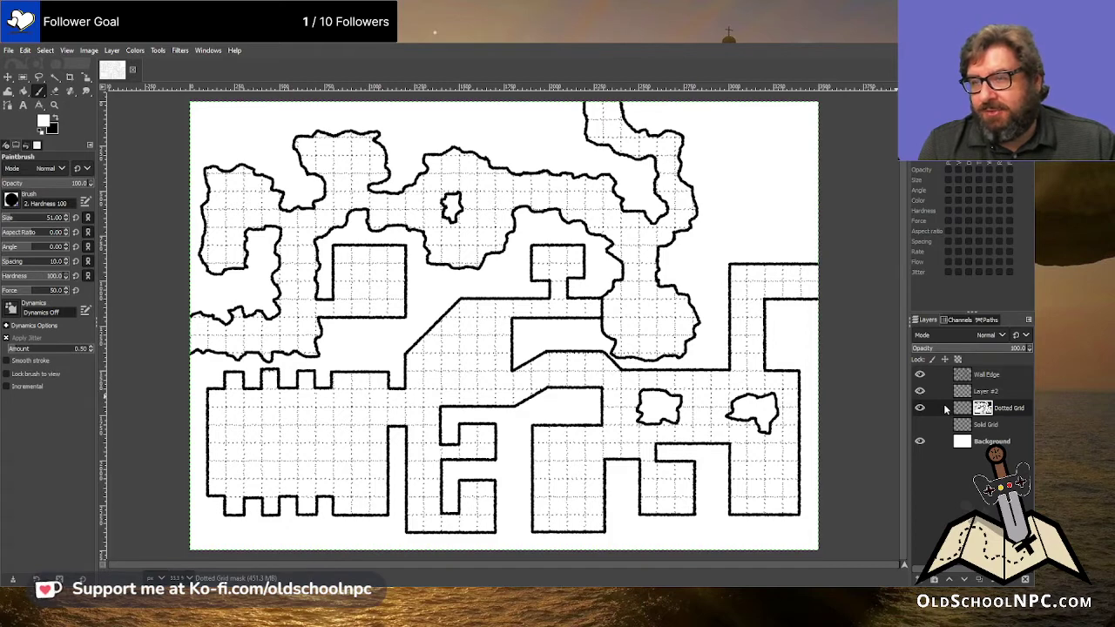
- Rename Layer #2 to 'Stone'
double_click(974, 396)
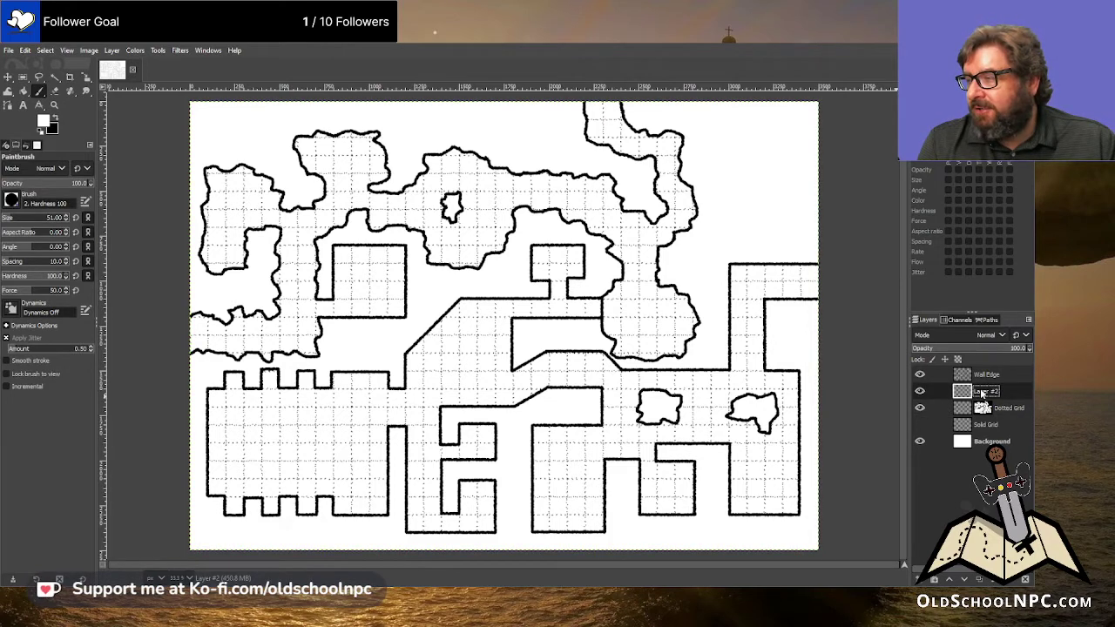
type("Stone")
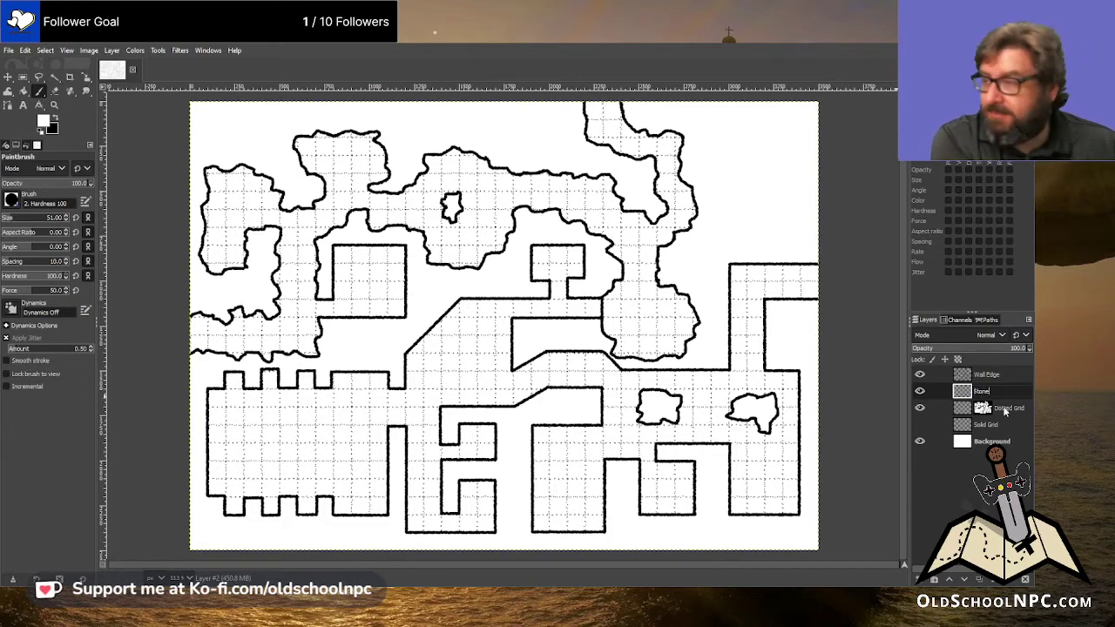
key("Return")
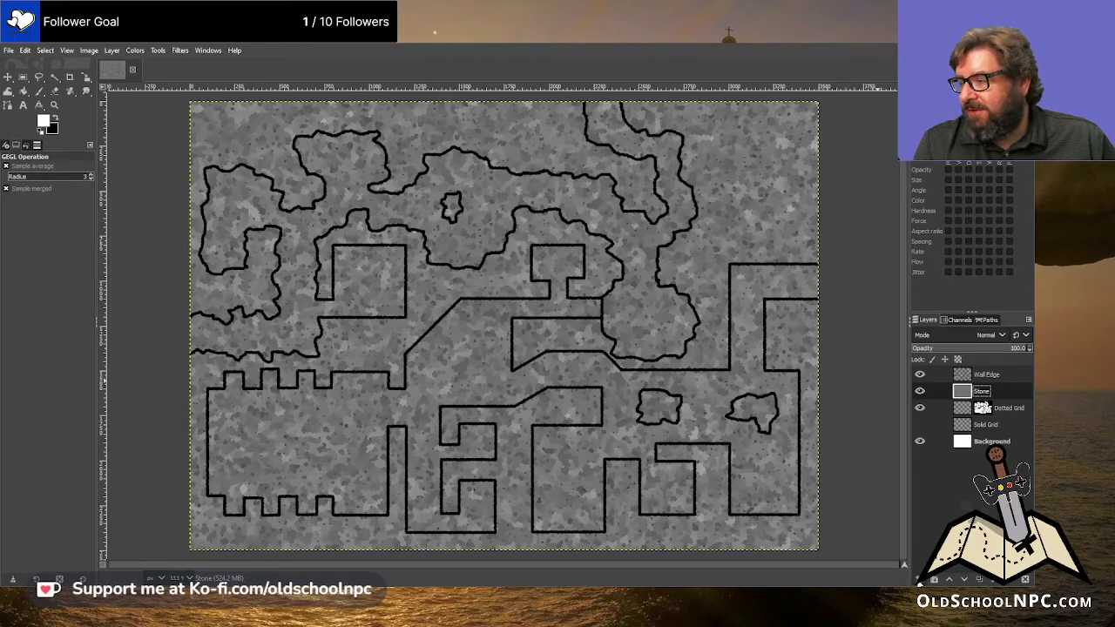
- Add a new layer named Stone Edge and give the Stone layer a white layer mask
left_click(917, 579, "shift")
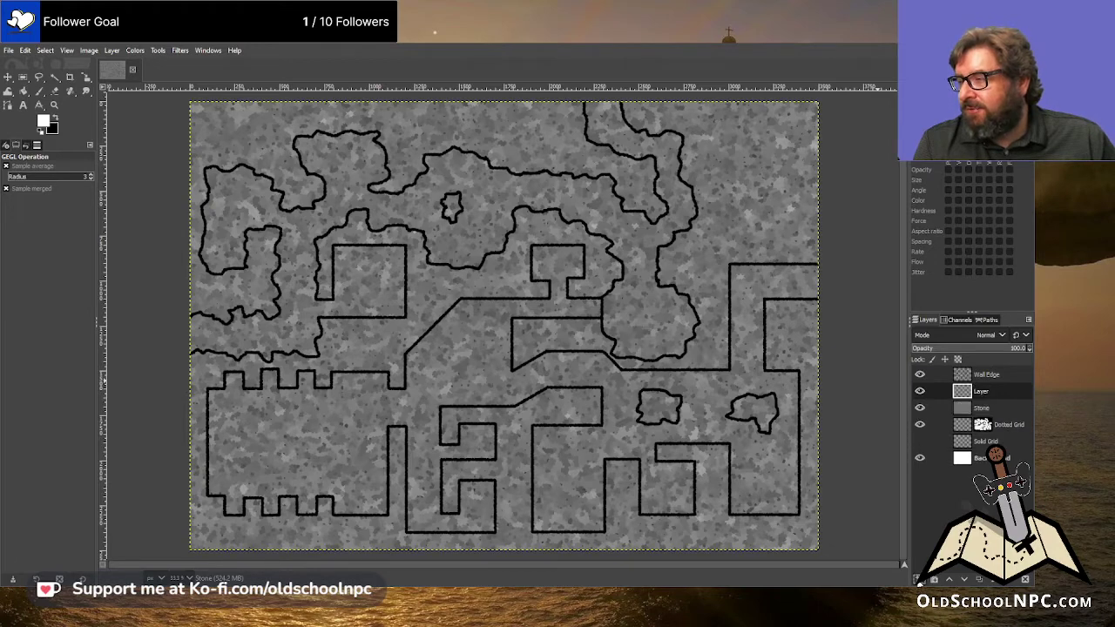
double_click(982, 391)
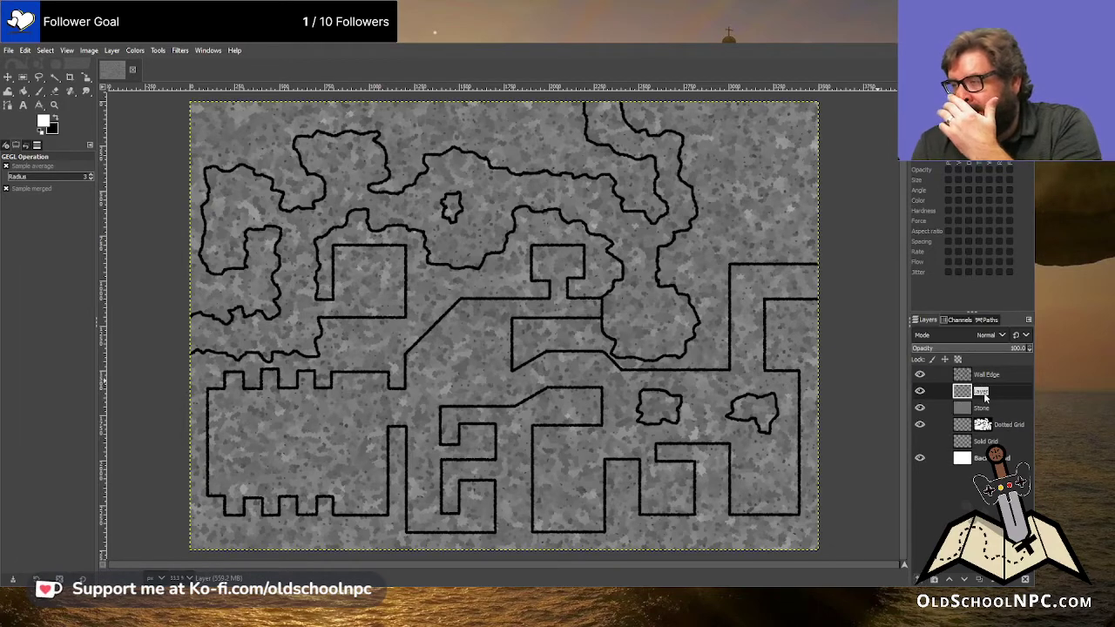
type("B")
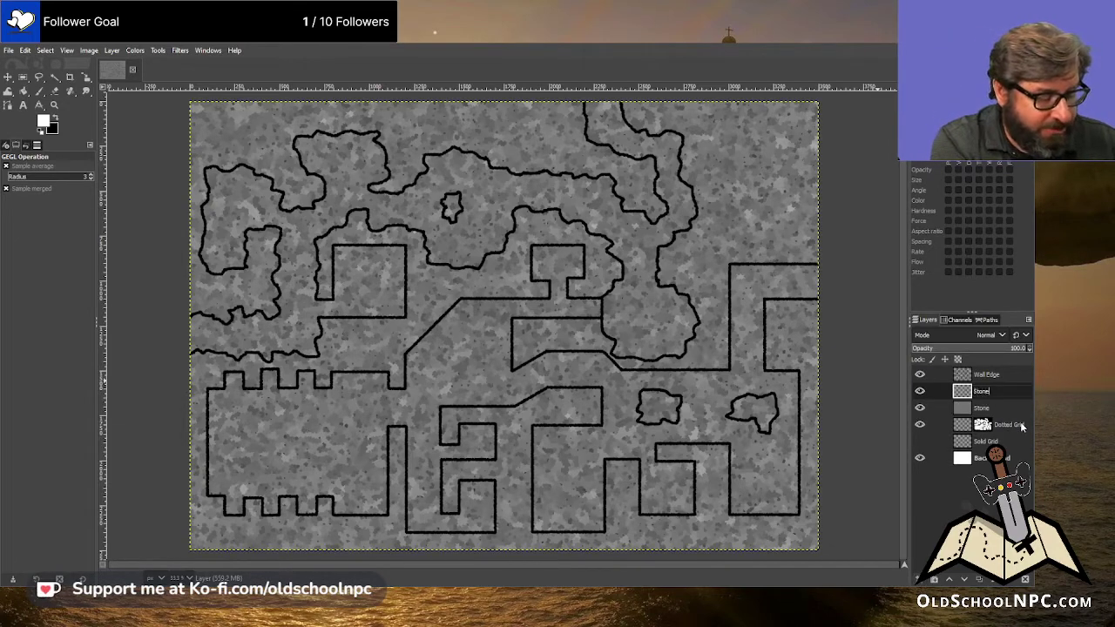
type("tone Edge")
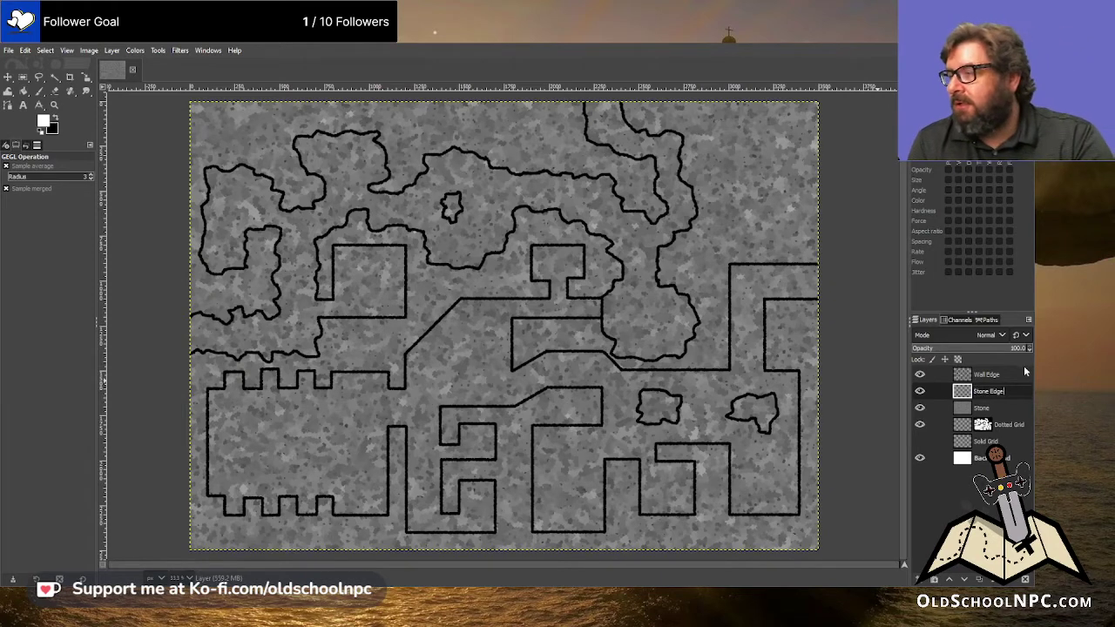
key("Return")
left_click(963, 413)
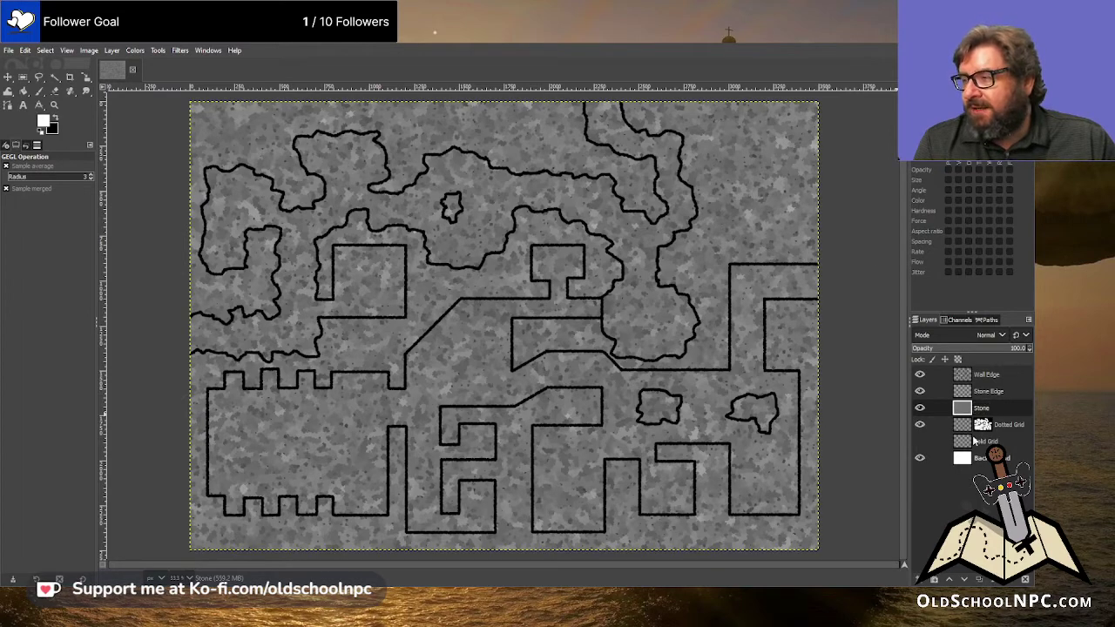
key("ctrl+m")
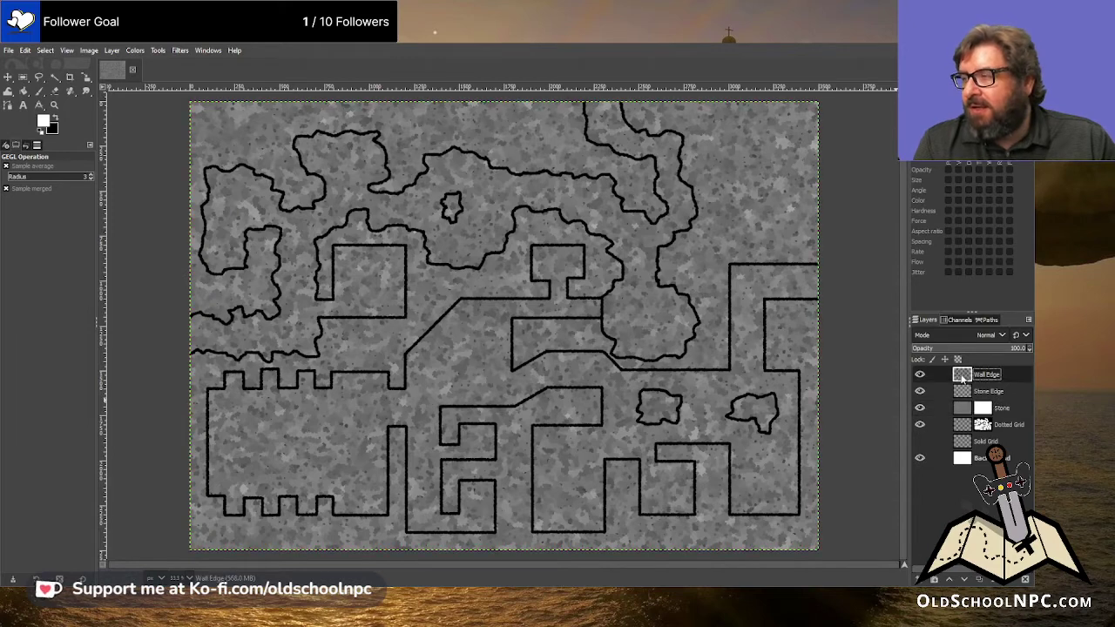
- With black as foreground, fuzzy-select the cave, corridor and room floors on Wall Edge
left_click(964, 374)
left_click(55, 77)
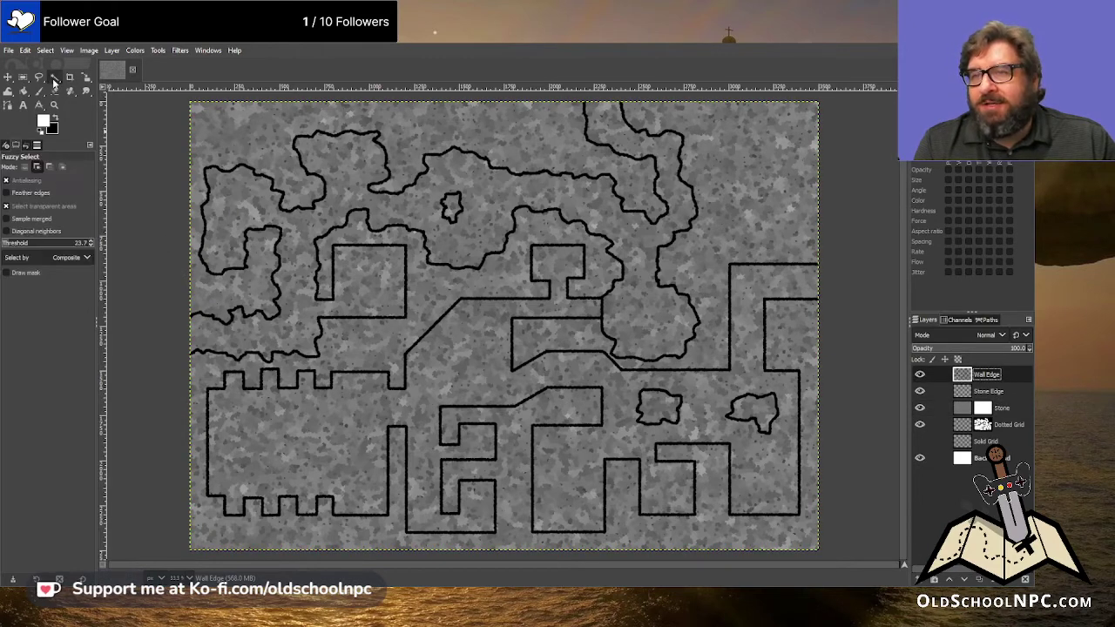
left_click(56, 119)
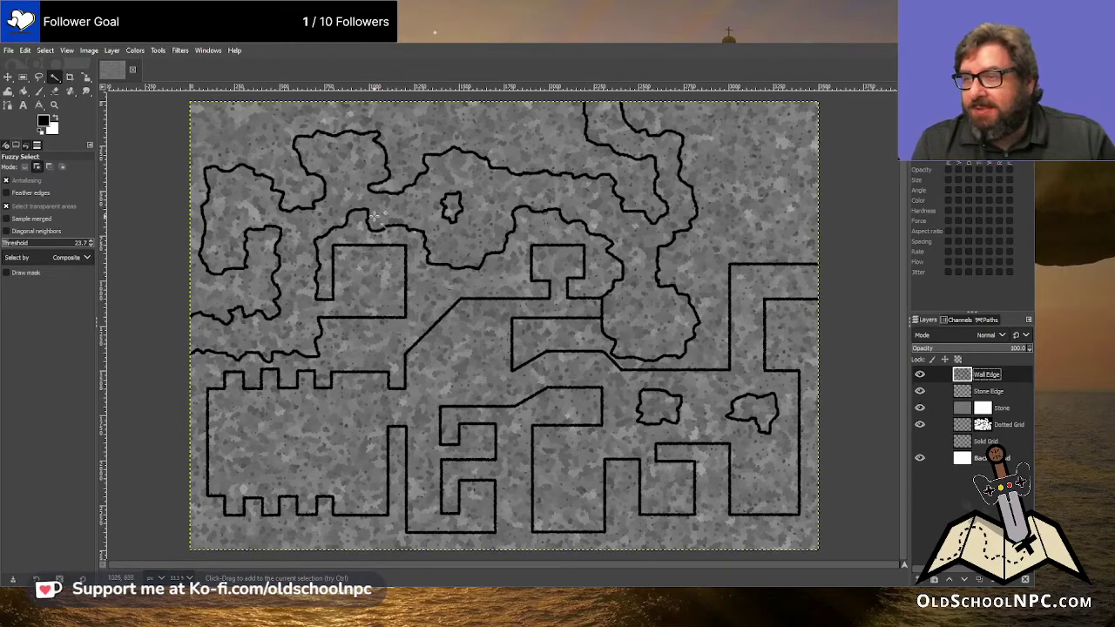
left_click(347, 172)
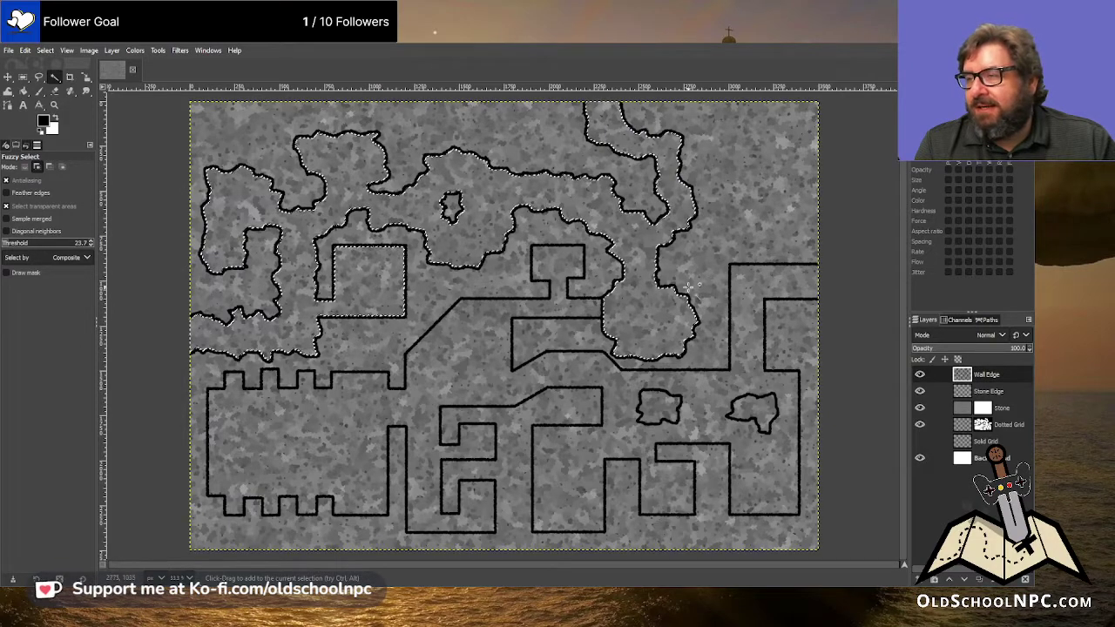
left_click(468, 368, "shift")
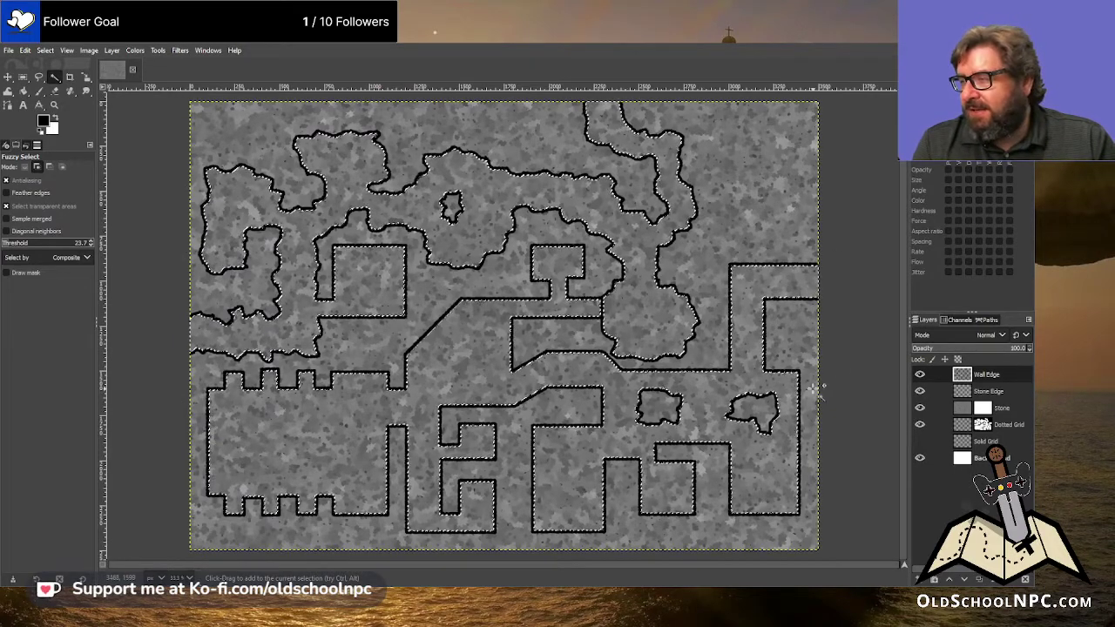
- Fill the floor selection black on the Stone layer mask, then clear the selection
left_click(984, 409)
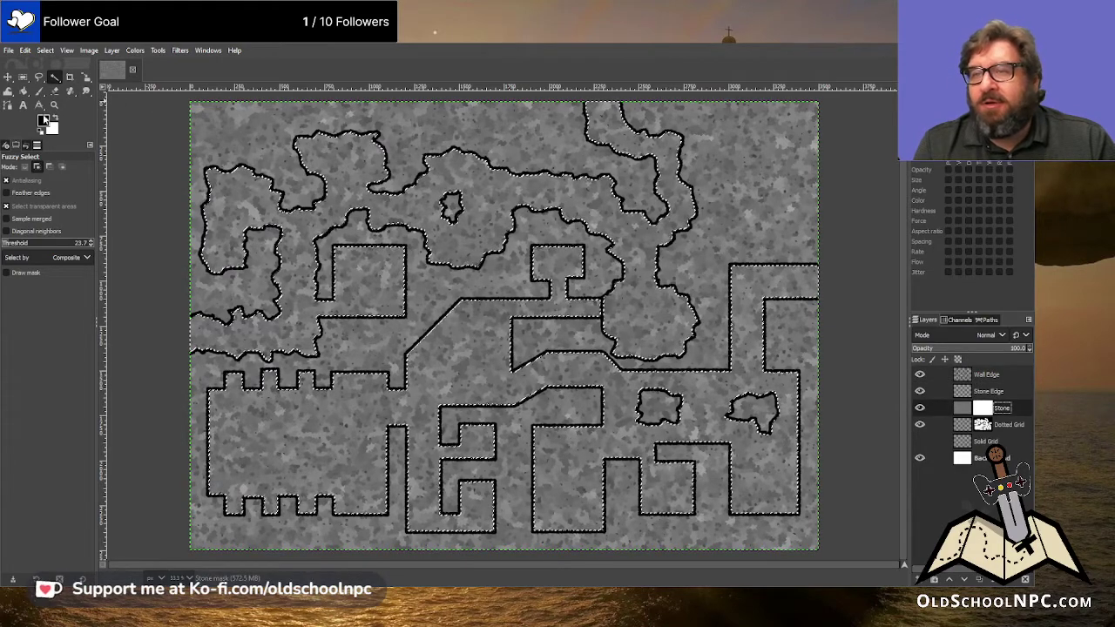
left_click(24, 90)
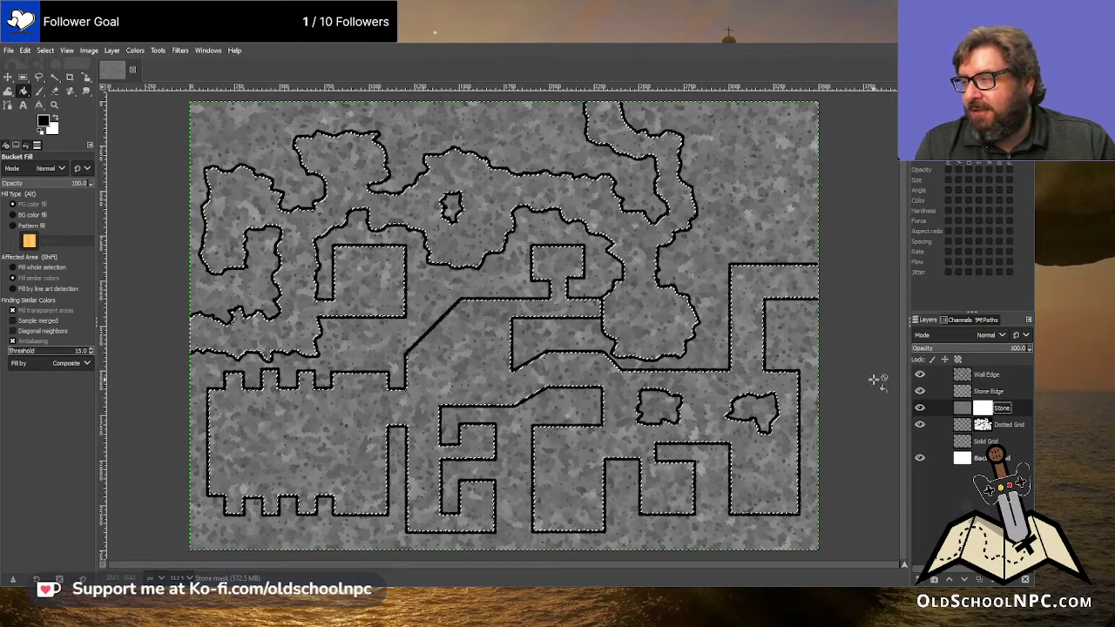
left_click(710, 402)
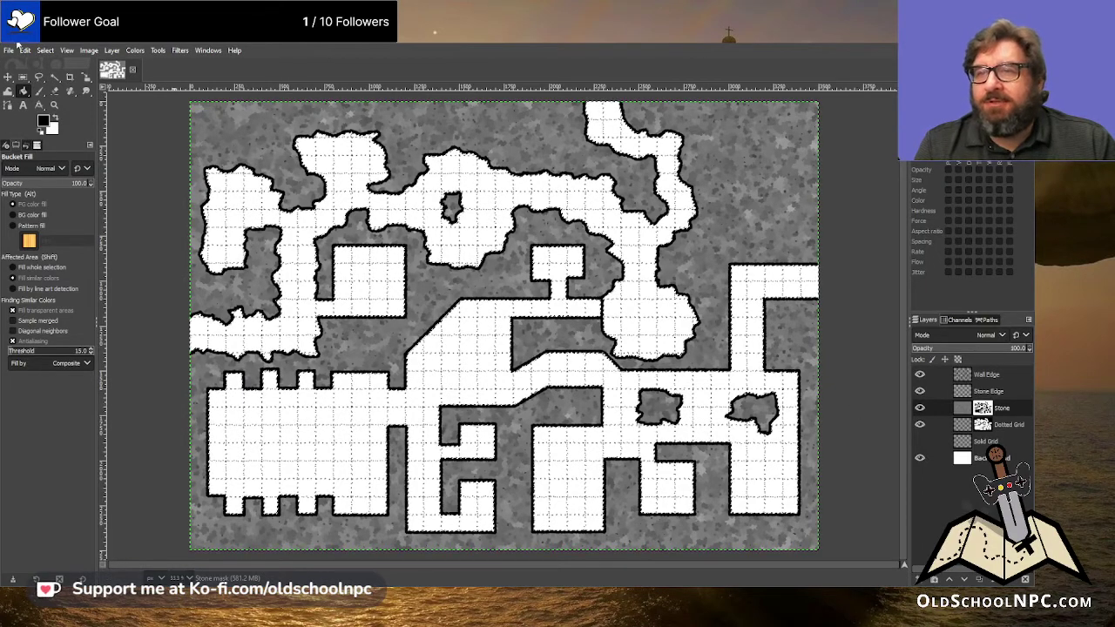
left_click(45, 51)
left_click(56, 79)
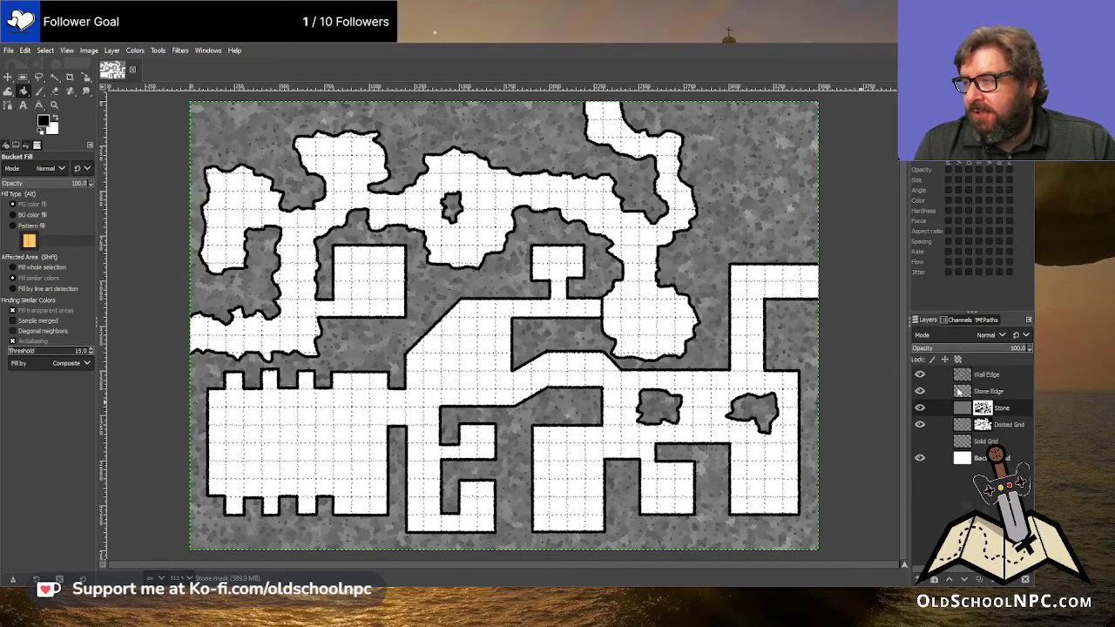
left_click(967, 394)
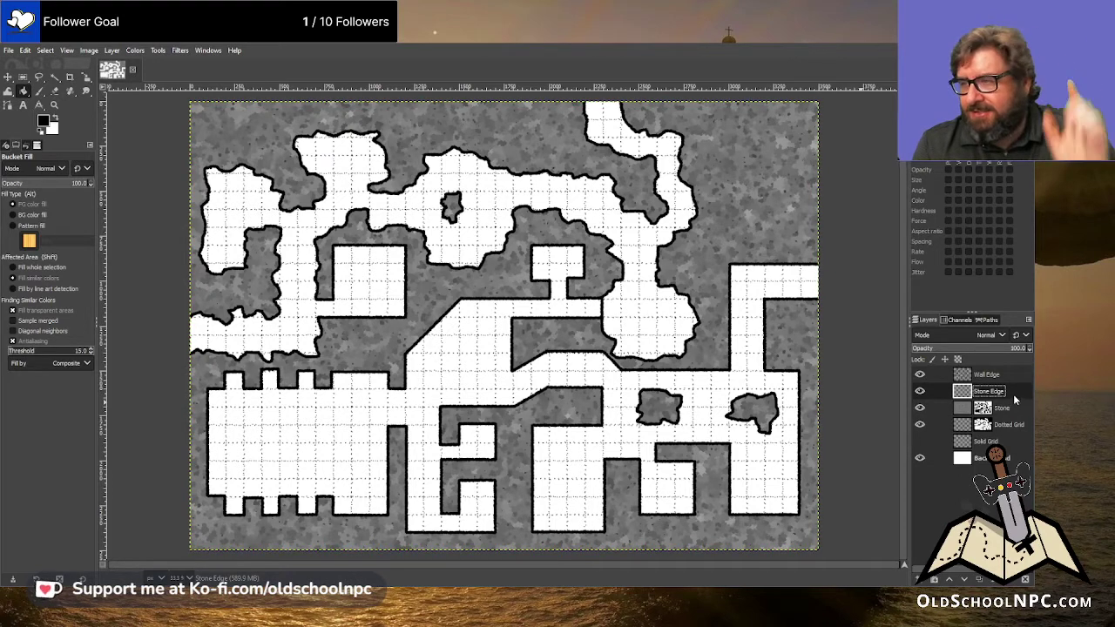
- Select the area outside the rooms and reapply the cellular texture on Stone Edge
left_click(964, 375)
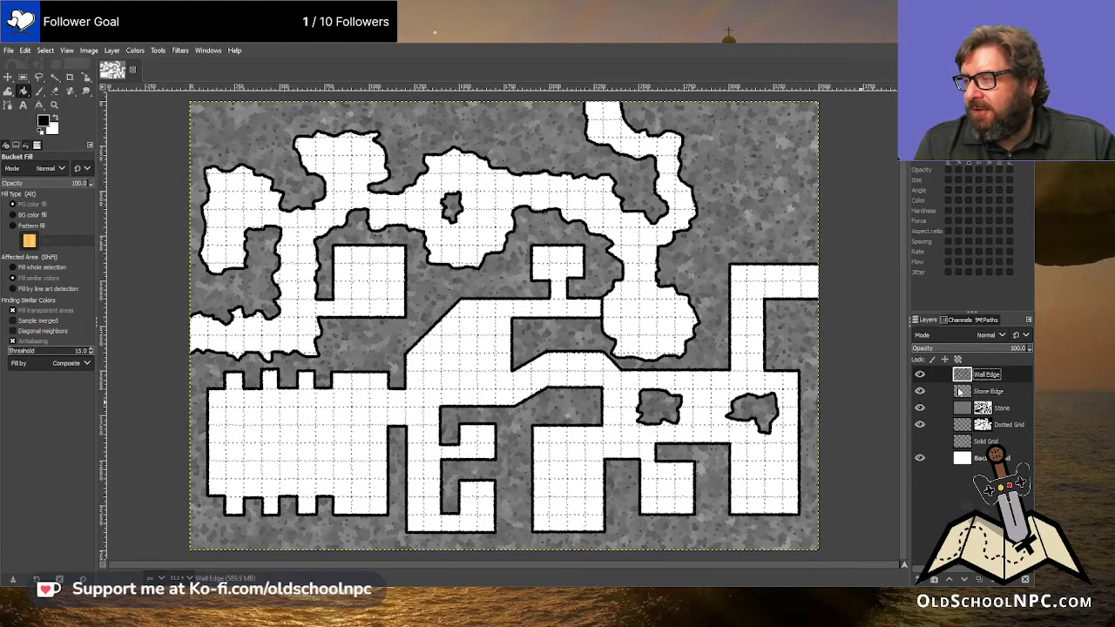
left_click(54, 77)
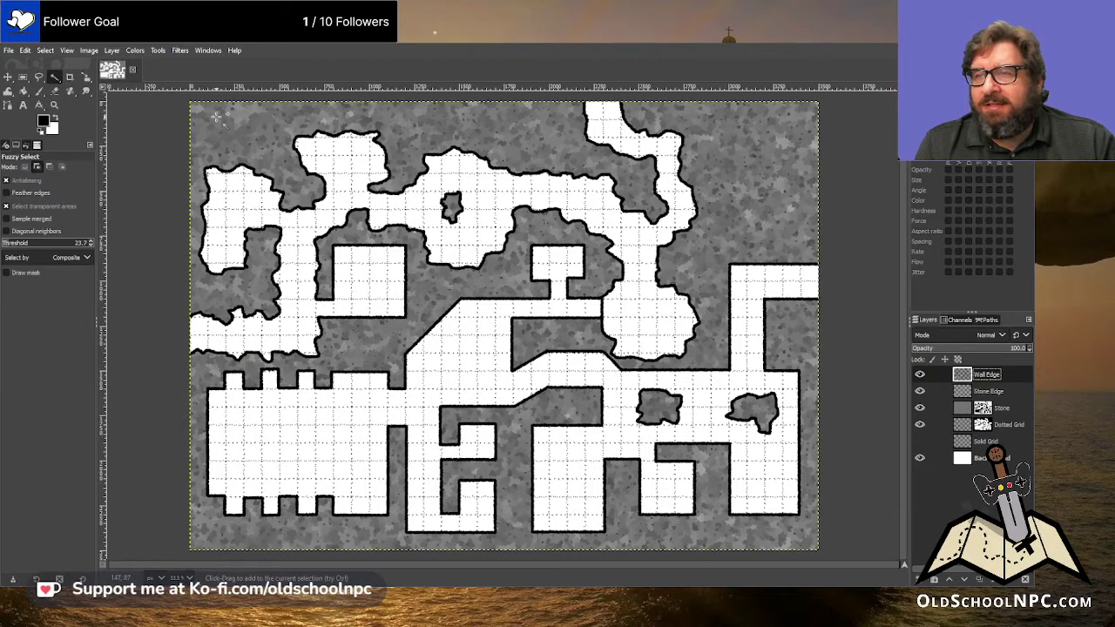
left_click(270, 150)
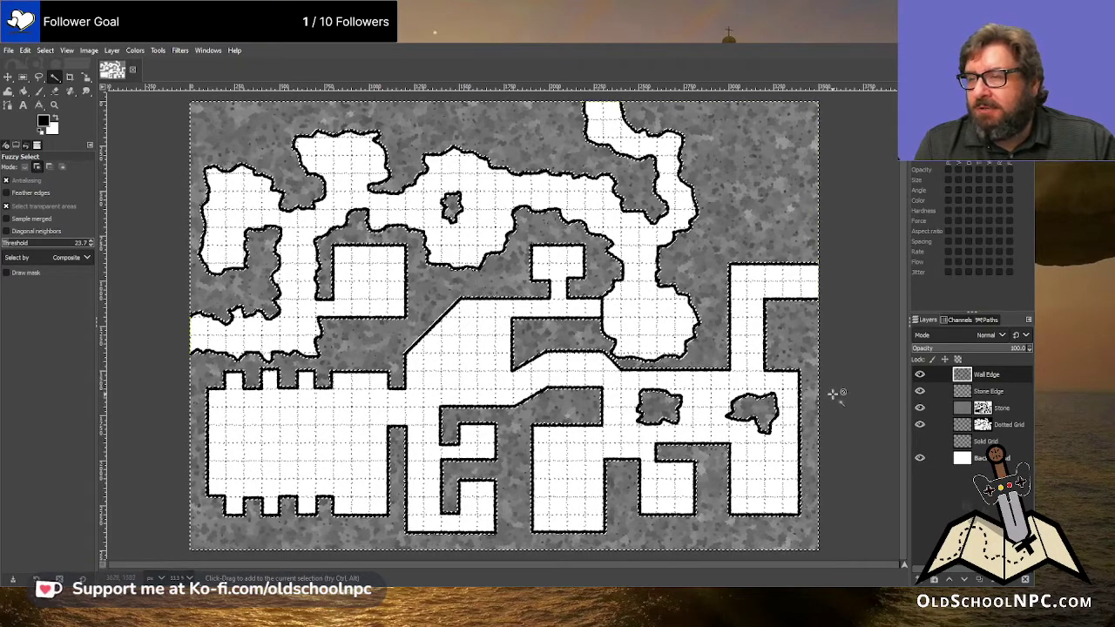
left_click(955, 394)
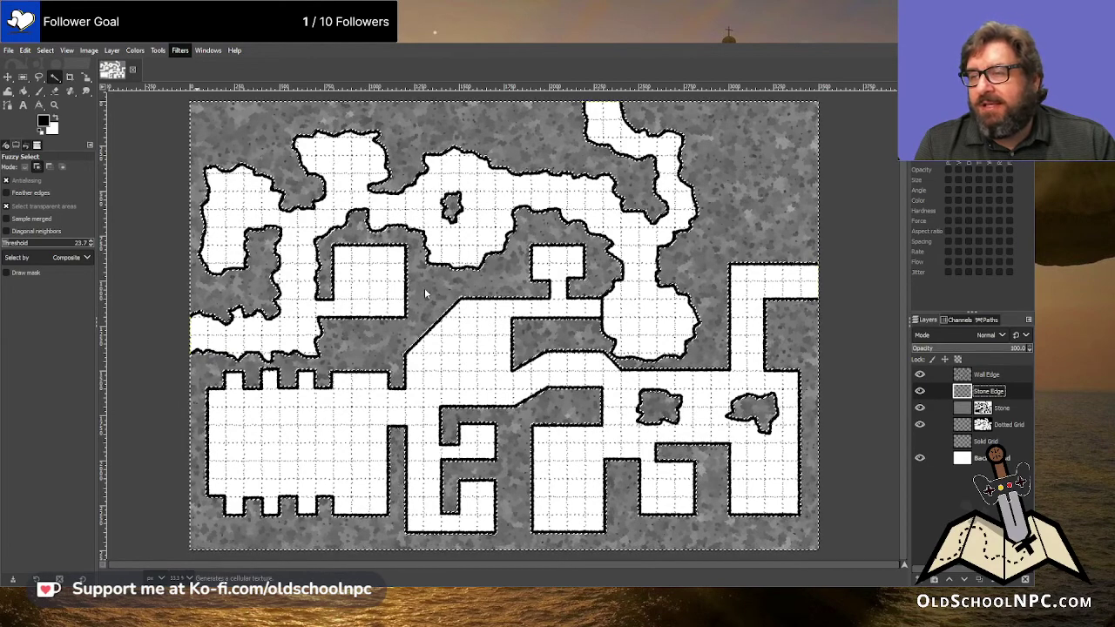
key("ctrl+f")
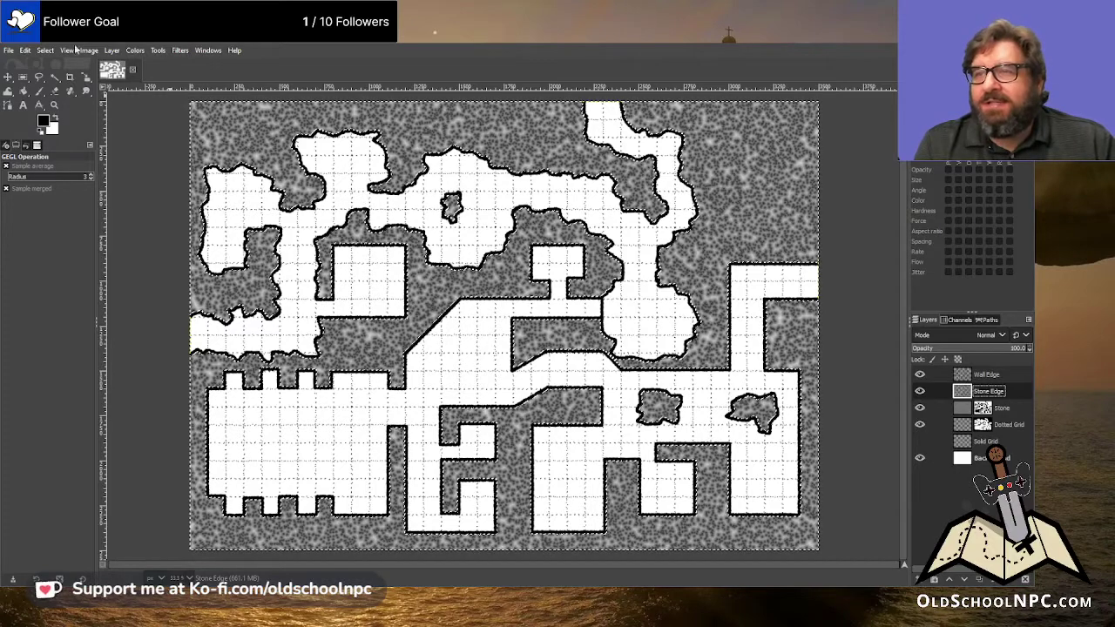
- Apply the Superpixels effect to Stone Edge and clear the selection
left_click(181, 50)
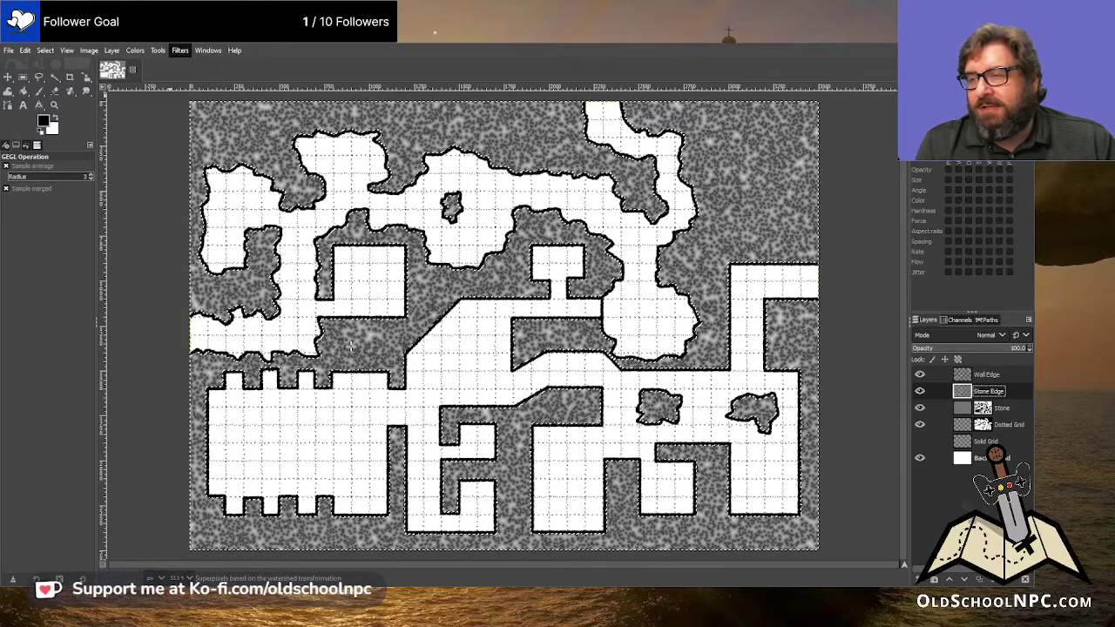
key("Escape")
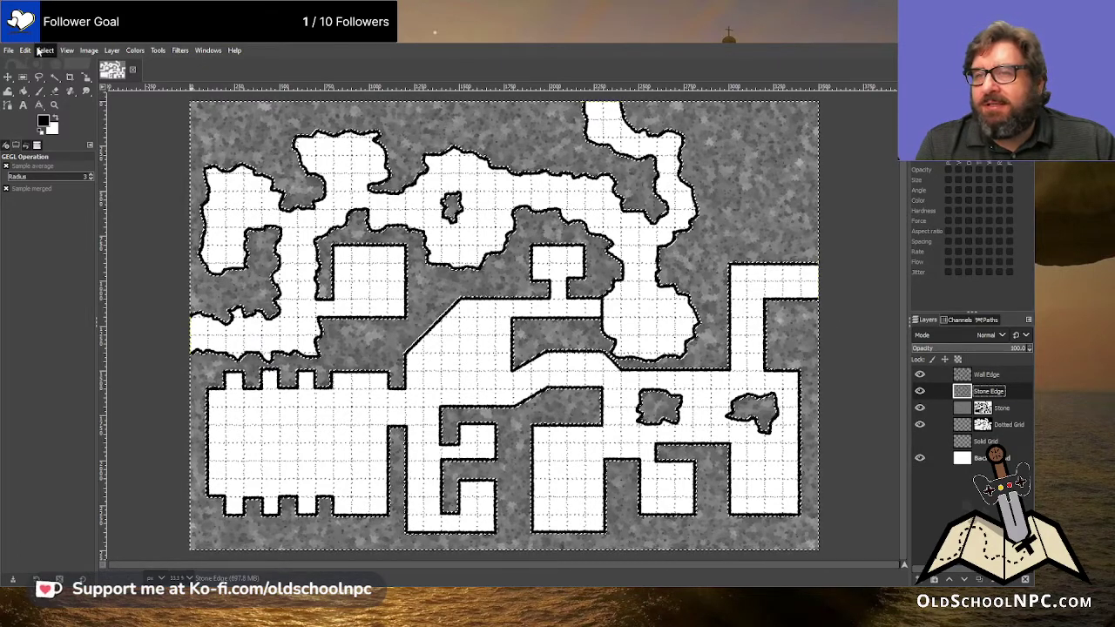
key("ctrl+shift+a")
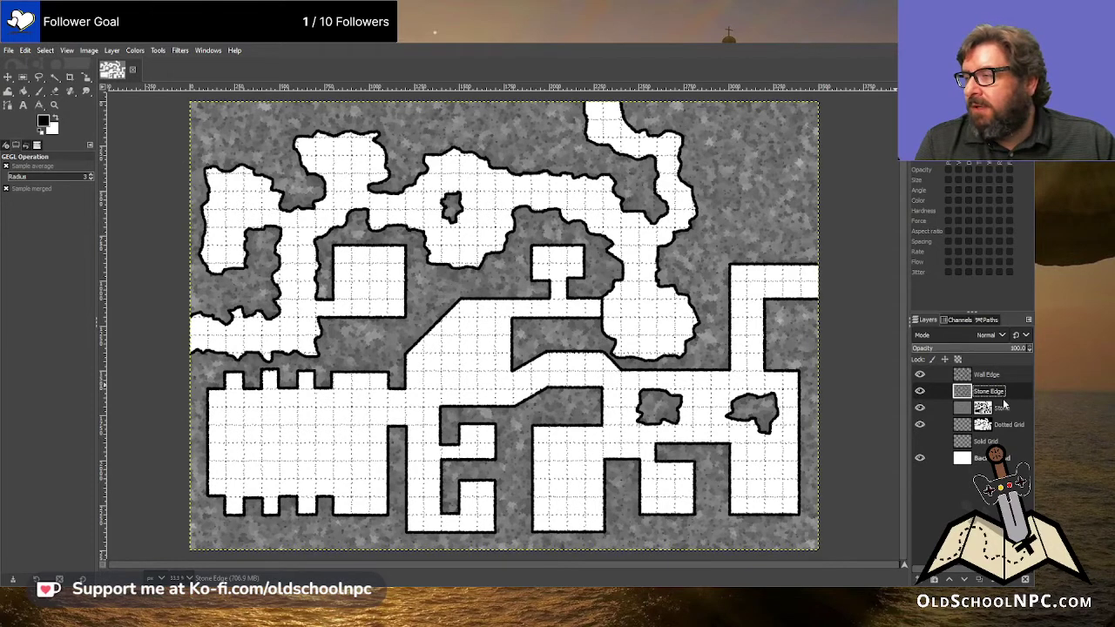
- Compare a lower Stone Edge opacity, restore it to 100%, and save 20220607a.xcf
left_click_drag(990, 349, 963, 357)
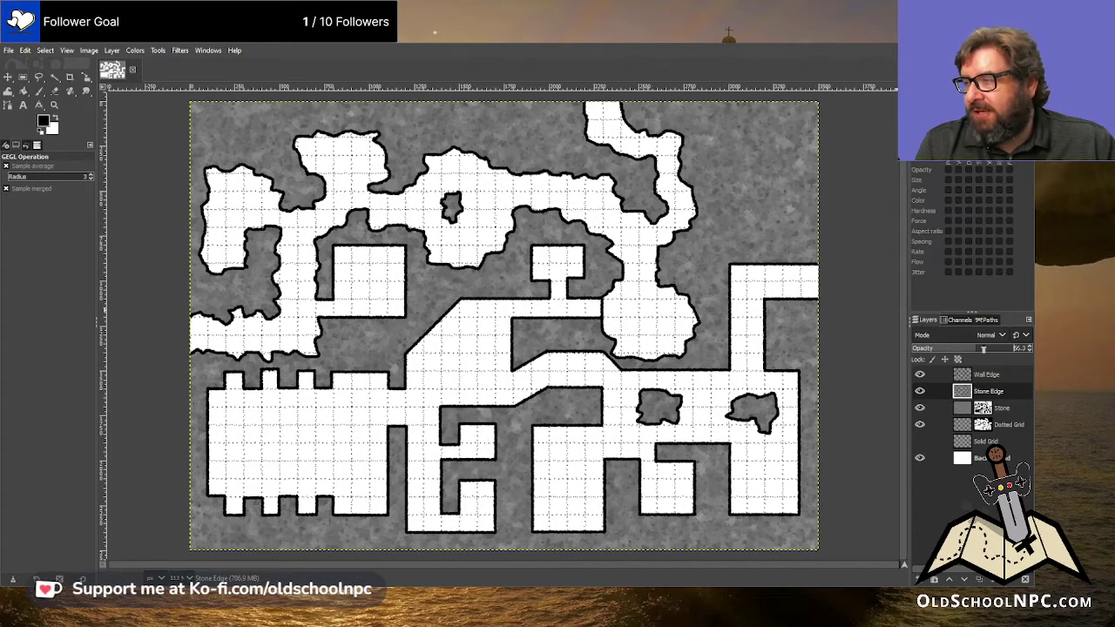
left_click_drag(958, 348, 1029, 348)
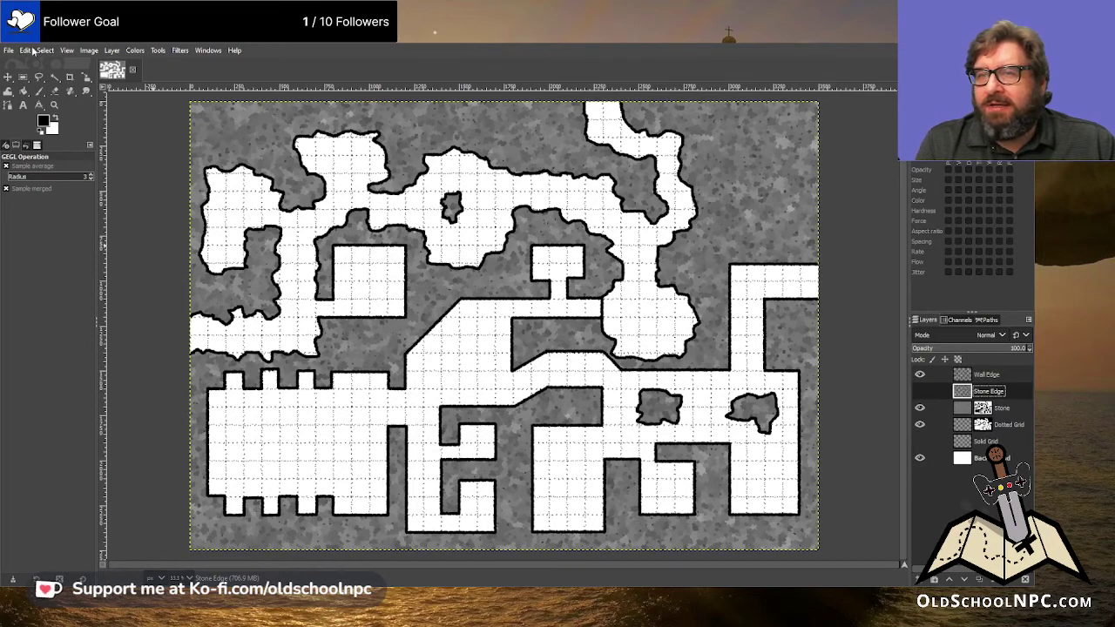
key("ctrl+s")
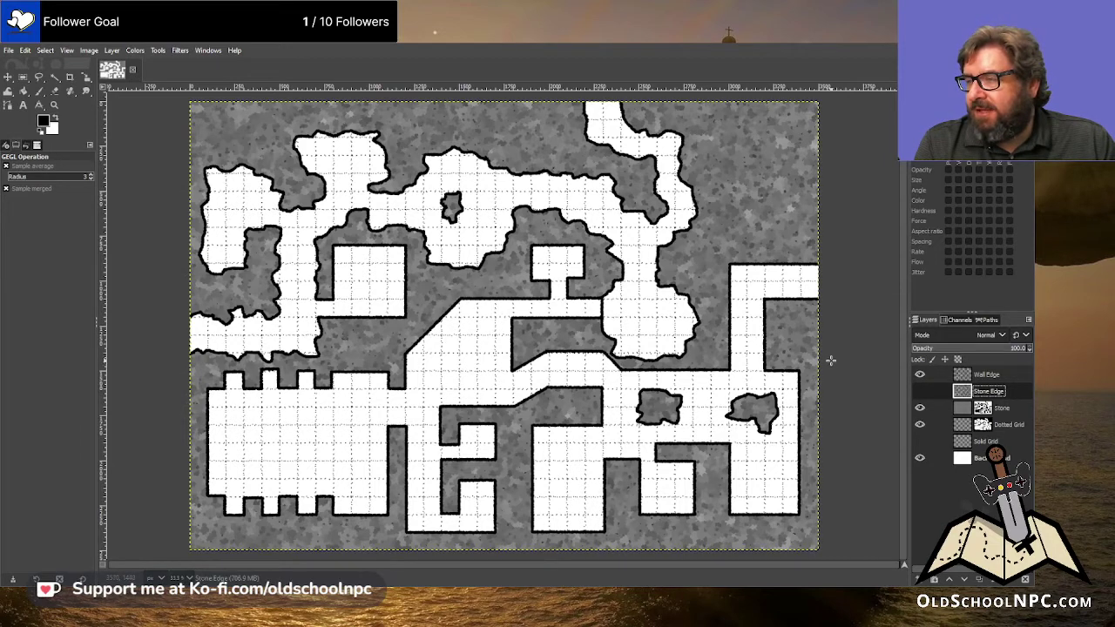
- Add a Wall Shadow layer just below Stone, then fuzzy-select the walls on Wall Edge
left_click(977, 377)
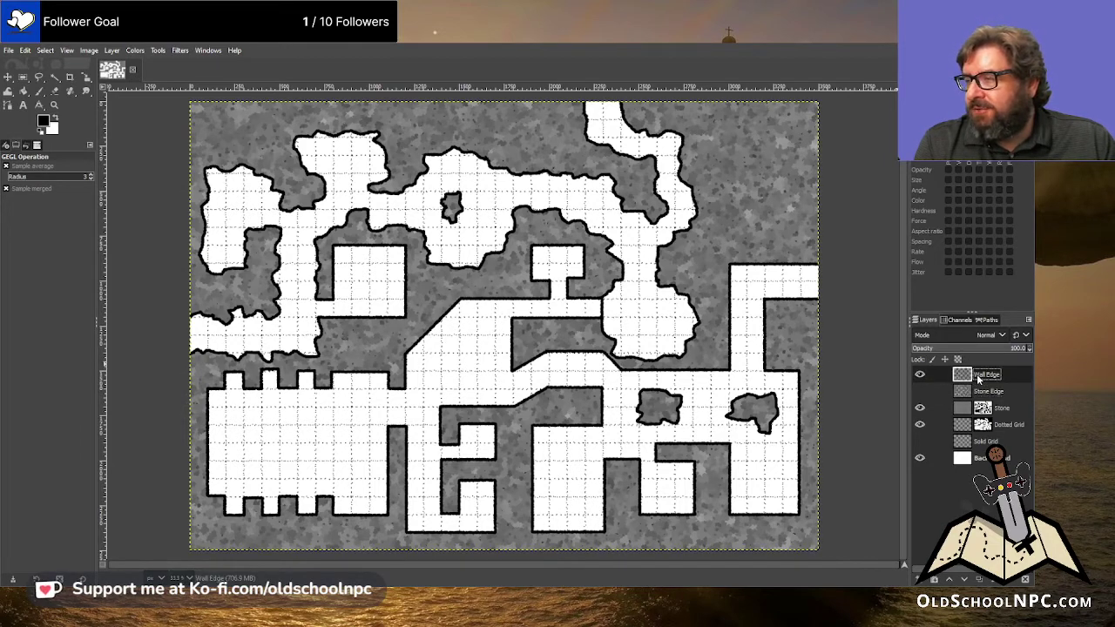
left_click(933, 579, "shift")
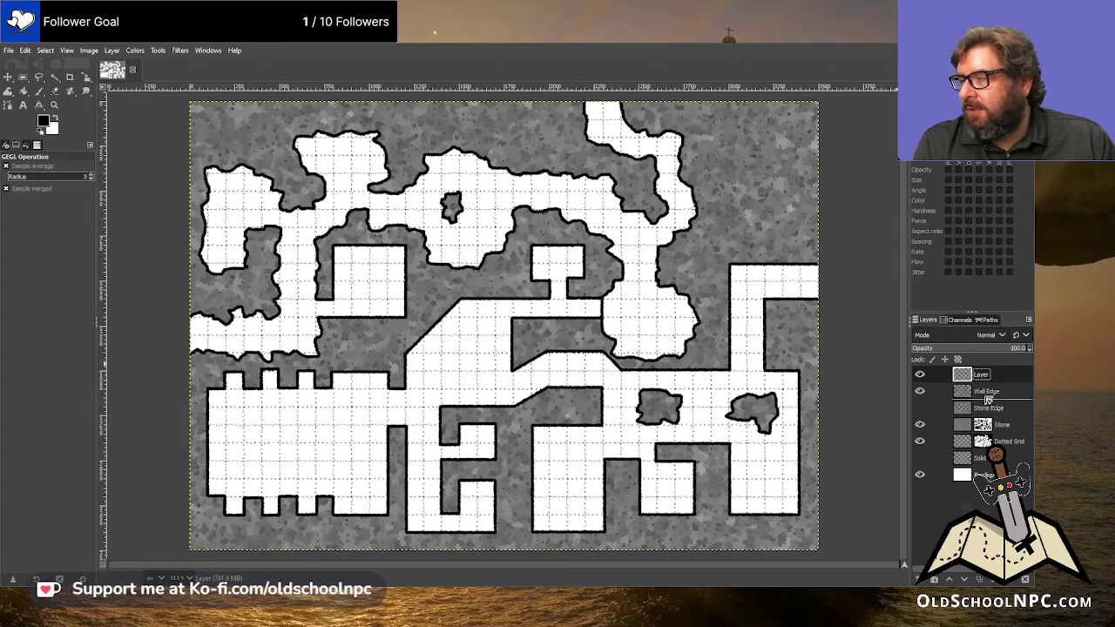
left_click_drag(988, 407, 989, 427)
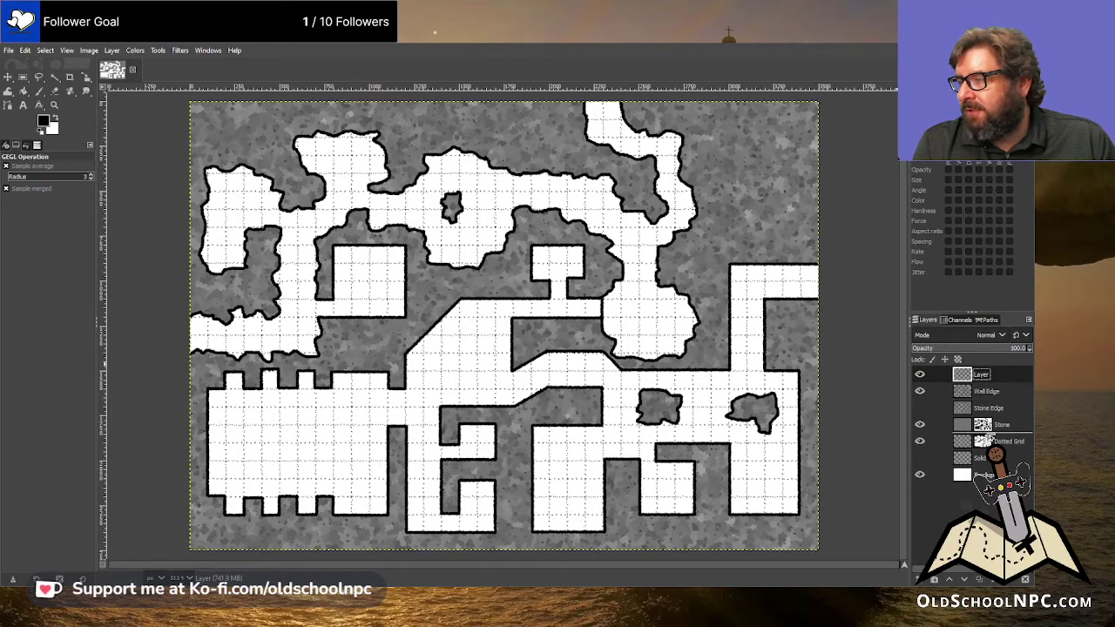
left_click_drag(989, 434, 989, 433)
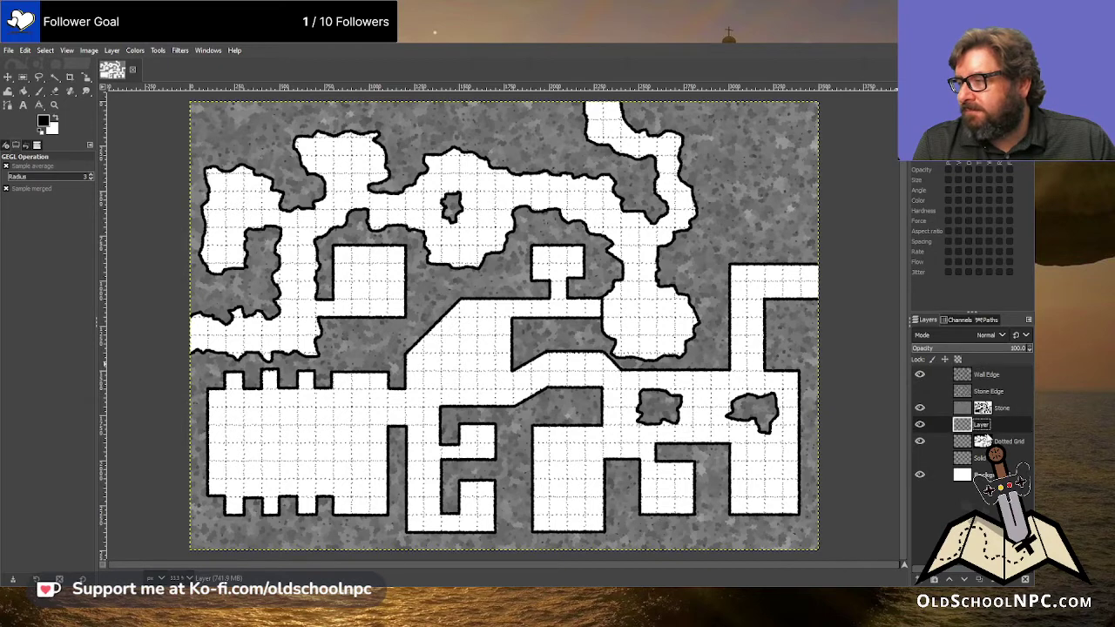
type("Wall Shado")
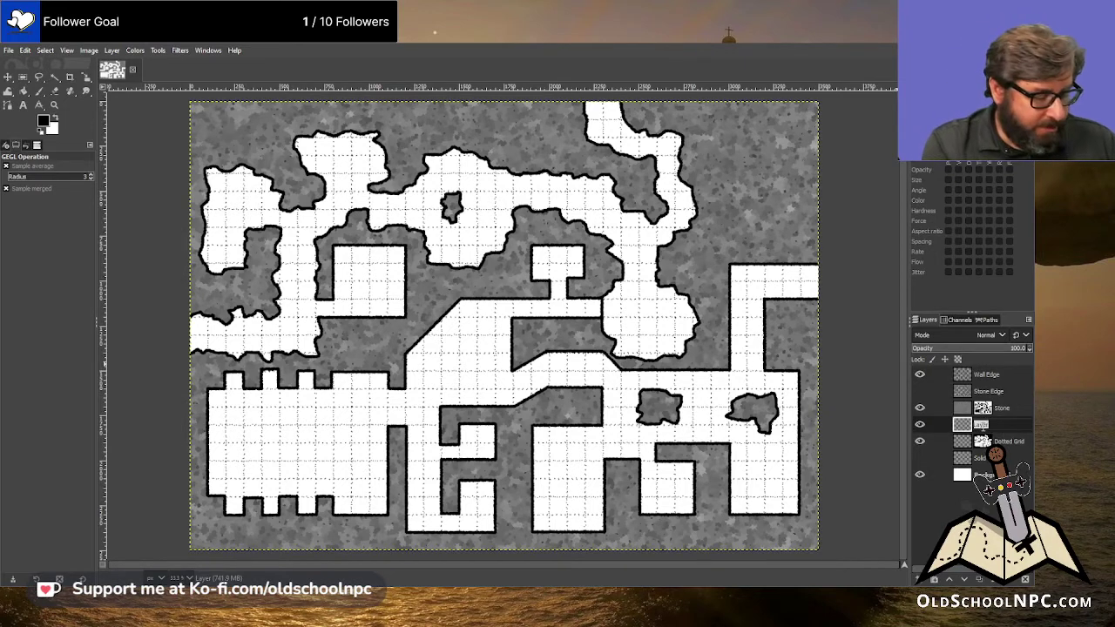
type("w")
key("Return")
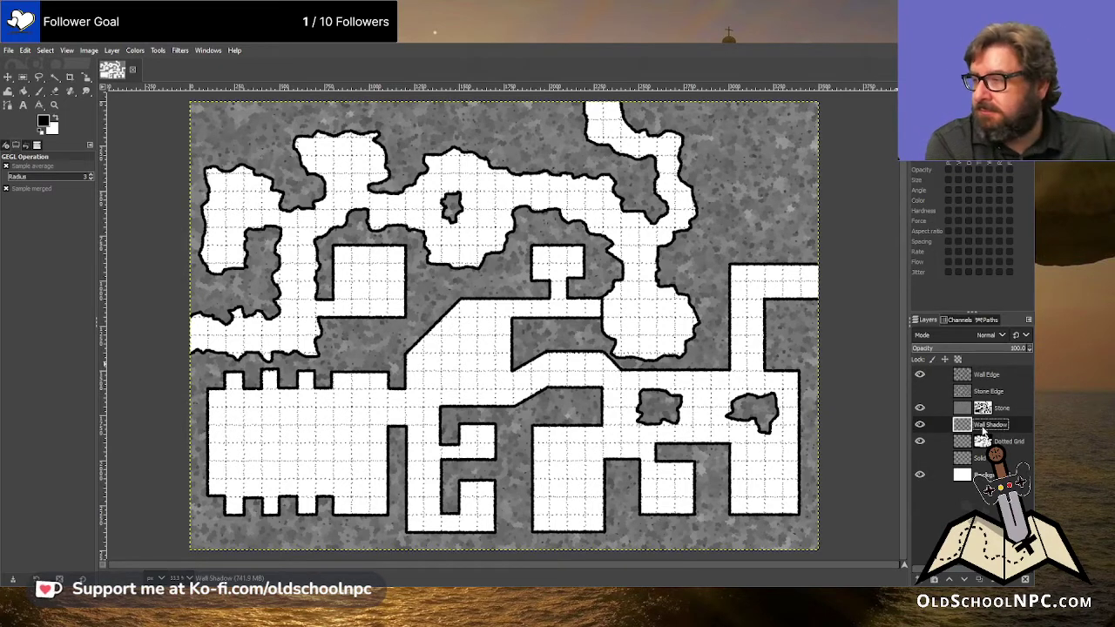
left_click(942, 375)
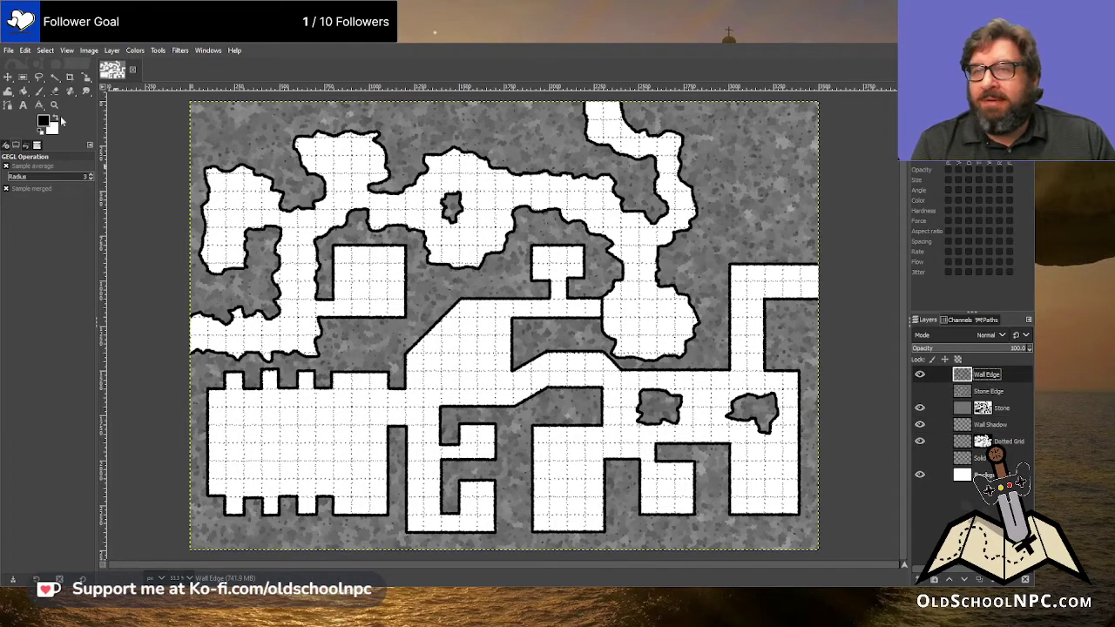
left_click(54, 77)
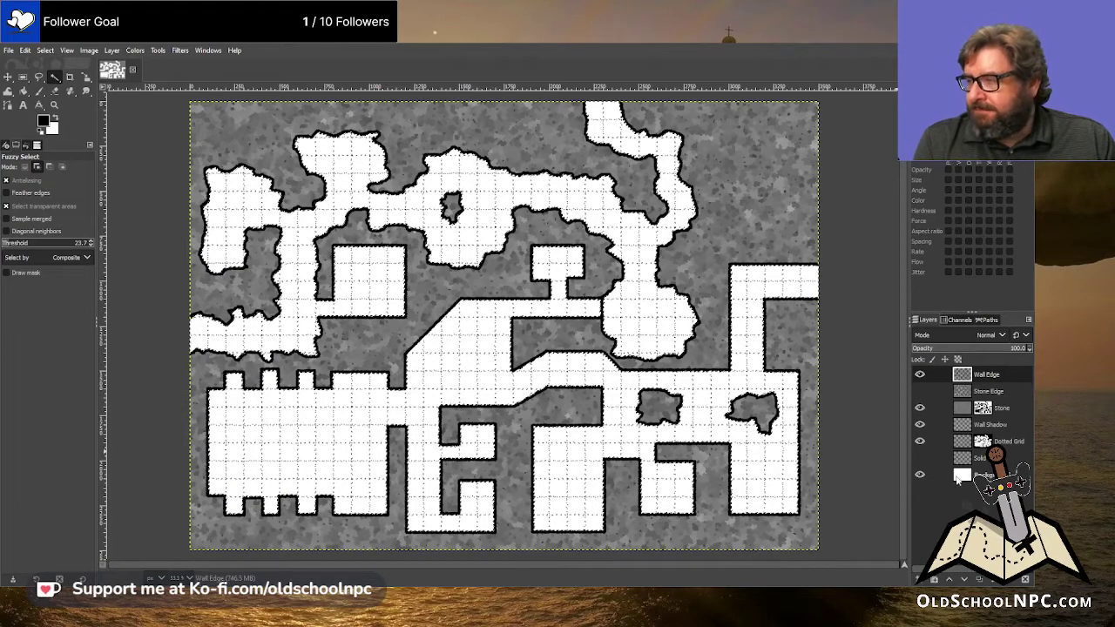
- Stroke the selected walls on Wall Shadow with a soft 050-hardness paintbrush
left_click(965, 430)
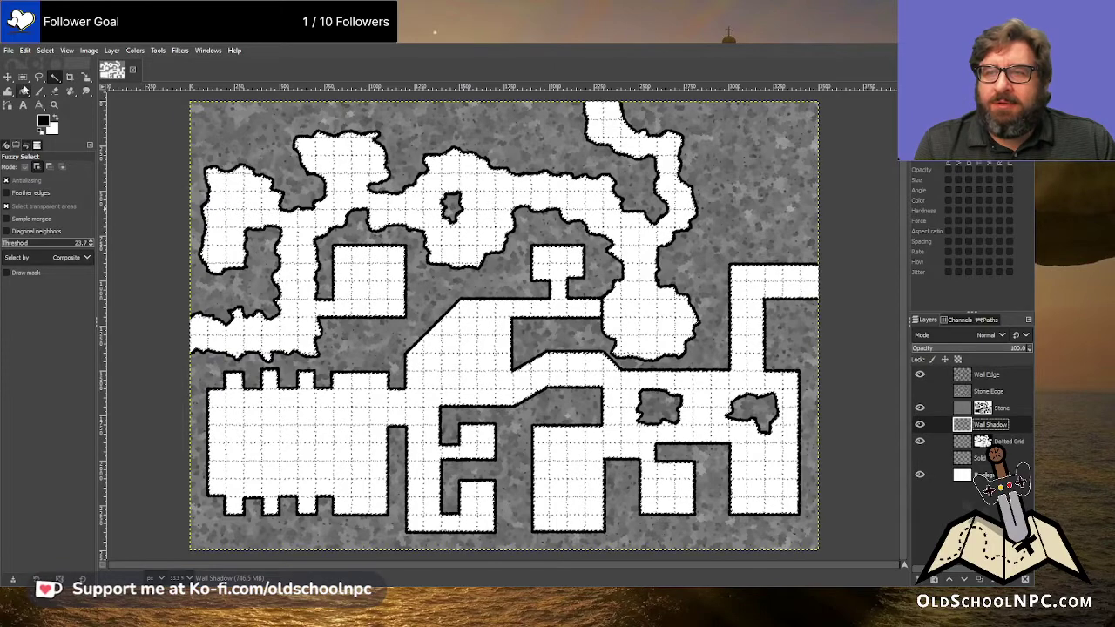
left_click(39, 90)
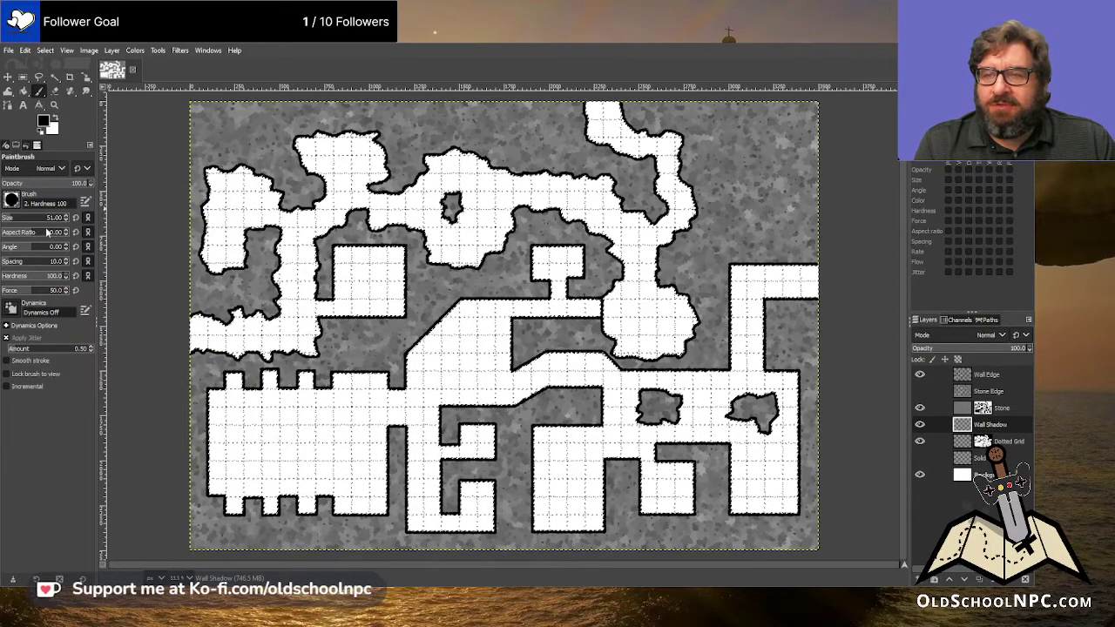
key("comma")
key("comma")
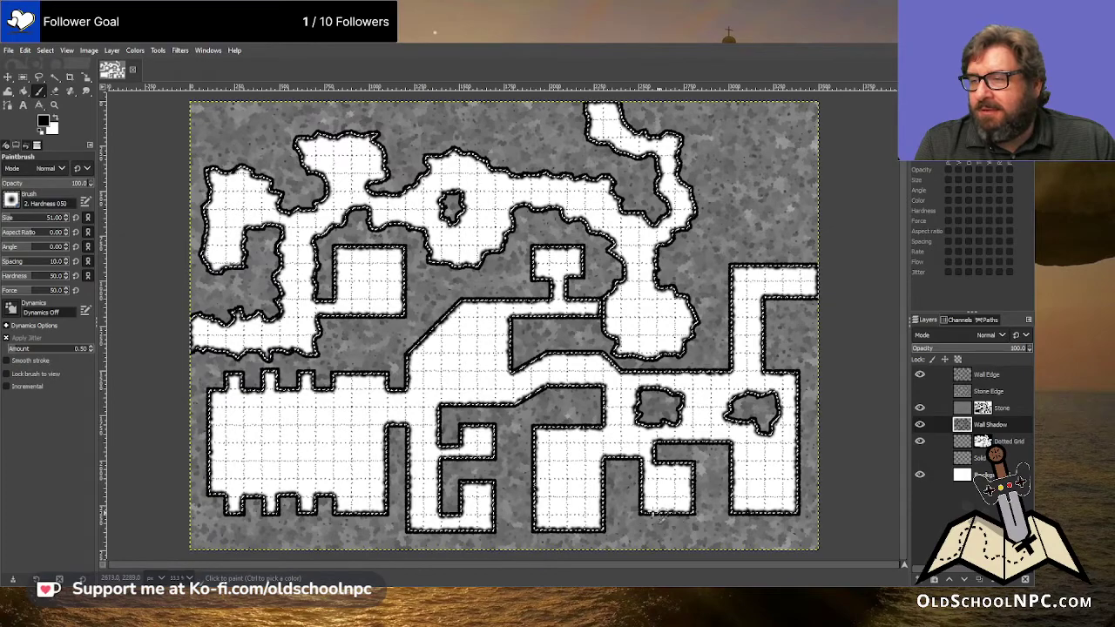
scroll(463, 379, "up", 4)
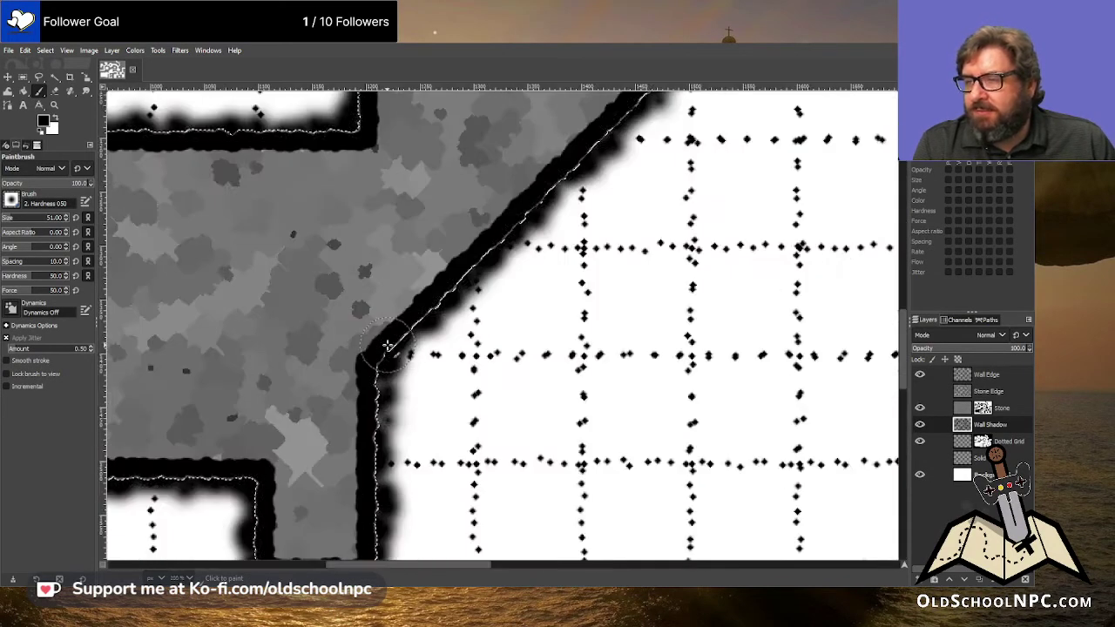
scroll(386, 348, "down", 1)
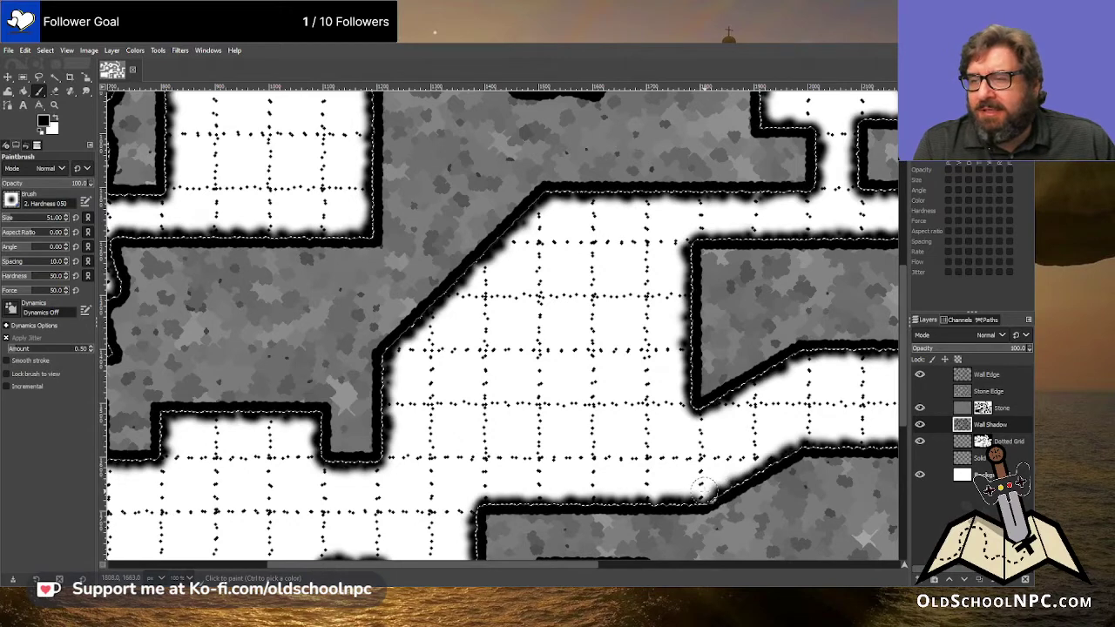
scroll(590, 479, "down", 2)
scroll(589, 479, "up", 1)
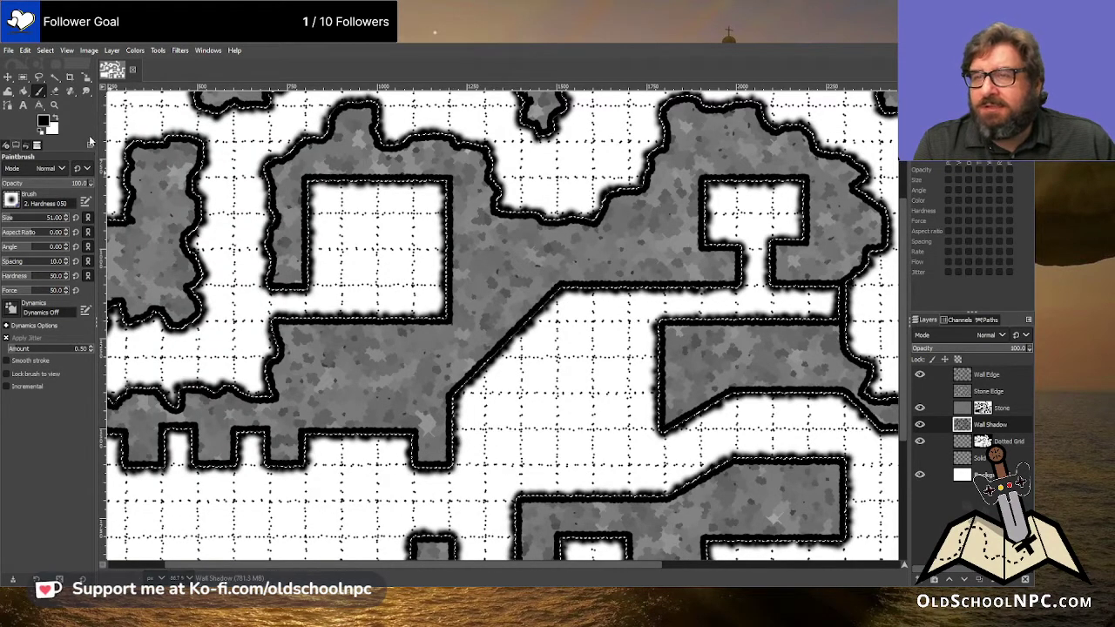
- Undo the test stroke and widen the brush to size 75 to retry
key("ctrl+shift+a")
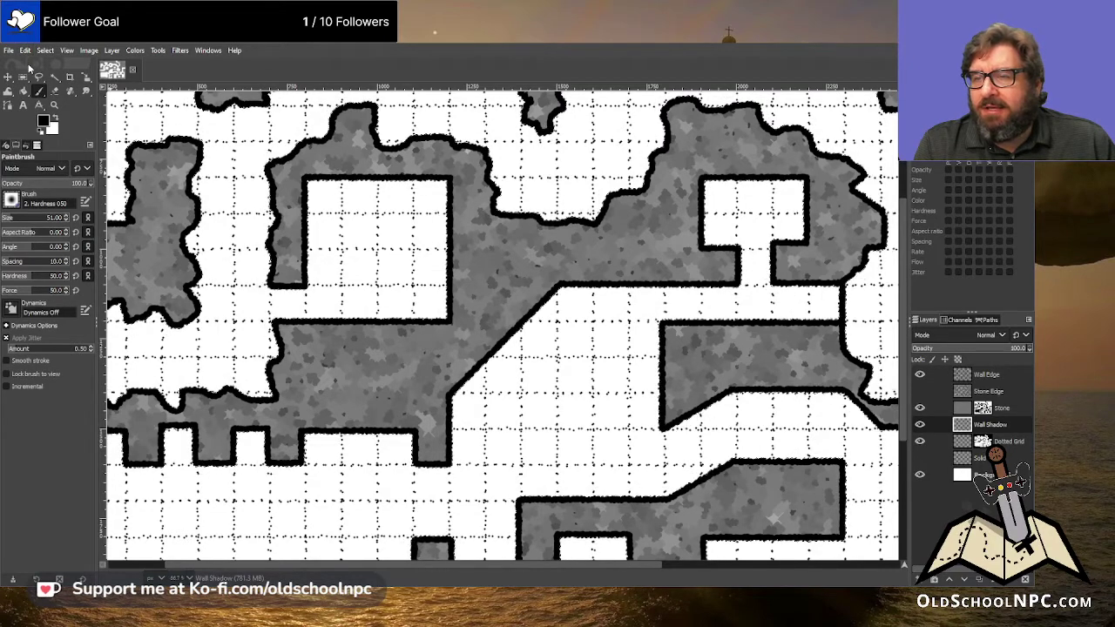
left_click(55, 217)
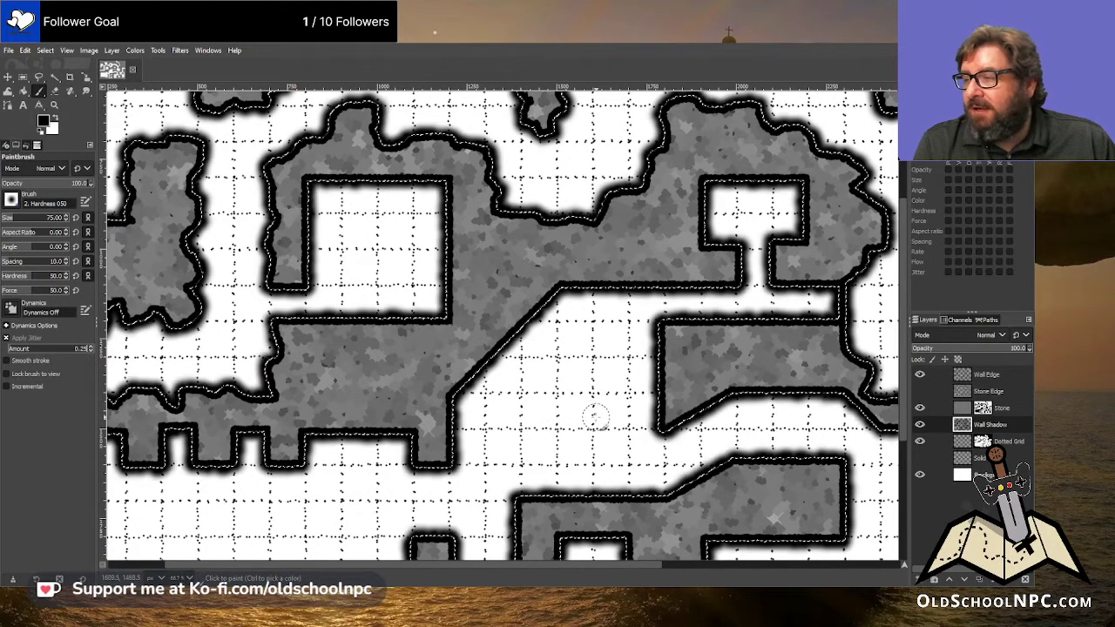
scroll(510, 386, "up", 3)
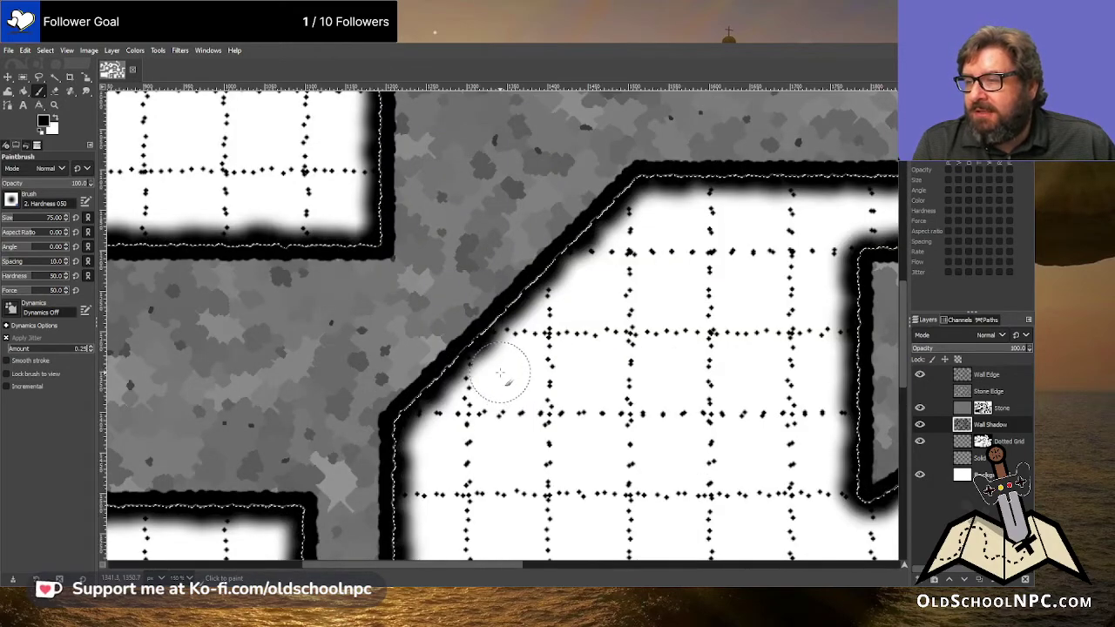
scroll(501, 373, "down", 3)
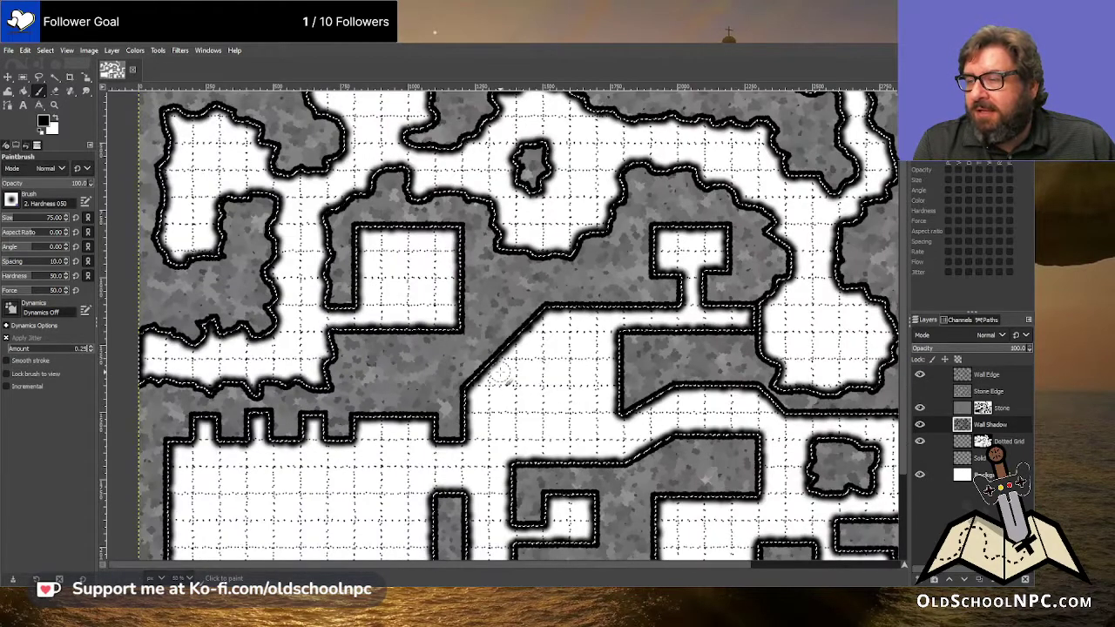
scroll(505, 375, "down", 3)
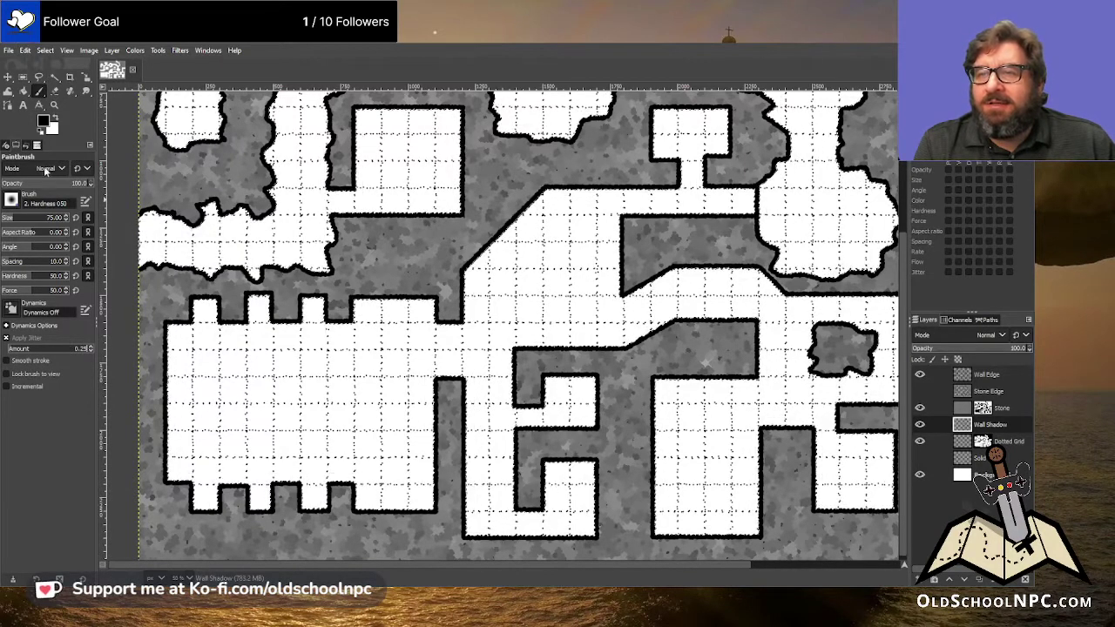
- Set the brush size to 100 and stroke soft black shadows along the selected walls
triple_click(52, 217)
type("100")
key("Return")
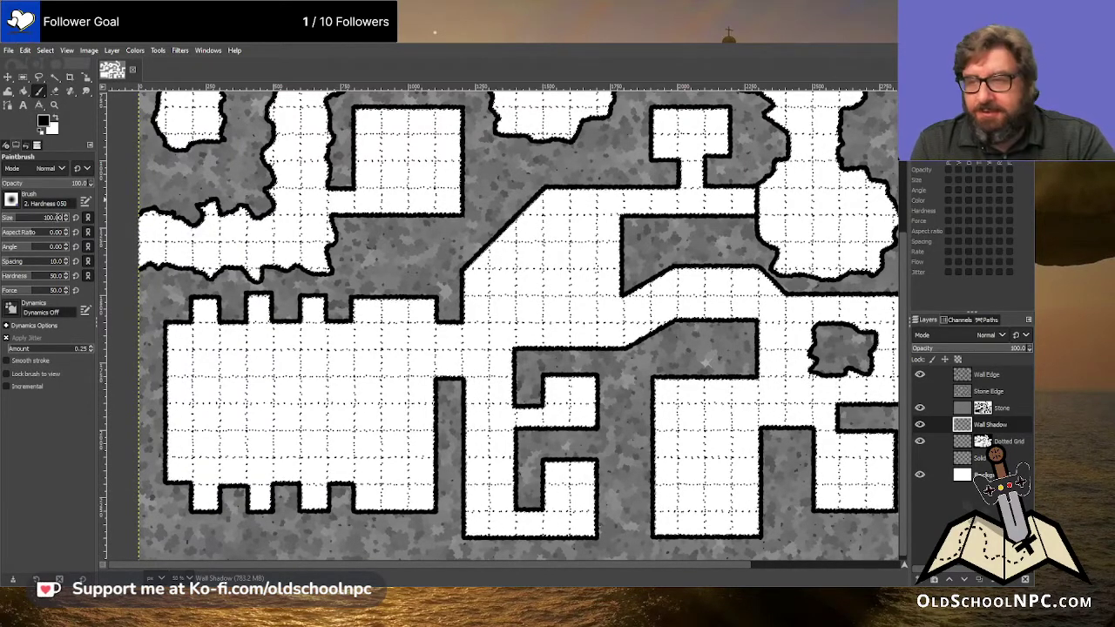
left_click(26, 49)
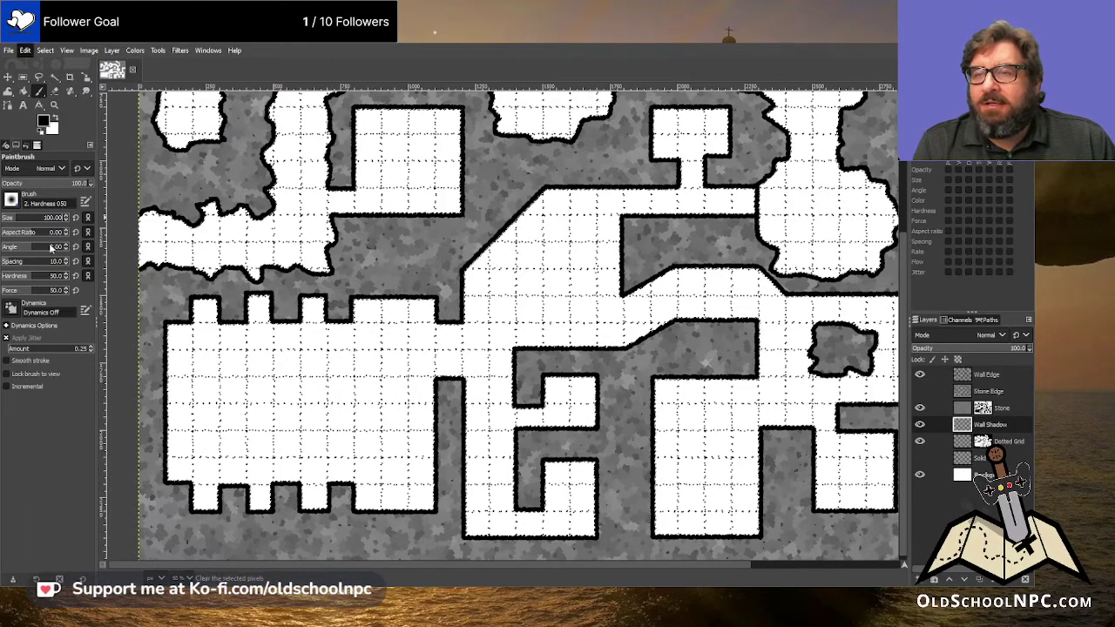
left_click(64, 328)
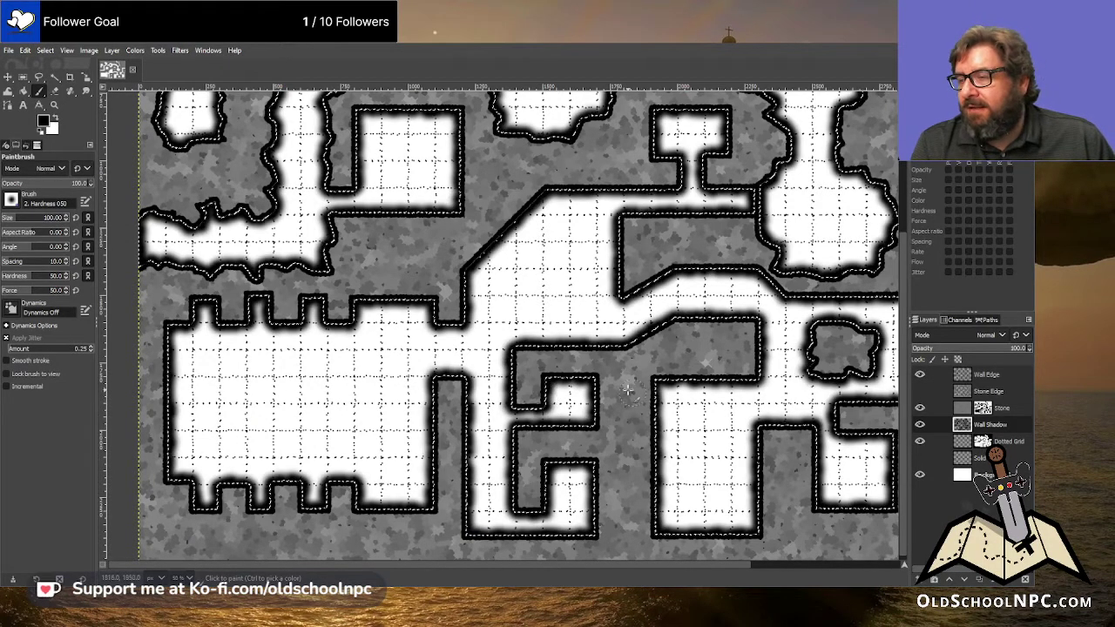
scroll(522, 366, "up", 2)
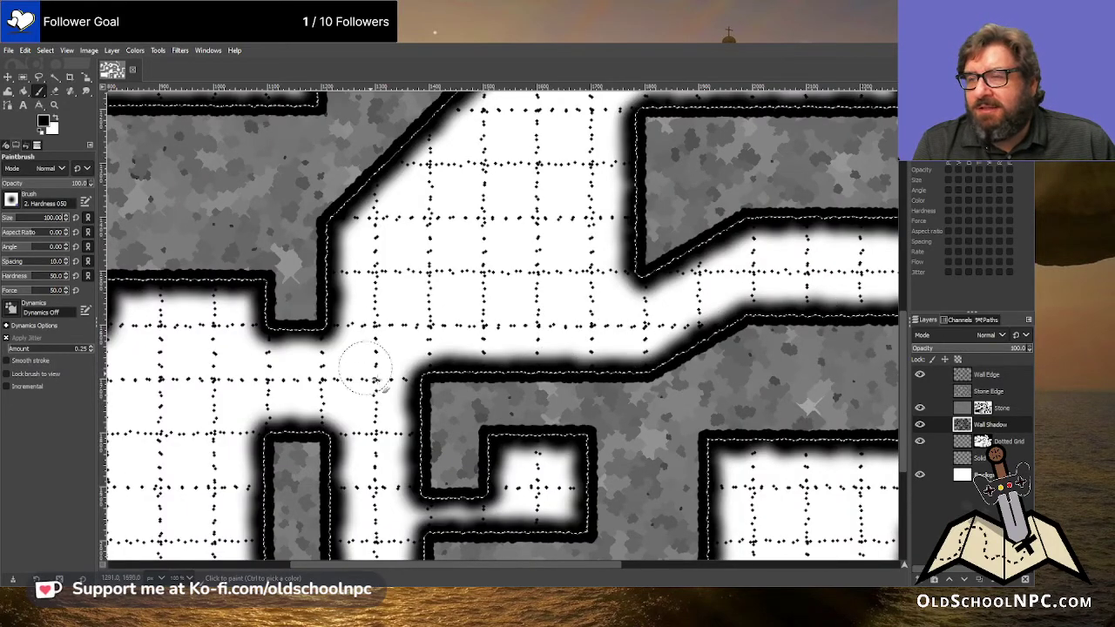
scroll(366, 370, "down", 4)
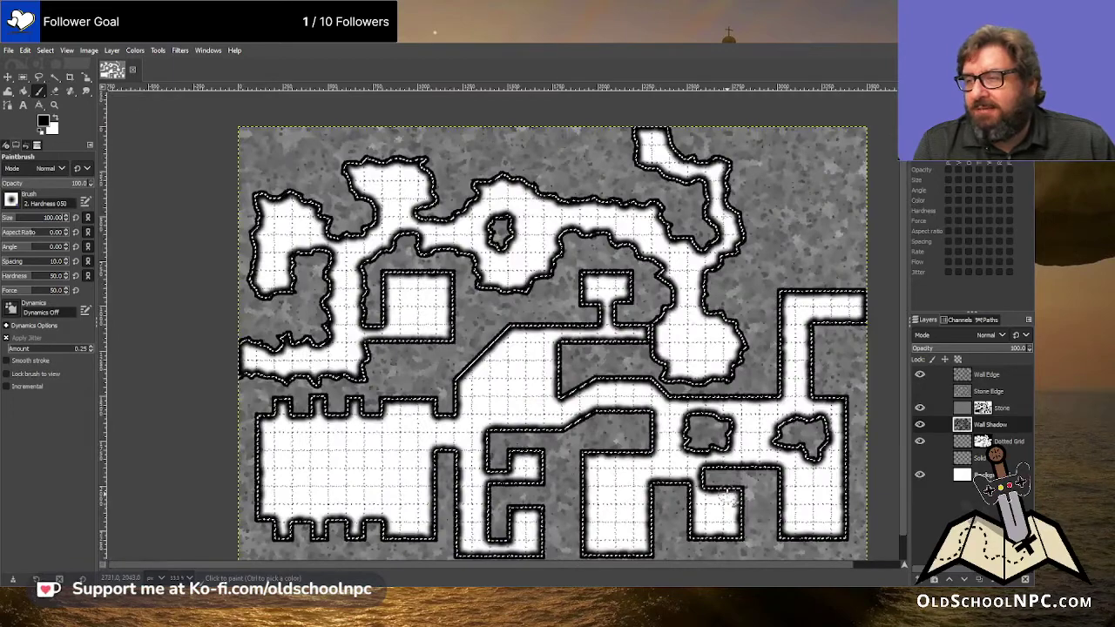
scroll(552, 330, "down", 1)
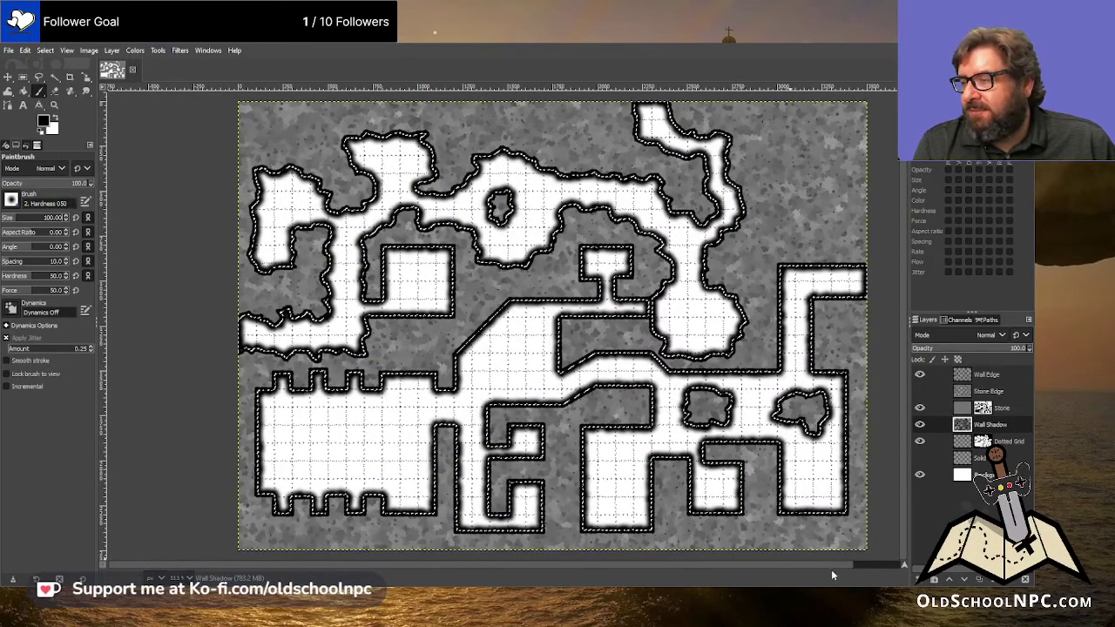
scroll(831, 566, "right", 1)
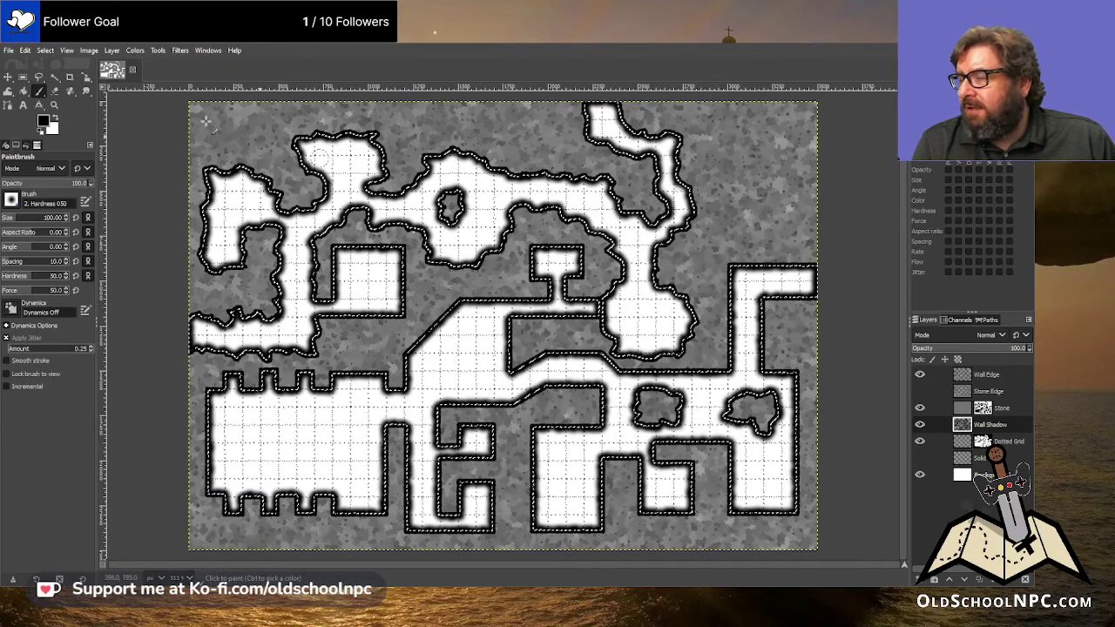
- Clear the wall selection and look over the painted shadows
key("ctrl+shift+a")
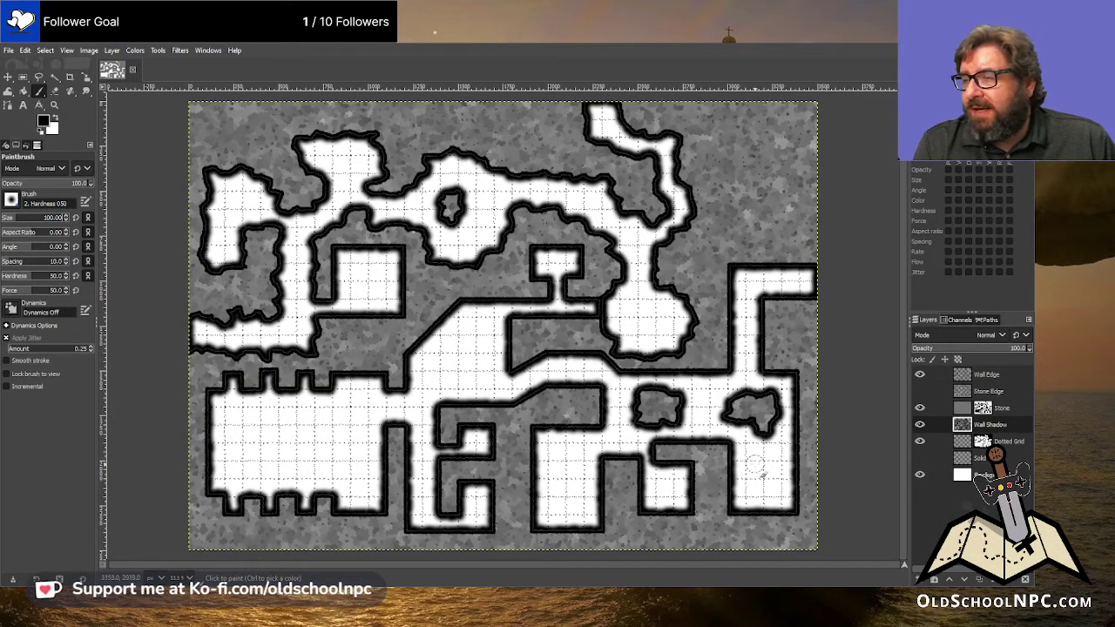
scroll(564, 439, "up", 5, "ctrl")
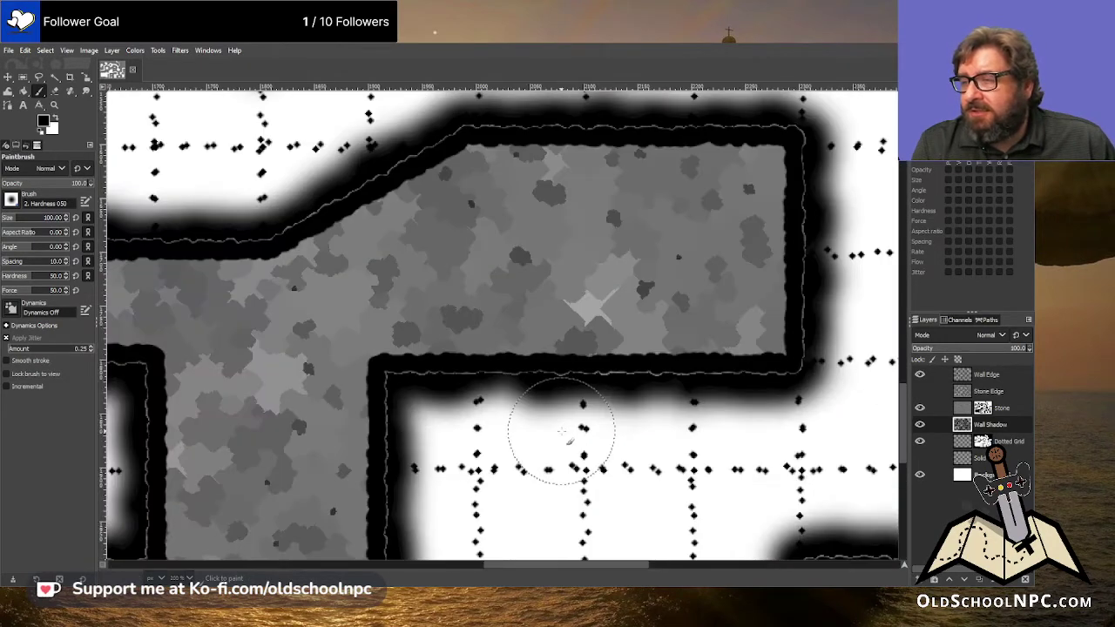
scroll(565, 439, "down", 5, "ctrl")
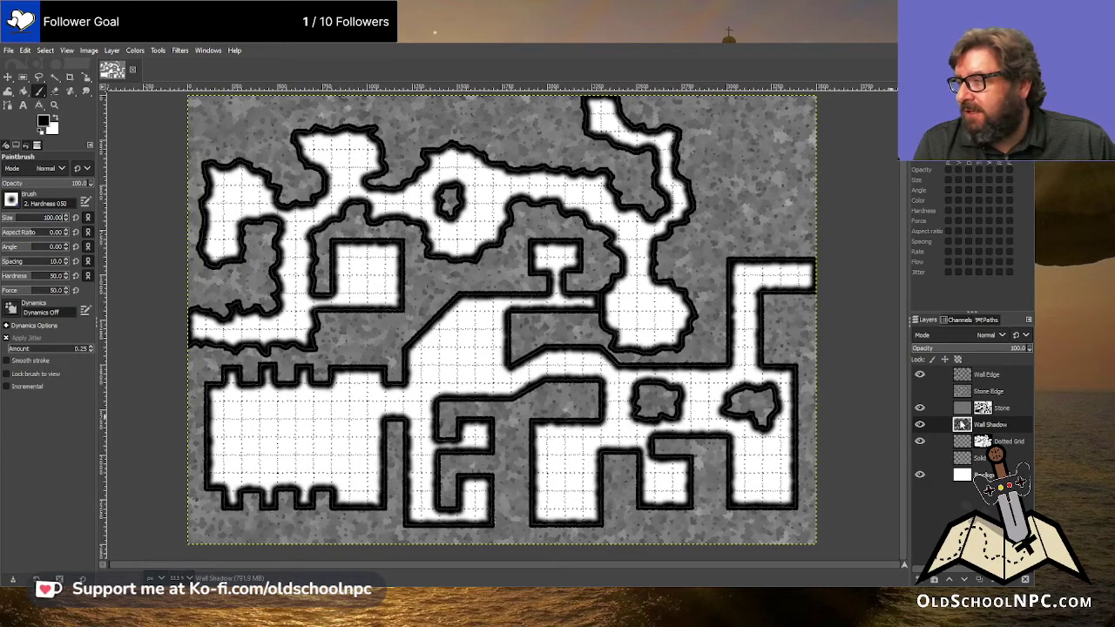
- Try 50% and 25% opacity on Wall Shadow, settle on 50%, and zoom in to check
left_click(1020, 348)
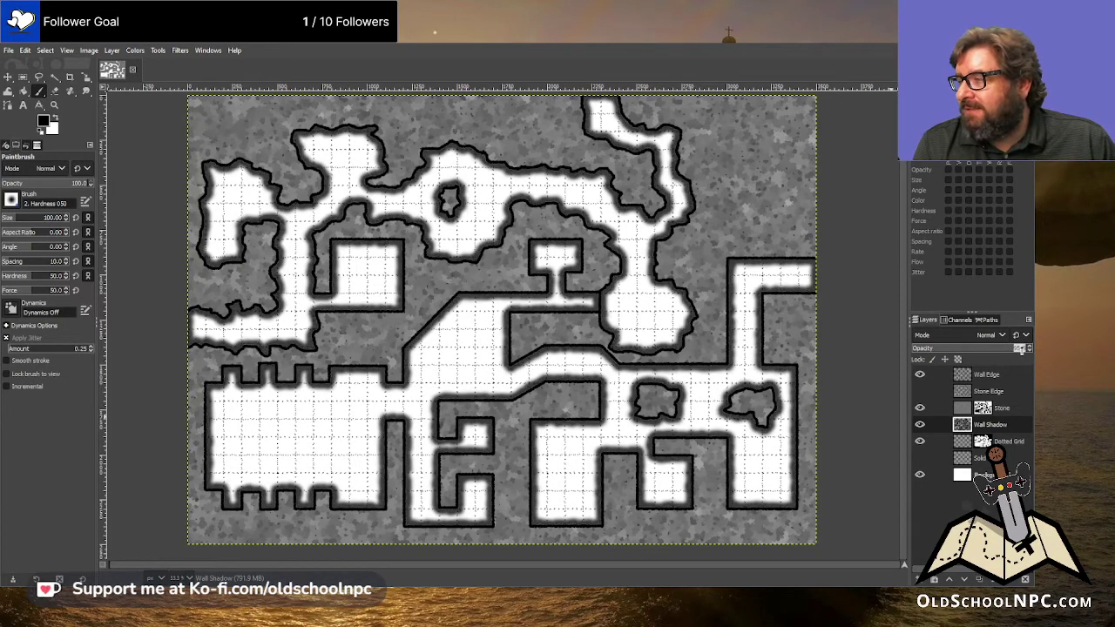
type("50")
key("Return")
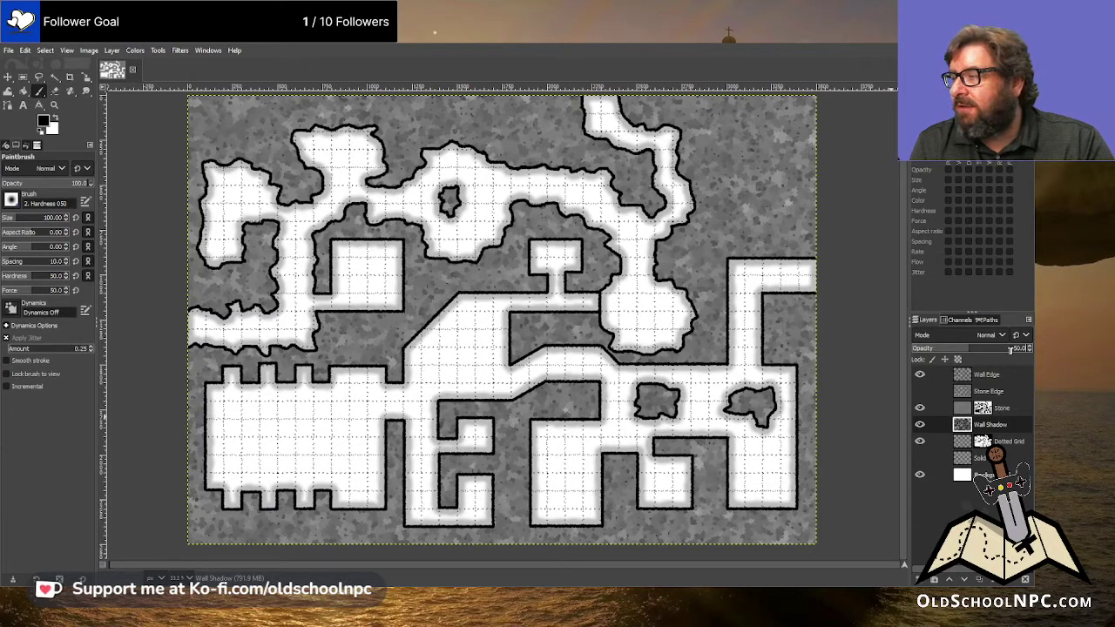
left_click(1010, 349)
type("25")
key("Return")
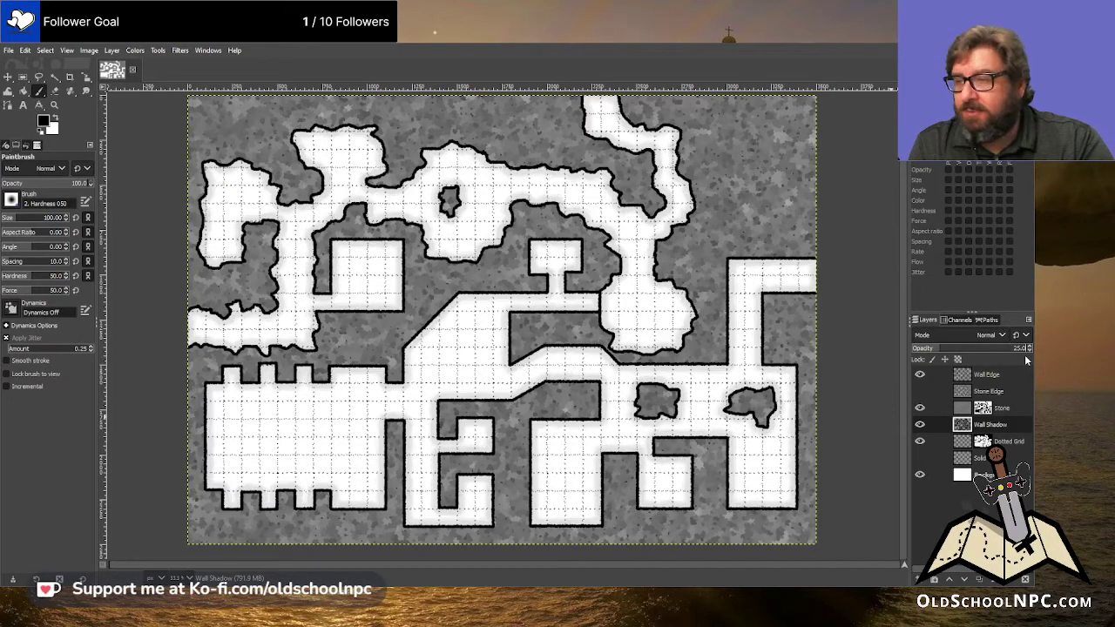
left_click(1025, 347)
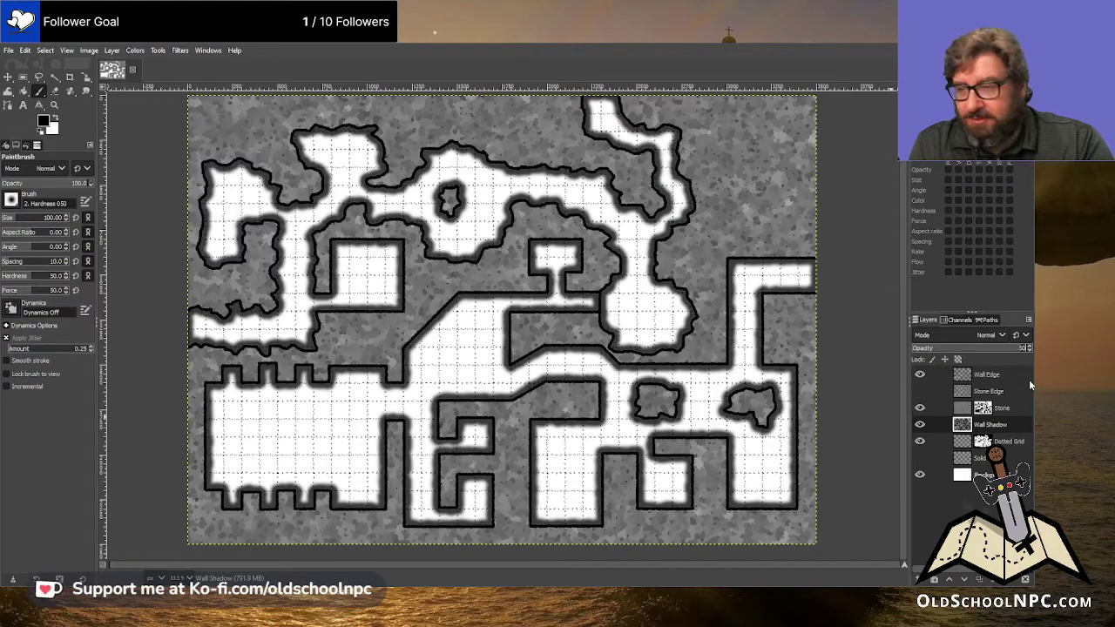
type("50")
key("Return")
key("1")
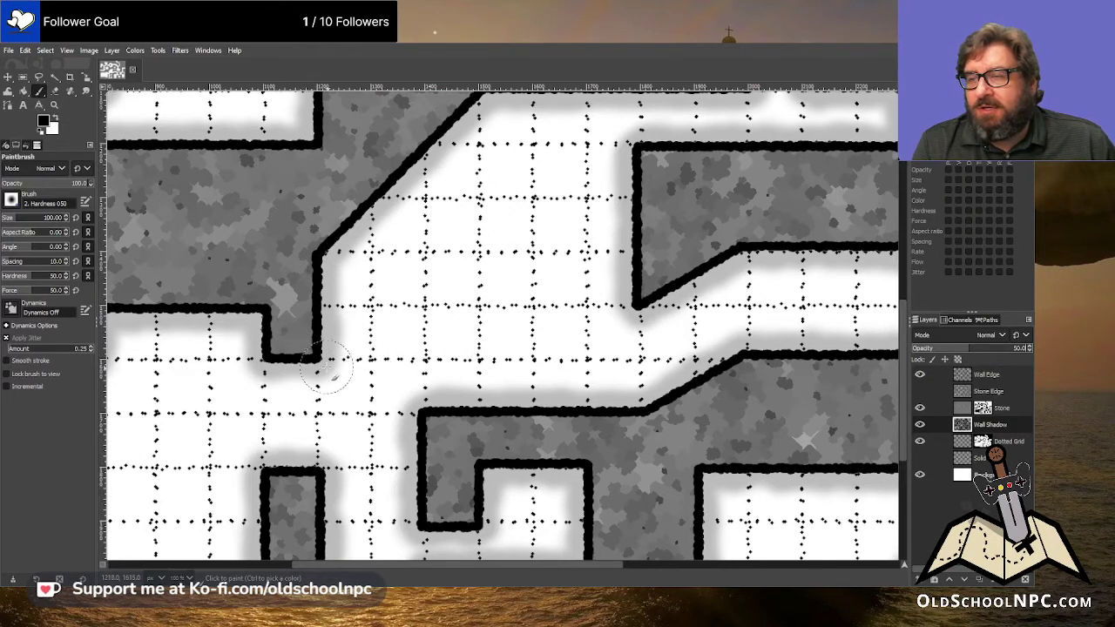
scroll(390, 418, "down", 3)
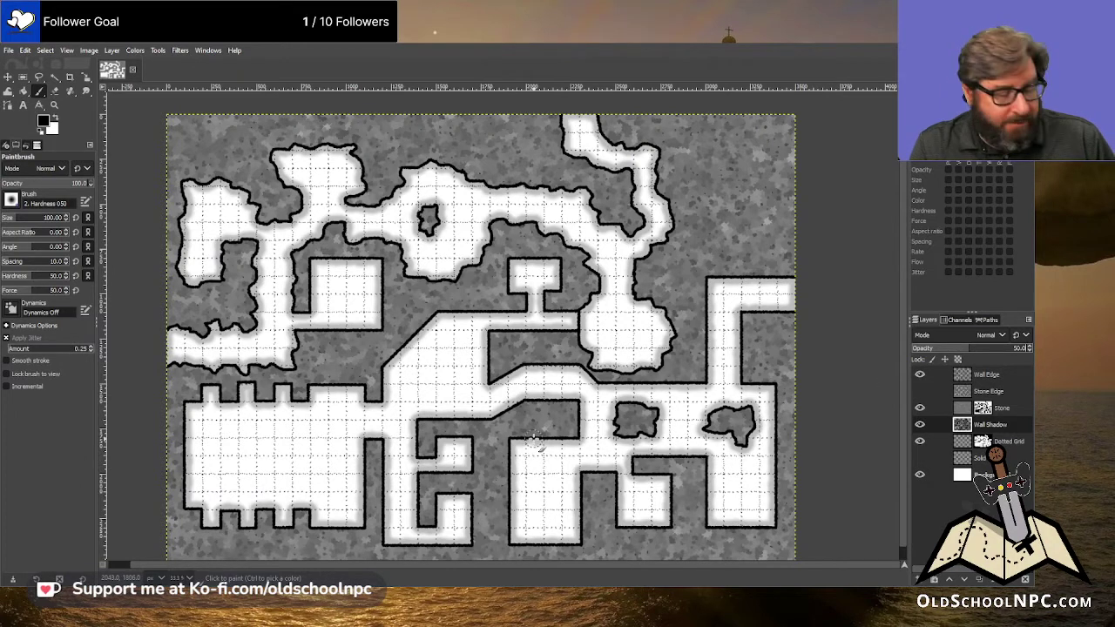
- Restore Wall Shadow to 100% opacity and set the paintbrush size to 75
type("100")
key("Return")
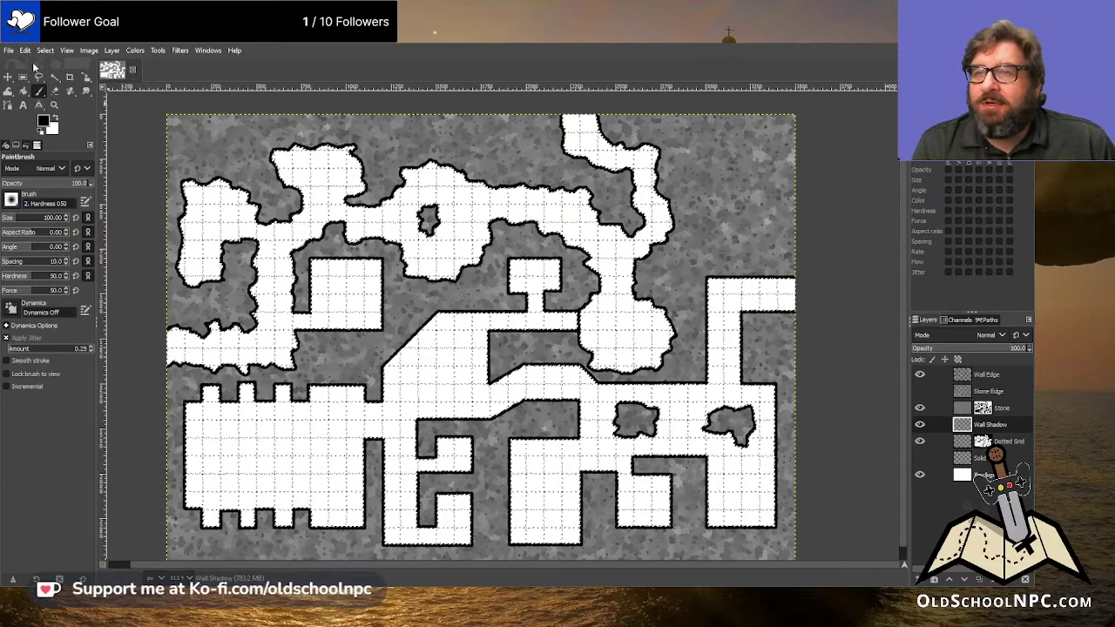
double_click(54, 217)
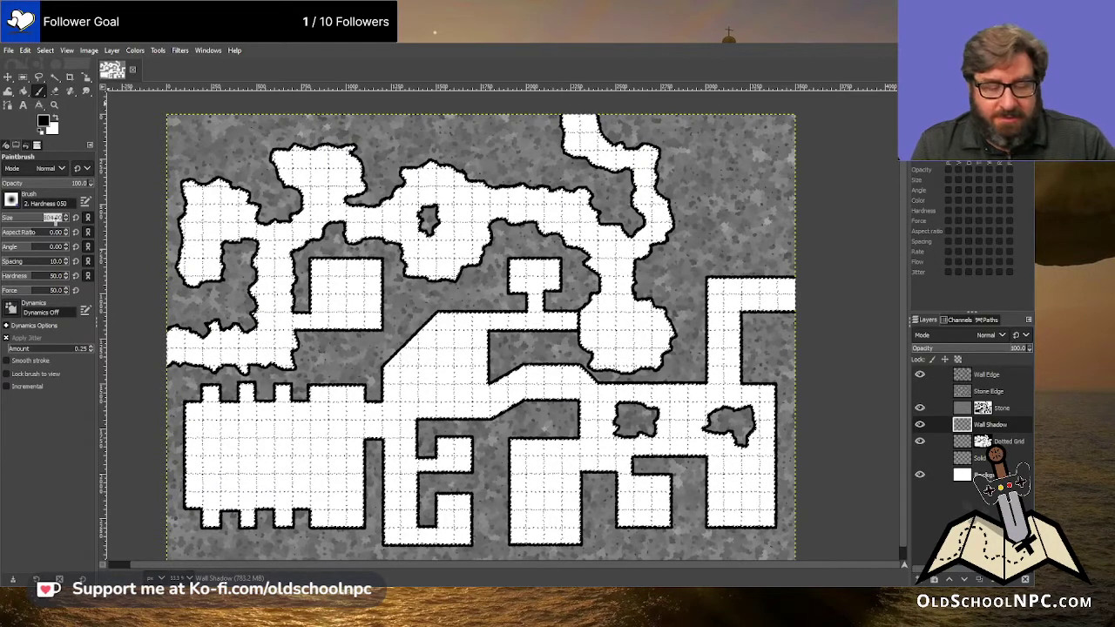
type("75")
key("Return")
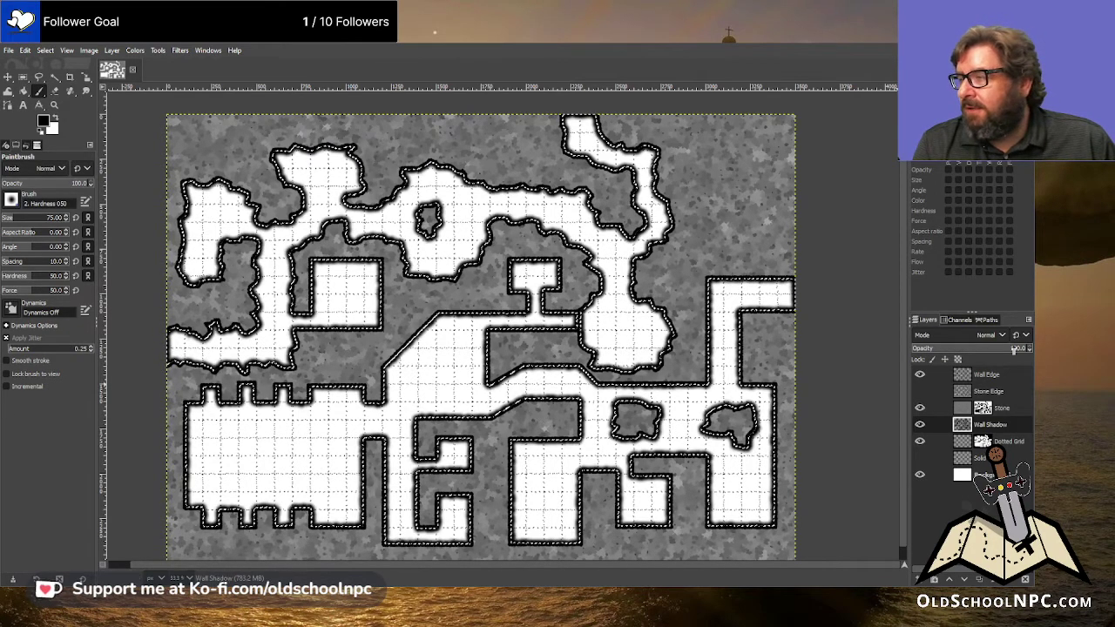
- Return Wall Shadow to 50% opacity and inspect the new shadows across the map
type("50")
key("Return")
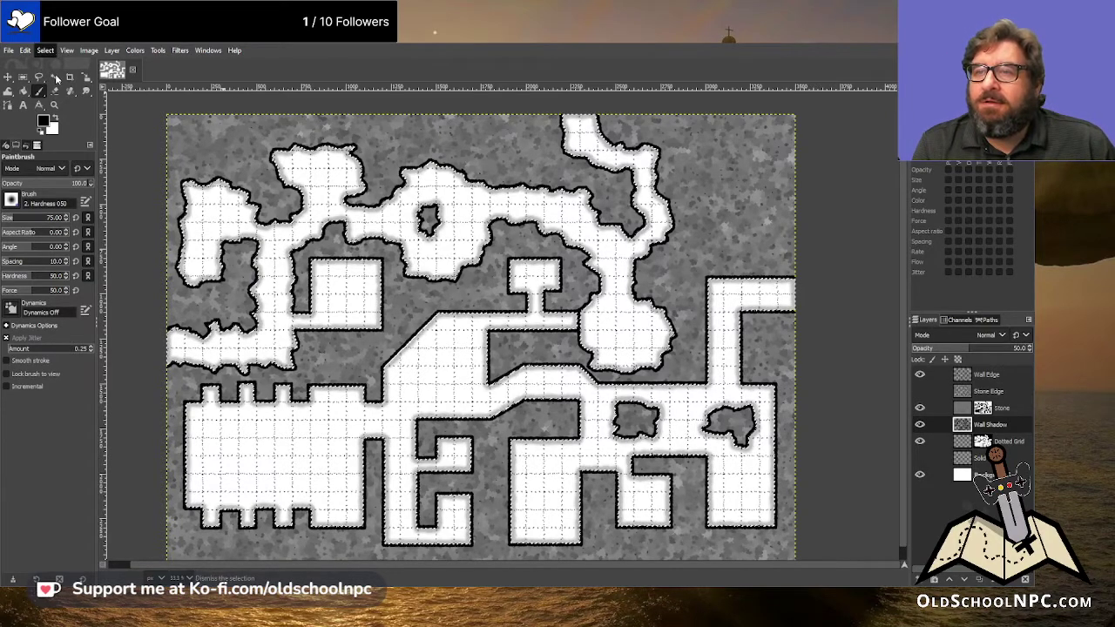
scroll(444, 425, "up", 3)
scroll(445, 424, "down", 1)
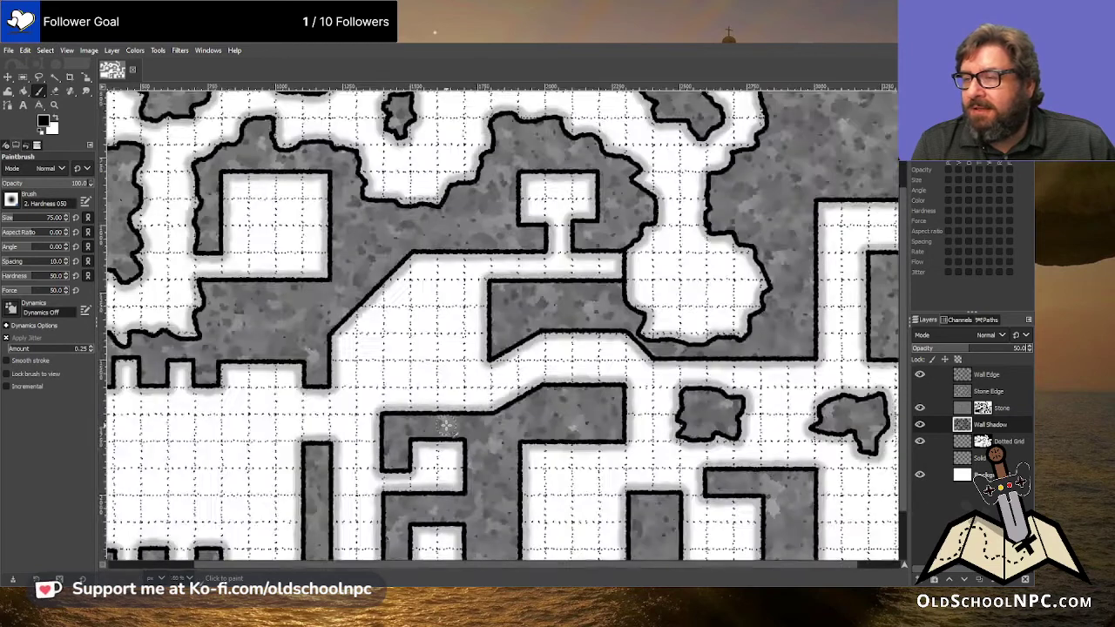
scroll(445, 425, "down", 2)
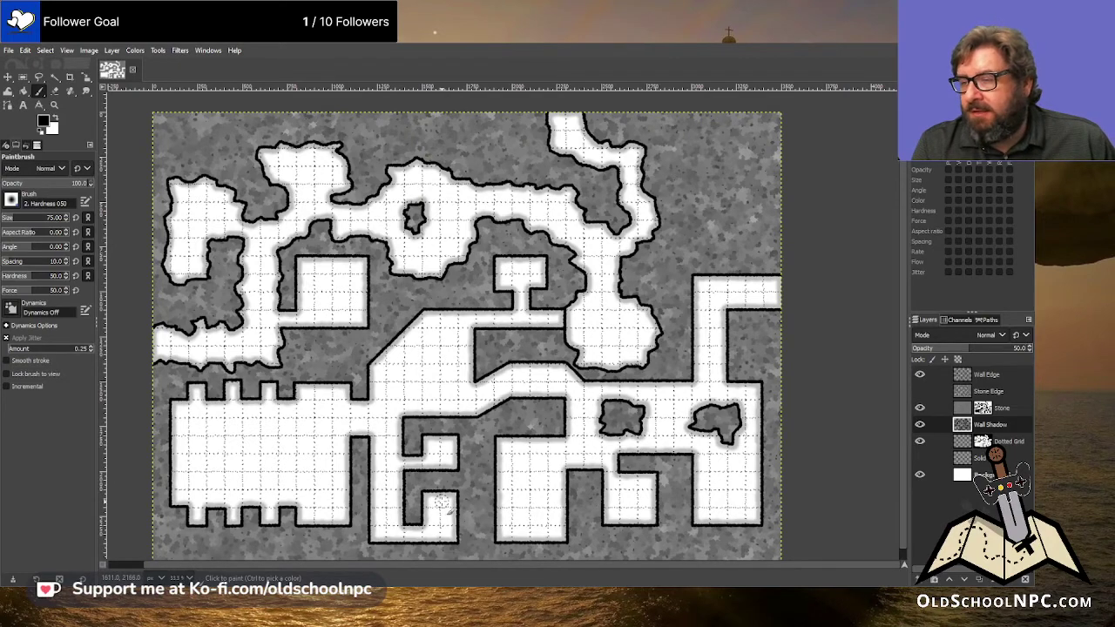
key("1")
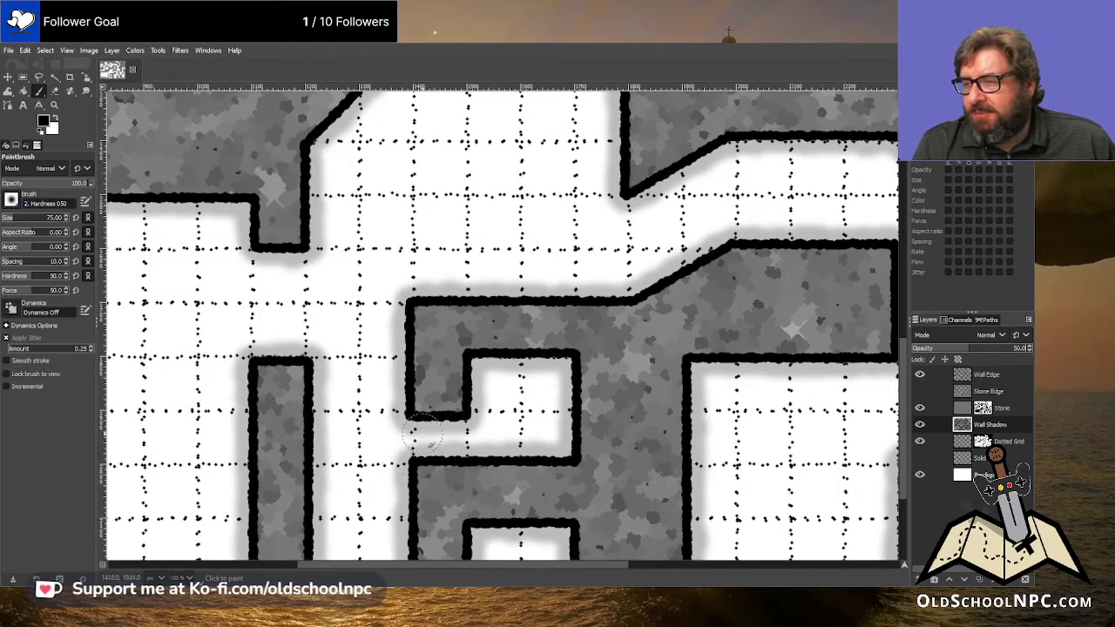
key("grave")
scroll(572, 510, "down", 2)
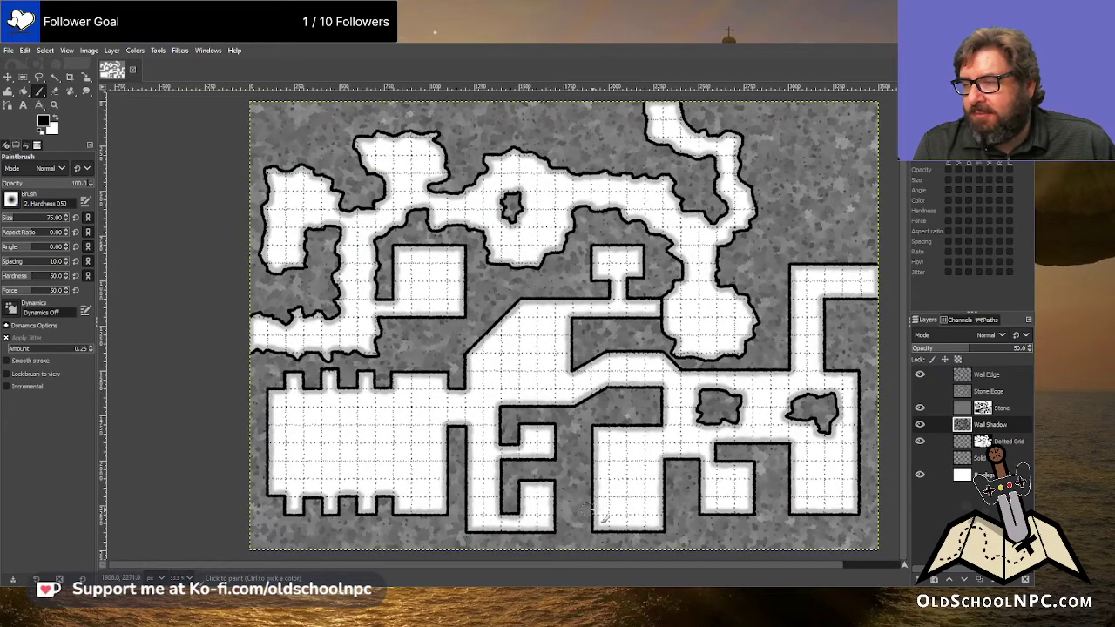
scroll(796, 571, "right", 2)
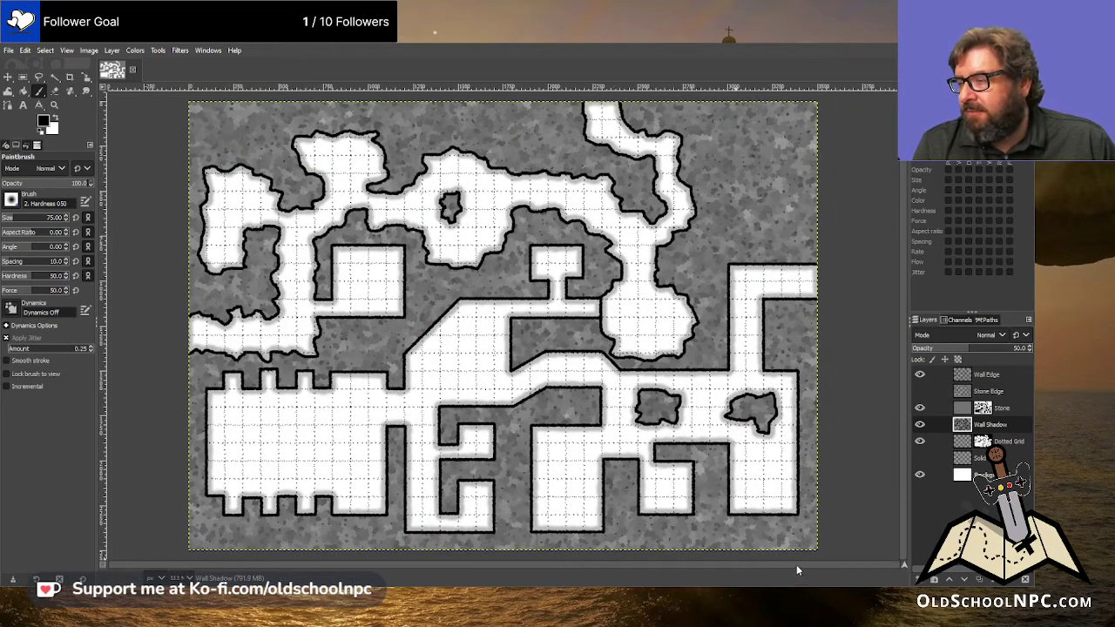
- Add a new layer directly above the white Background, then toggle the Background's visibility to check transparency
left_click(920, 580, "shift")
left_click_drag(982, 437, 963, 483)
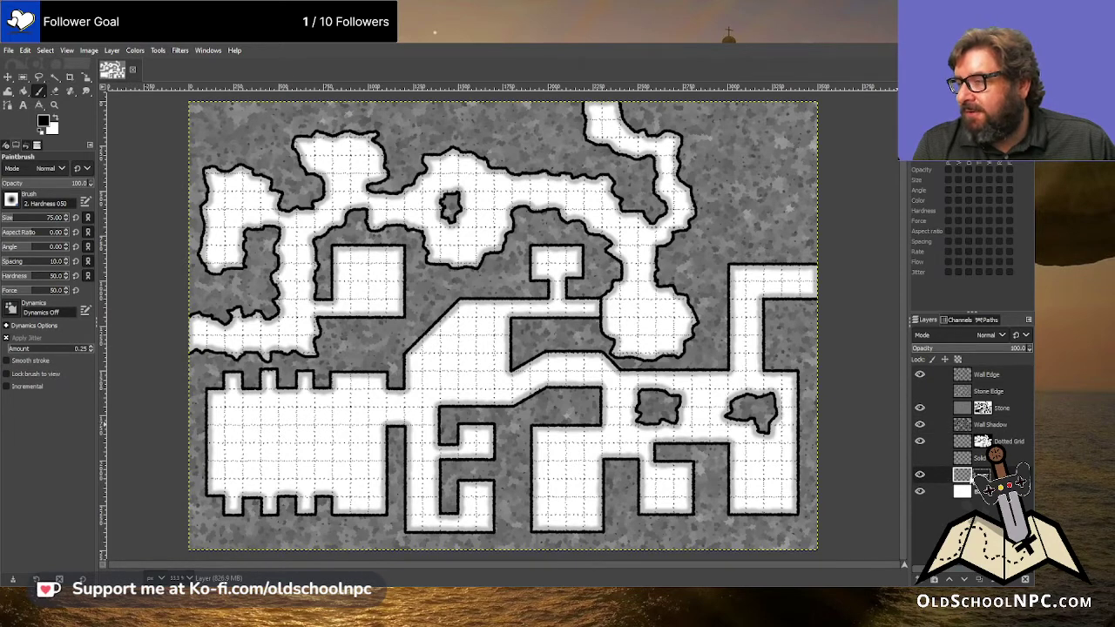
left_click(920, 492)
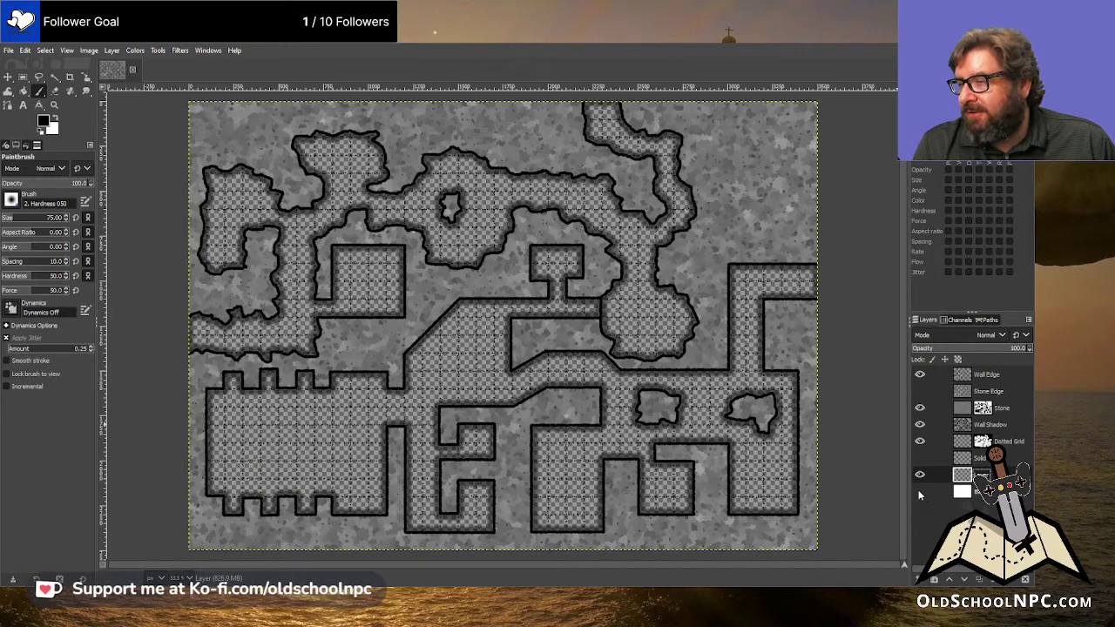
left_click(919, 492)
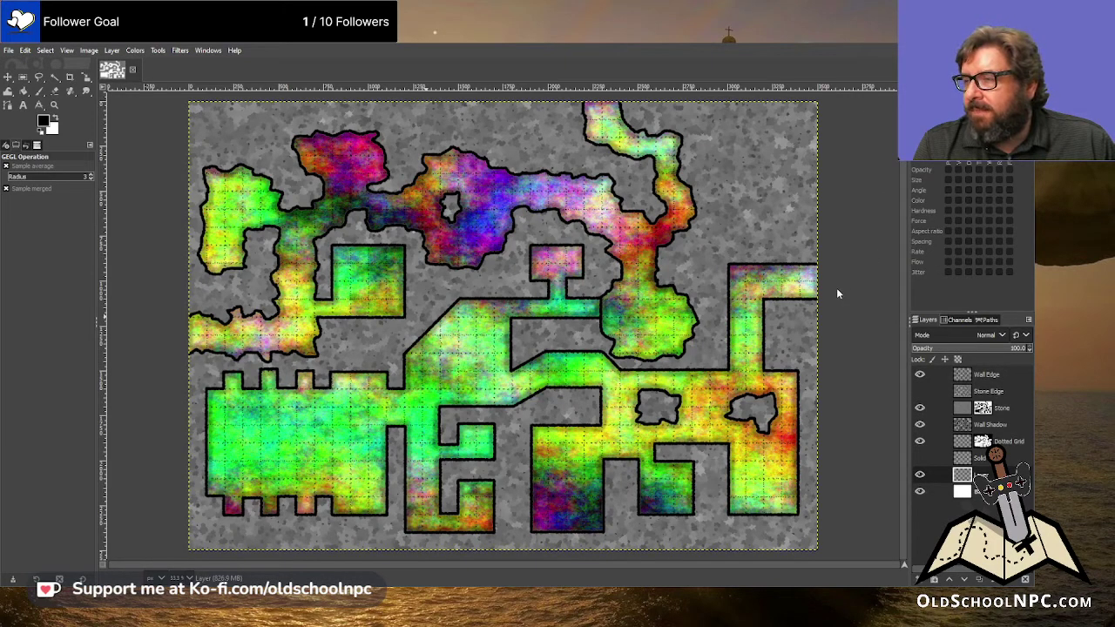
- Apply the Plasma clouds render and strip its colour through the Colors menu
key("Return")
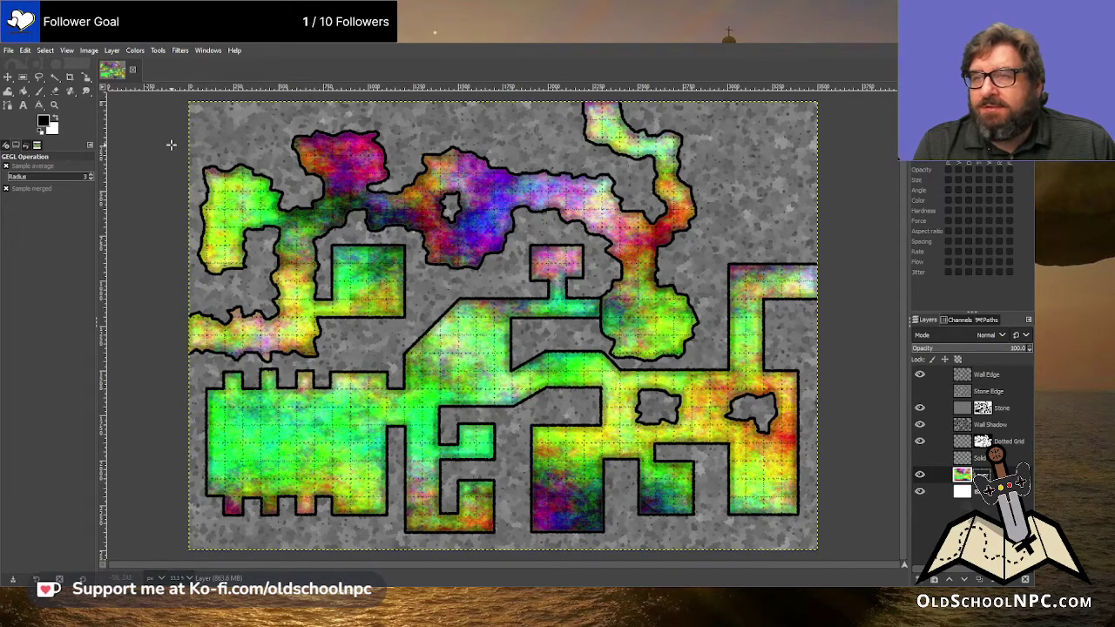
left_click(135, 50)
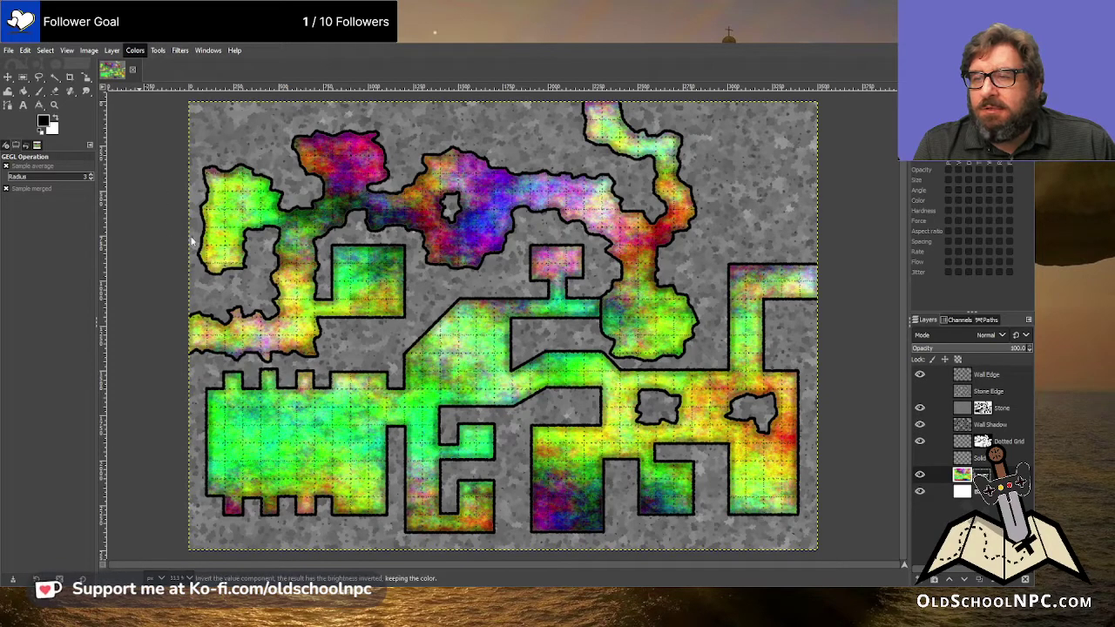
left_click(151, 358)
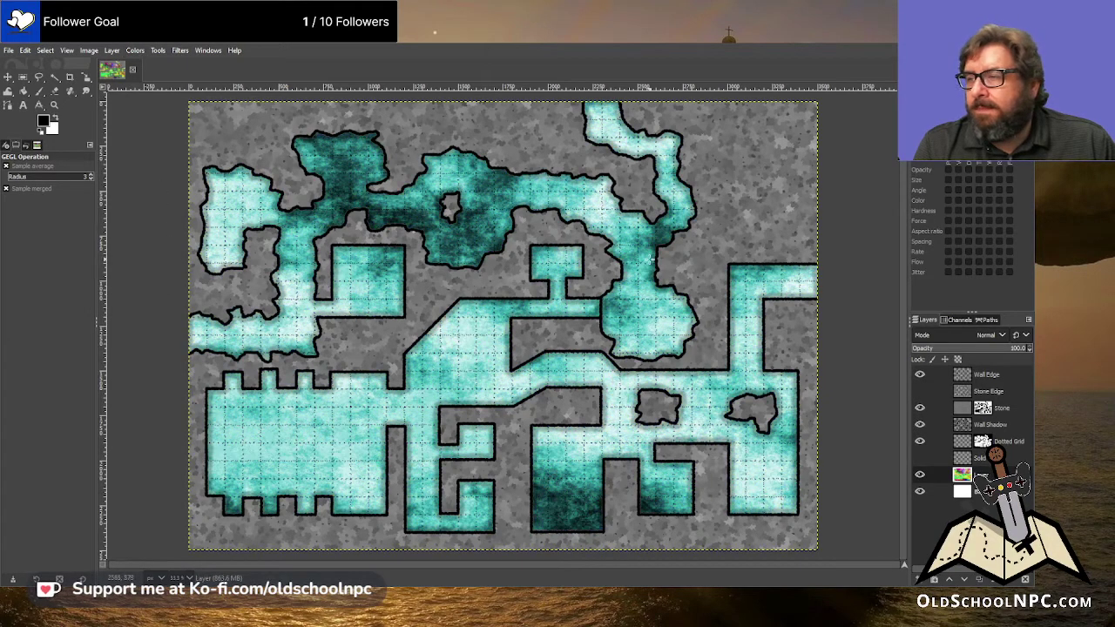
- Compare the grey floor texture with the multicoloured version using undo and redo
key("ctrl+z")
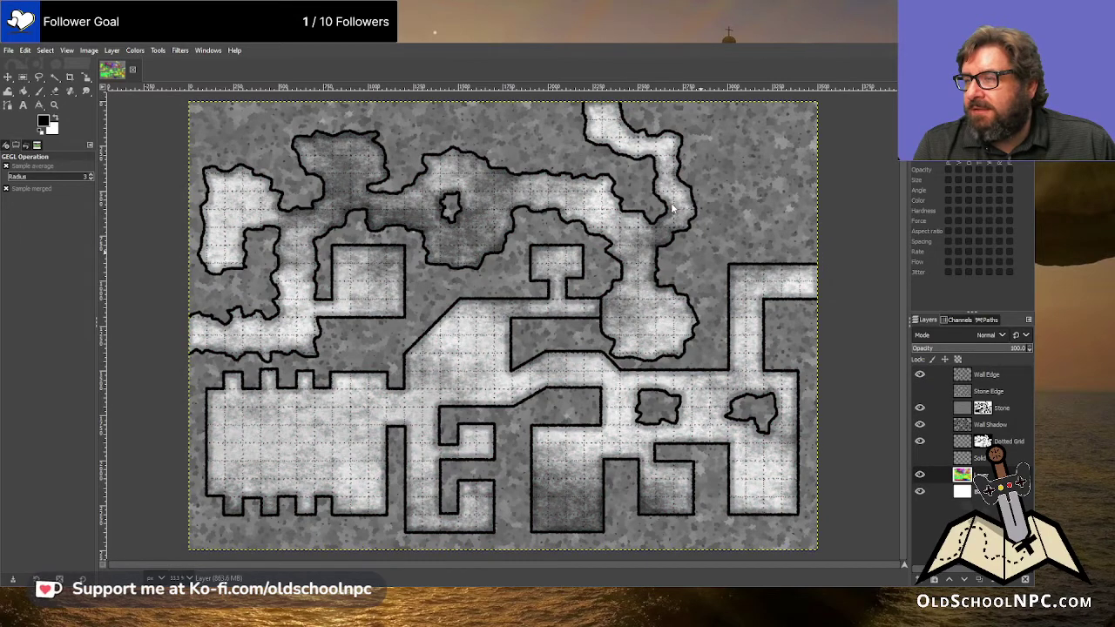
key("ctrl+z")
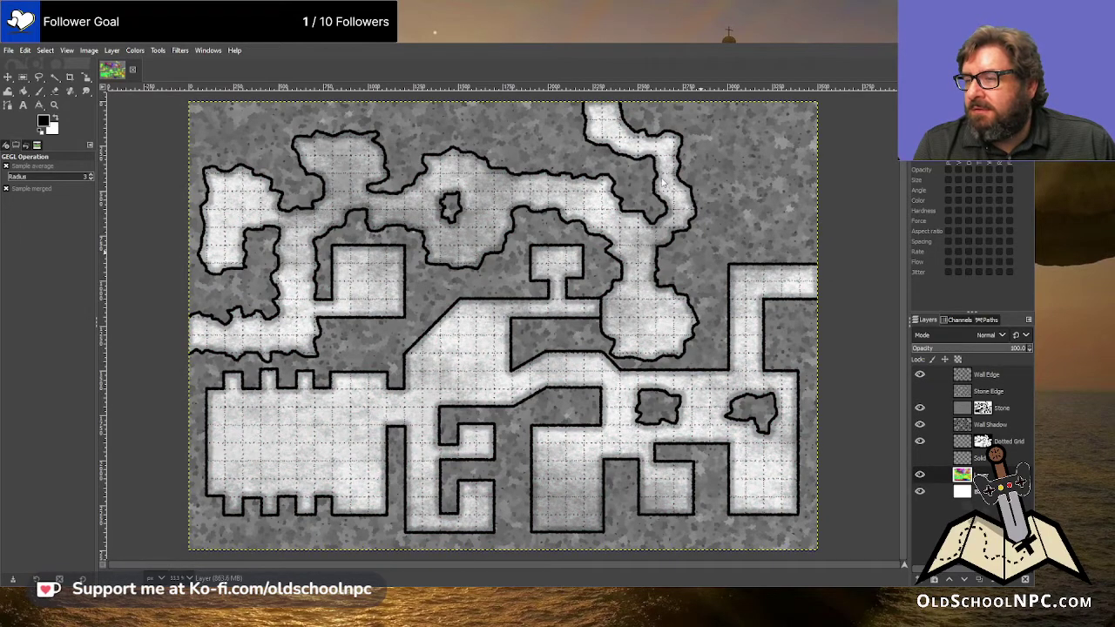
key("ctrl+z")
key("ctrl+y")
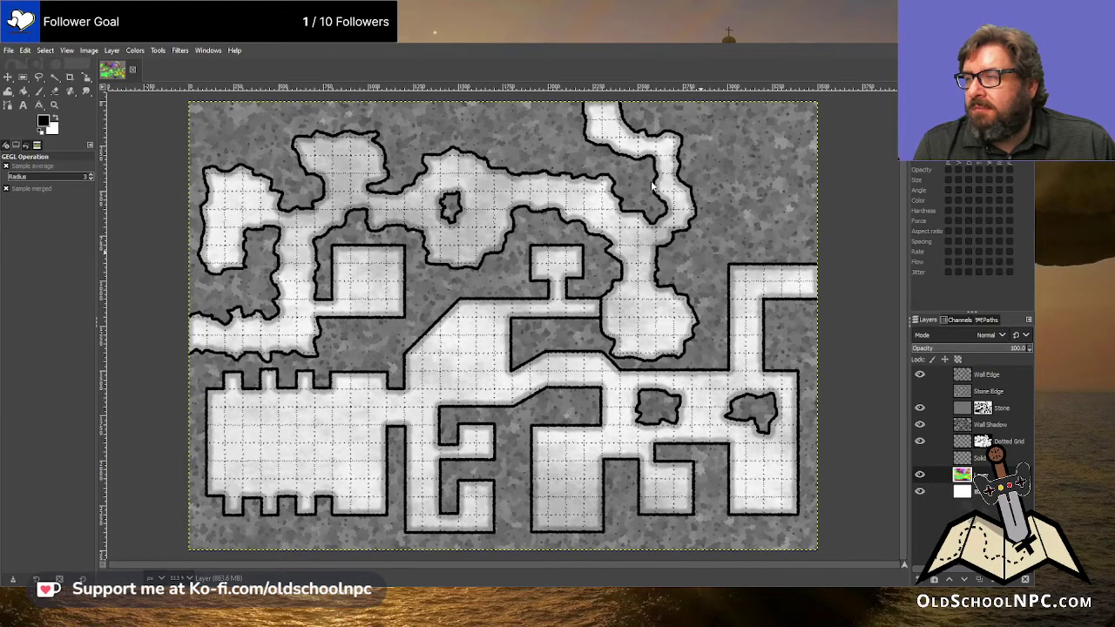
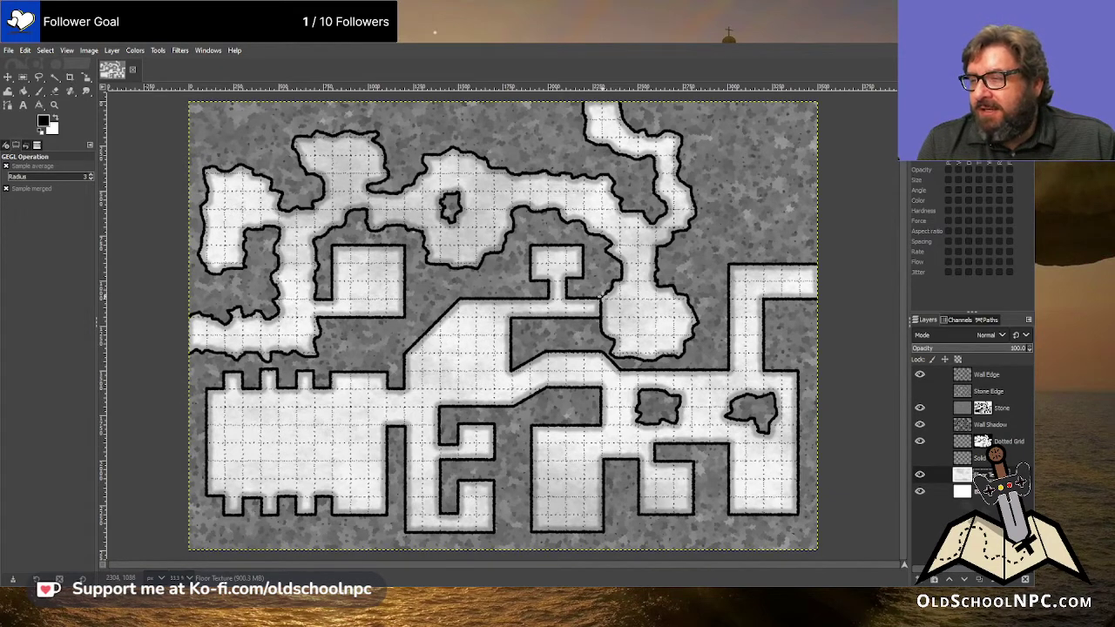
- On the Wall Edge layer, undo a trial line at the gap and set the Paintbrush size to 15
key("1")
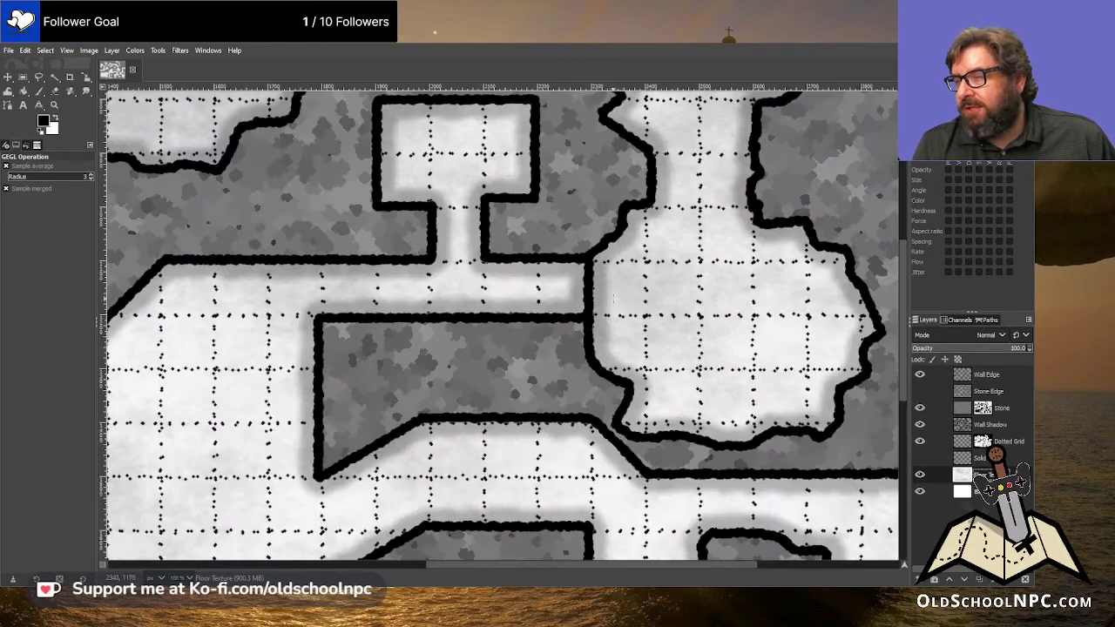
left_click(991, 374)
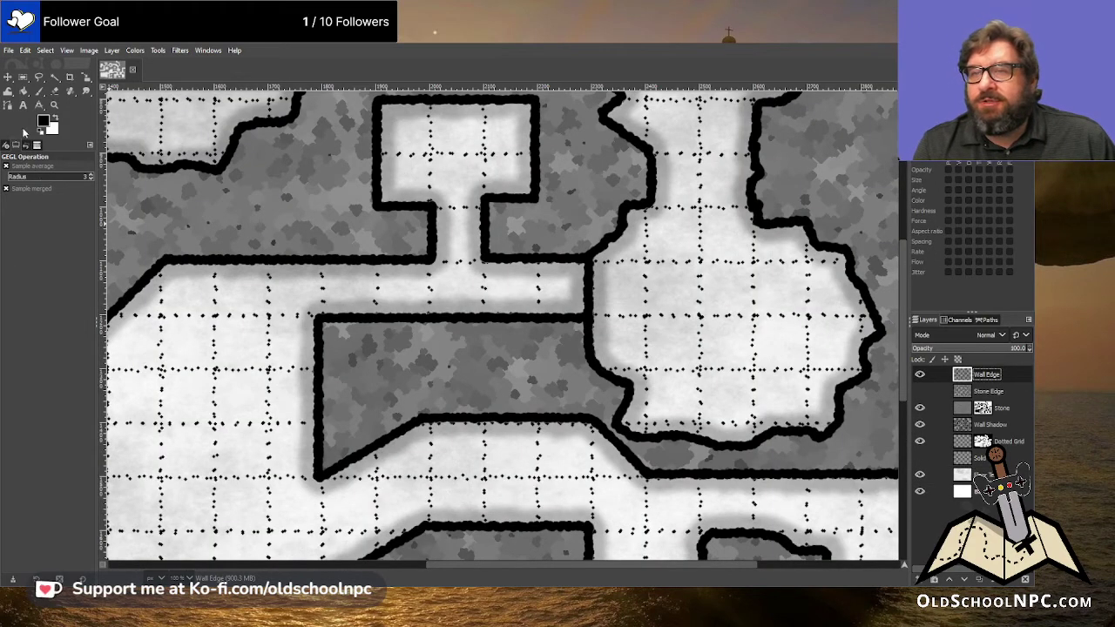
left_click(39, 90)
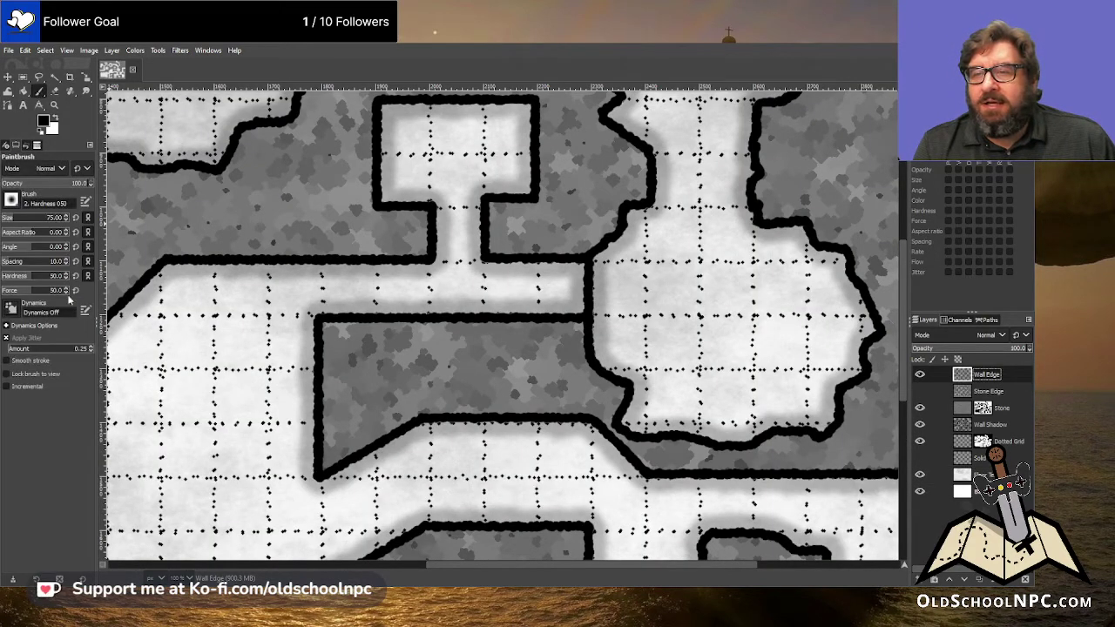
scroll(10, 202, "down", 2)
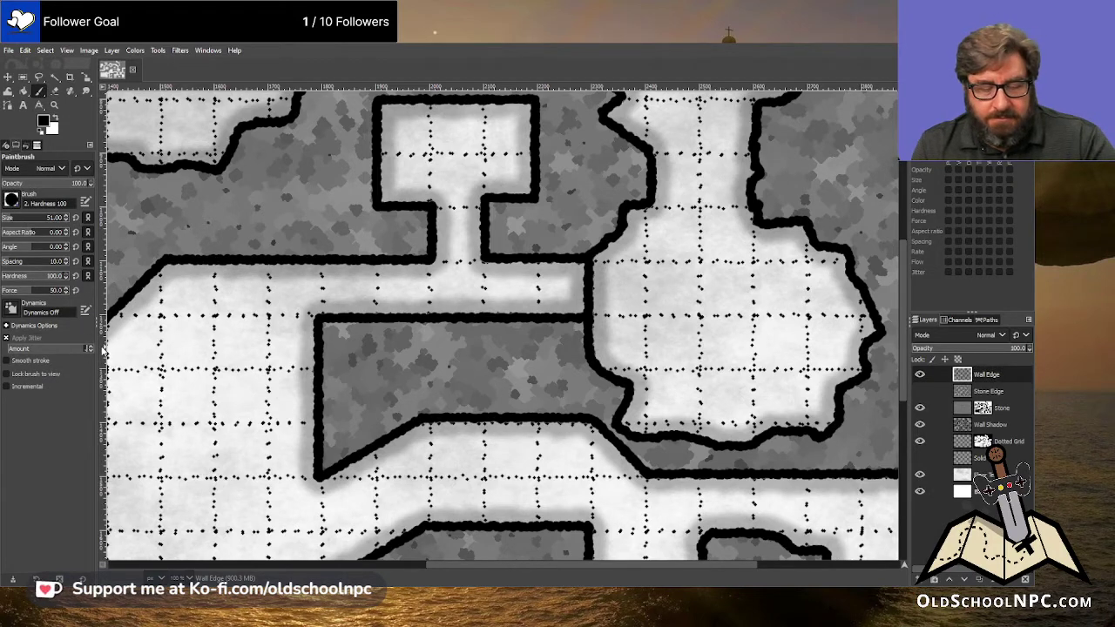
left_click(576, 272)
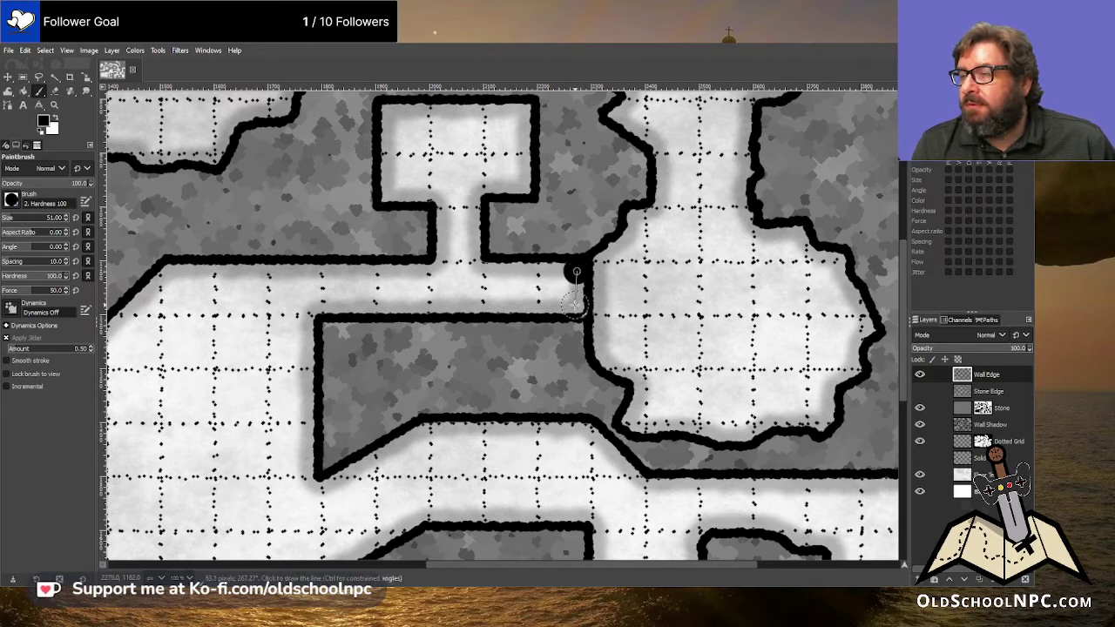
left_click(575, 305, "shift")
key("ctrl+z")
key("ctrl+z")
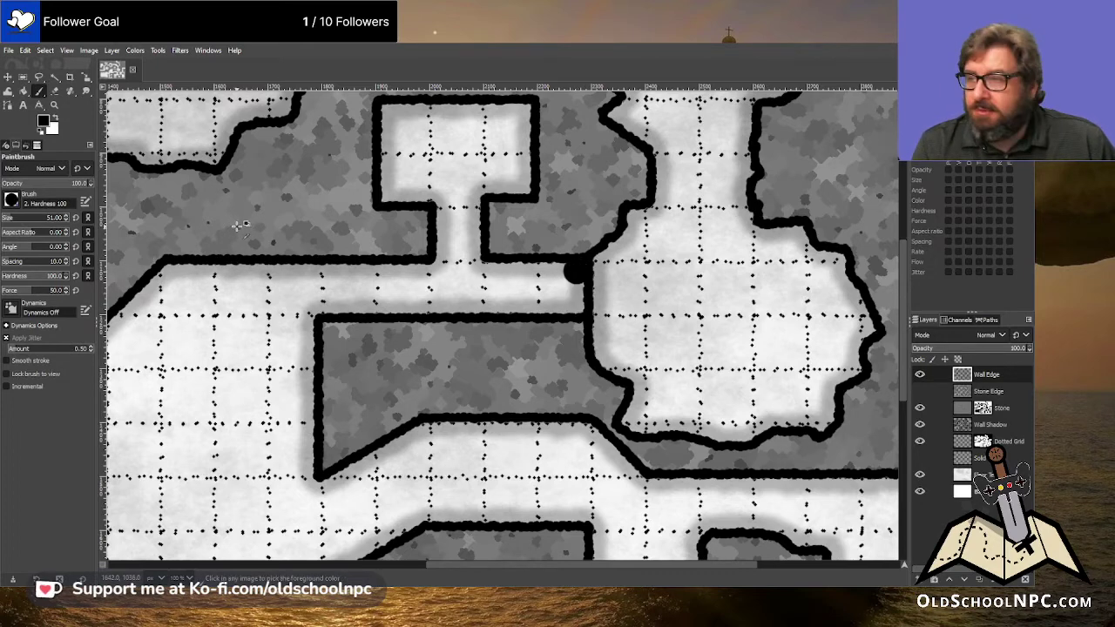
left_click(52, 218)
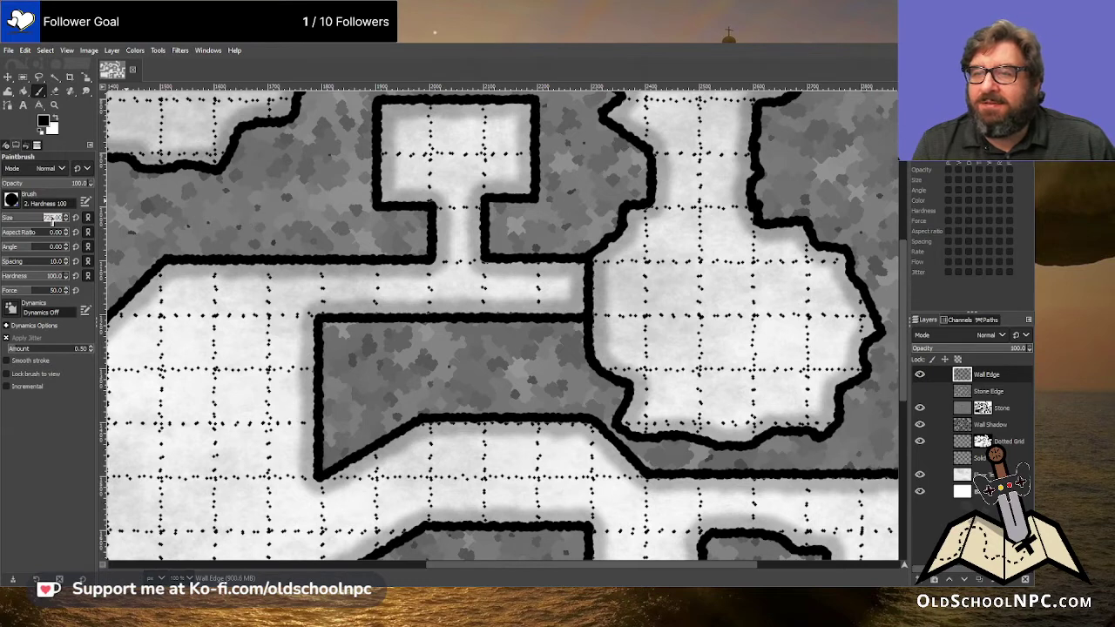
type("15")
key("Return")
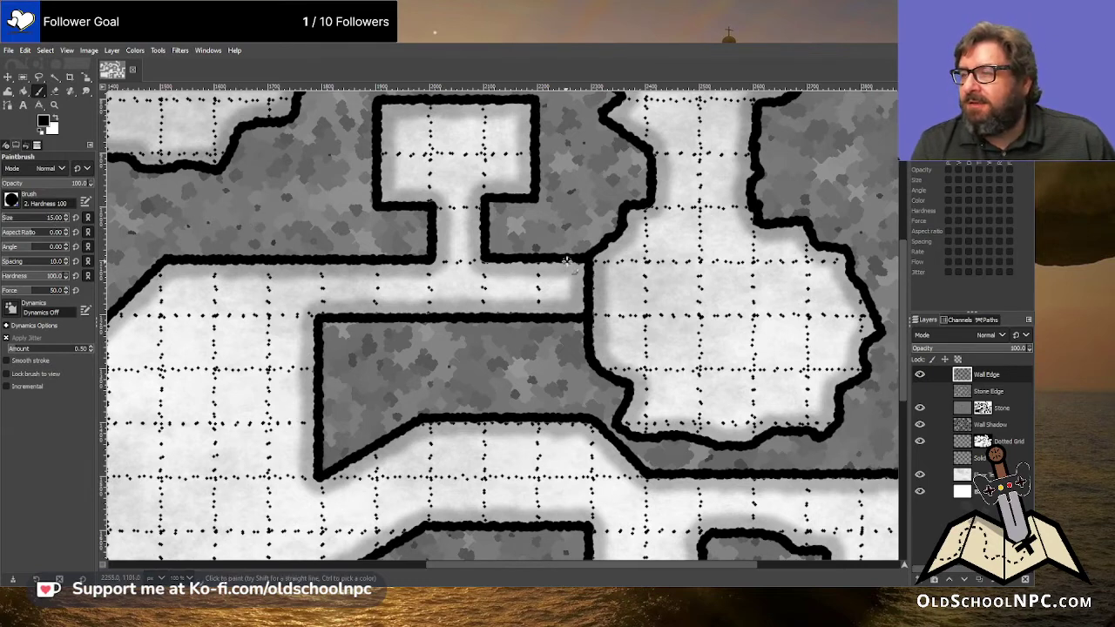
- Paint a solid black wall block sealing the corridor end beside the cave room
left_click_drag(584, 265, 578, 307)
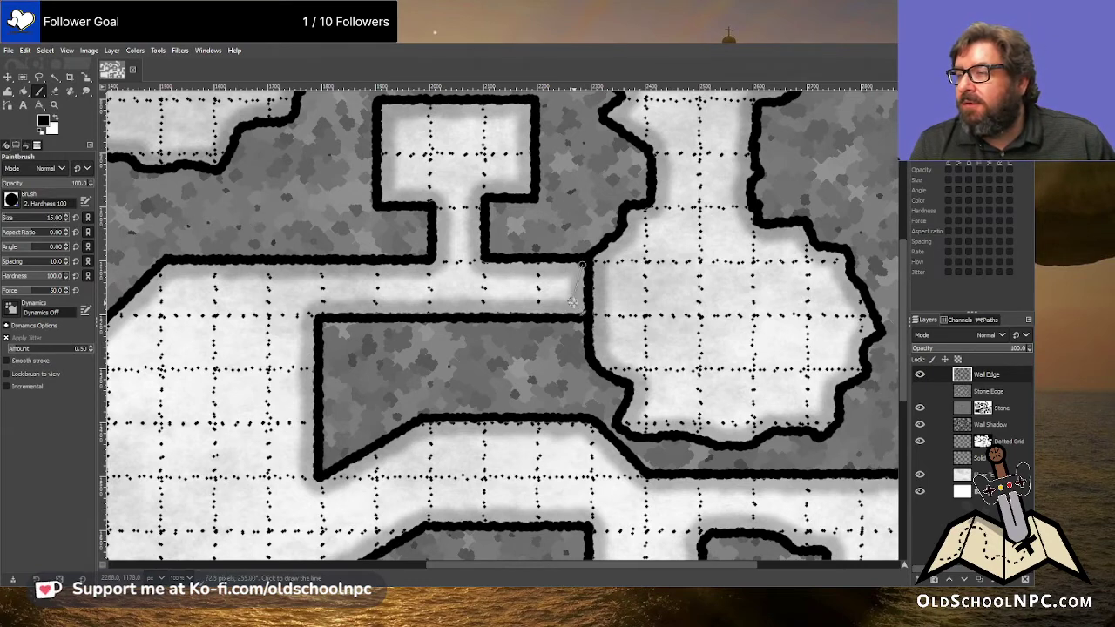
left_click_drag(584, 261, 575, 312)
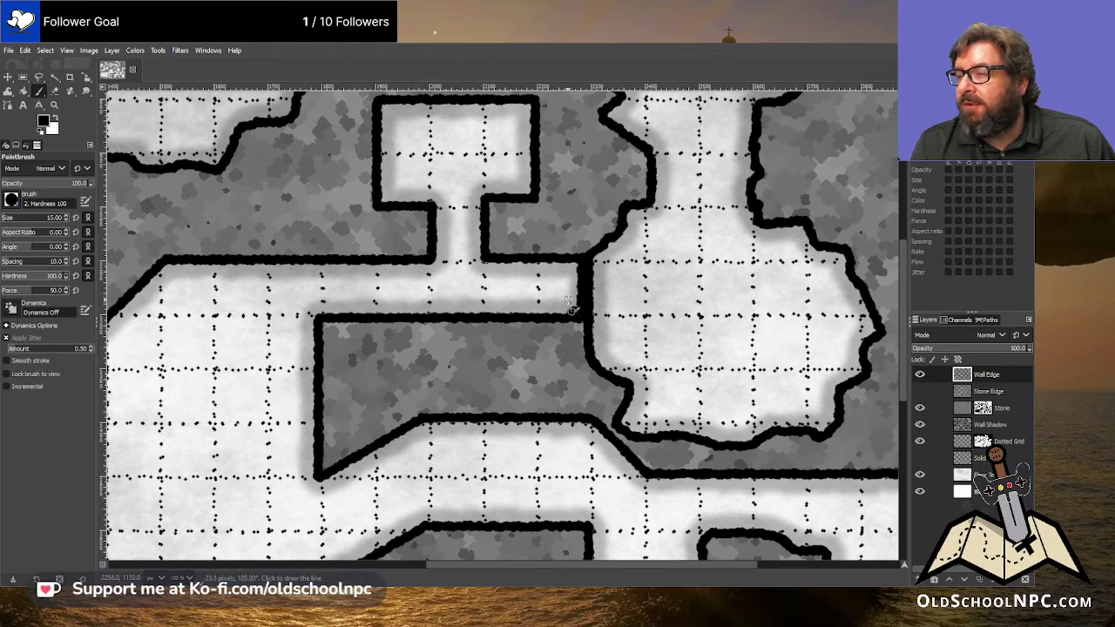
left_click(573, 259, "shift")
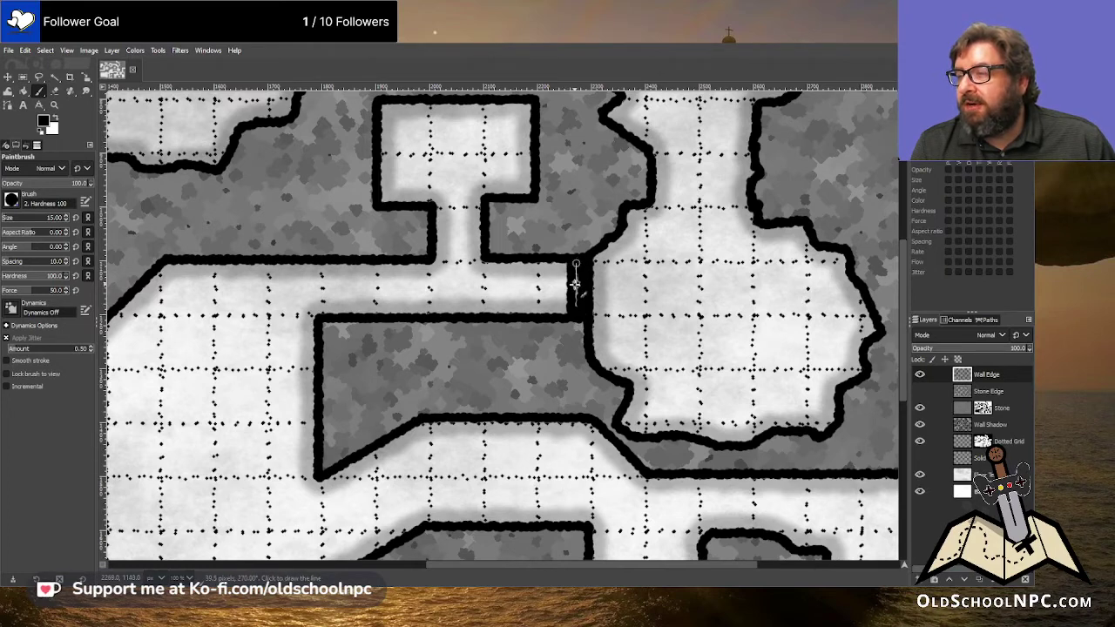
left_click(573, 307, "shift")
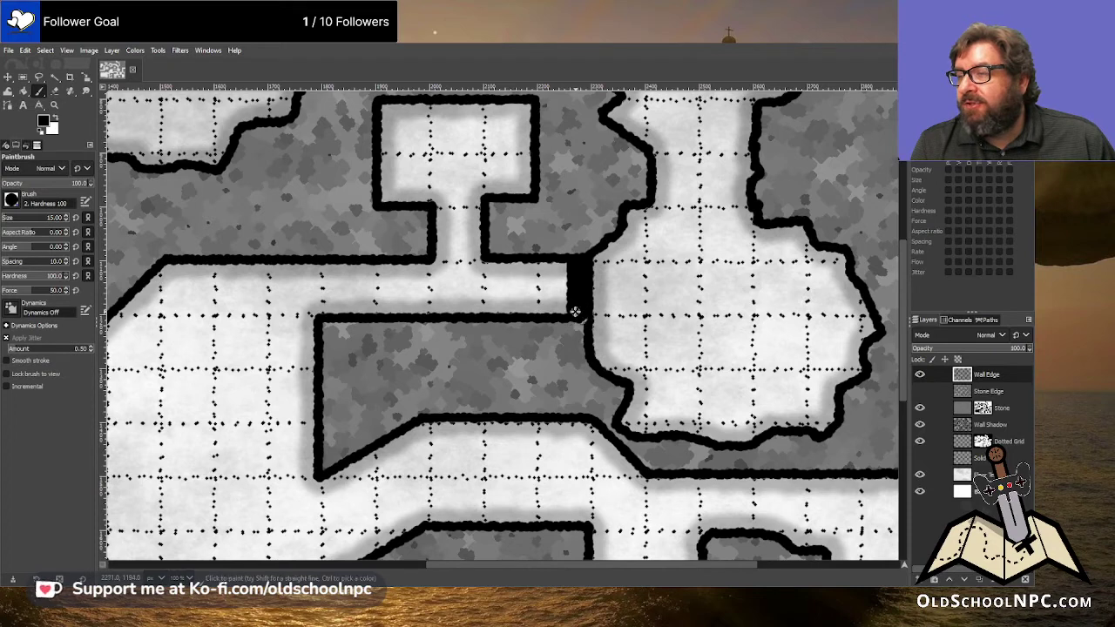
left_click(566, 261, "shift")
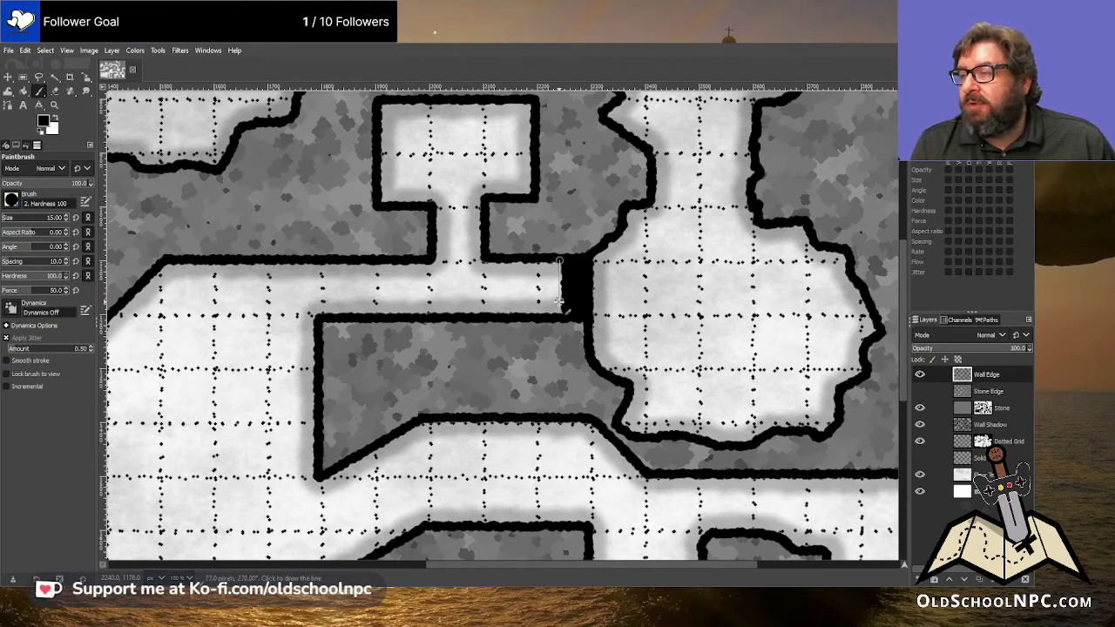
left_click(558, 311, "shift")
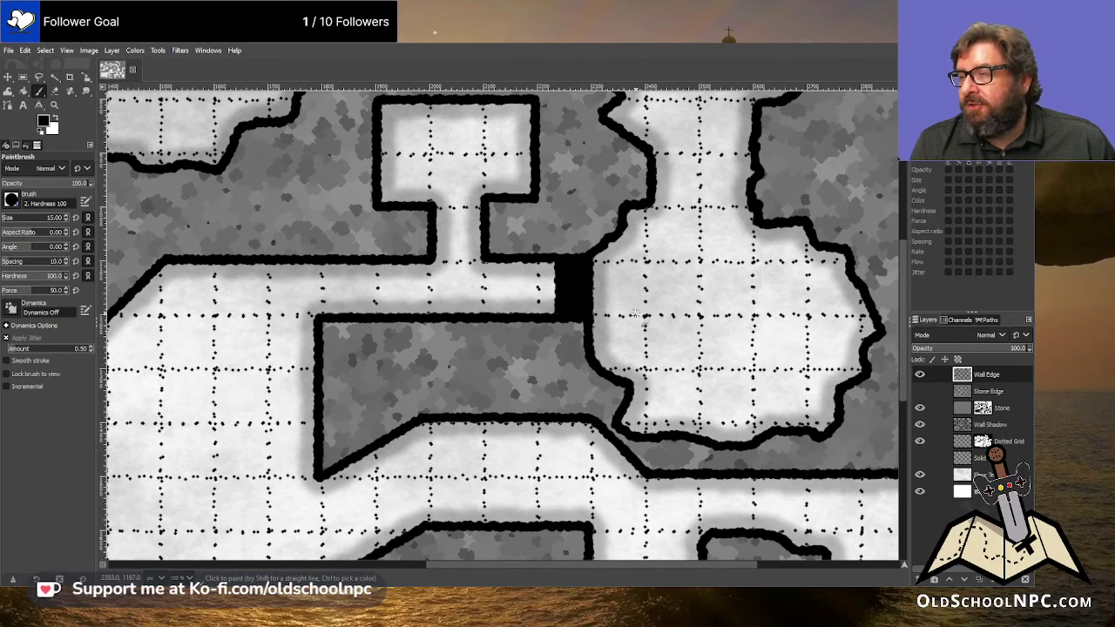
scroll(635, 311, "down", 4)
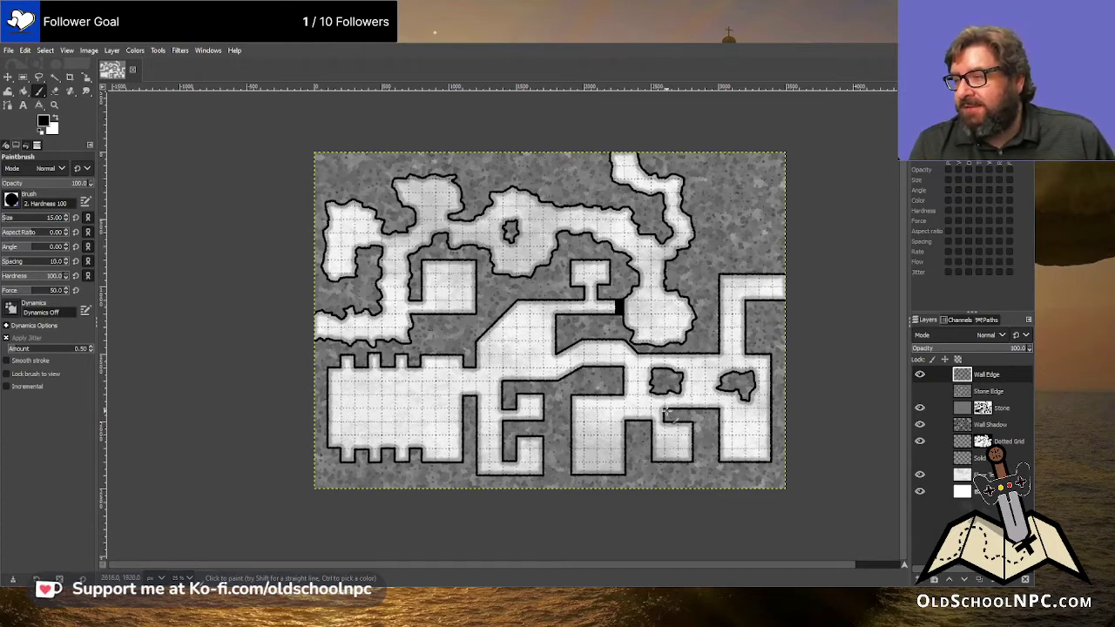
- Add a new empty layer on top and disable Apply Jitter for the Paintbrush
scroll(620, 365, "up", 3)
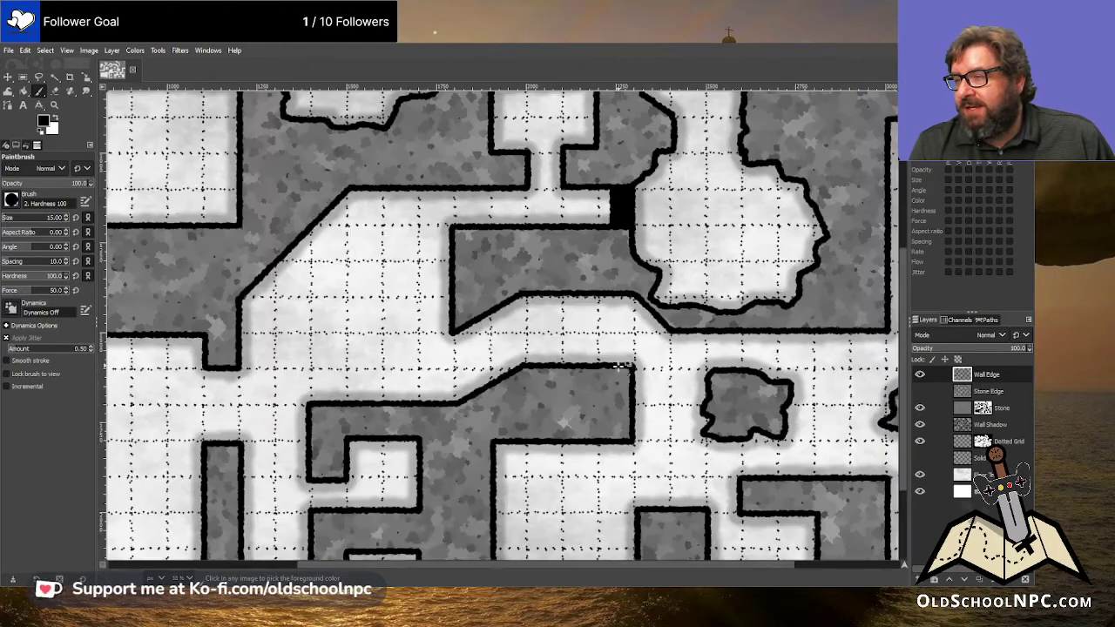
left_click(924, 580, "shift")
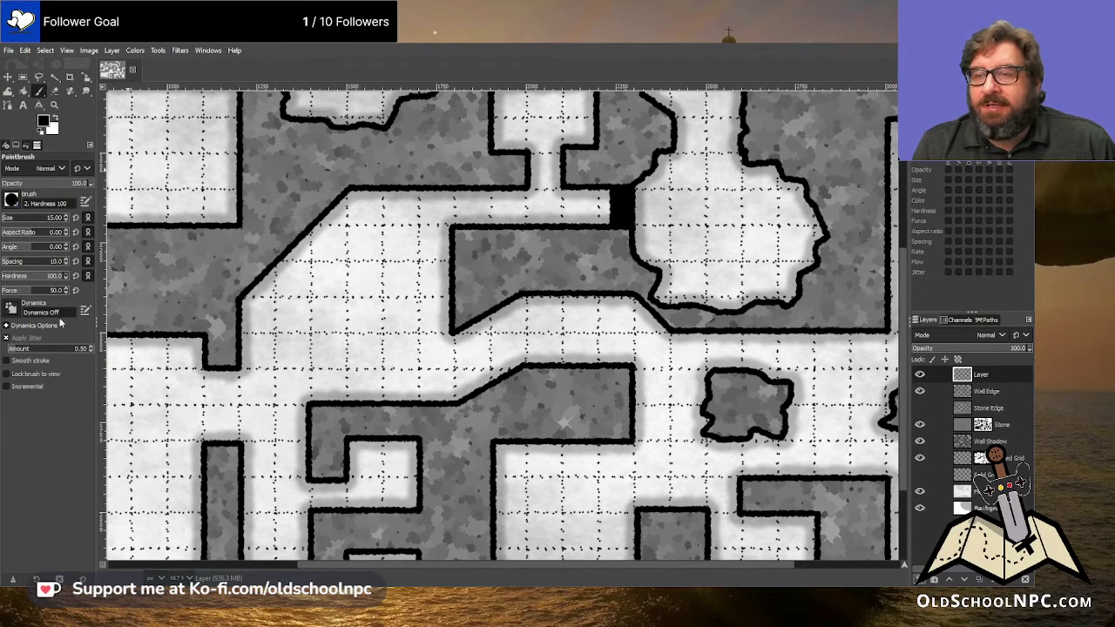
left_click(23, 338)
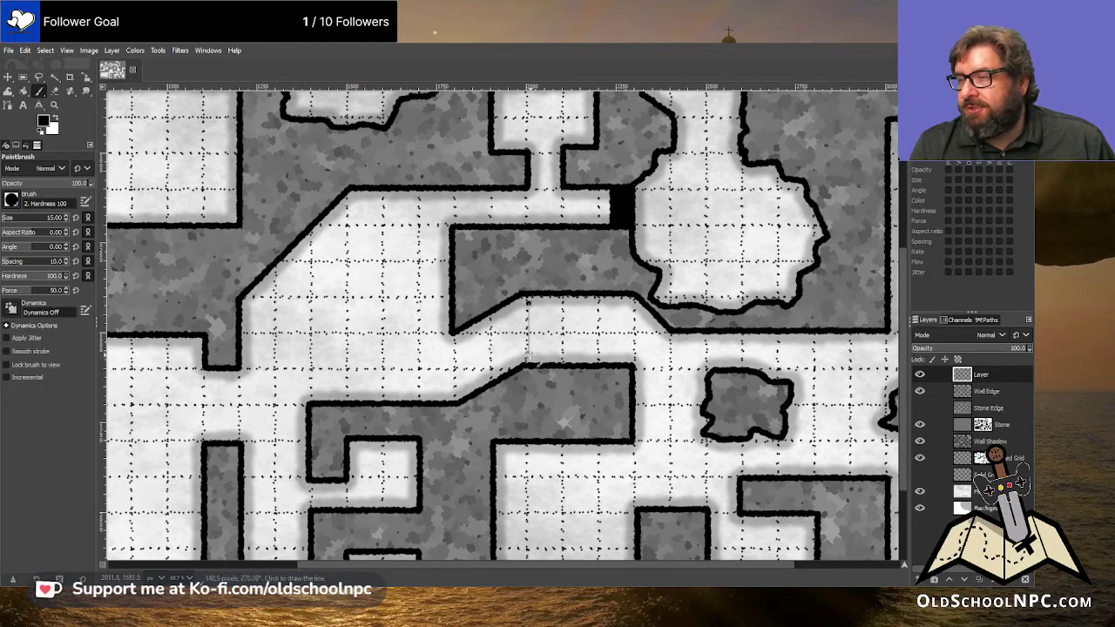
- Draw the first three tall vertical stair lines across the corridor with the size 30 brush
left_click(527, 359, "shift")
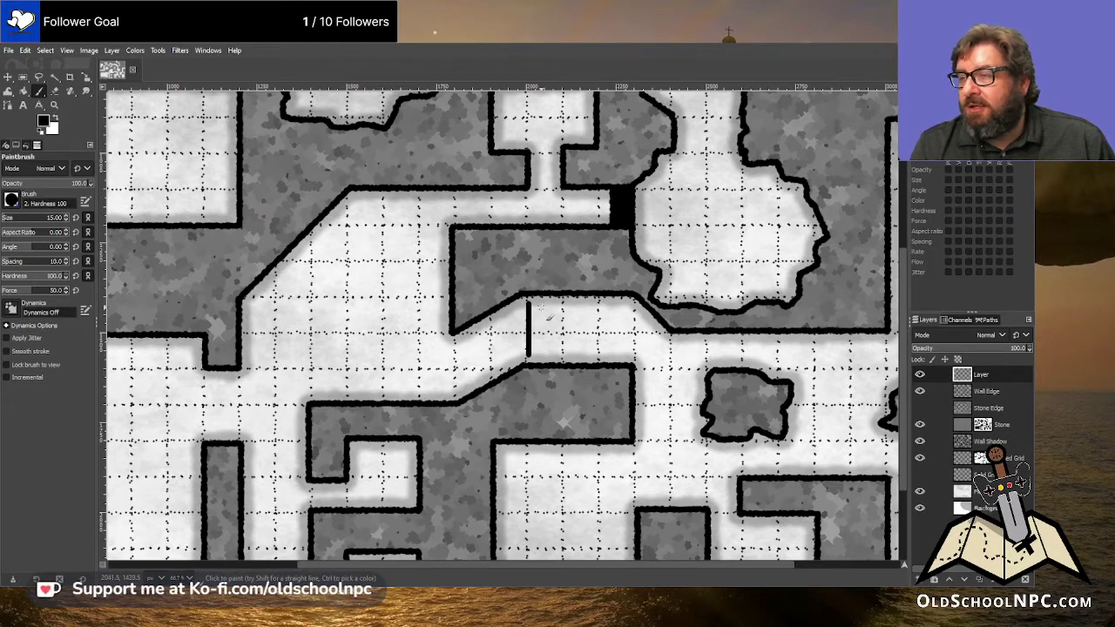
key("ctrl+z")
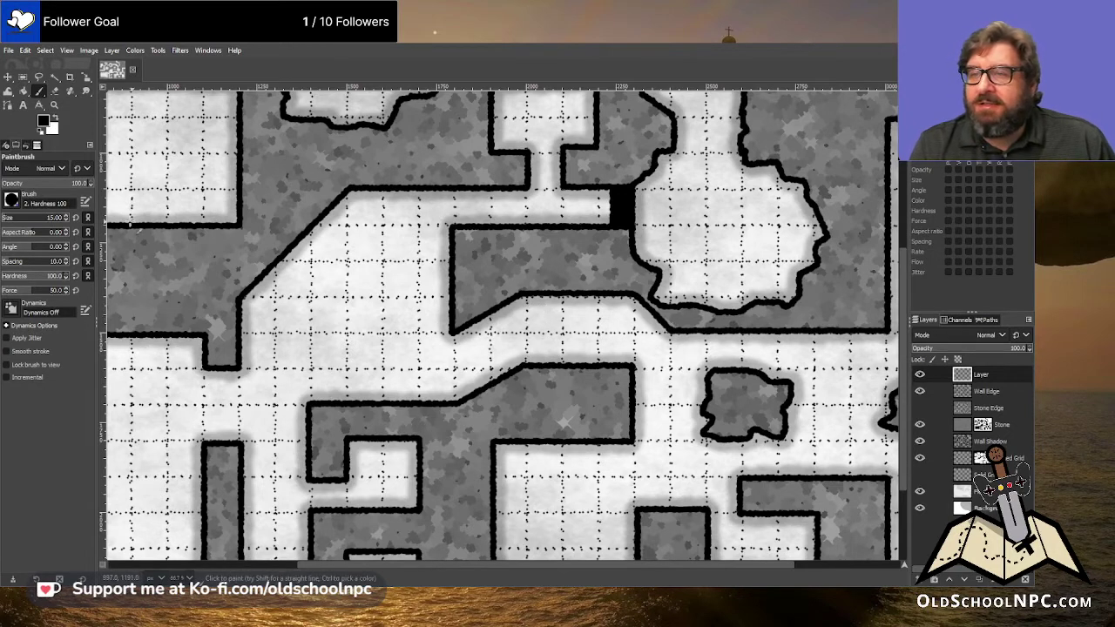
scroll(63, 219, "up", 5)
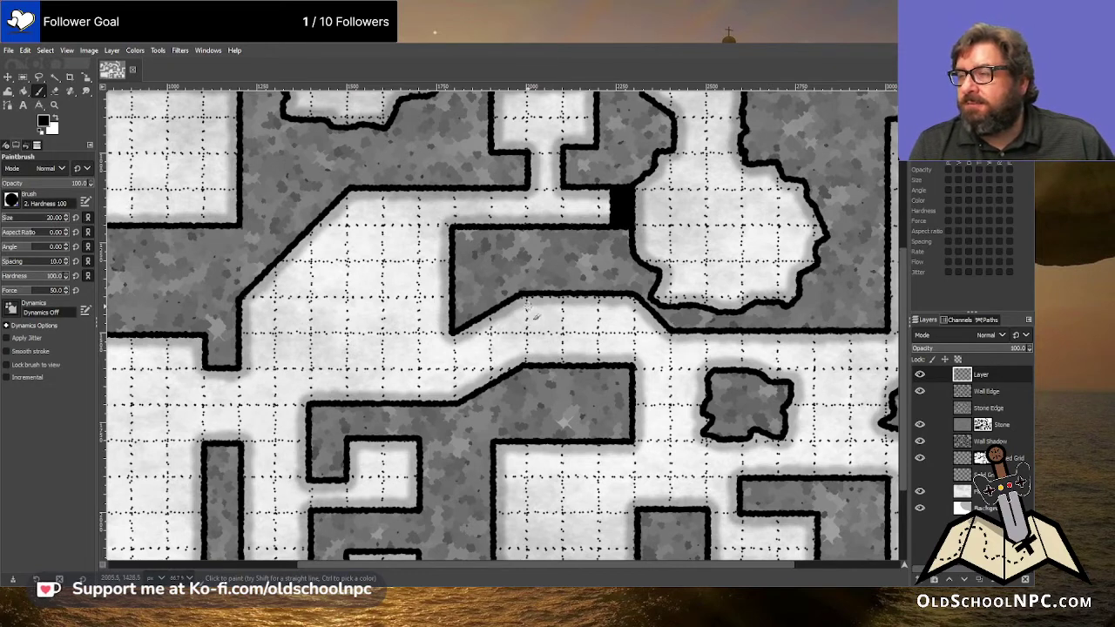
left_click(527, 307)
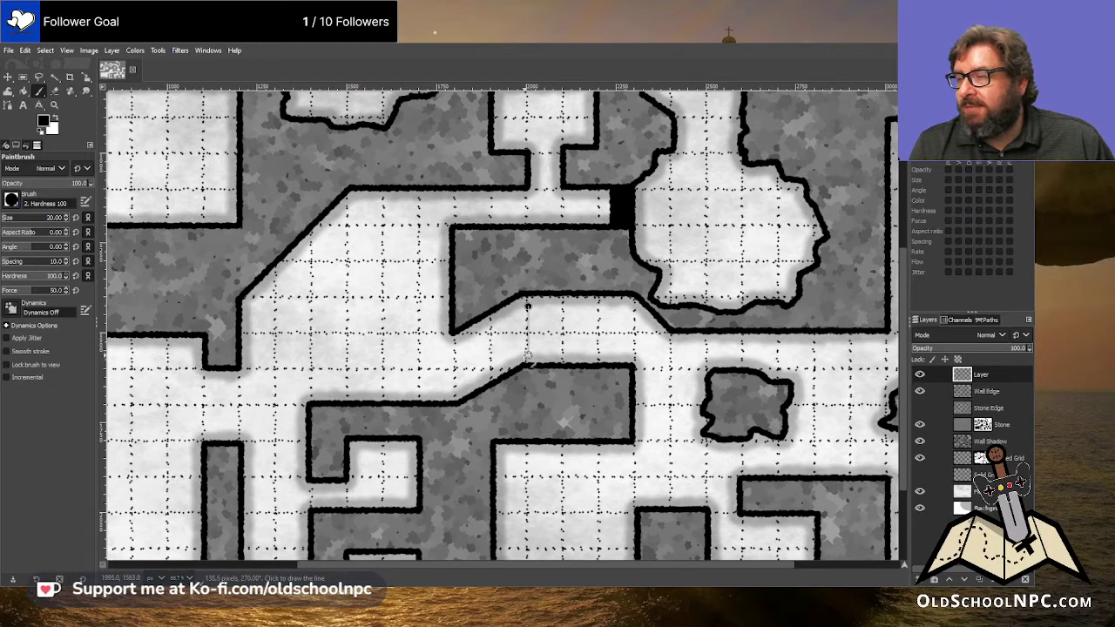
left_click(527, 355, "shift")
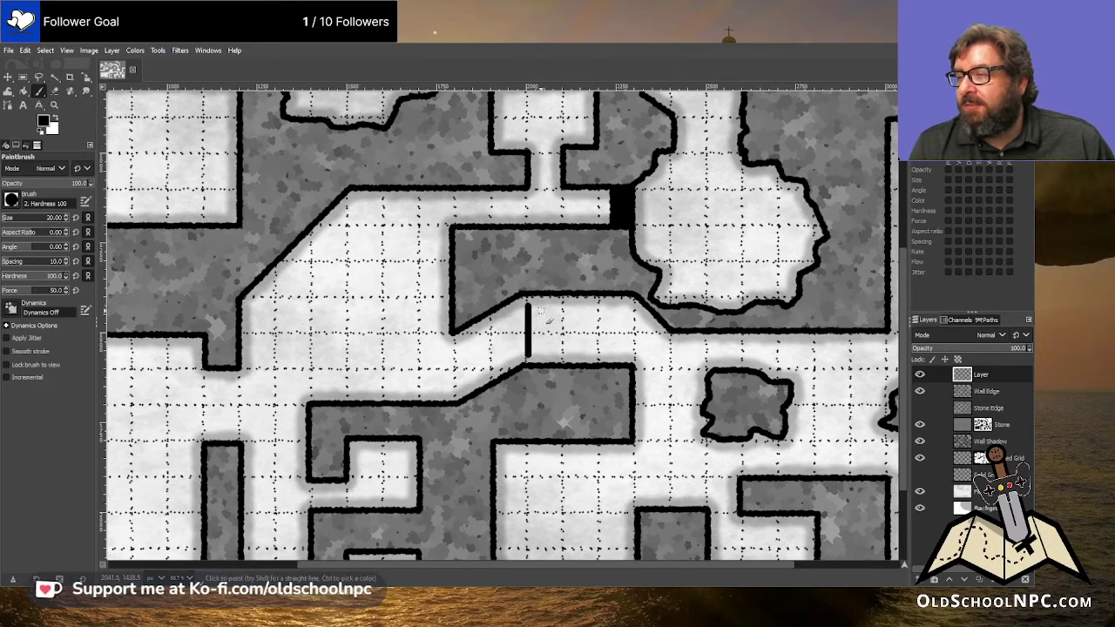
left_click(540, 308)
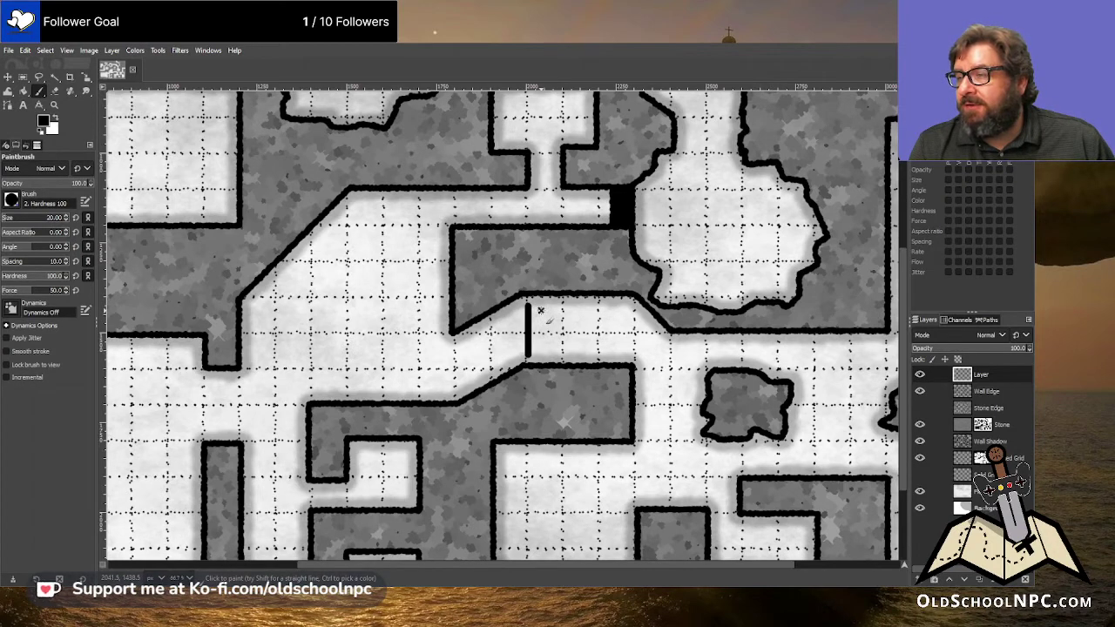
left_click(540, 354, "shift")
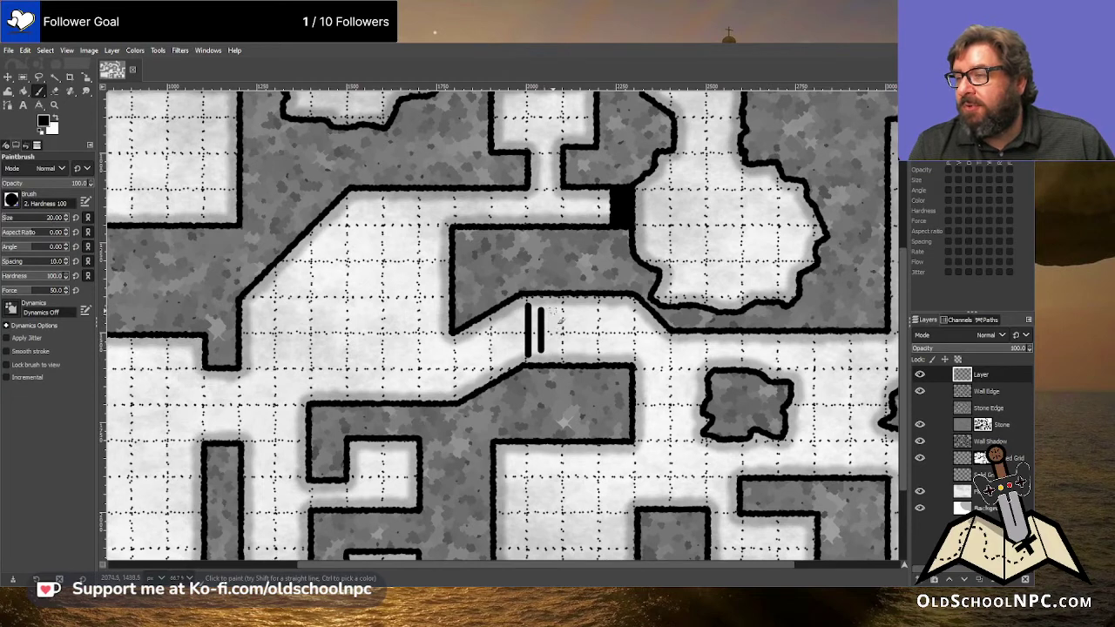
left_click(554, 312)
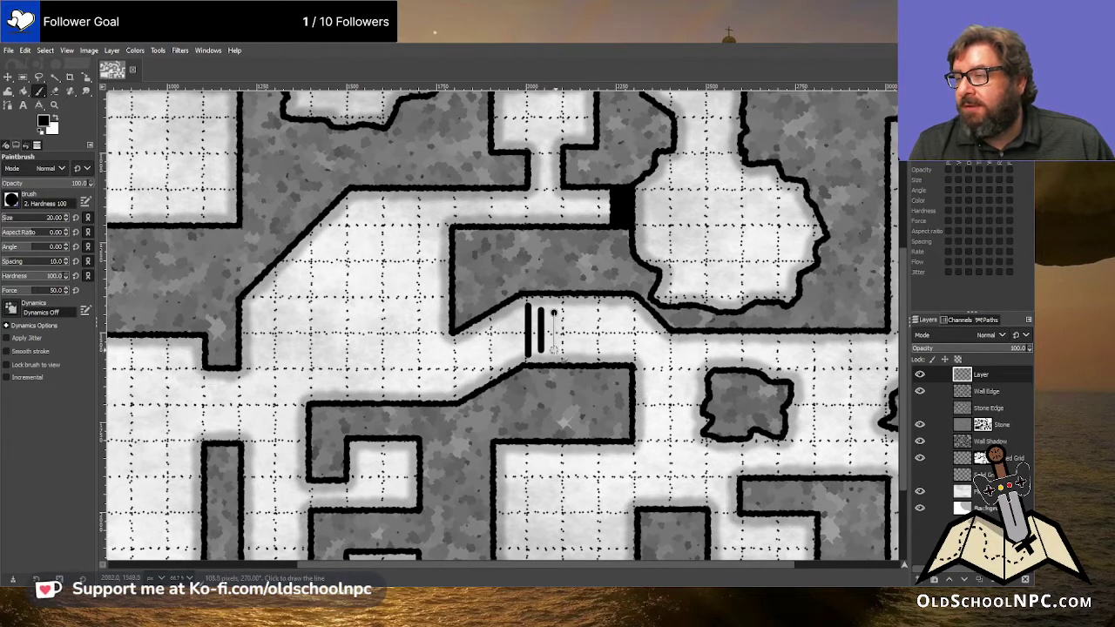
left_click(554, 354, "shift")
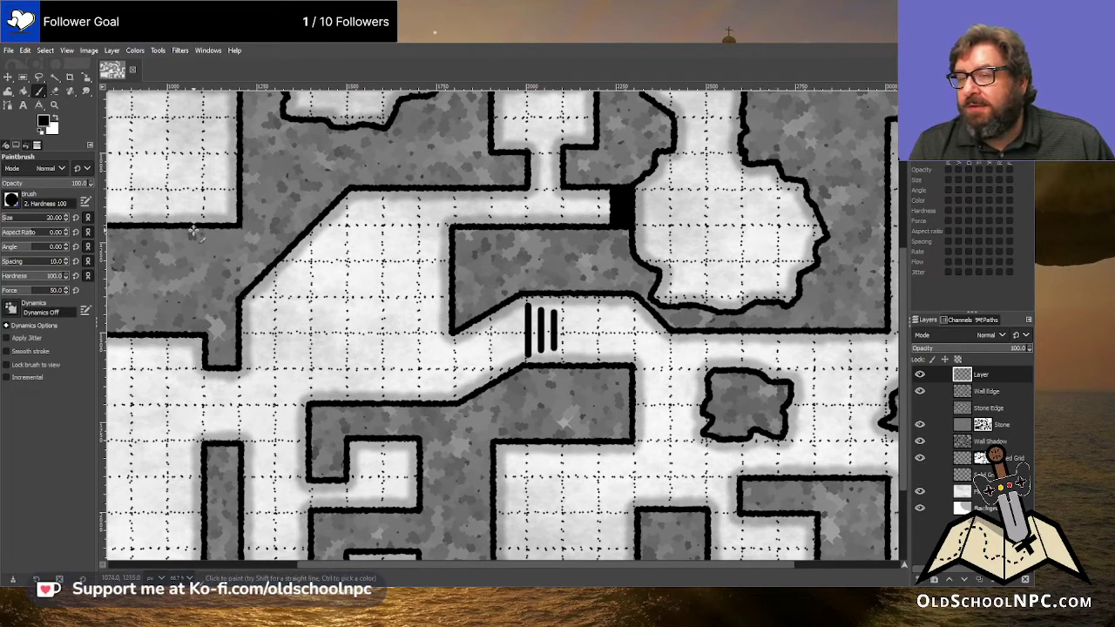
- At brush size 15, add three shorter stair lines further east
left_click_drag(54, 216, 40, 217)
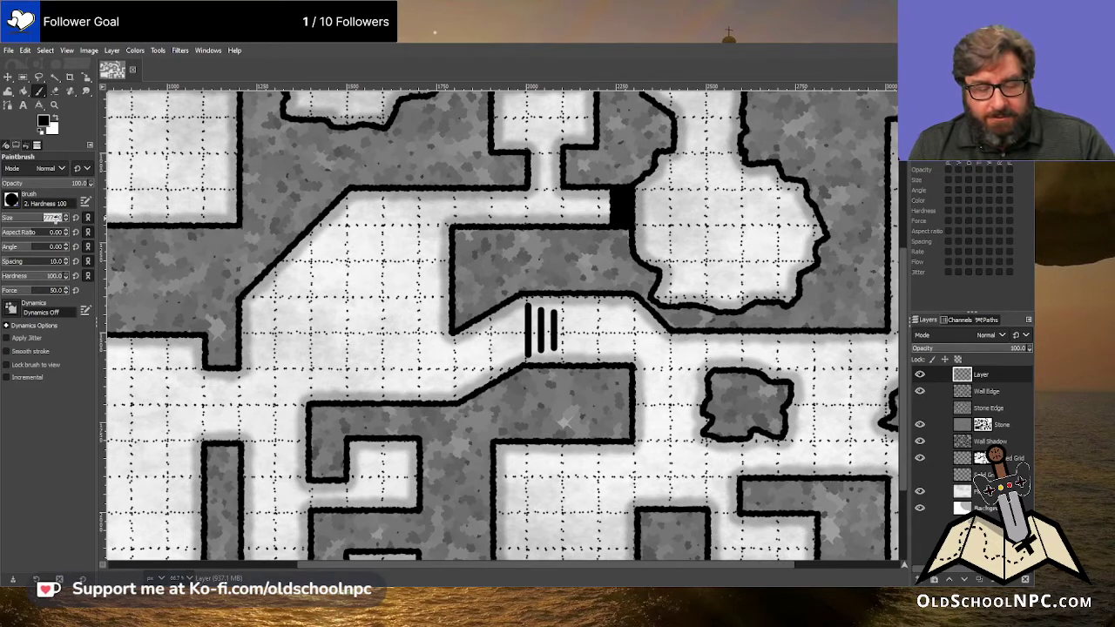
left_click(565, 312)
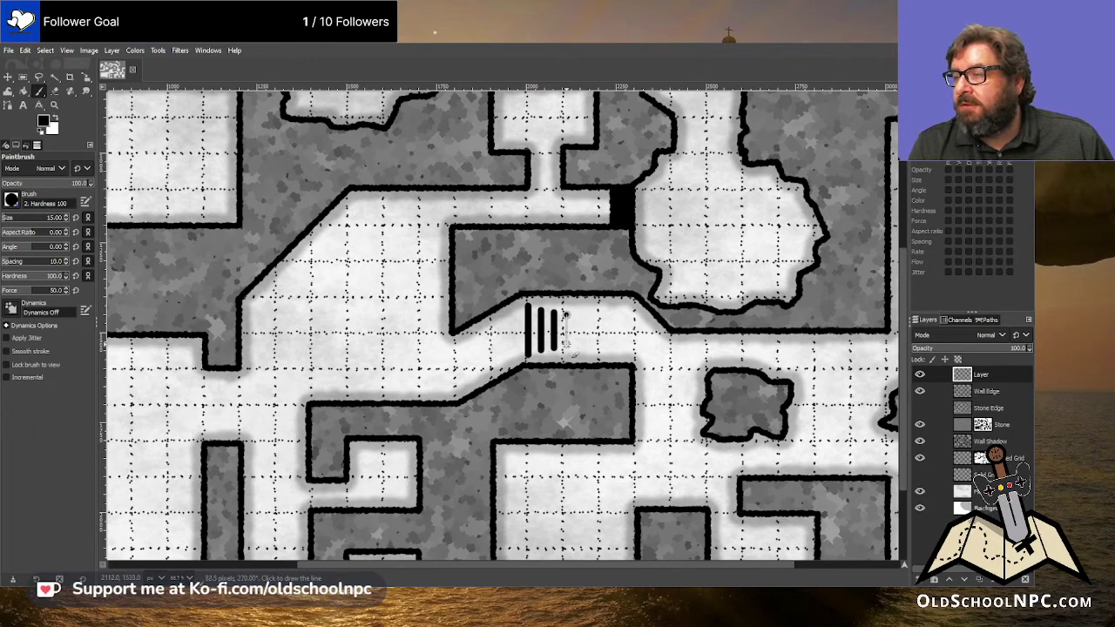
left_click(566, 350, "shift")
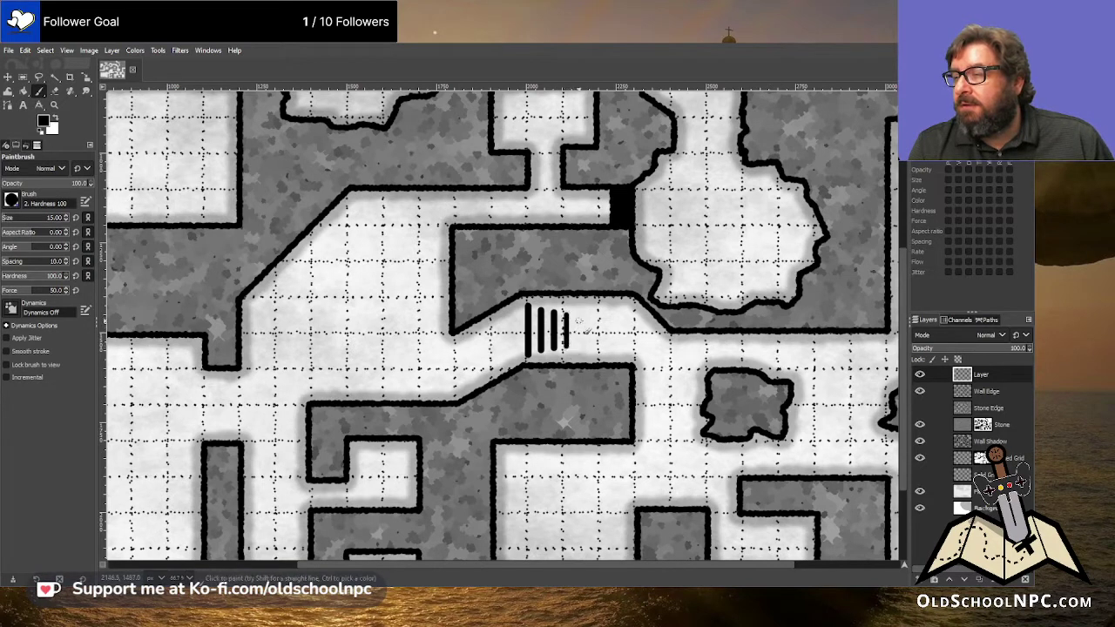
left_click(575, 314)
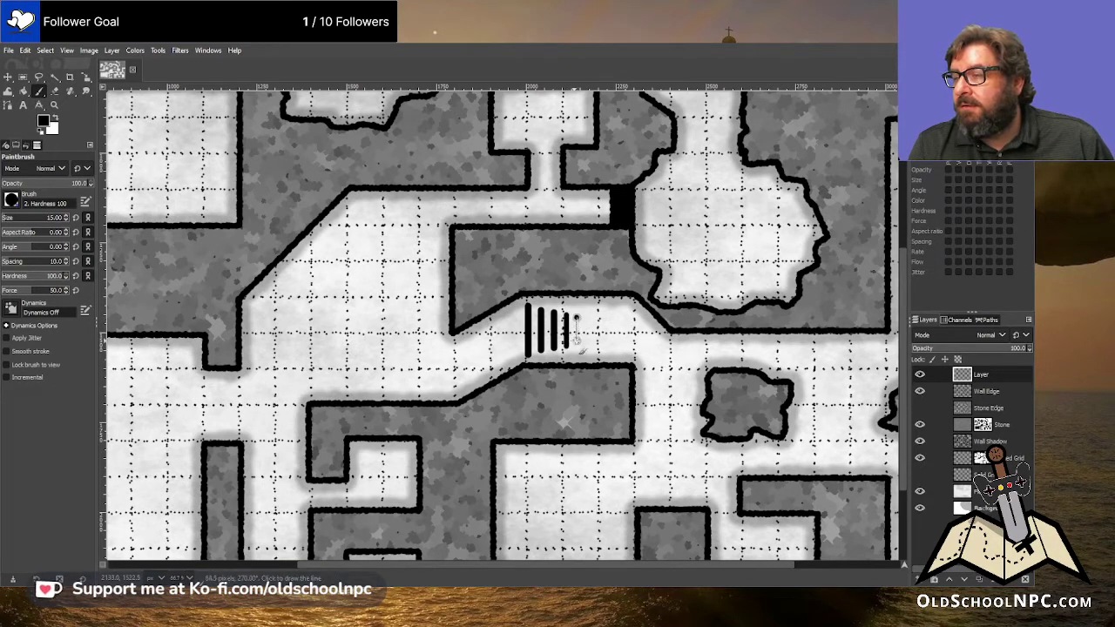
left_click(575, 348, "shift")
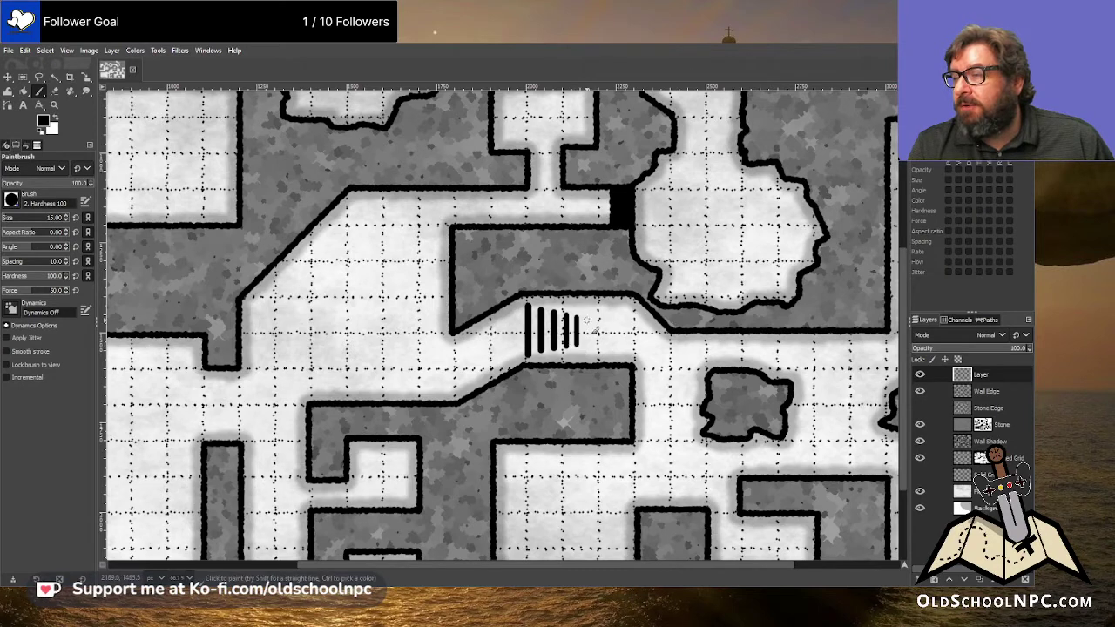
left_click(585, 321)
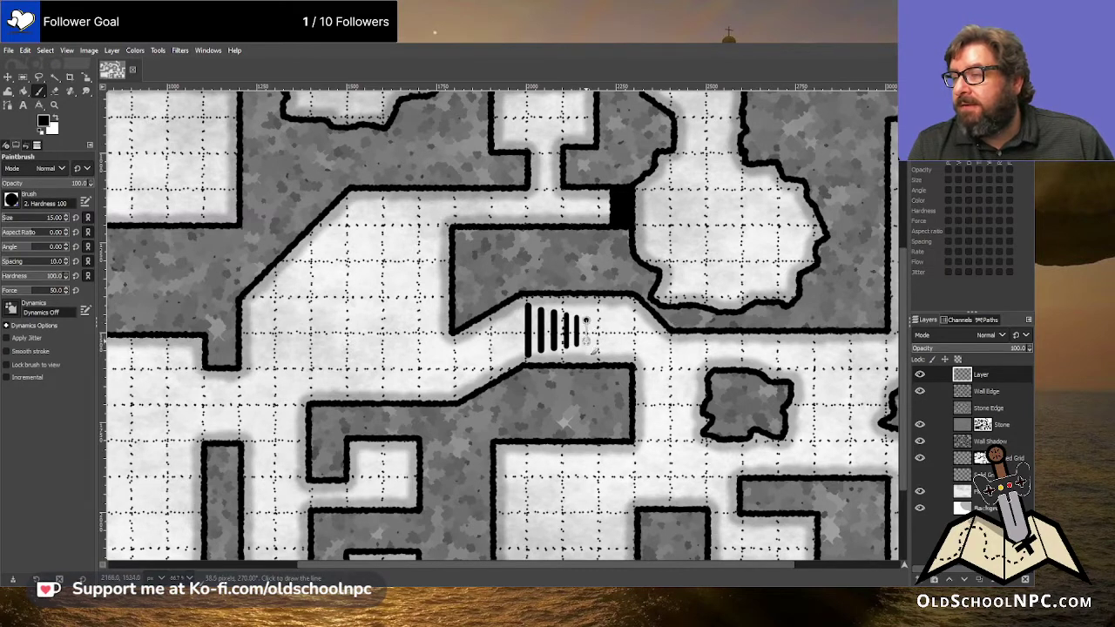
left_click(587, 346, "shift")
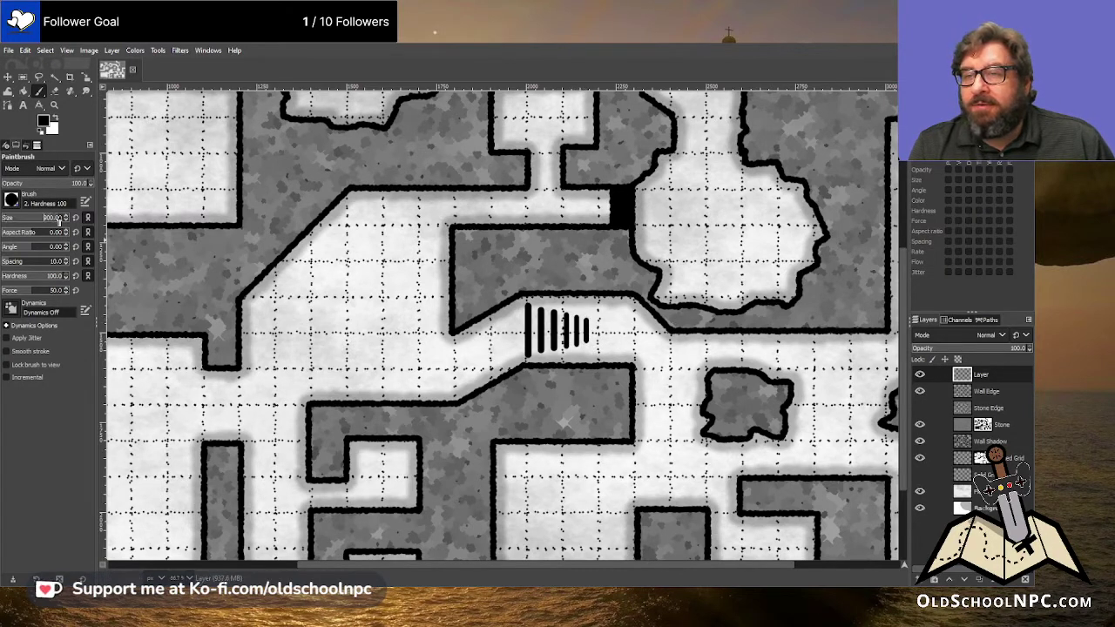
- At brush size 10, add the three shortest stair lines, then fit the map in the window
type("571")
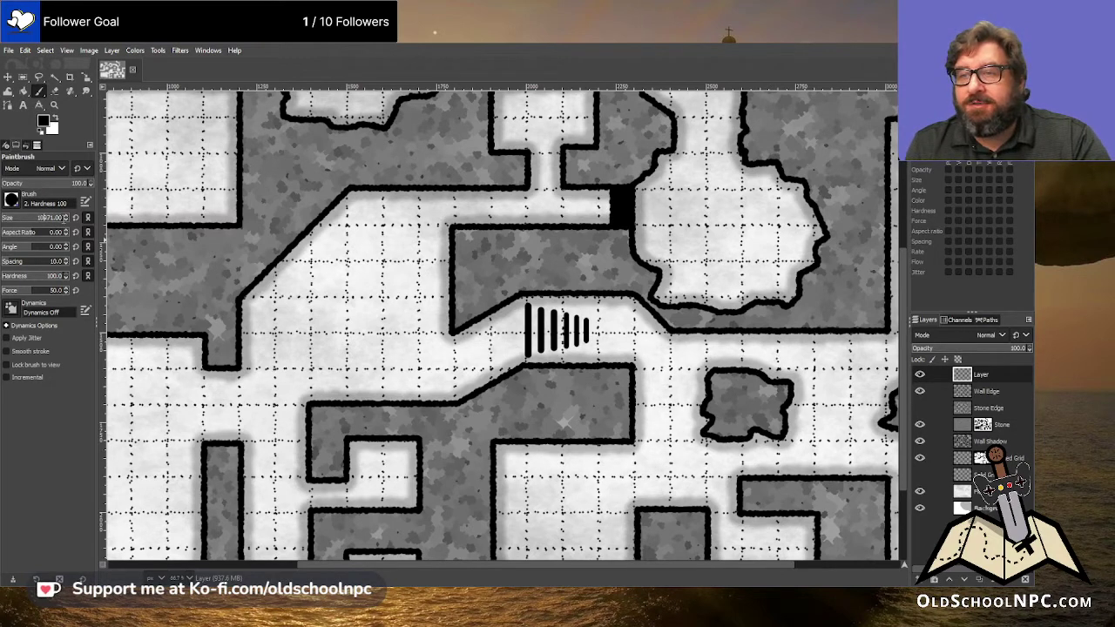
key("Return")
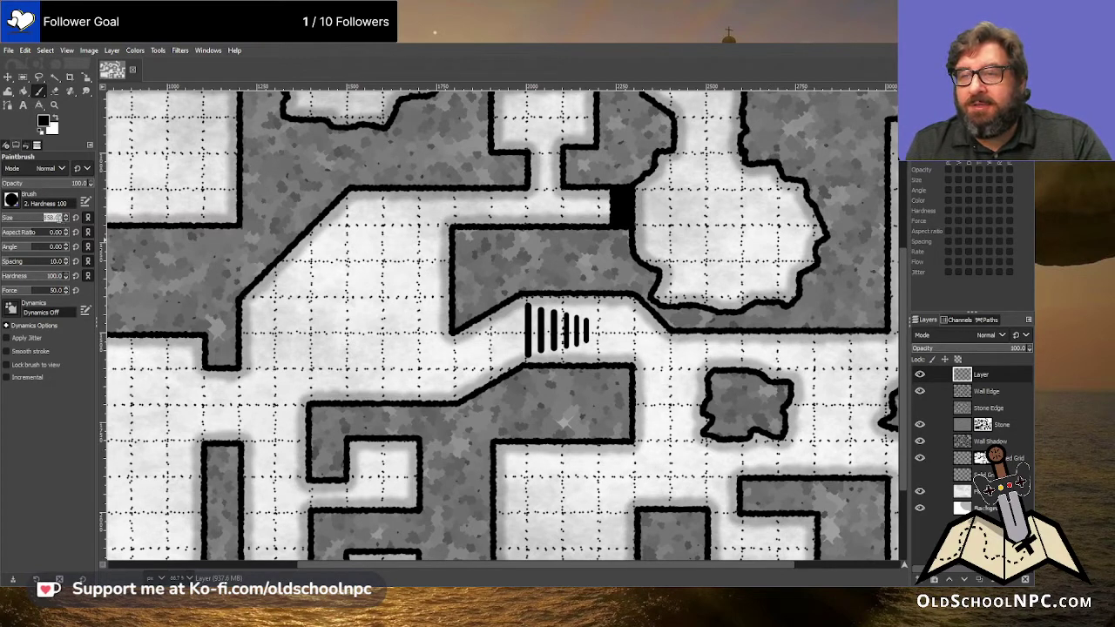
type("10")
key("Return")
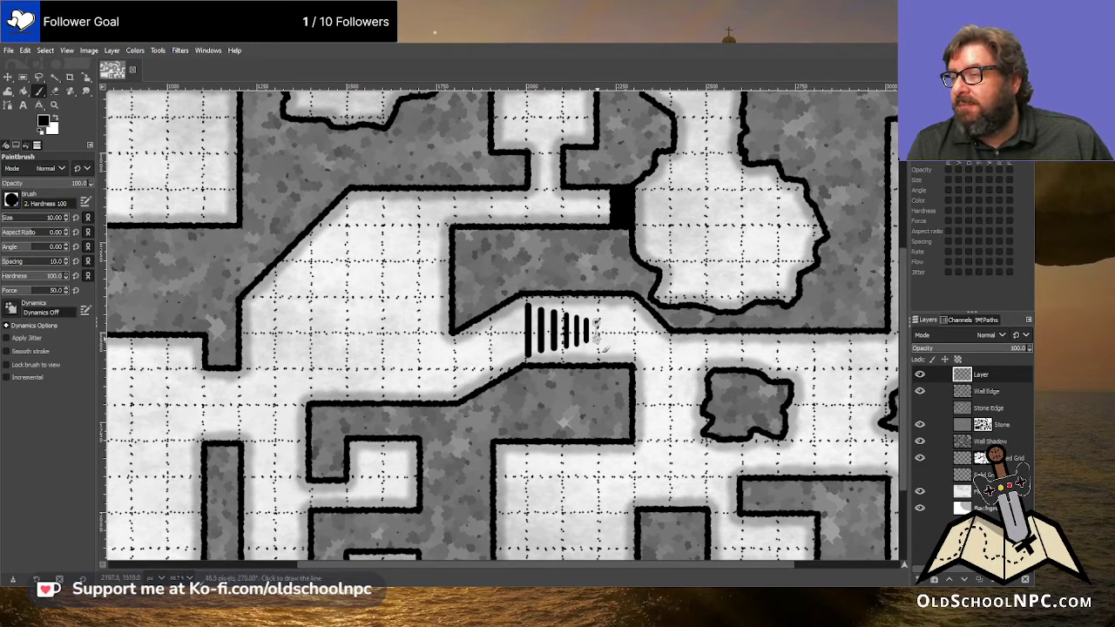
left_click(596, 347, "shift")
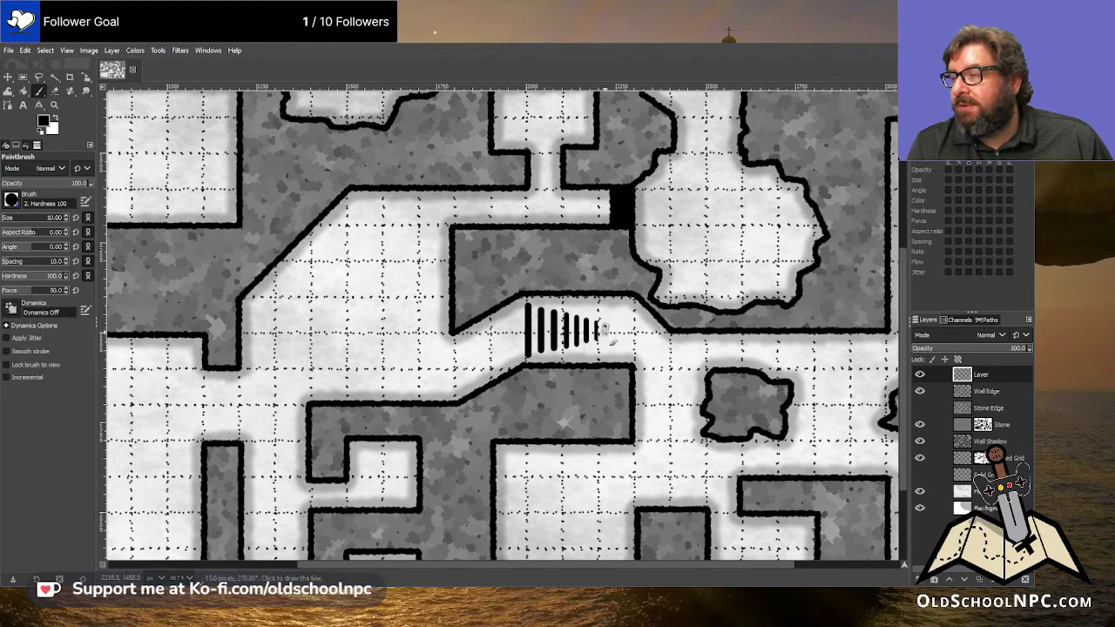
left_click(603, 344, "shift")
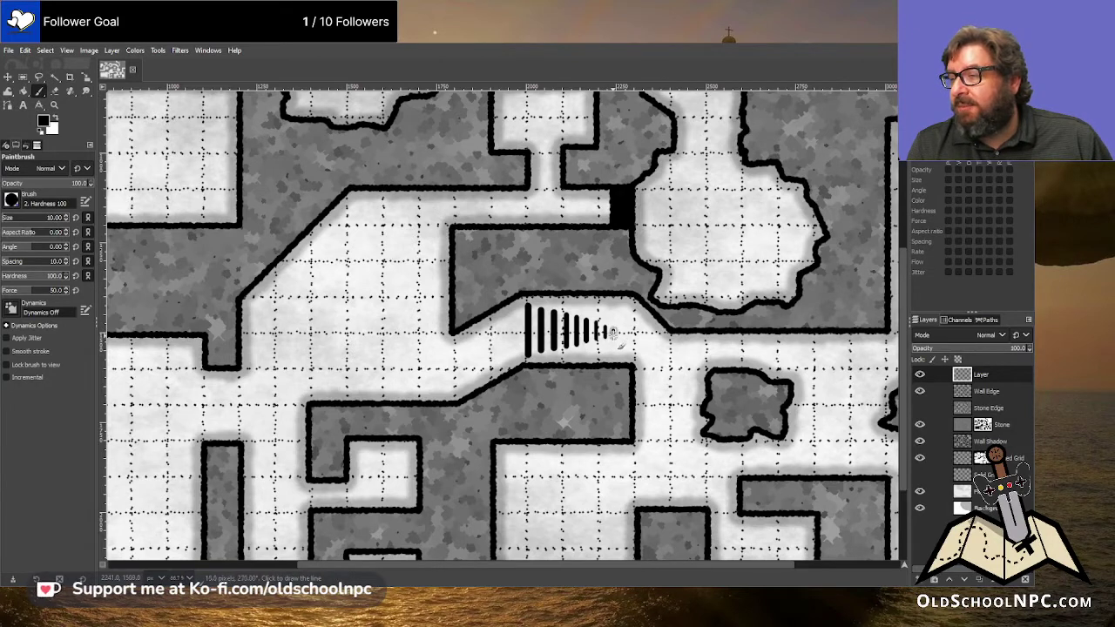
left_click(613, 332, "shift")
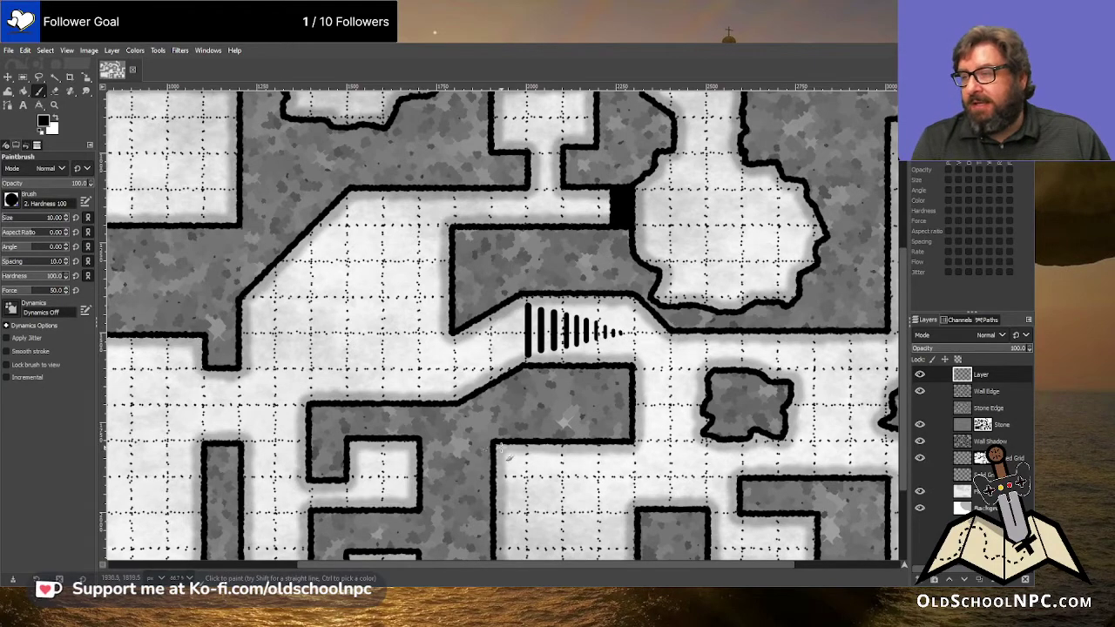
key("ctrl+shift+j")
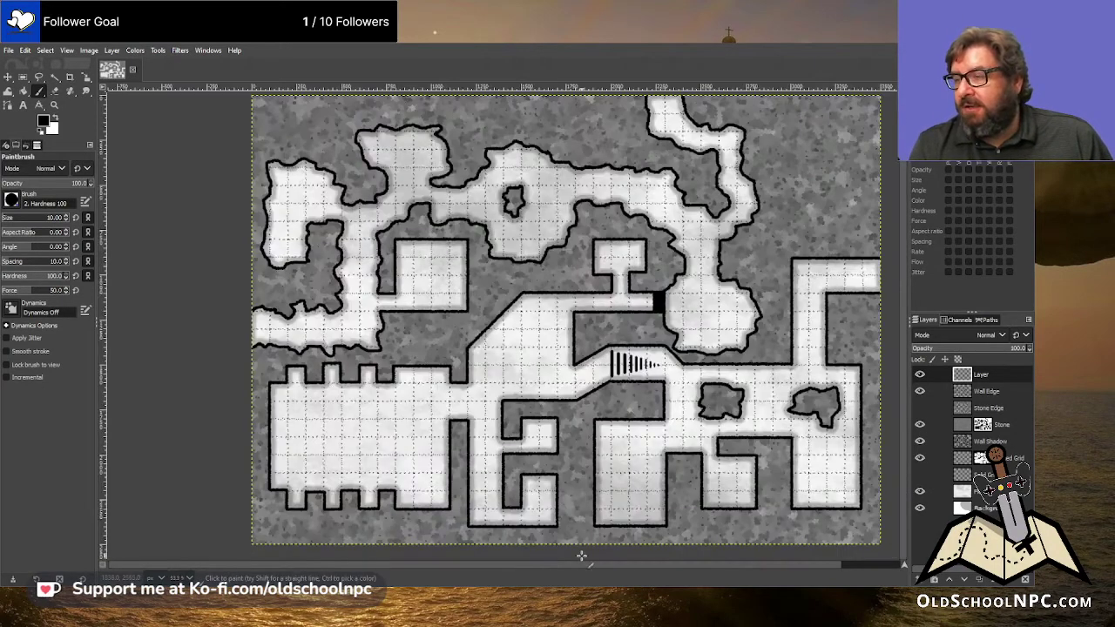
left_click_drag(581, 564, 653, 579)
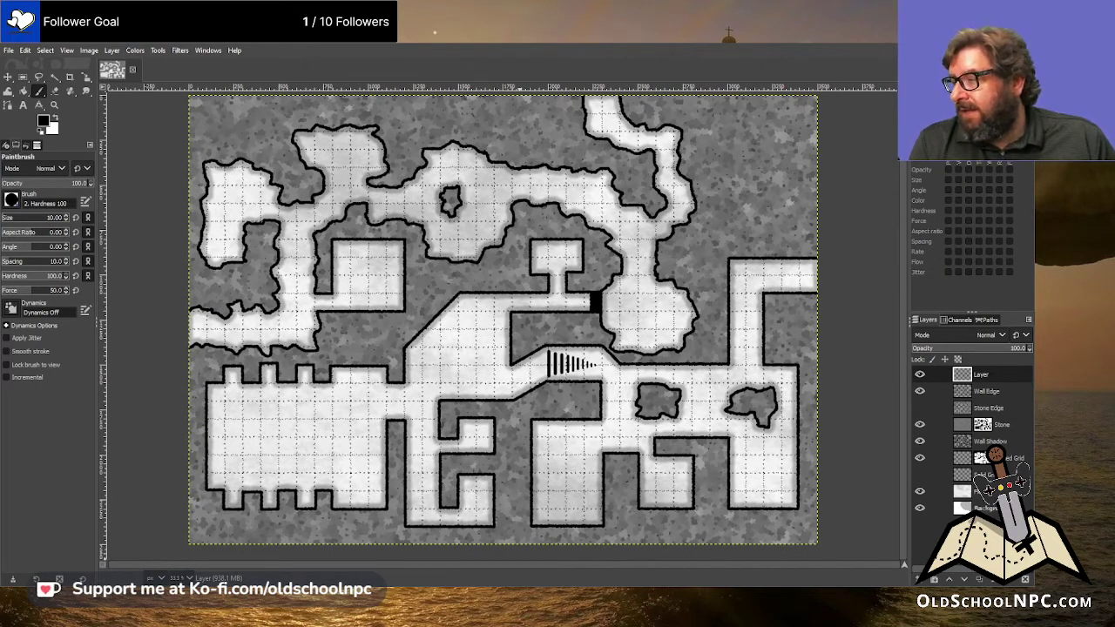
left_click(921, 492)
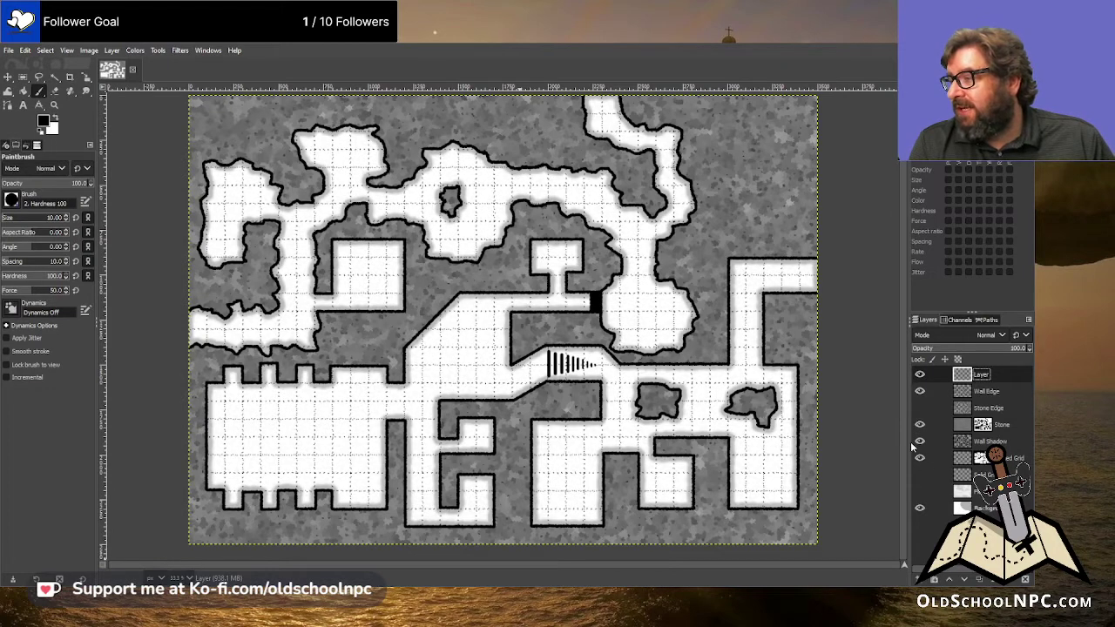
left_click(919, 442)
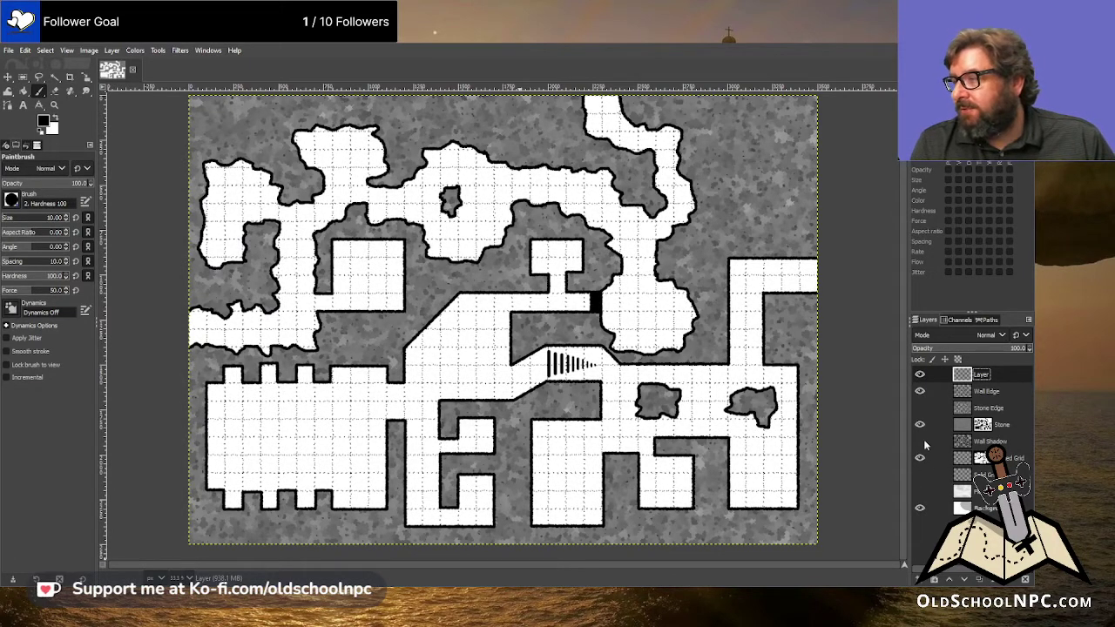
left_click(921, 442)
left_click(922, 458)
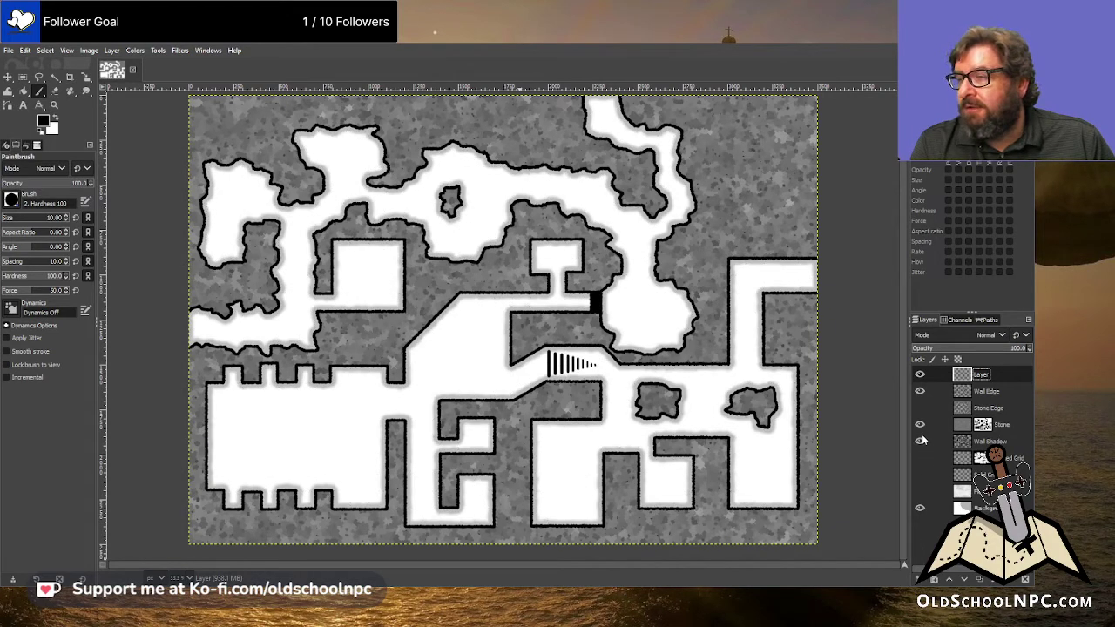
left_click(928, 457)
left_click(922, 457)
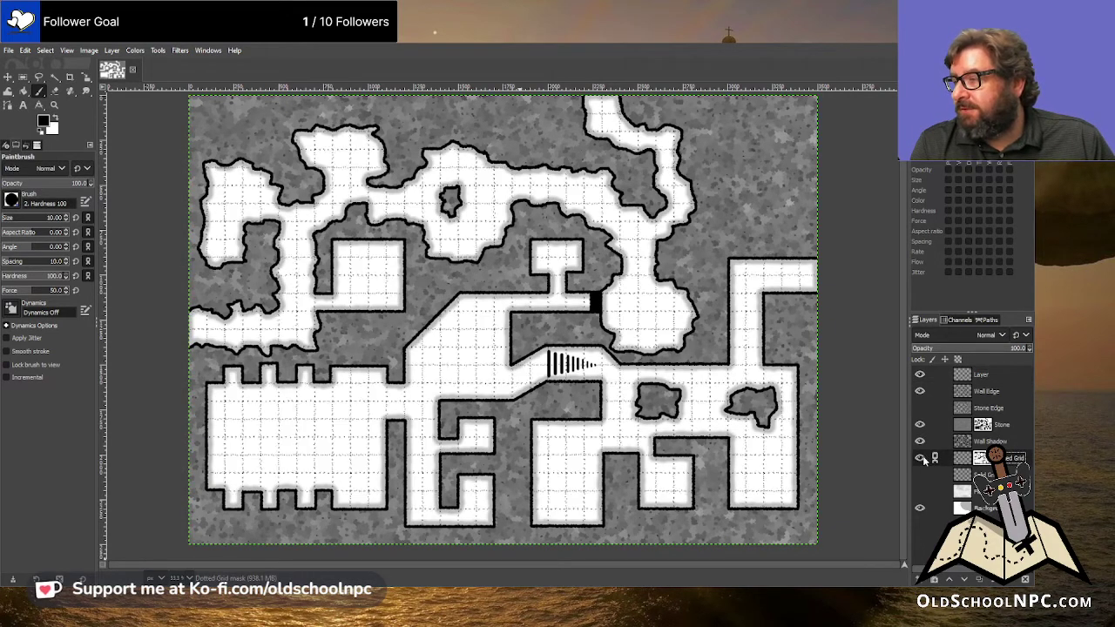
left_click(920, 425)
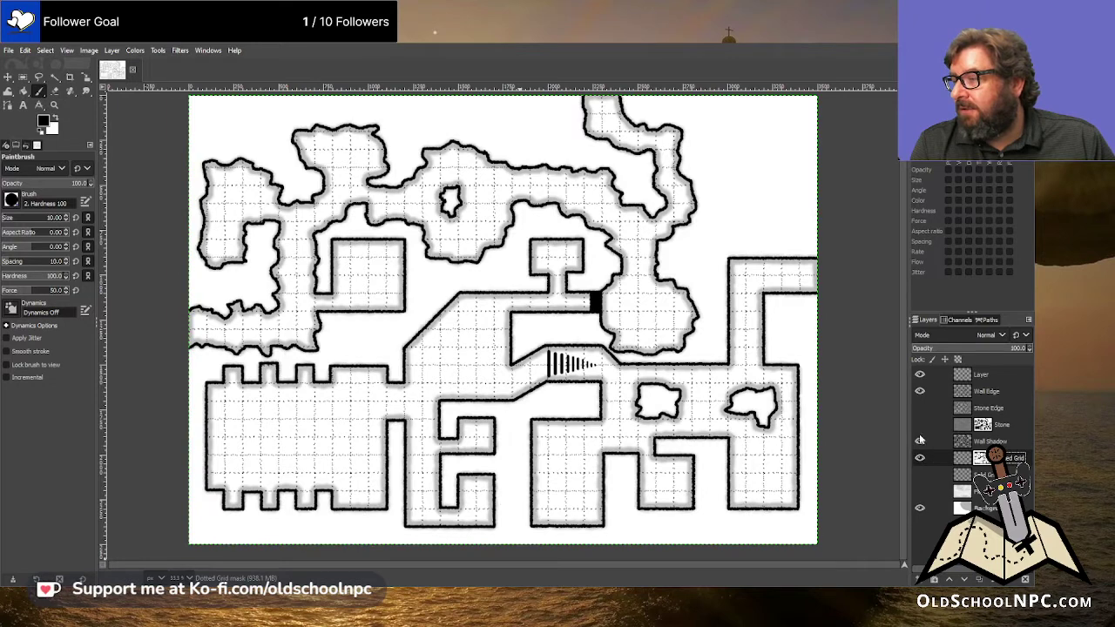
left_click(920, 441)
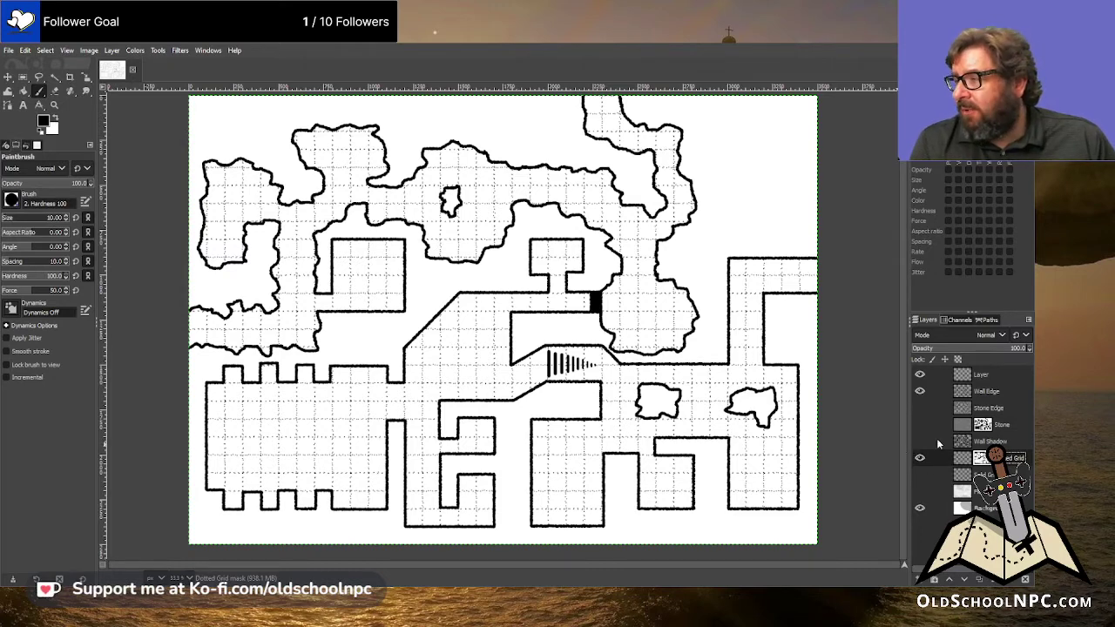
left_click(918, 424)
left_click(919, 442)
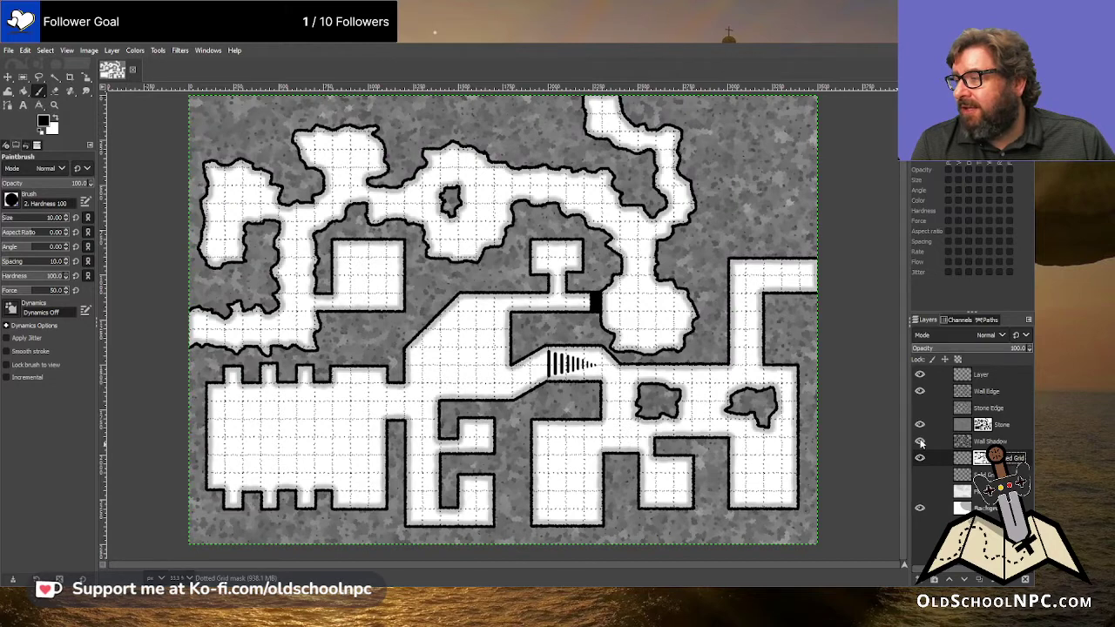
left_click(919, 491)
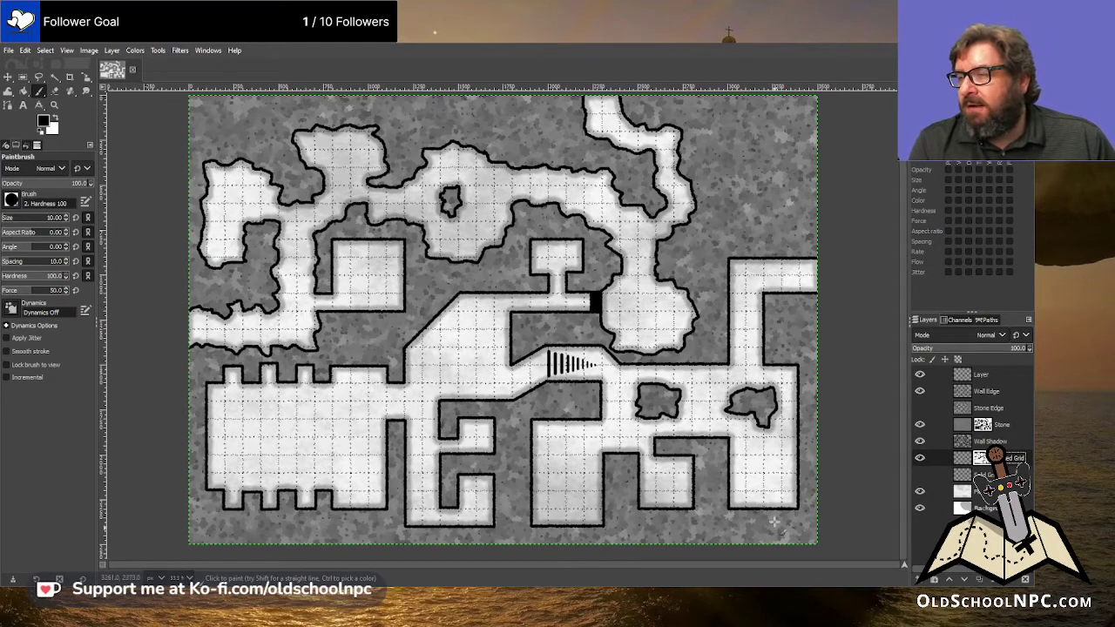
left_click(984, 374)
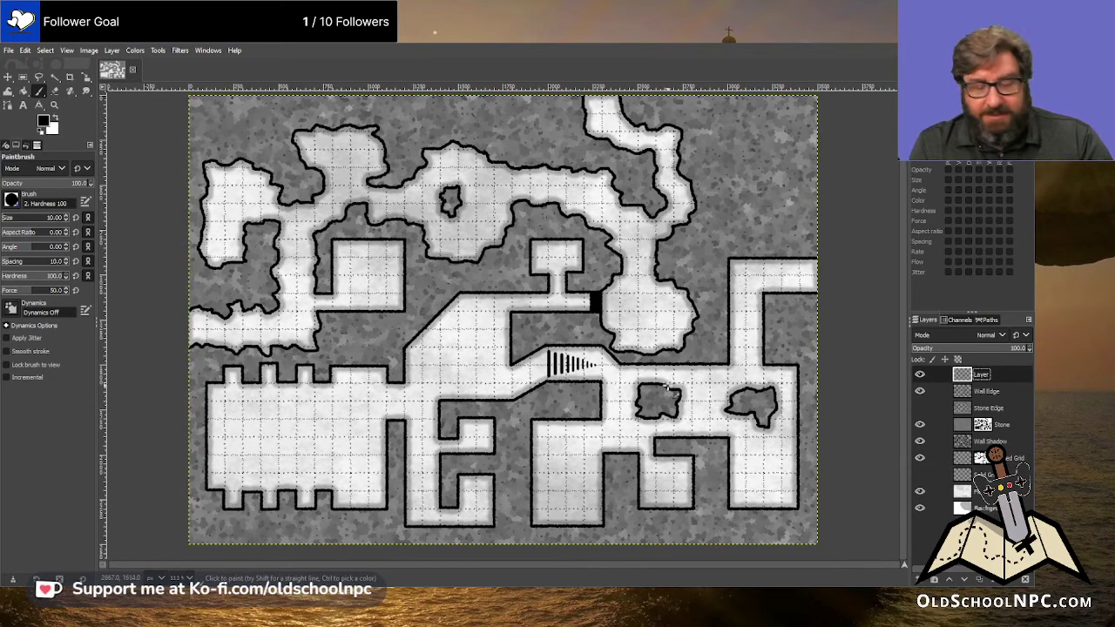
- Undo the striped stair graphic and set the Paintbrush size to 15
key("ctrl+z")
scroll(599, 372, "up", 3)
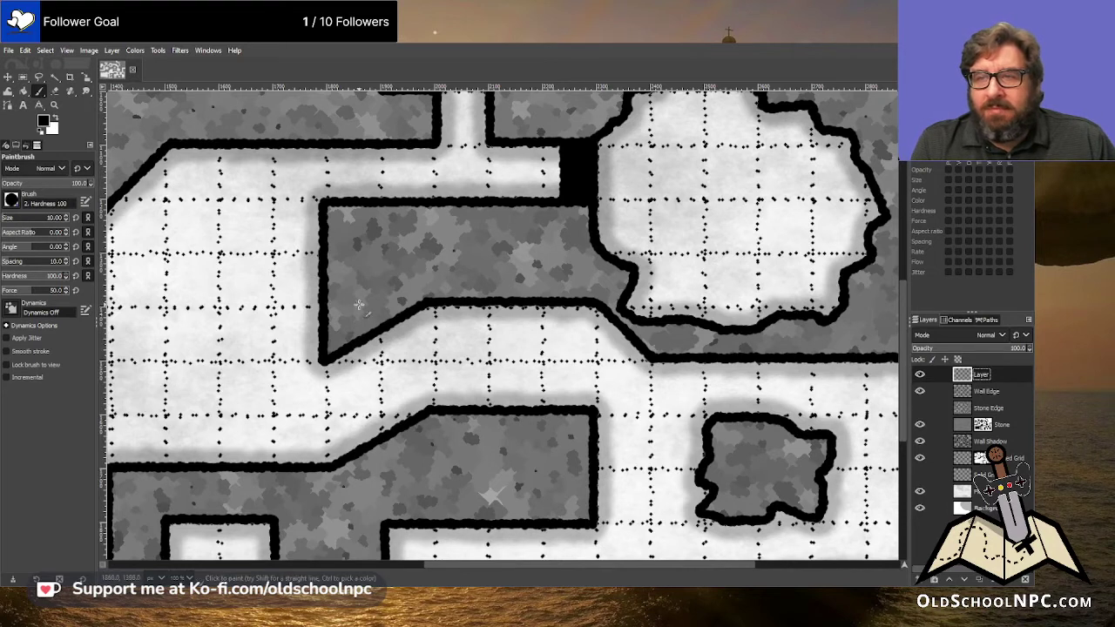
left_click(60, 219)
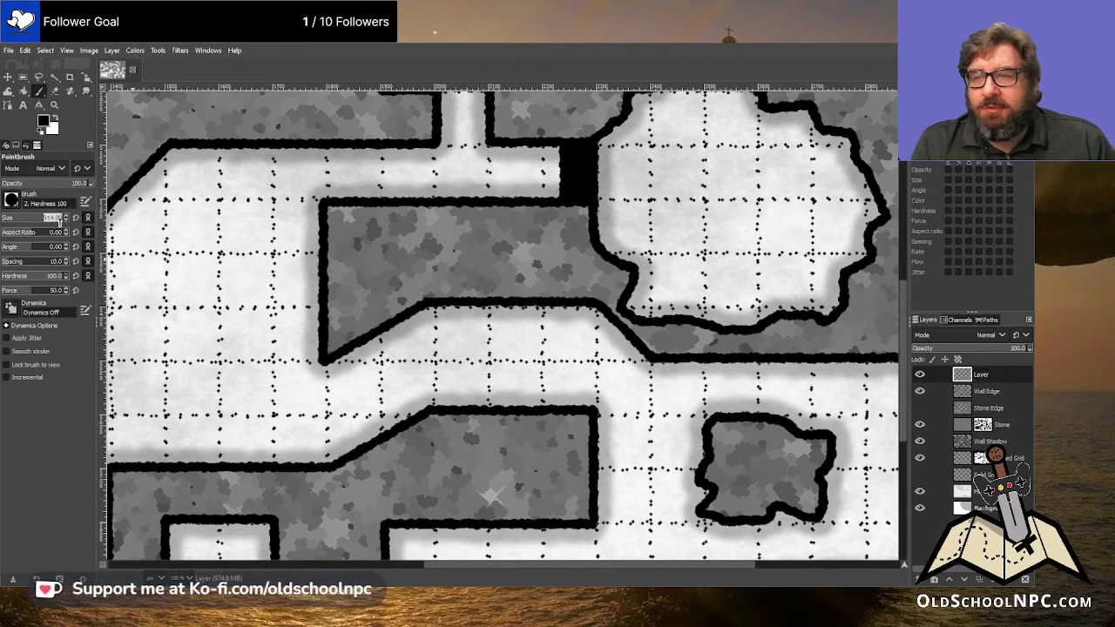
type("1")
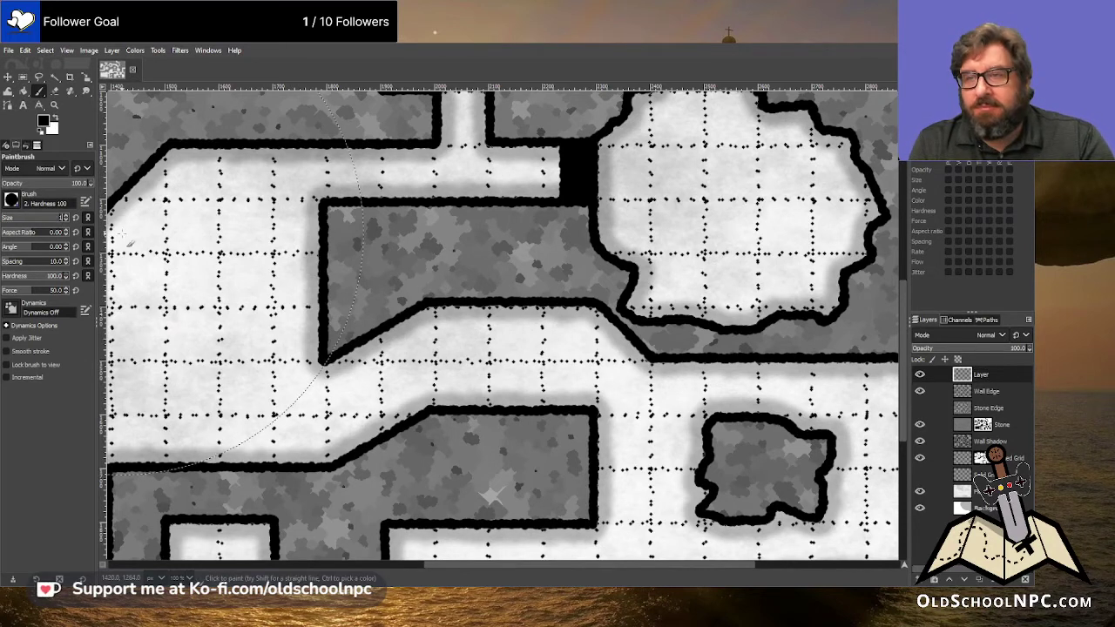
type("5")
key("Return")
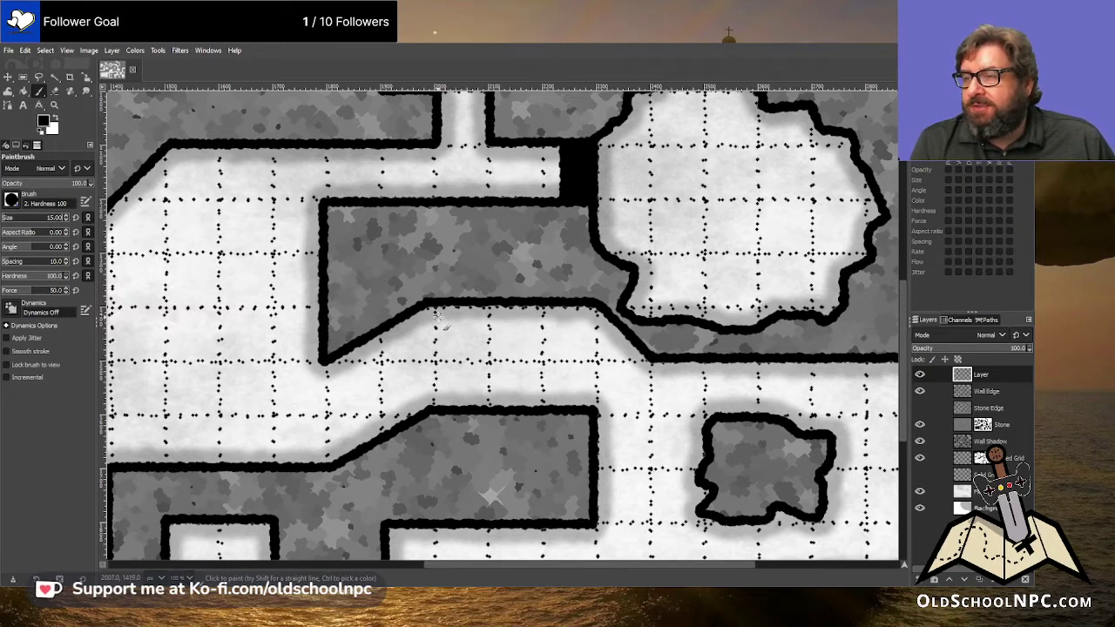
- Hand-draw six curved stair steps shrinking eastward, then add a new empty layer
left_click_drag(437, 316, 450, 388)
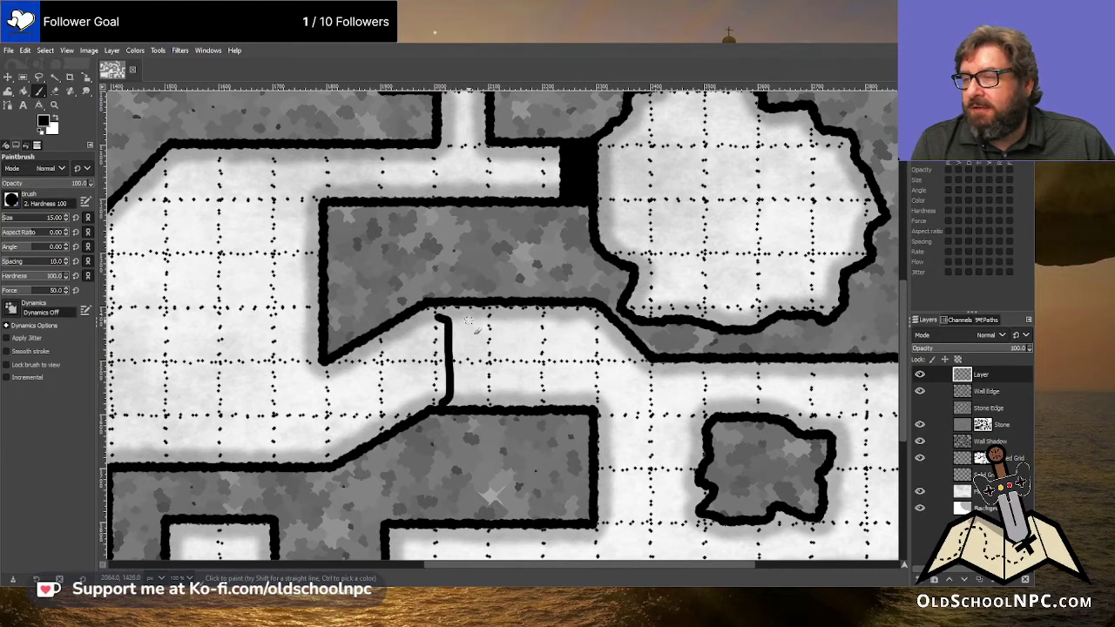
mouse_move(471, 321)
left_mouse_down()
mouse_move(490, 340)
mouse_move(482, 399)
left_mouse_up()
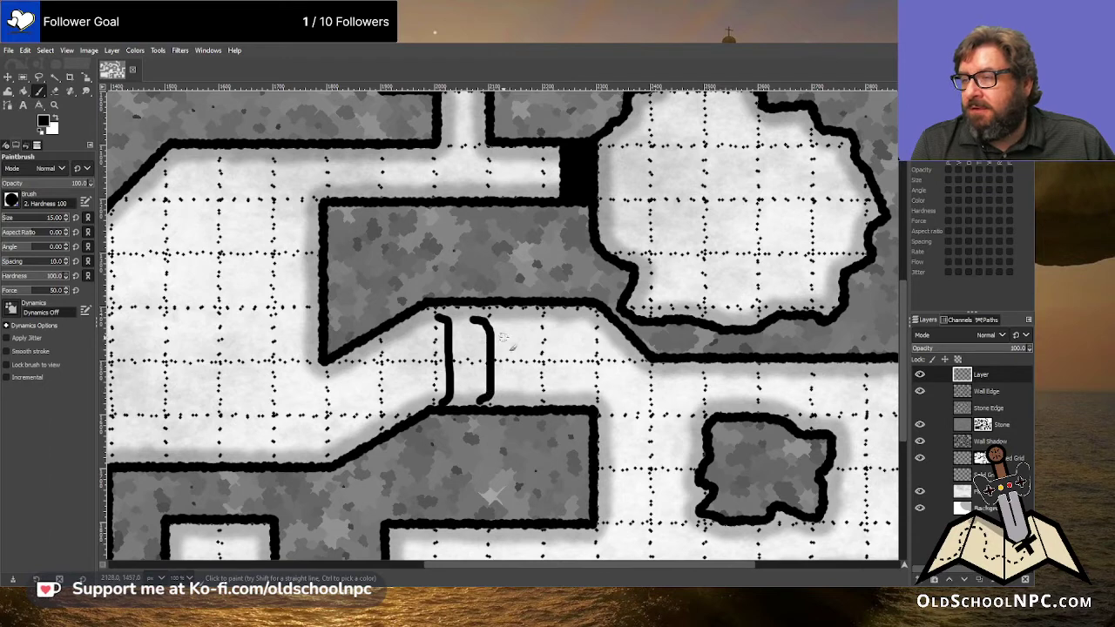
mouse_move(514, 325)
left_mouse_down()
mouse_move(525, 383)
mouse_move(523, 401)
mouse_move(512, 397)
left_mouse_up()
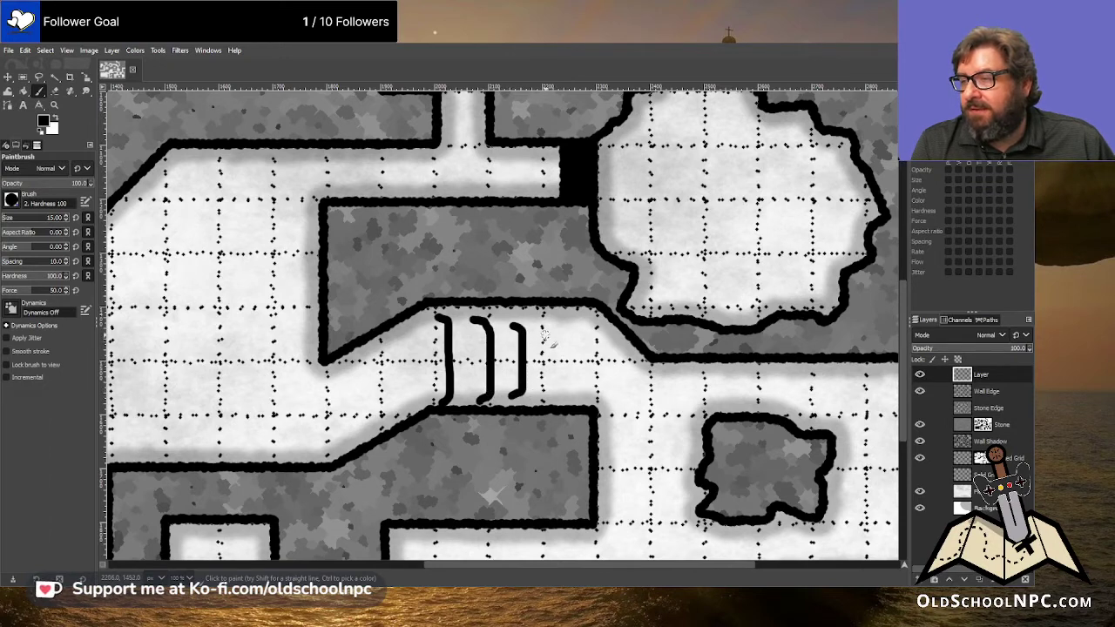
left_click_drag(546, 335, 550, 383)
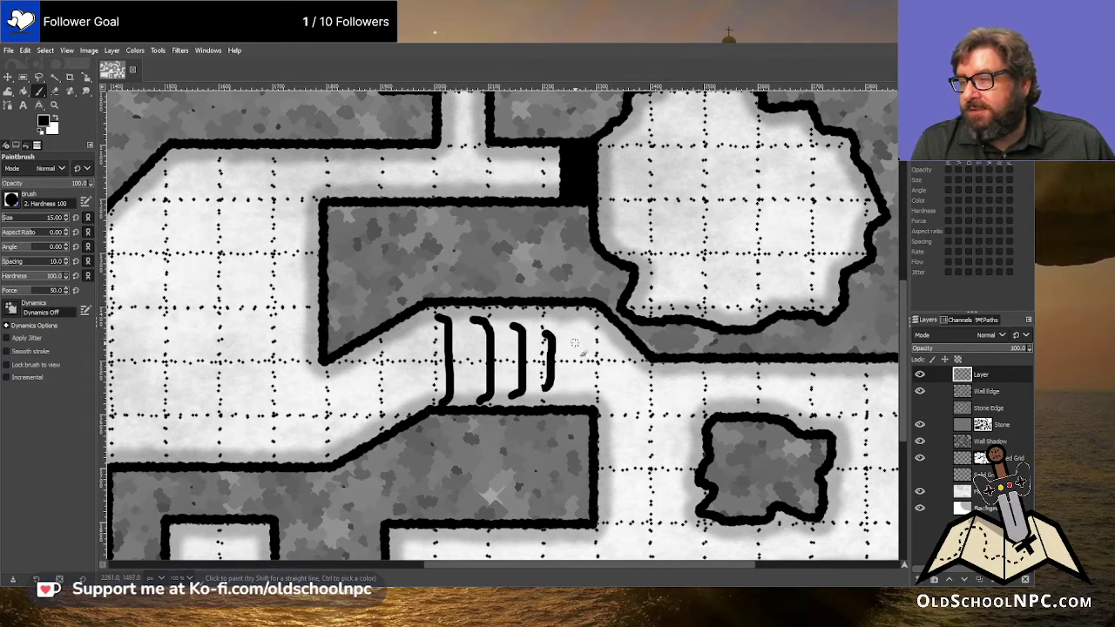
left_click_drag(575, 343, 568, 389)
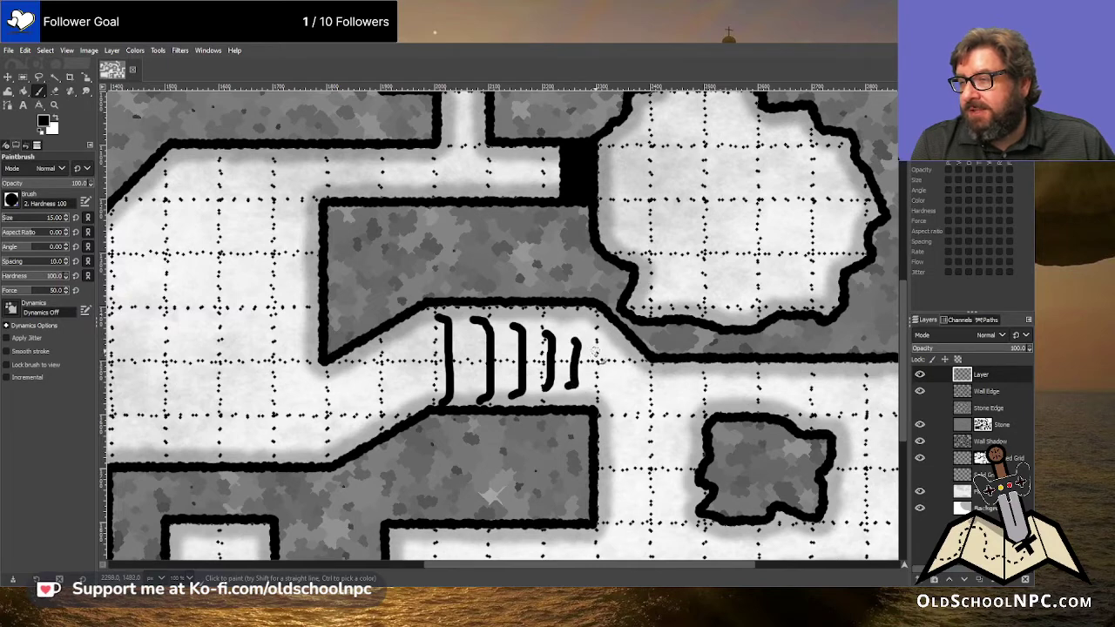
left_click_drag(596, 350, 599, 393)
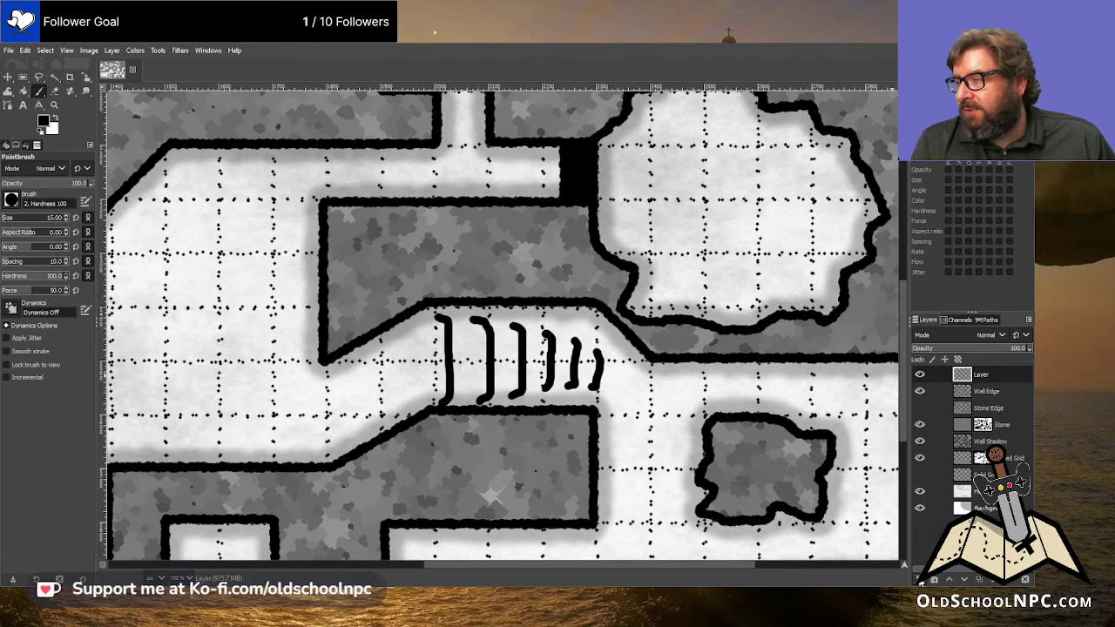
key("shift+ctrl+n")
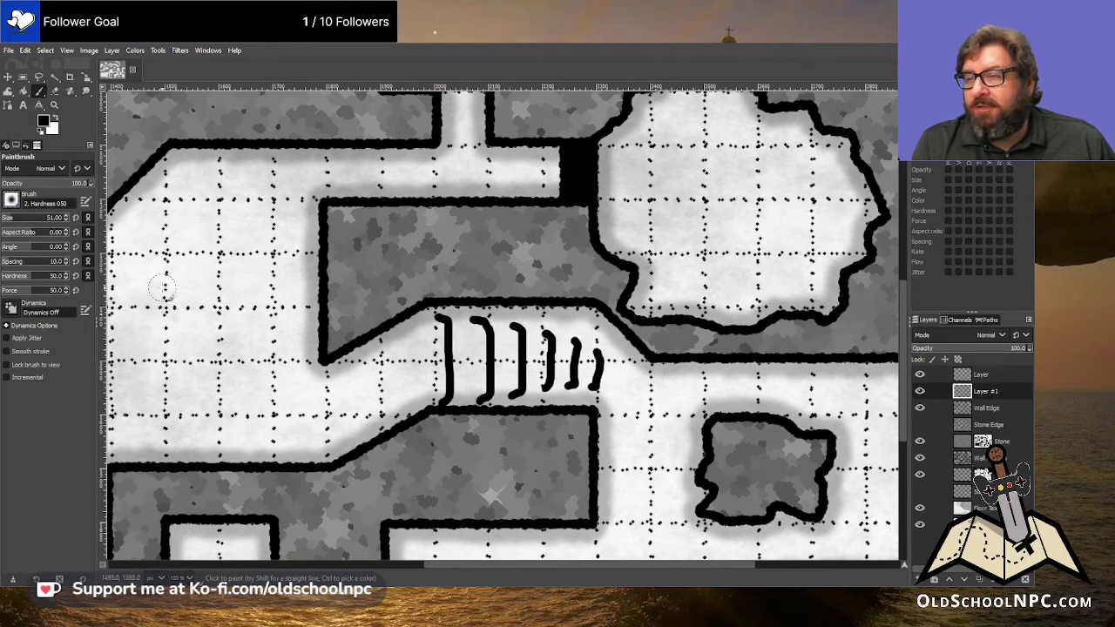
- Set the brush size to 20, then try and undo a line along the stairs' left edge
double_click(58, 218)
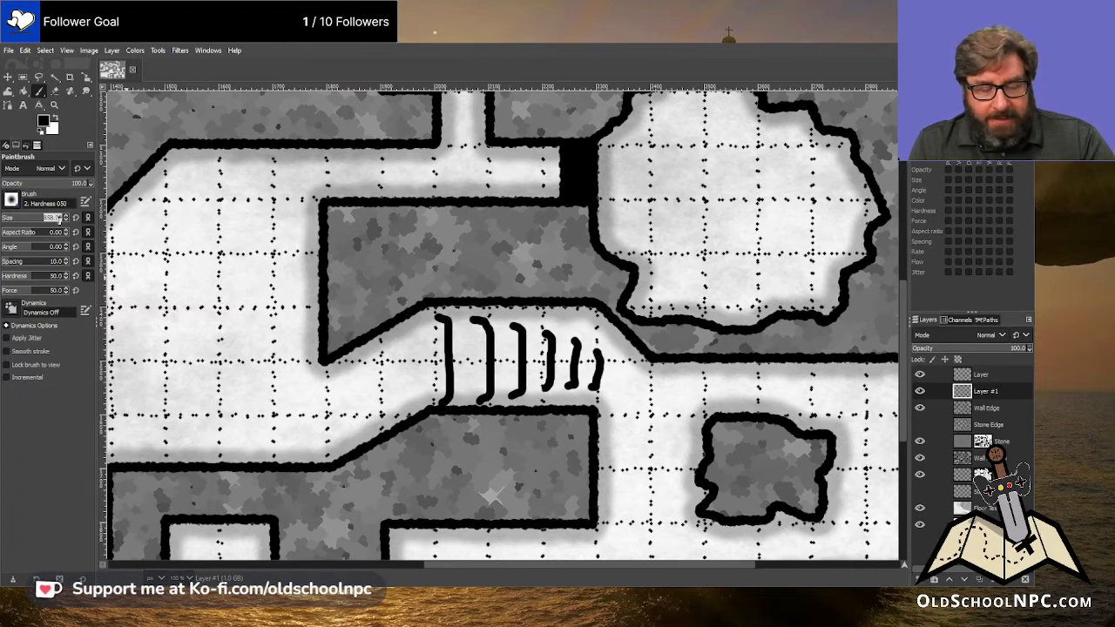
type("15")
key("Return")
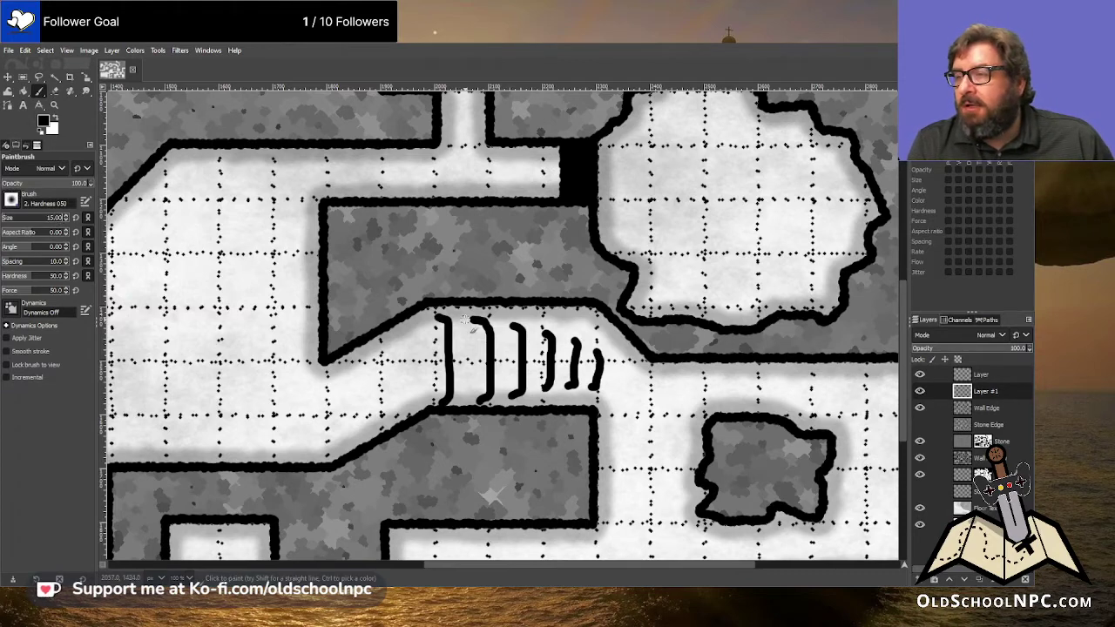
double_click(58, 218)
type("20")
key("Return")
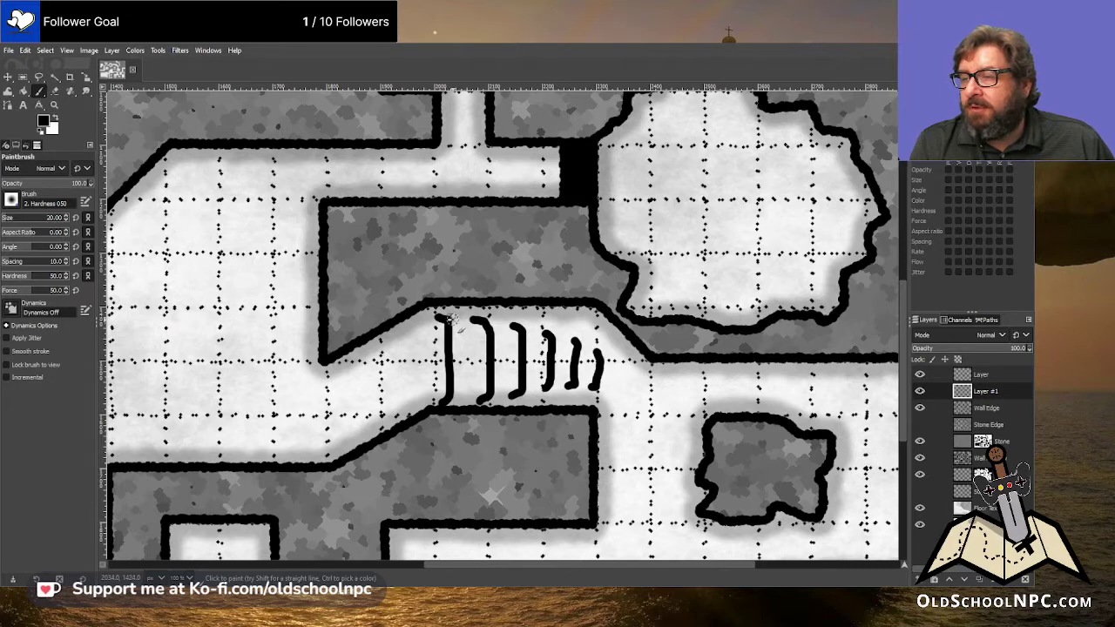
left_click_drag(449, 319, 457, 388)
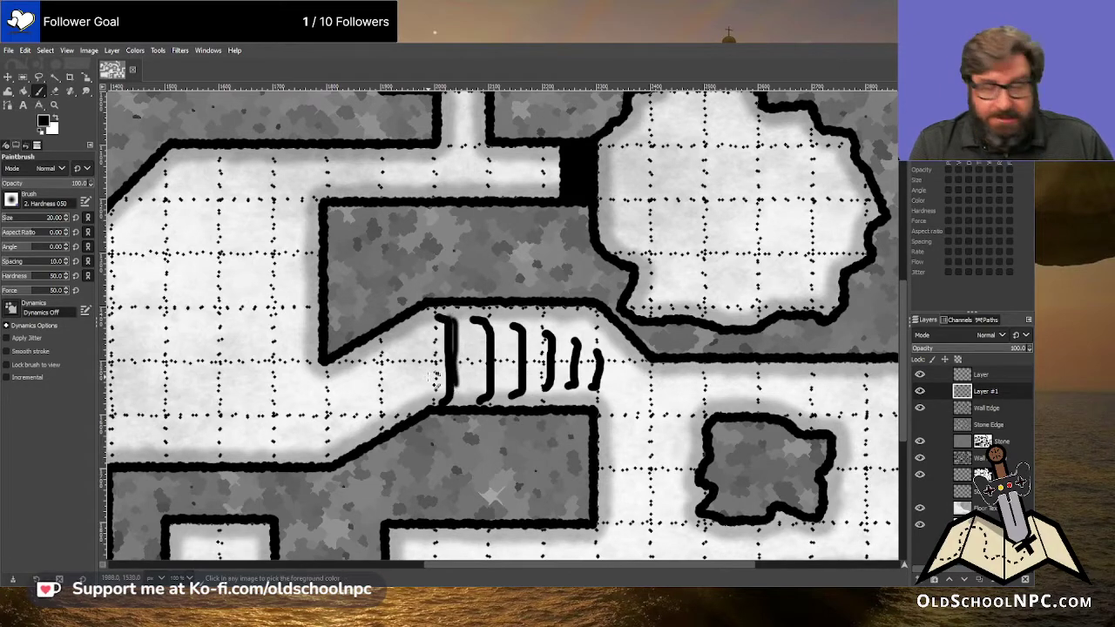
key("ctrl+z")
- Lower Layer #1's opacity and paint a 25 px shading stroke beside the leftmost step
left_click(1000, 349)
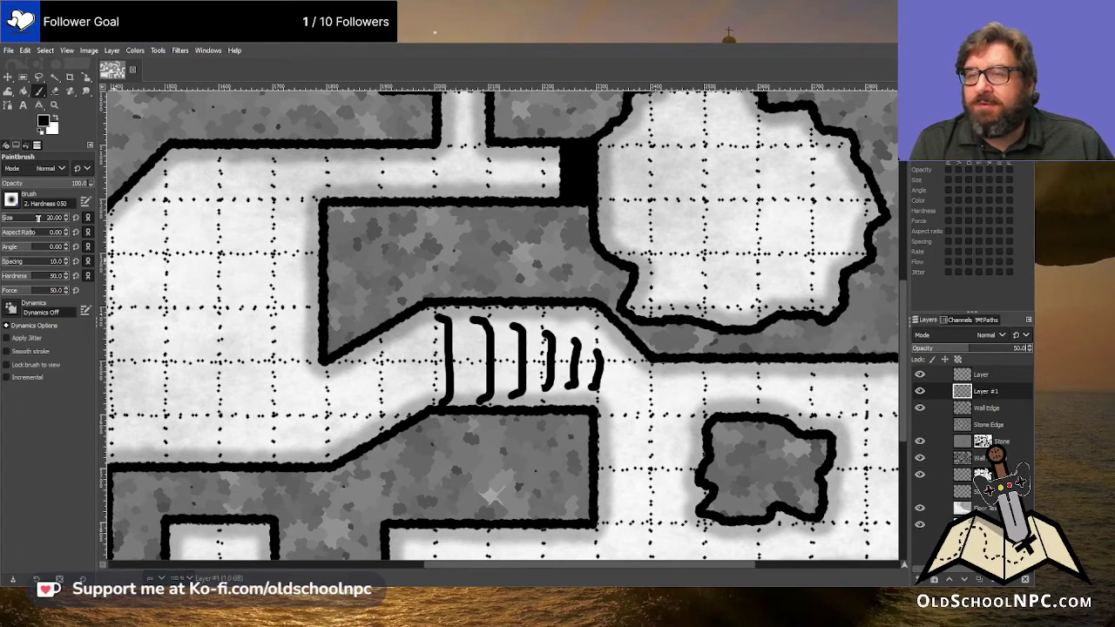
type("25")
key("Return")
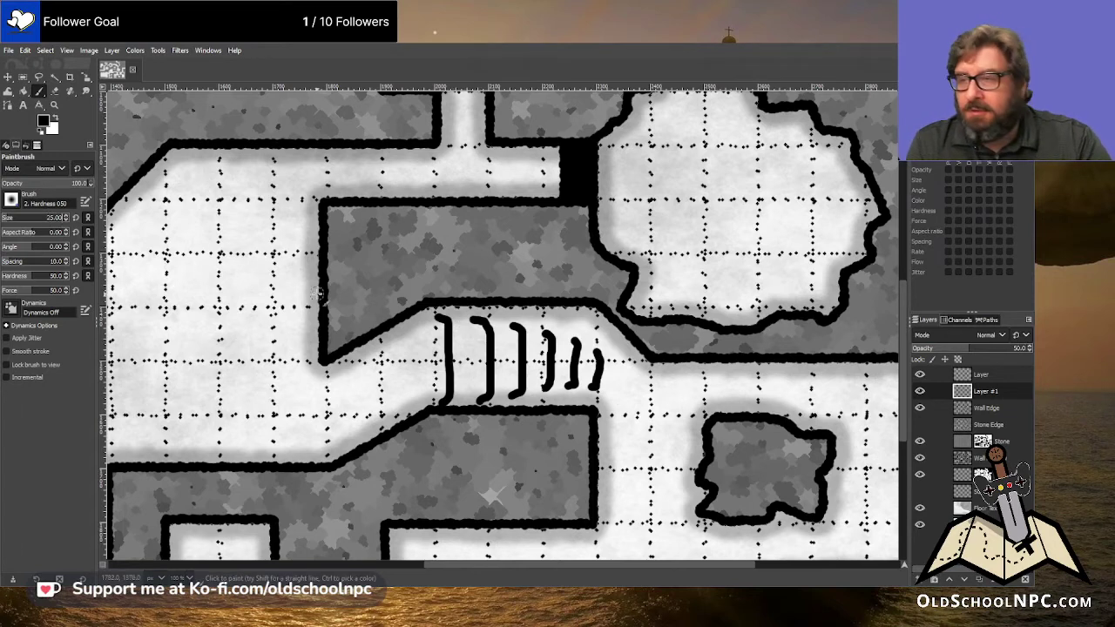
left_click_drag(455, 320, 458, 370)
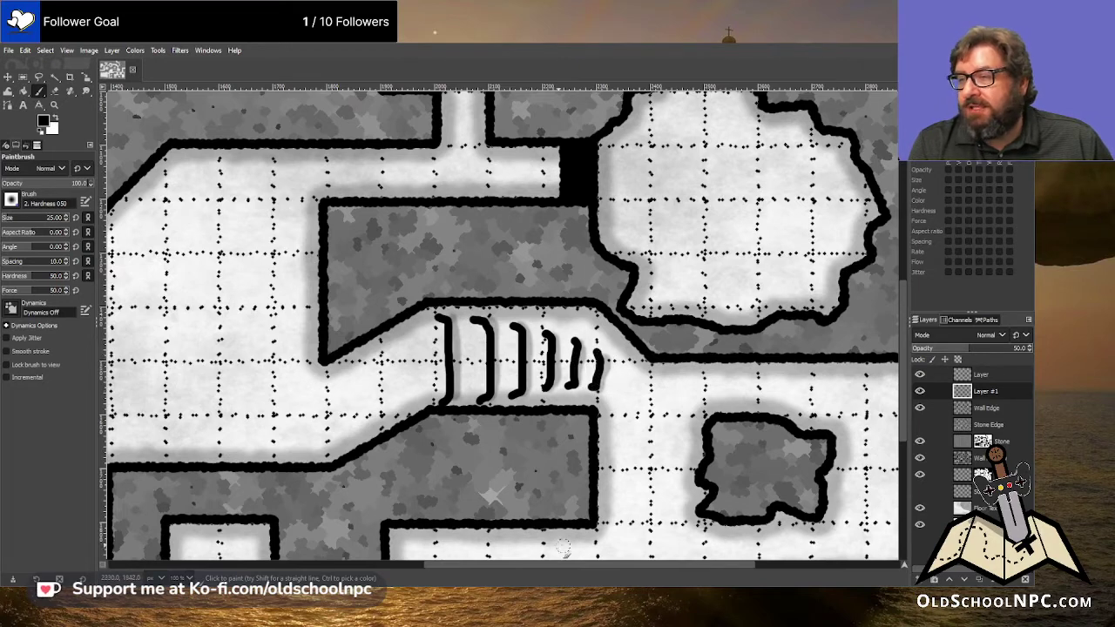
scroll(595, 457, "down", 2)
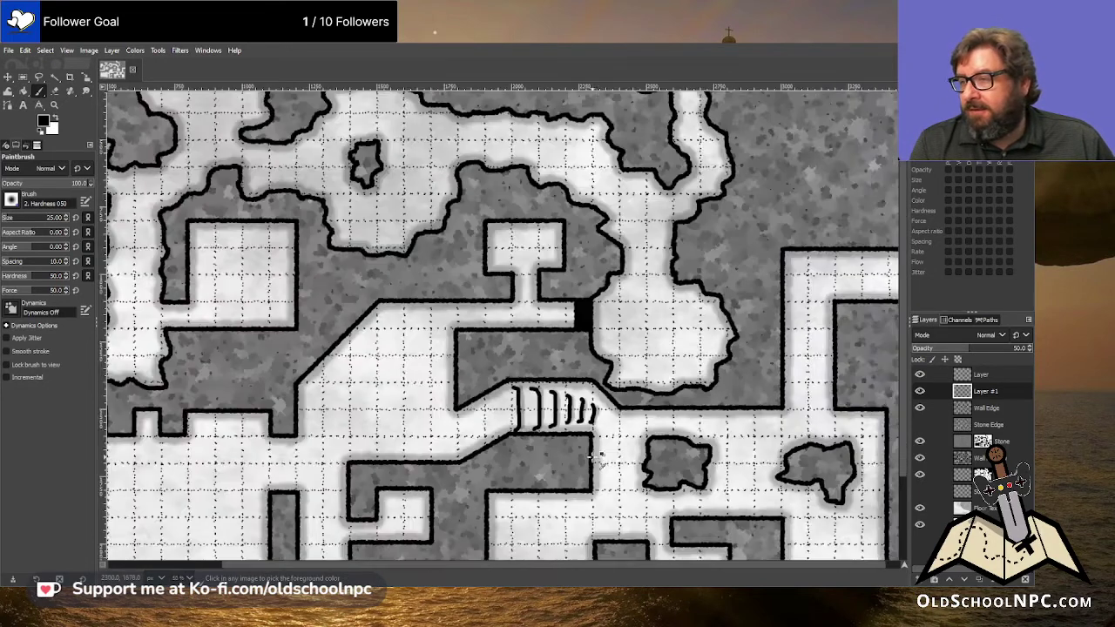
scroll(596, 454, "down", 1)
scroll(497, 515, "down", 1)
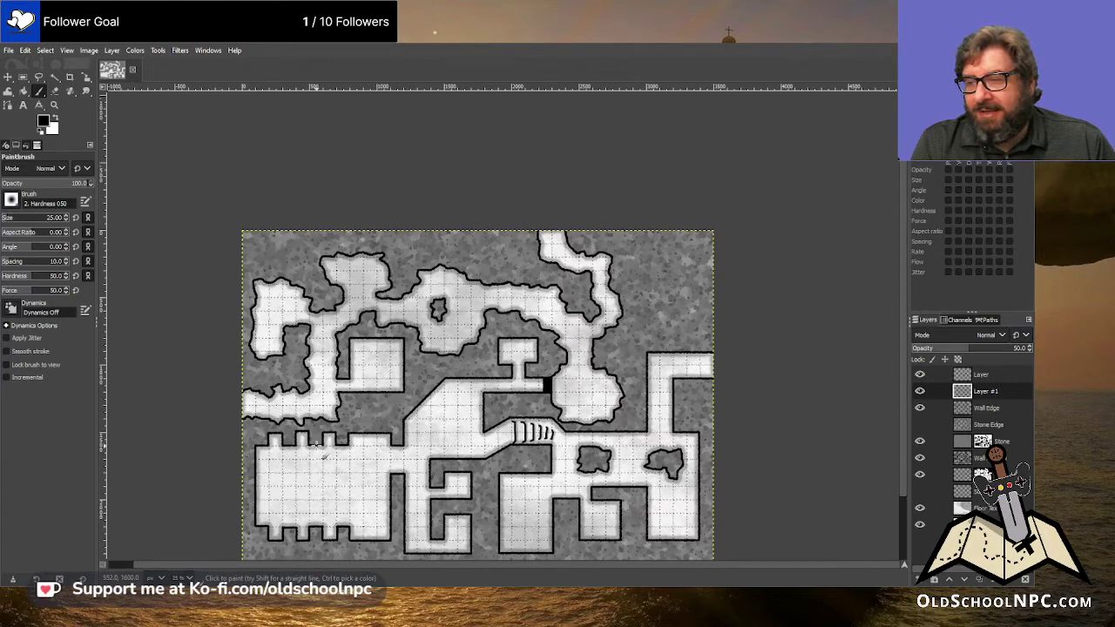
scroll(207, 449, "down", 2)
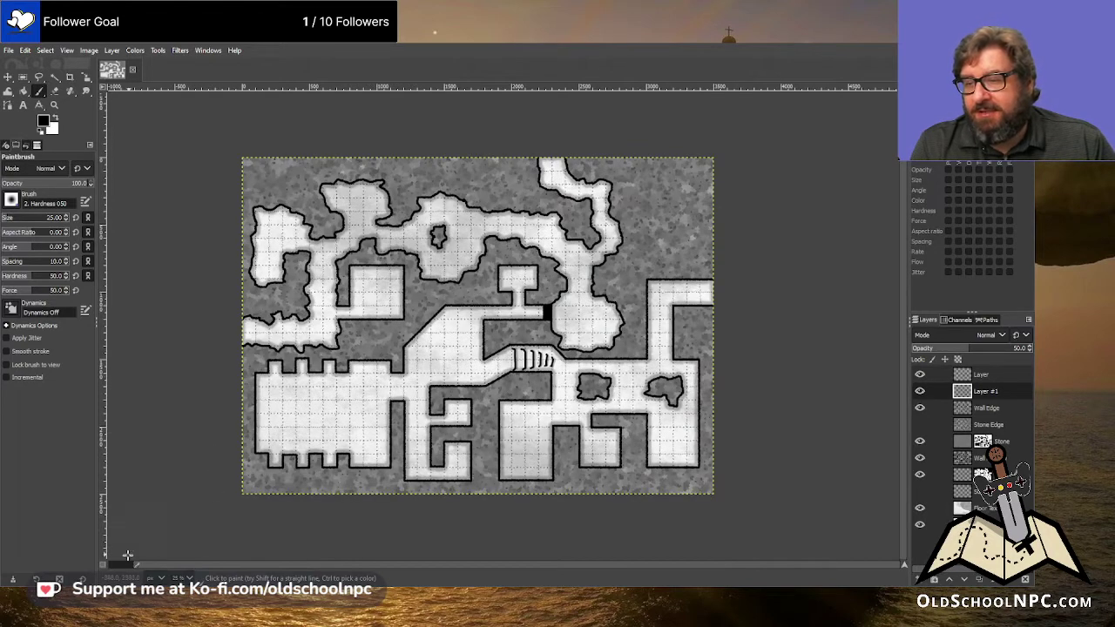
scroll(128, 554, "left", 1)
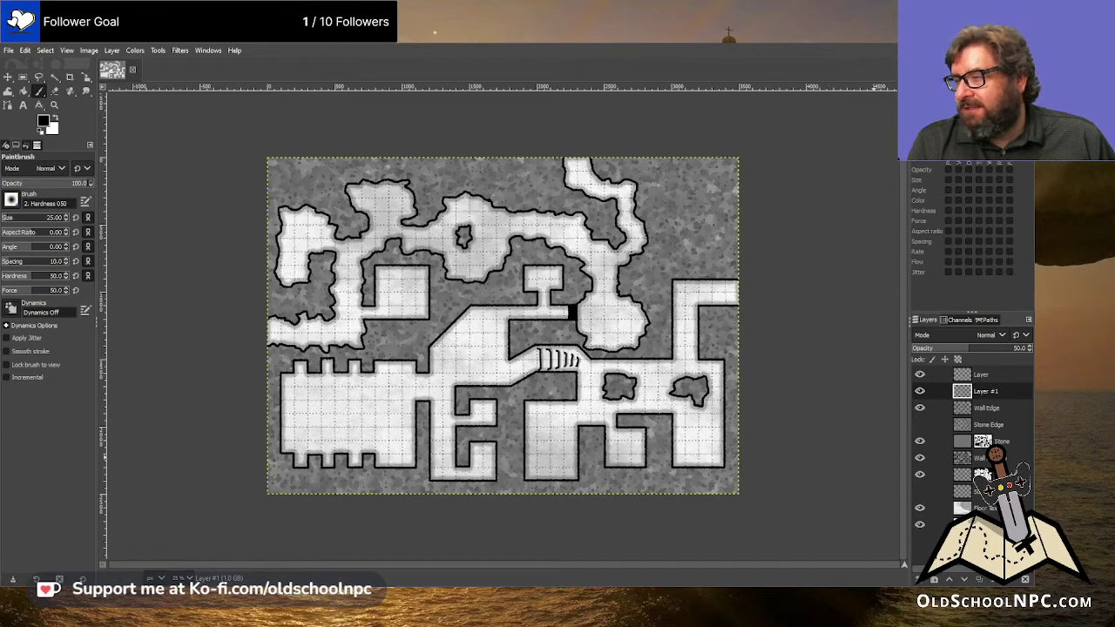
- Add Layer #2 and Fuzzy Select the dungeon floor on the Wall Edge layer
left_click(924, 581, "shift")
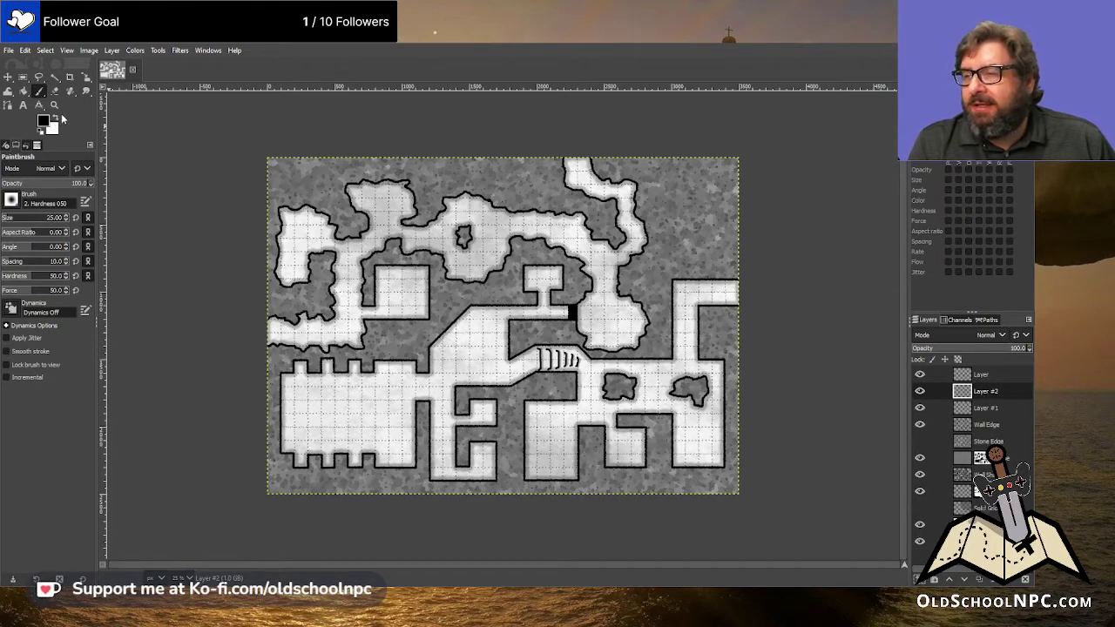
left_click(55, 76)
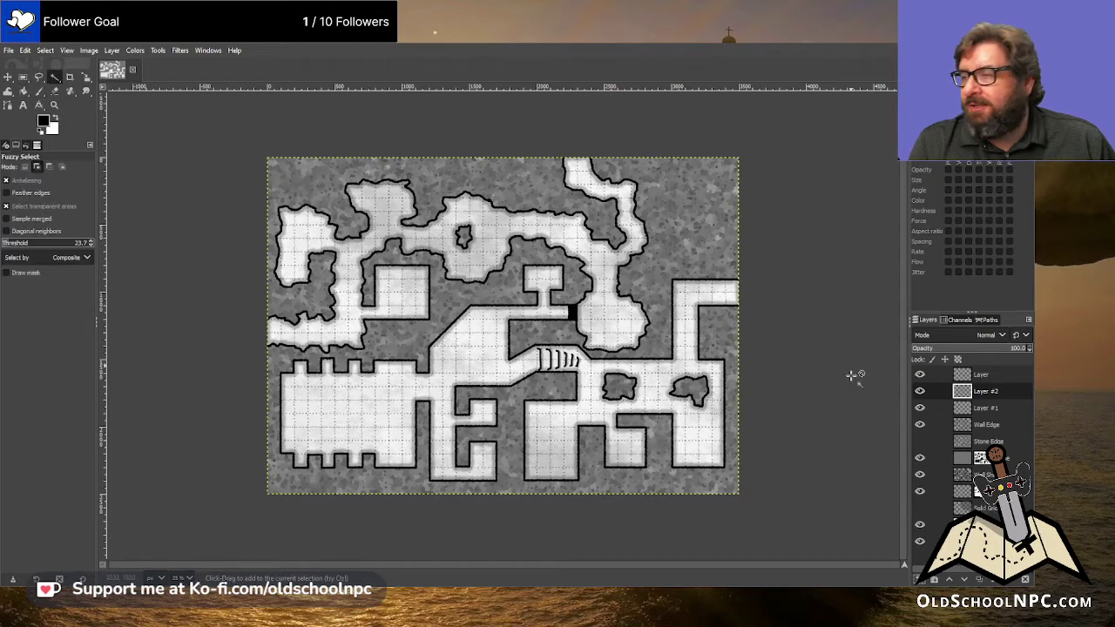
left_click(962, 427)
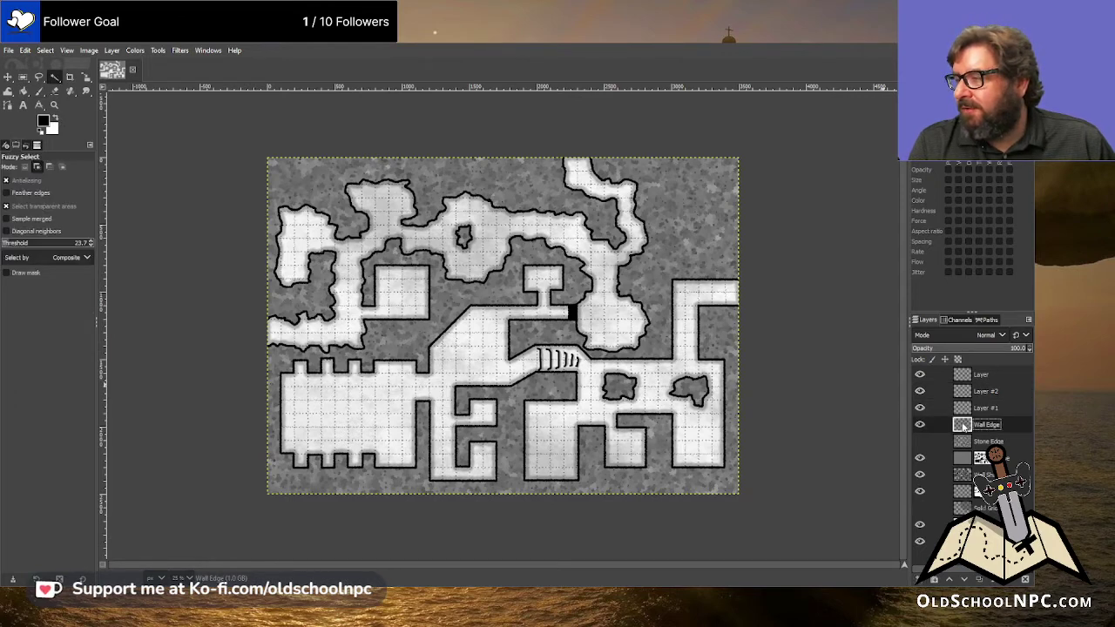
left_click(660, 437)
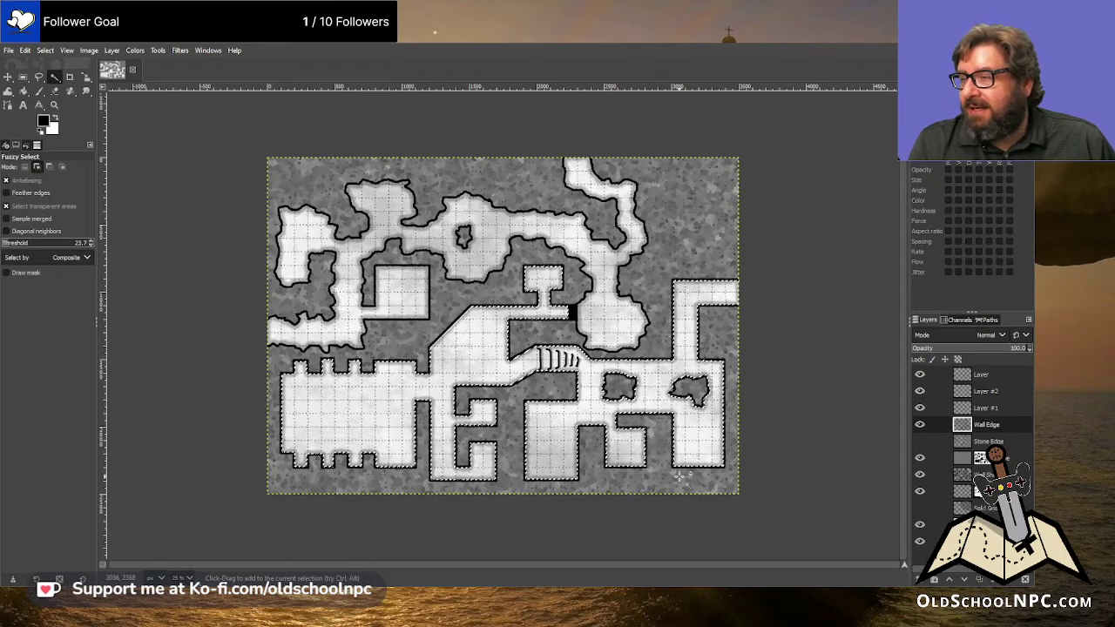
- Subtract the western rooms with Free Select and check the selection at 100% zoom
left_click(38, 76)
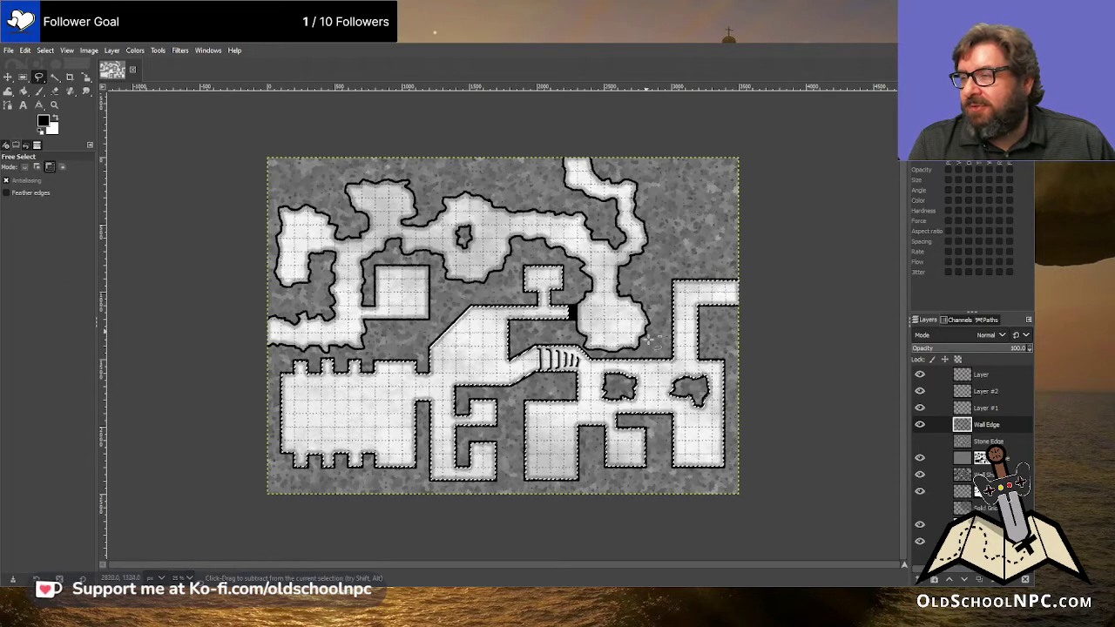
mouse_move(659, 337)
left_mouse_down()
mouse_move(587, 353)
mouse_move(569, 378)
mouse_move(517, 396)
mouse_move(511, 498)
mouse_move(448, 525)
mouse_move(324, 519)
mouse_move(235, 488)
mouse_move(238, 369)
mouse_move(336, 246)
mouse_move(491, 221)
mouse_move(552, 236)
mouse_move(622, 270)
mouse_move(654, 314)
left_mouse_up()
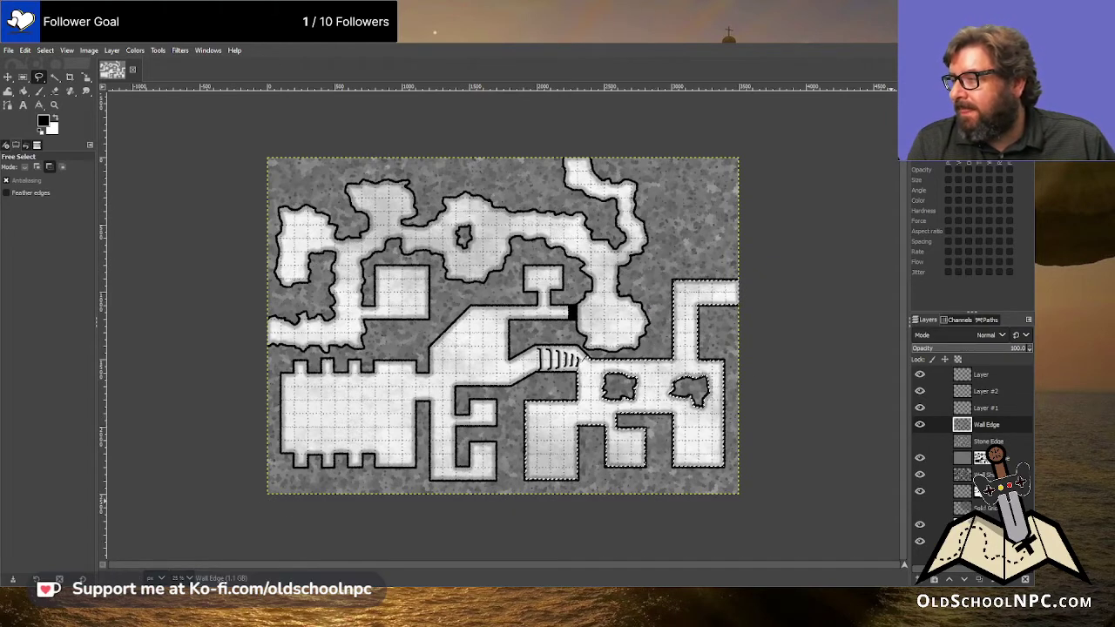
left_click(921, 391)
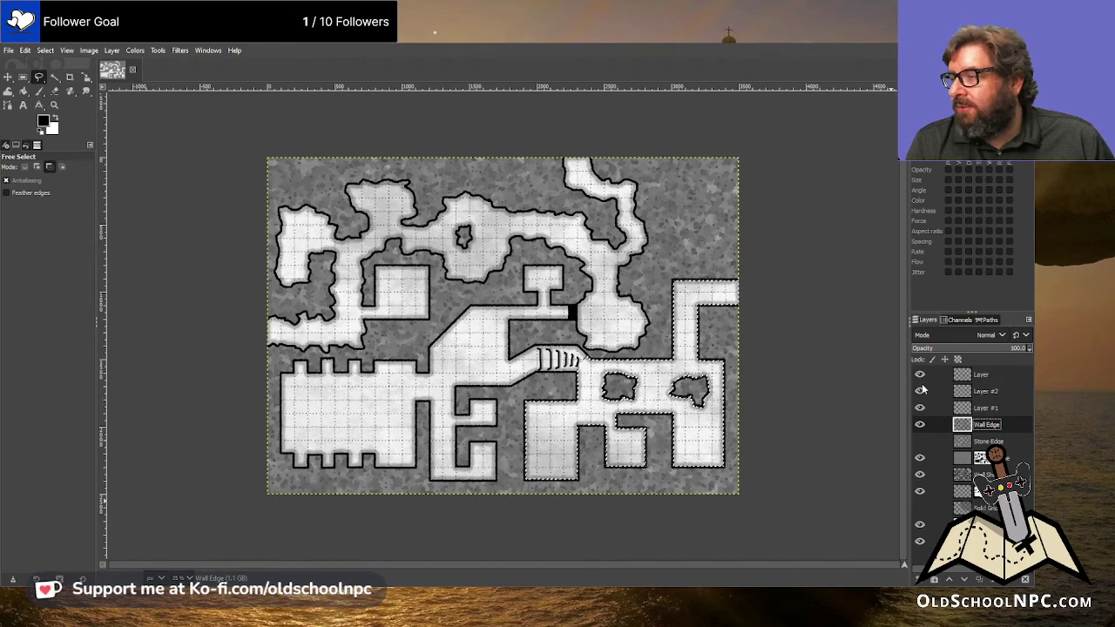
left_click(920, 375)
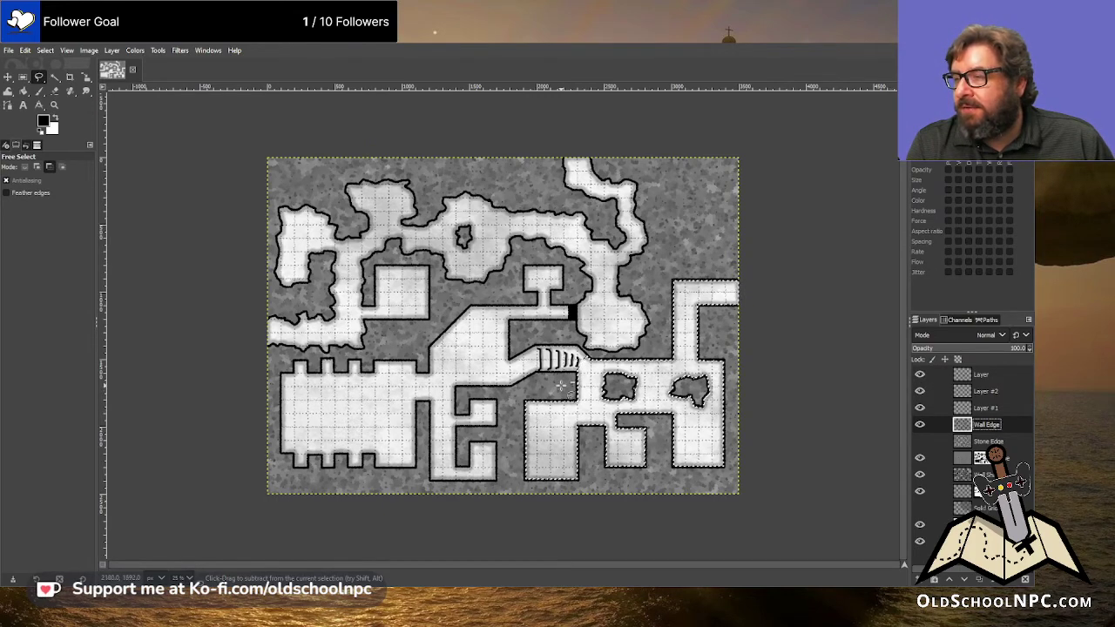
key("1")
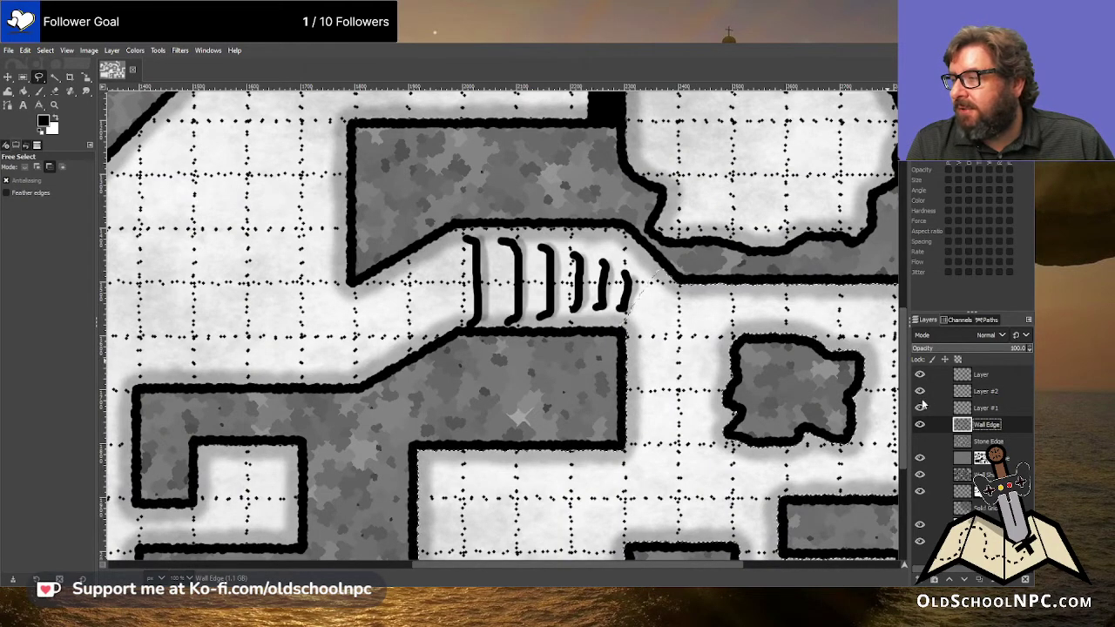
- Move Layer #2 below Layer #1 and bucket-fill the eastern room selection black
left_click(979, 409)
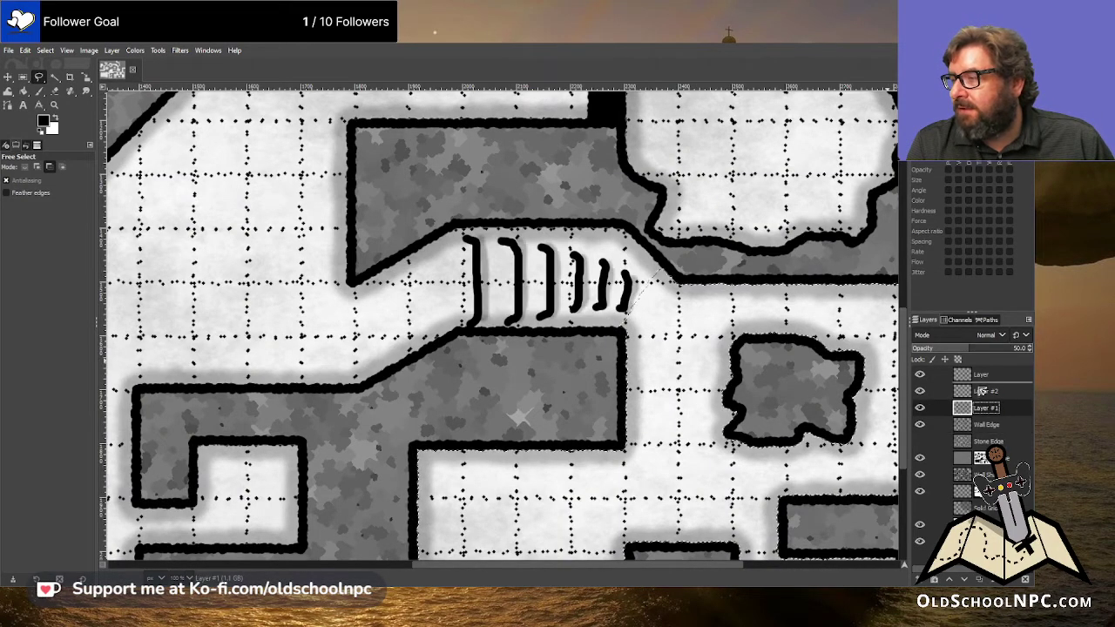
left_click_drag(981, 392, 982, 415)
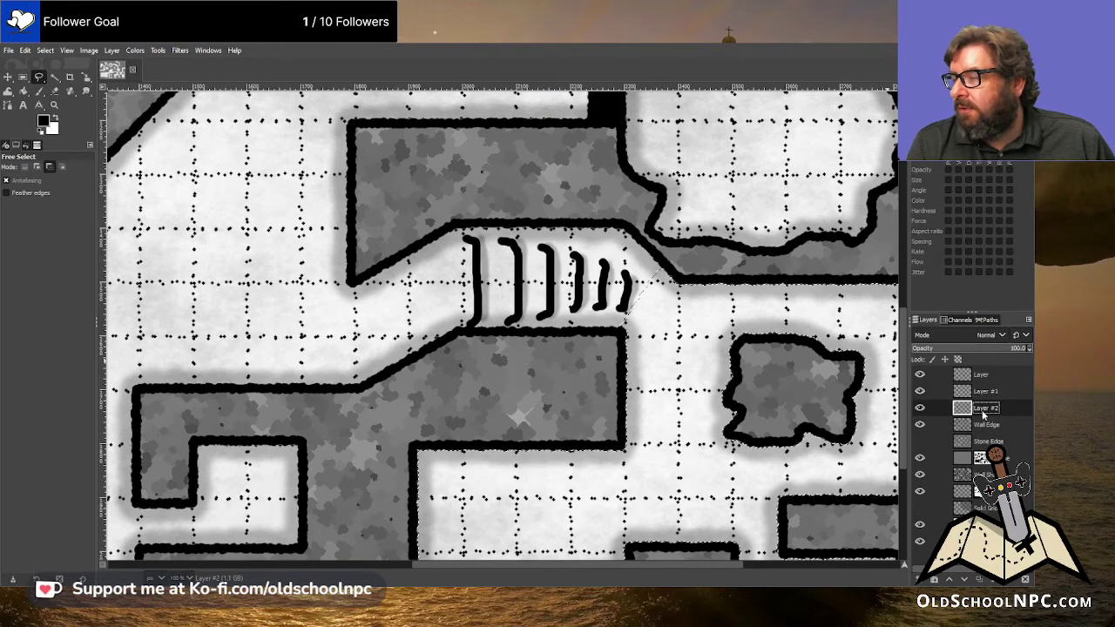
scroll(747, 475, "down", 2)
scroll(747, 474, "down", 2)
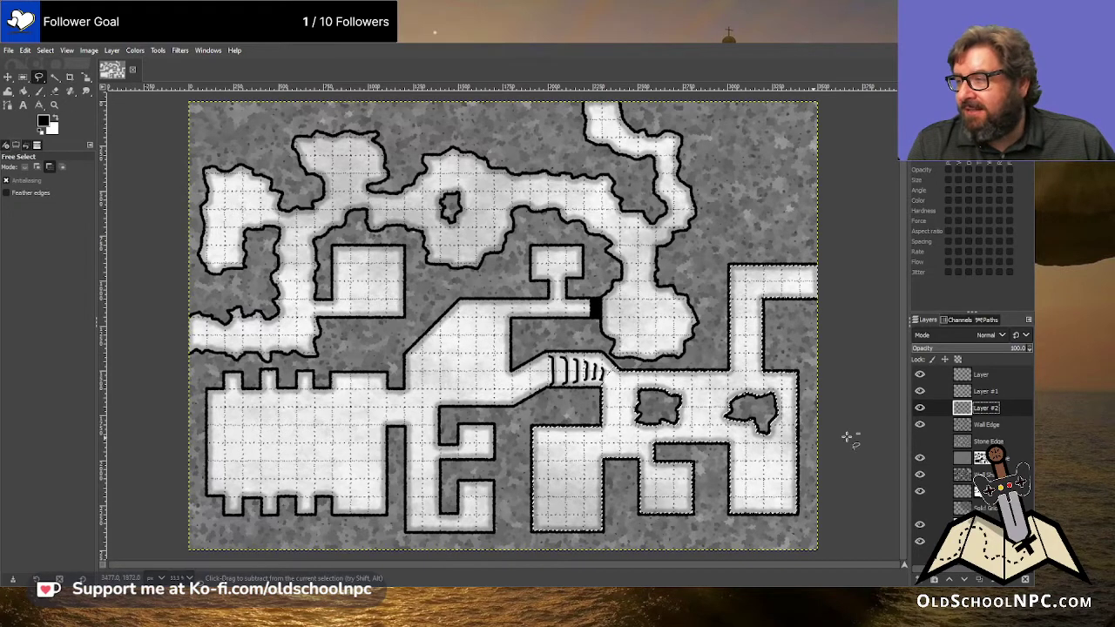
left_click(23, 90)
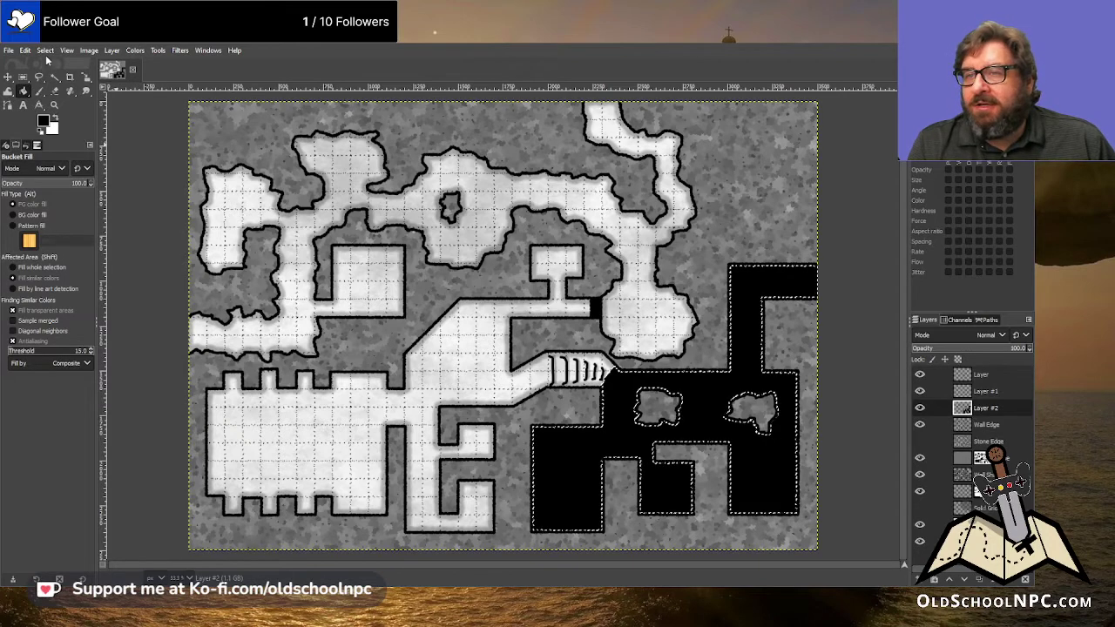
- Clear the selection and set Layer #2's opacity to exactly 30
key("ctrl+shift+a")
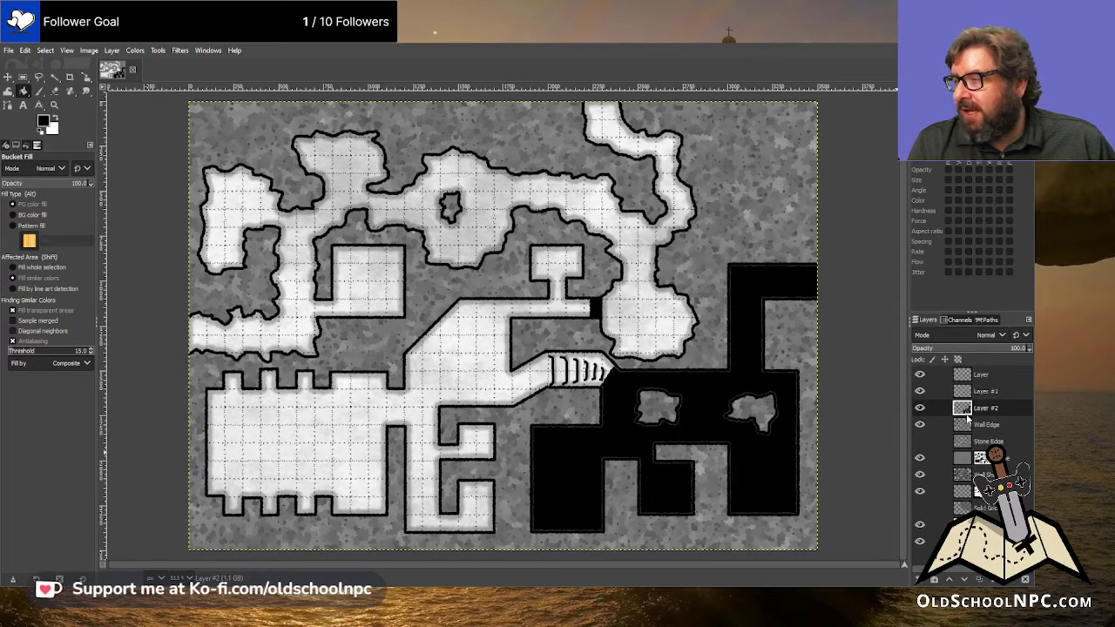
left_click_drag(1014, 351, 947, 349)
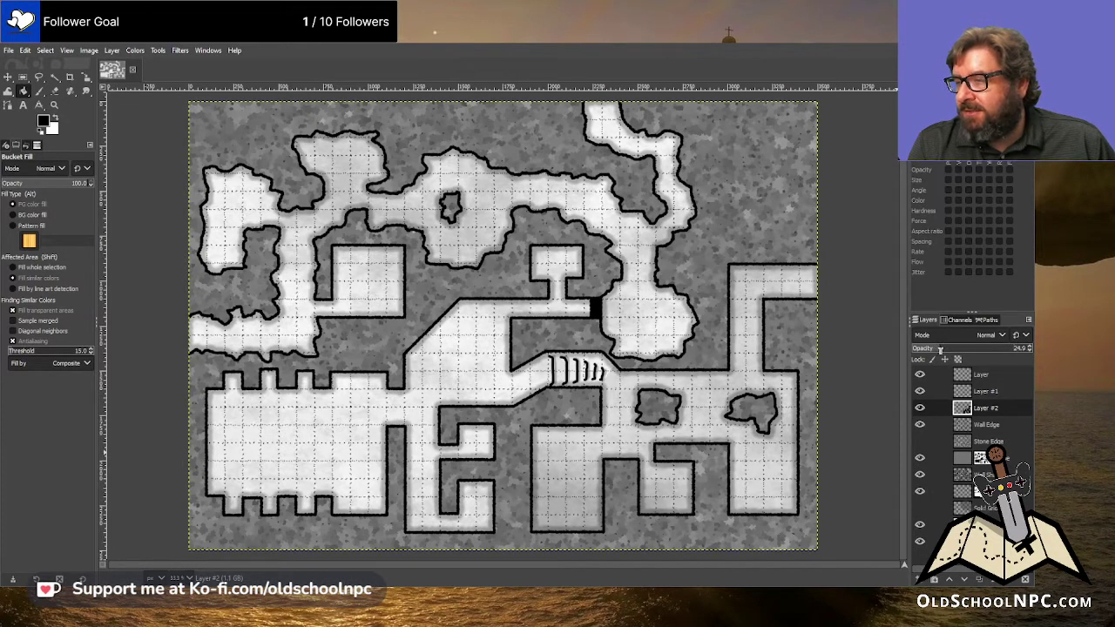
left_click_drag(939, 349, 1019, 349)
left_click(1018, 350)
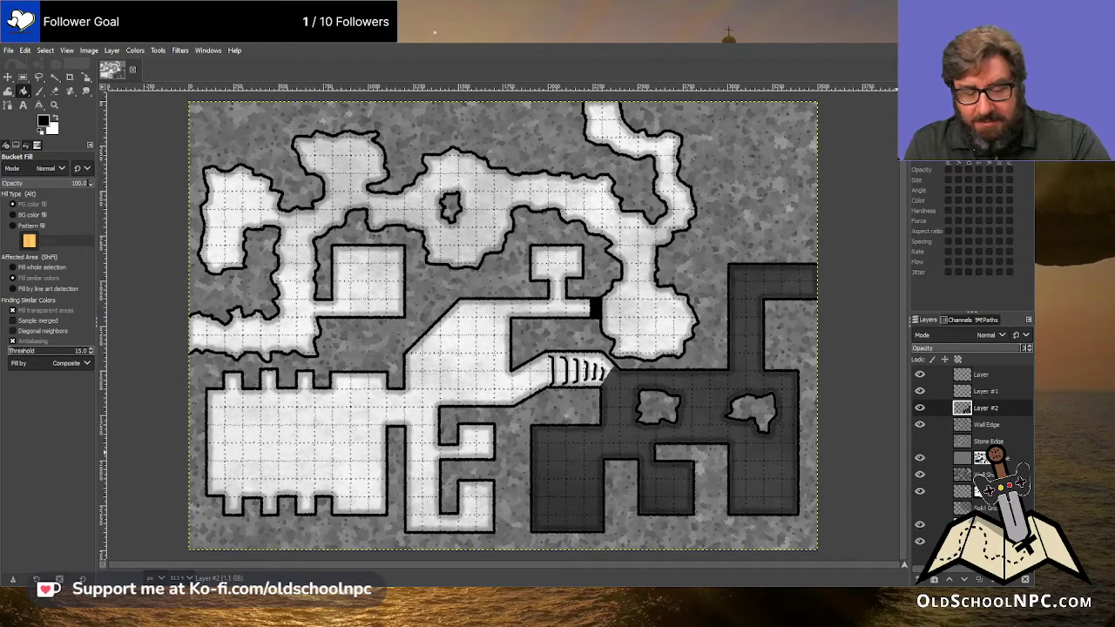
type("30")
key("Return")
- Choose the Smudge tool and reset its brush size to the default 51
scroll(745, 464, "down", 2)
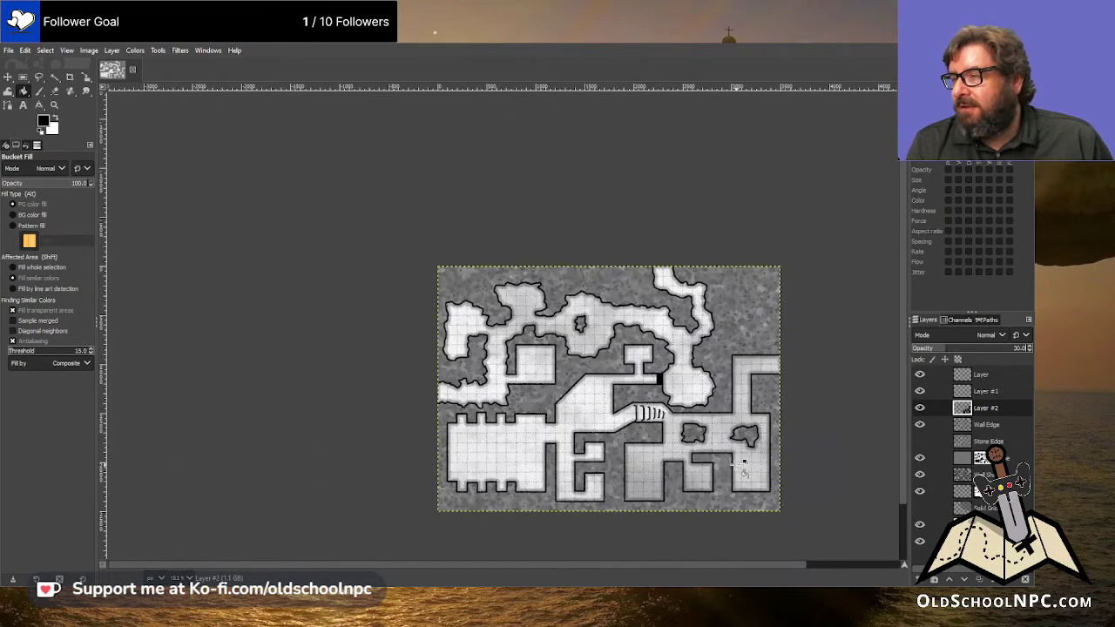
scroll(774, 459, "up", 2)
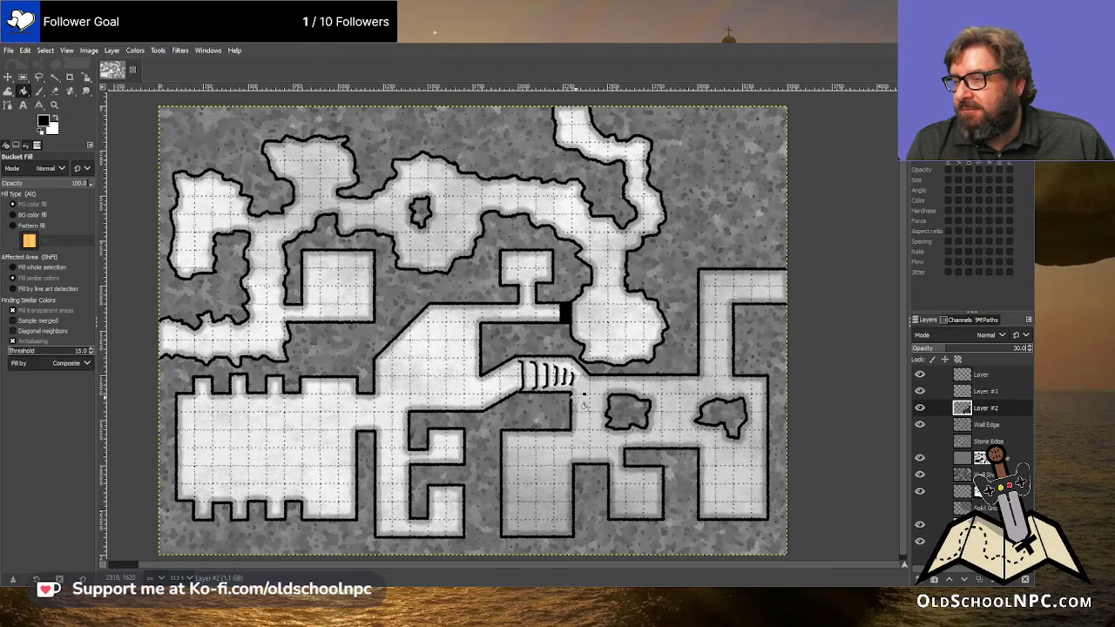
scroll(583, 404, "up", 2)
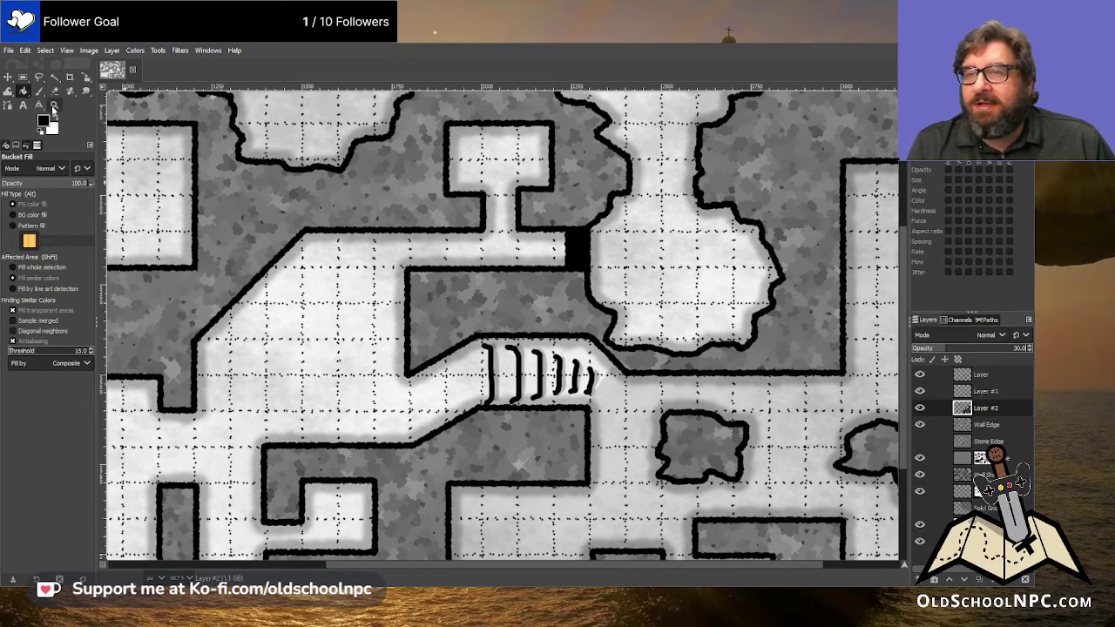
left_click(86, 92)
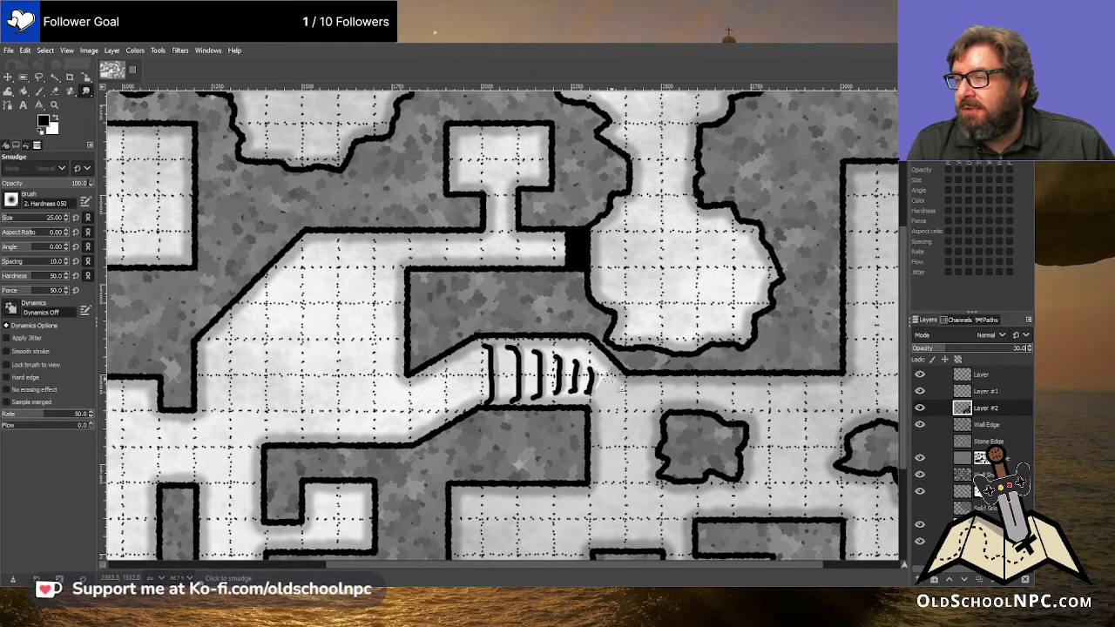
left_click(85, 218)
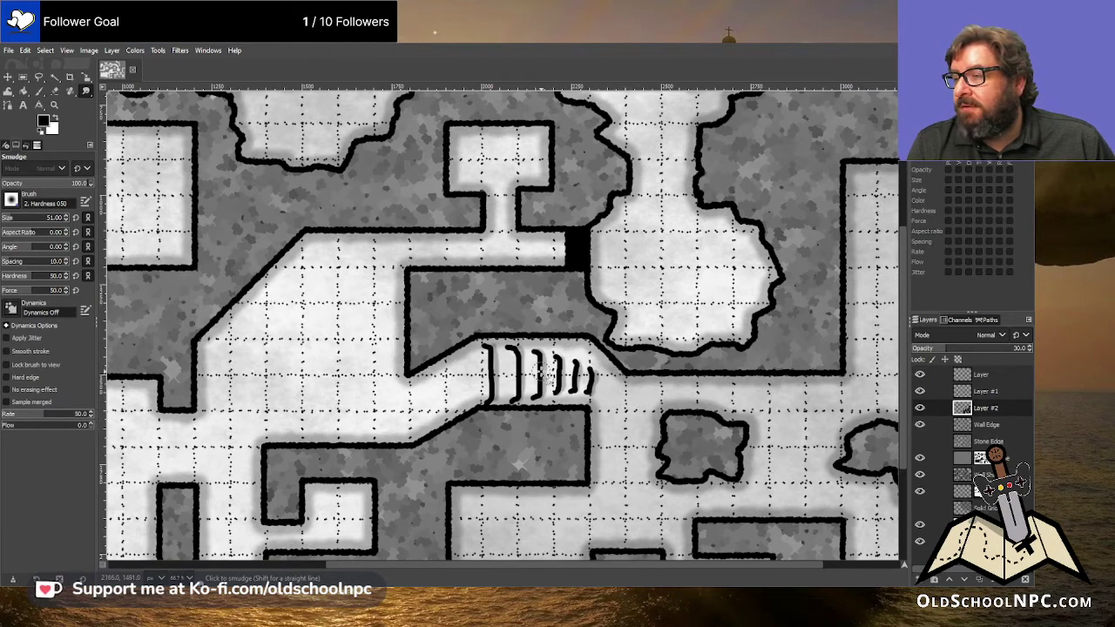
scroll(712, 466, "down", 5)
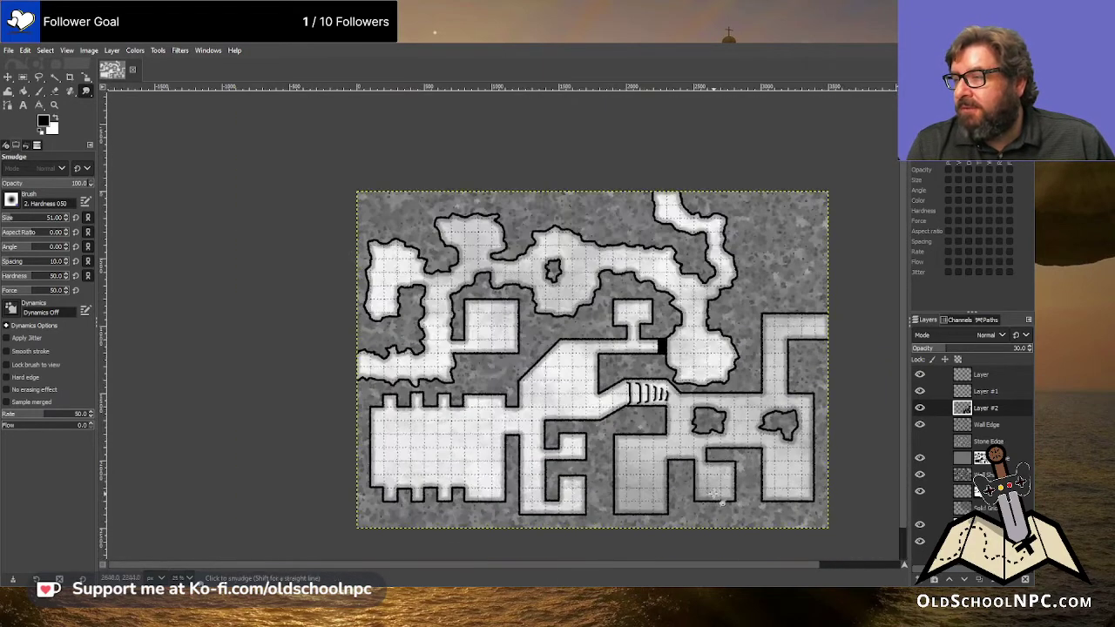
- Save the dungeon map to 20220607a.xcf
left_click(816, 563)
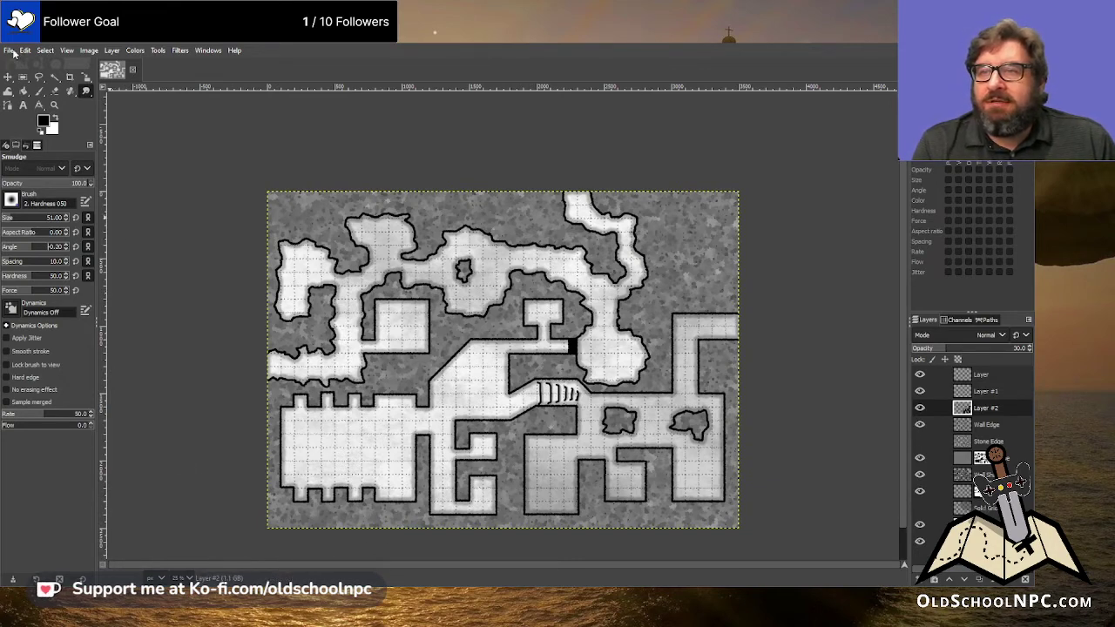
key("ctrl+s")
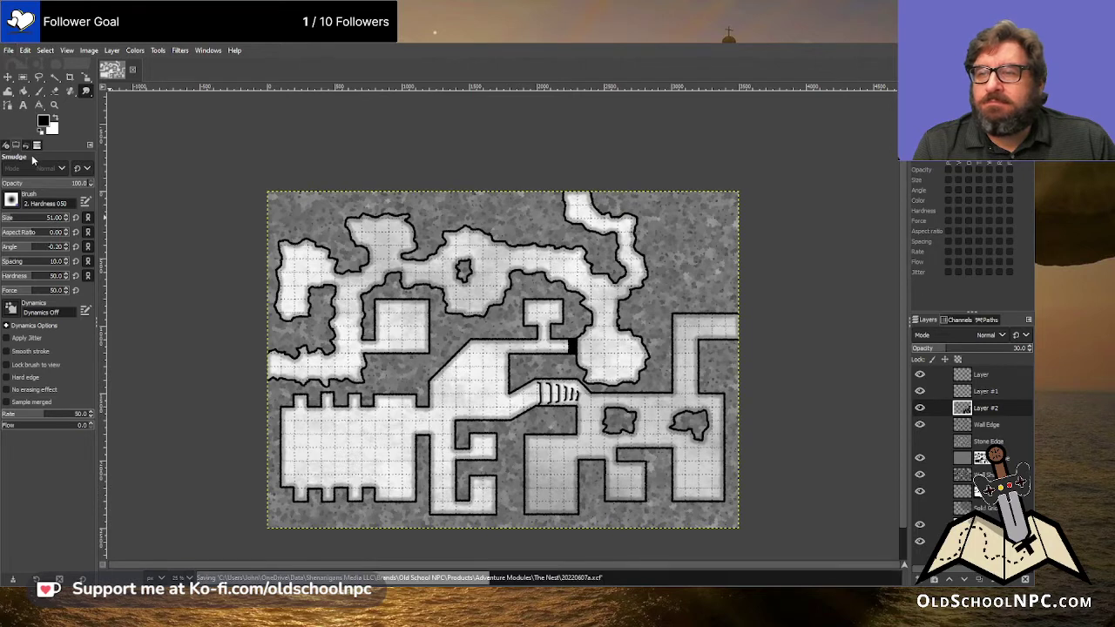
scroll(283, 344, "down", 1)
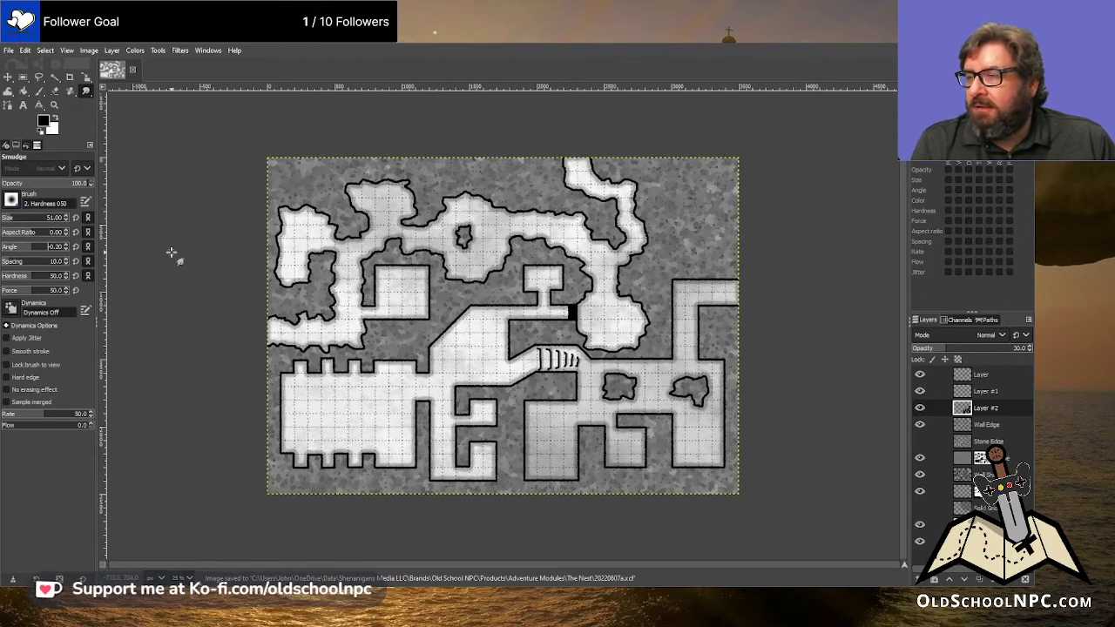